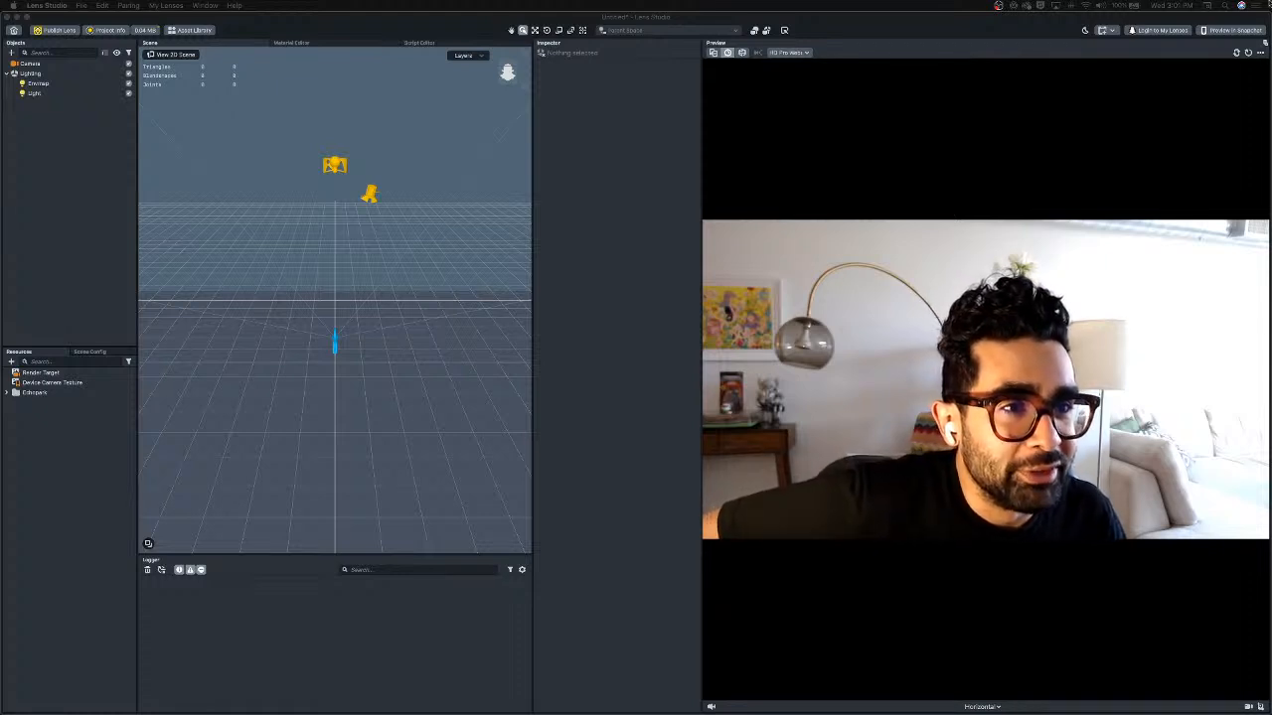
pyautogui.click(1182, 5)
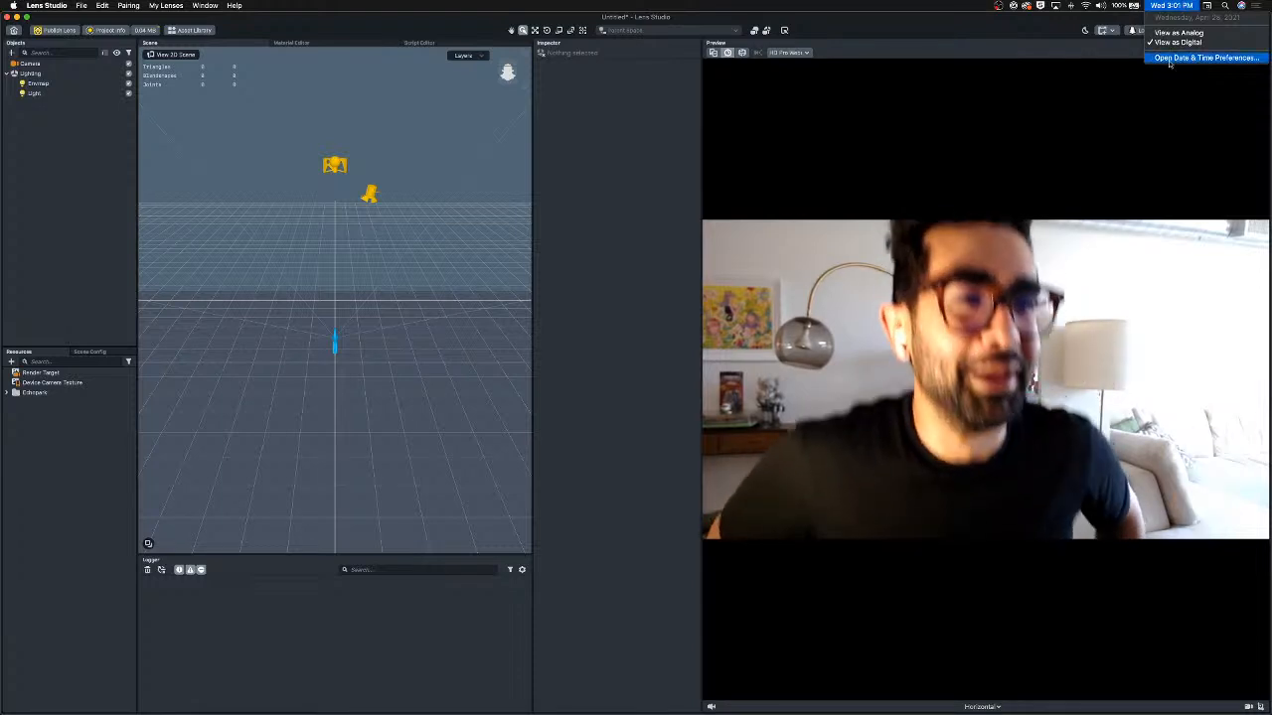
pyautogui.click(1070, 189)
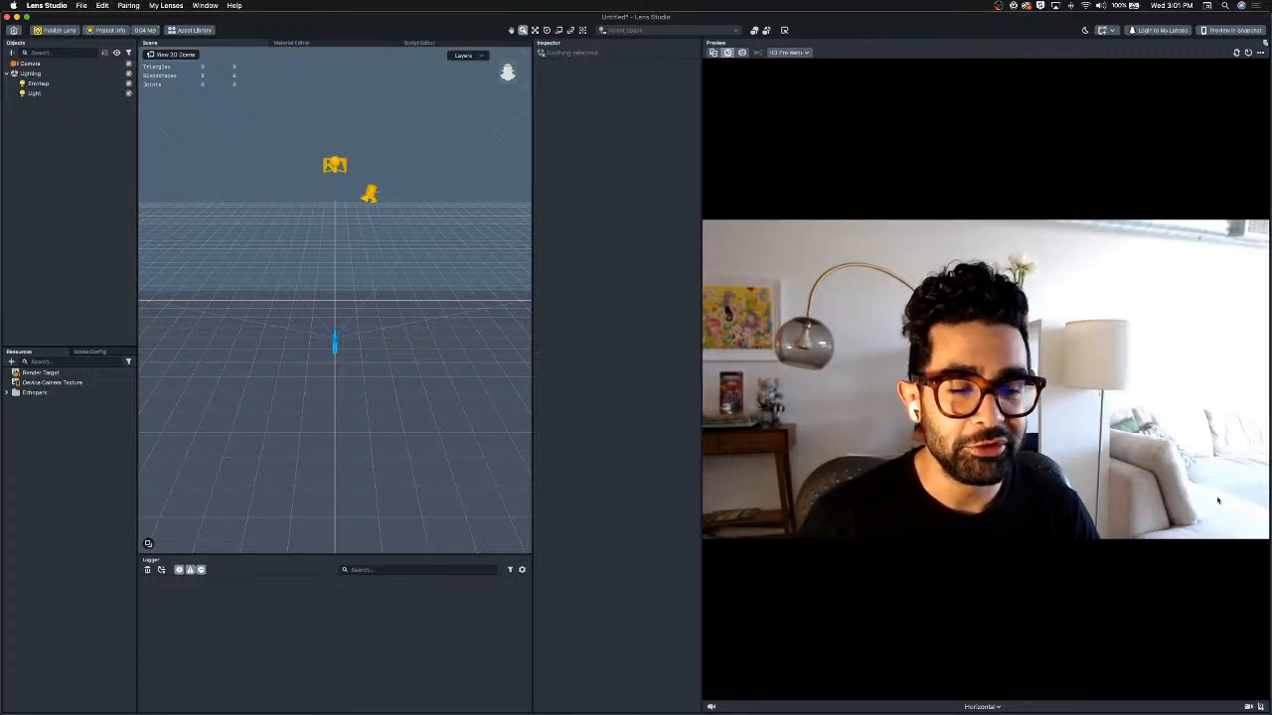
pyautogui.click(979, 707)
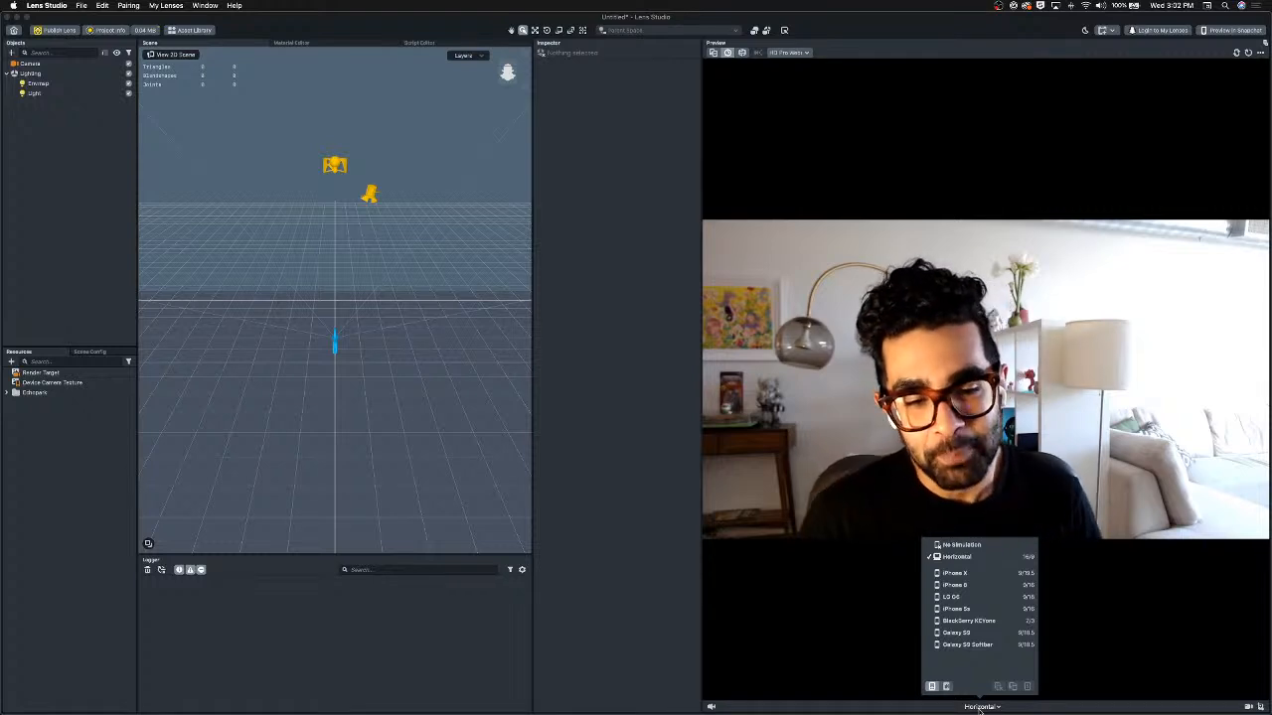
pyautogui.click(1091, 407)
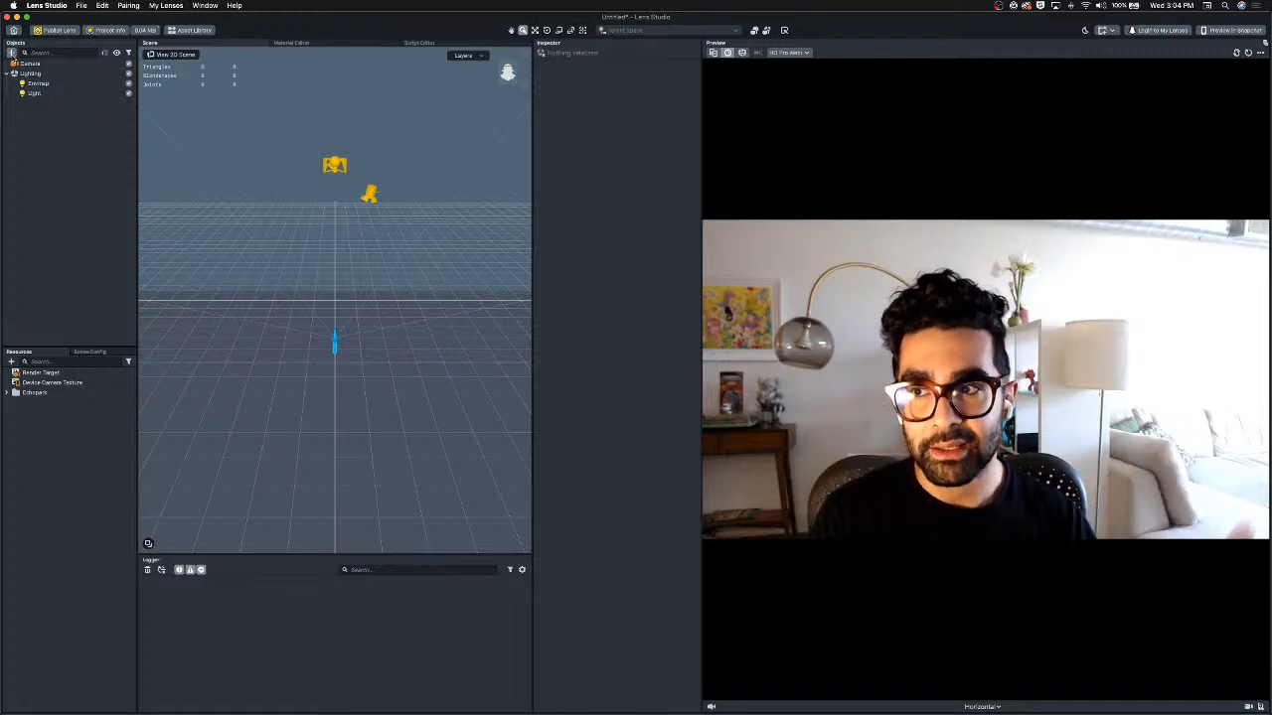
# Add a Screen Image object to the scene.
pyautogui.click(11, 52)
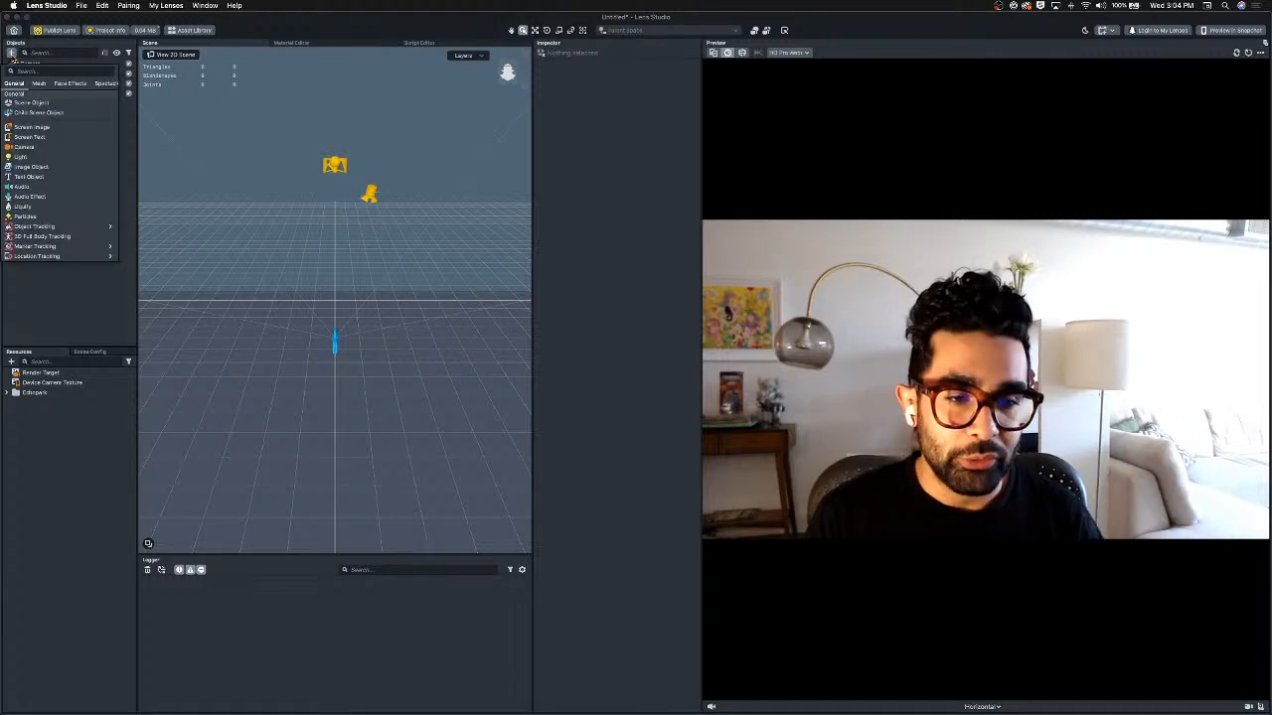
pyautogui.write('scre')
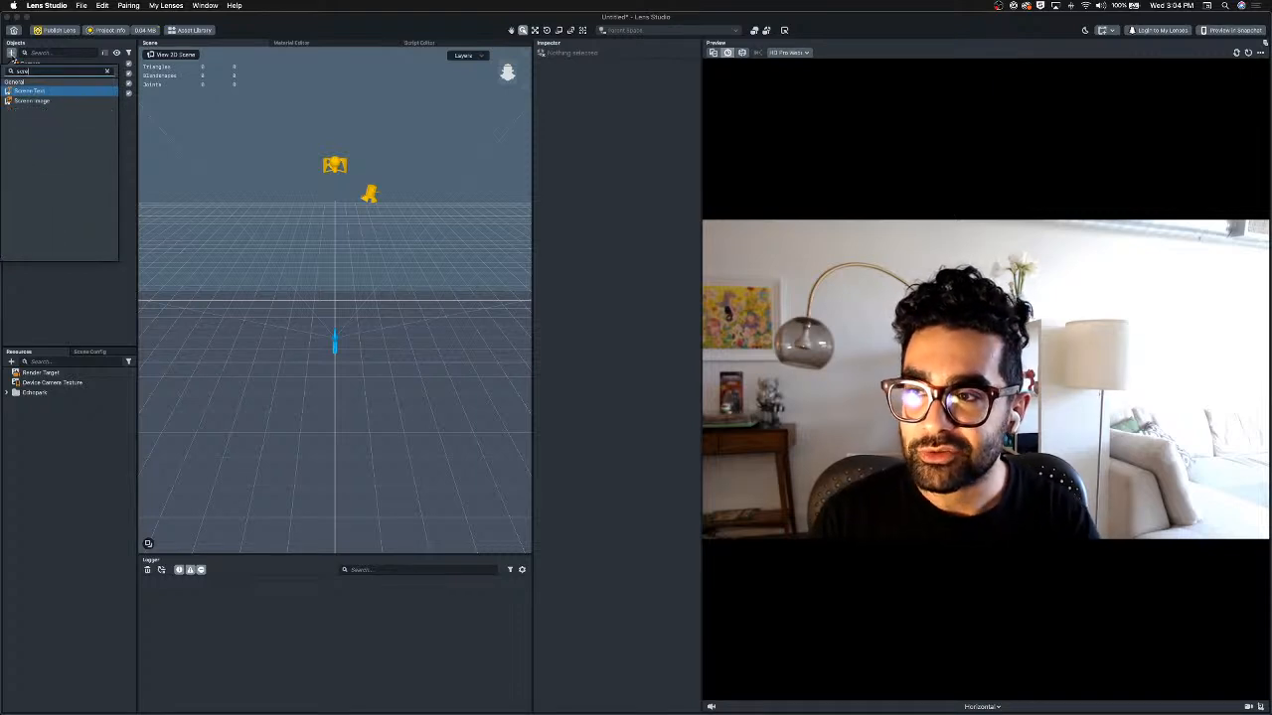
pyautogui.press('Down')
pyautogui.press('Return')
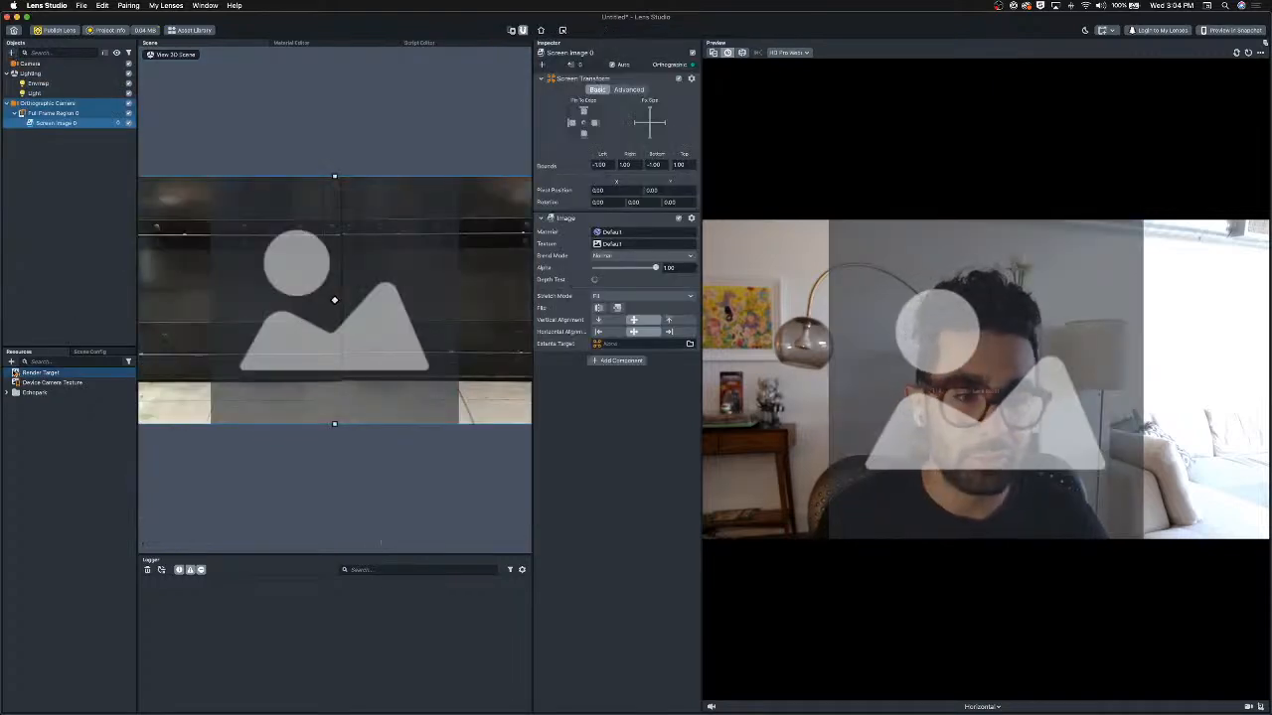
# Create a Portrait Background segmentation texture and assign it as the screen image's texture.
pyautogui.click(11, 362)
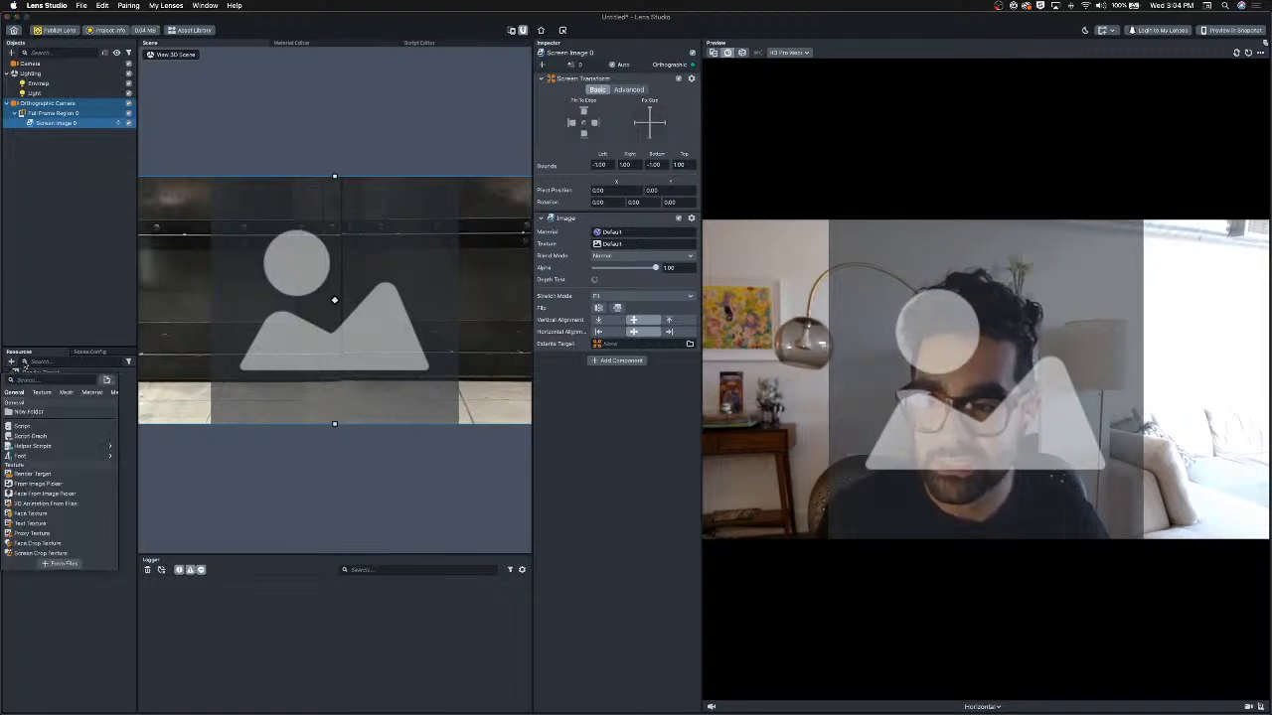
pyautogui.write('se')
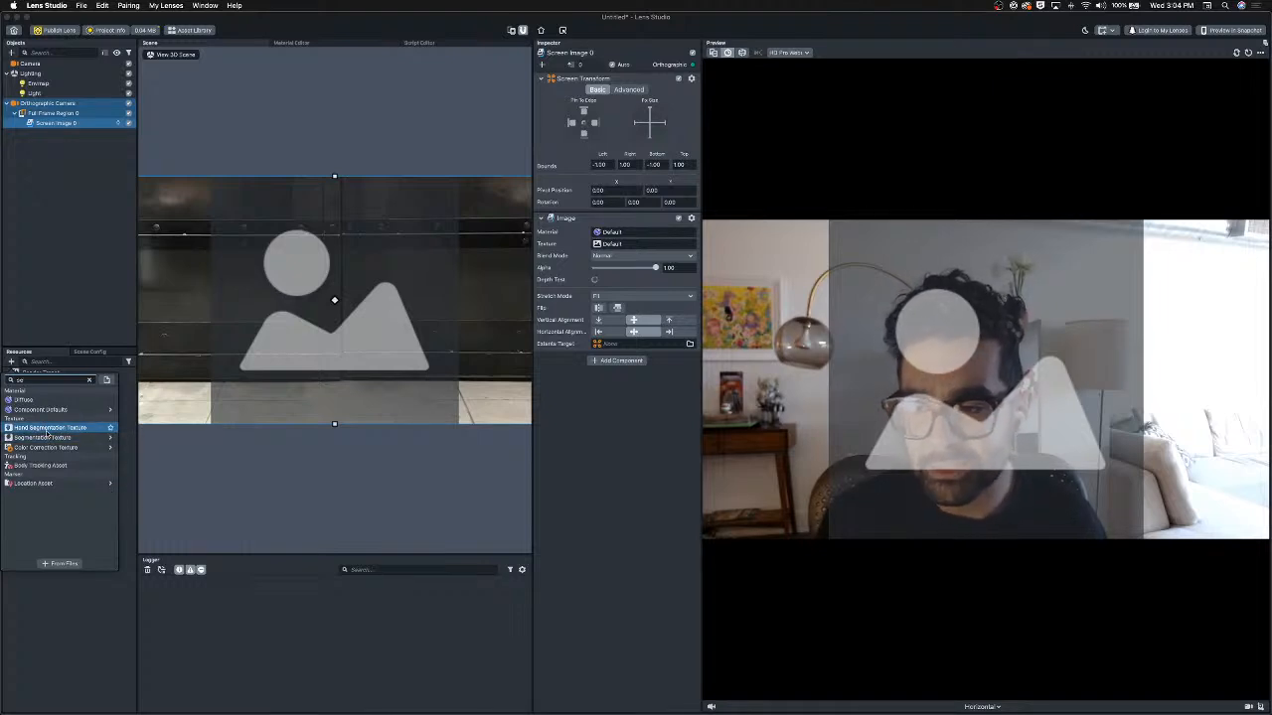
pyautogui.moveTo(51, 441)
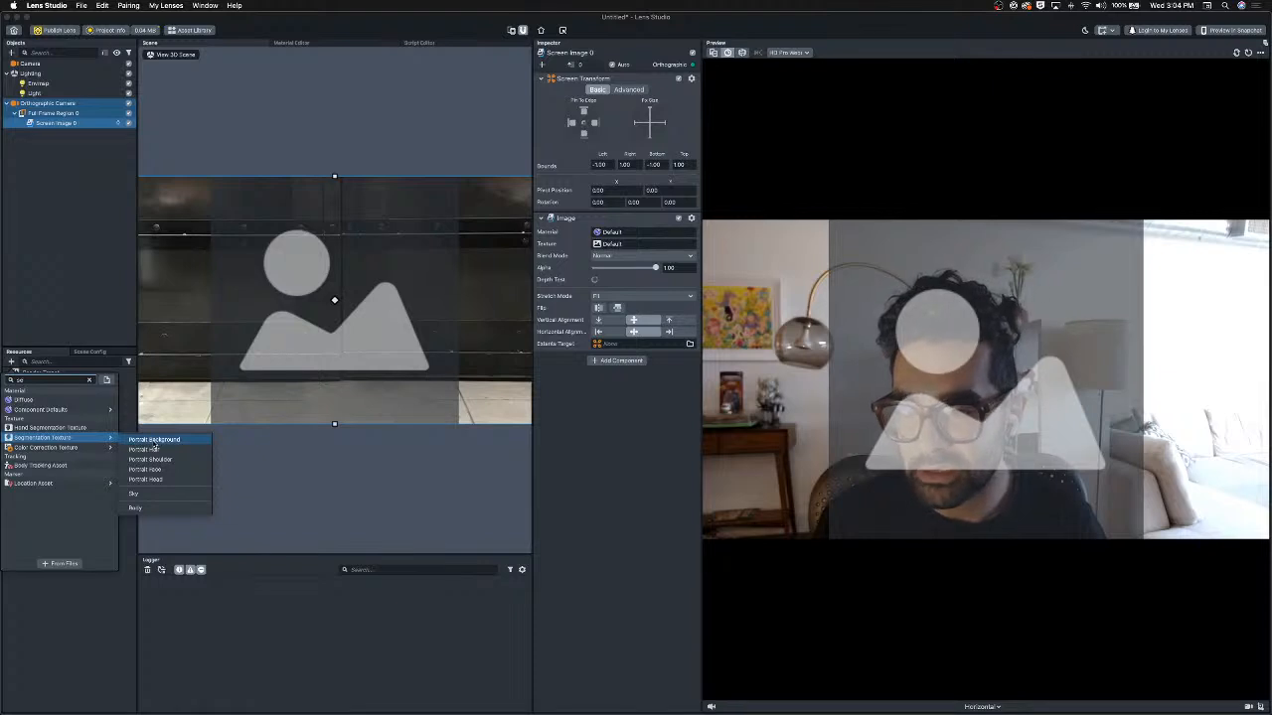
pyautogui.click(154, 441)
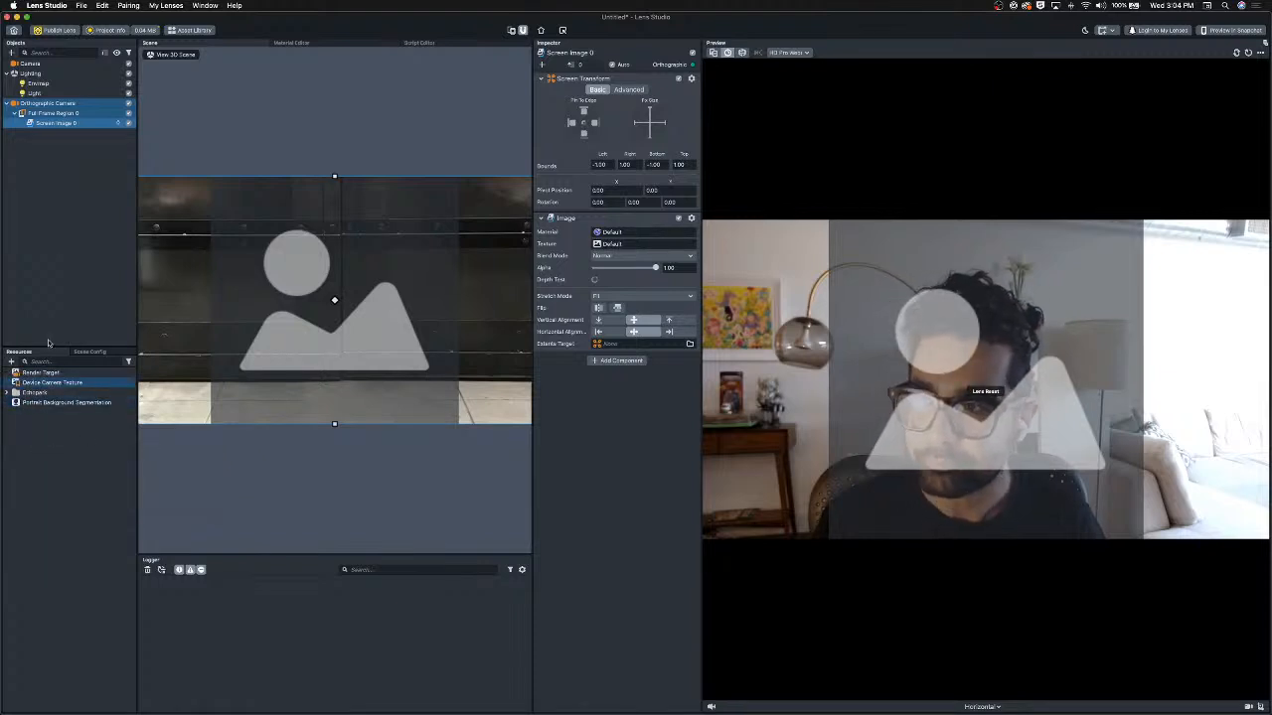
pyautogui.click(45, 403)
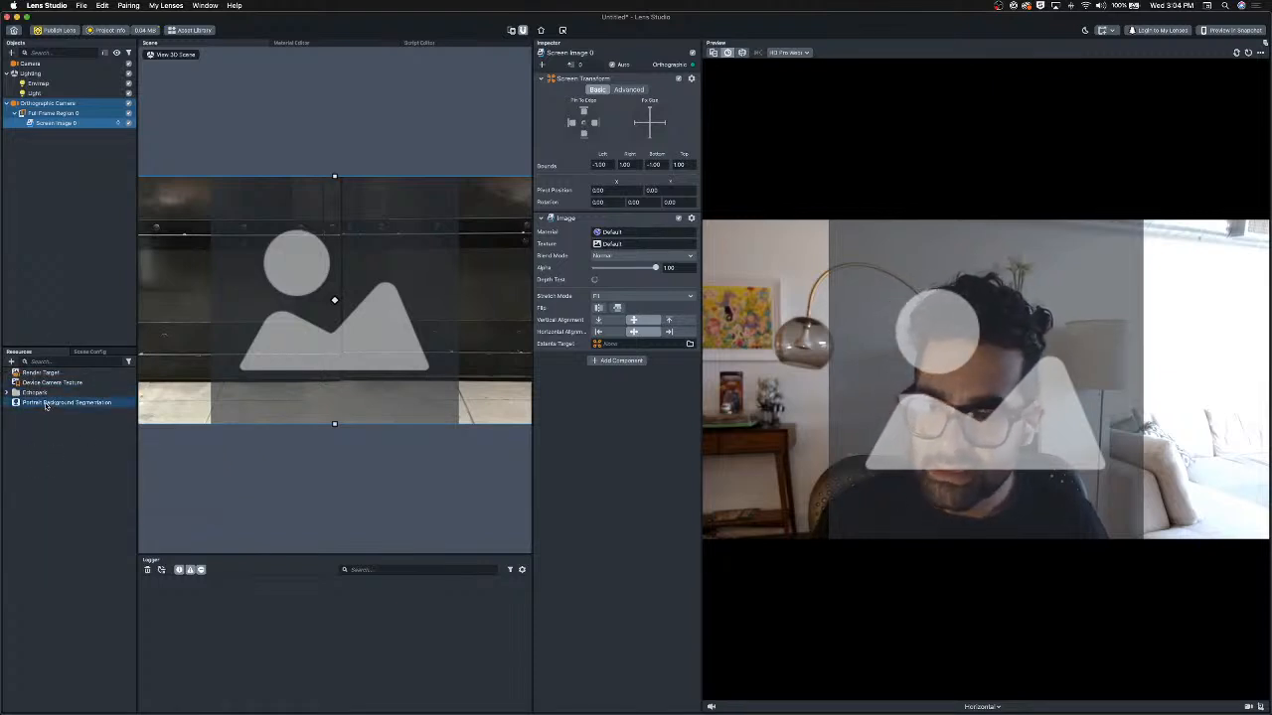
pyautogui.moveTo(45, 403); pyautogui.dragTo(622, 245)
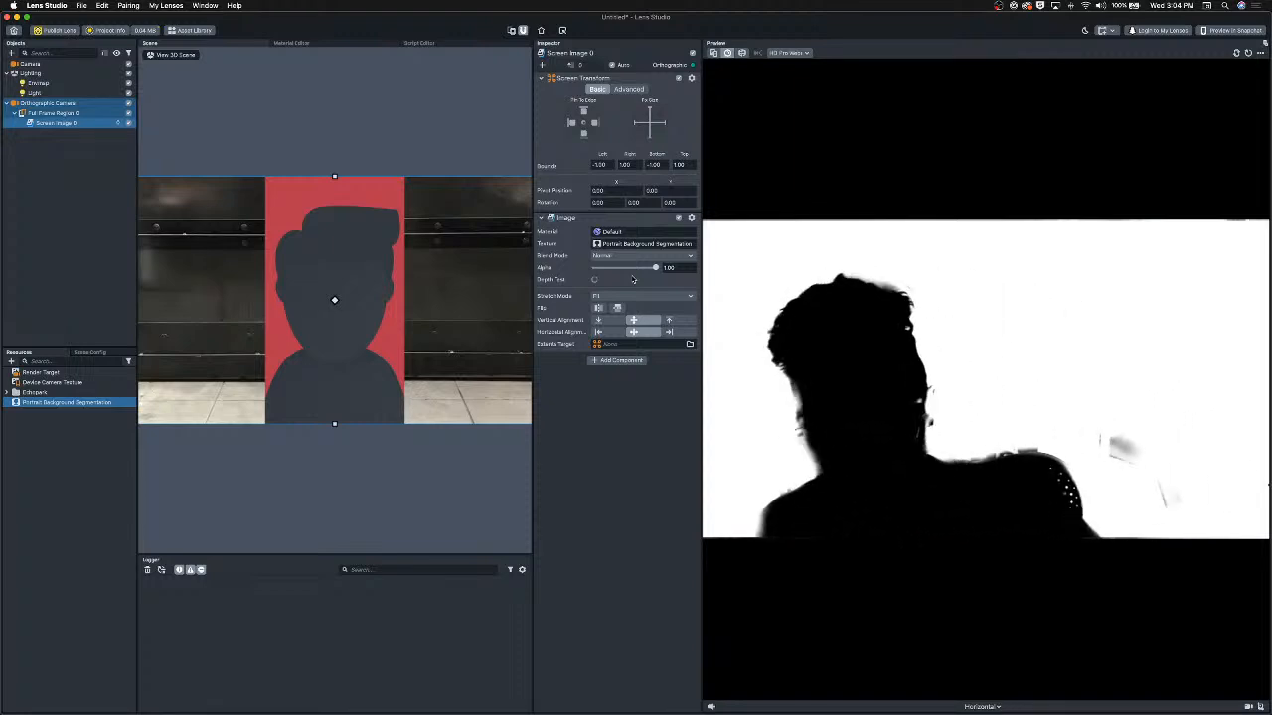
# Toggle the segmentation texture's Invert Mask on and off again.
pyautogui.click(54, 404)
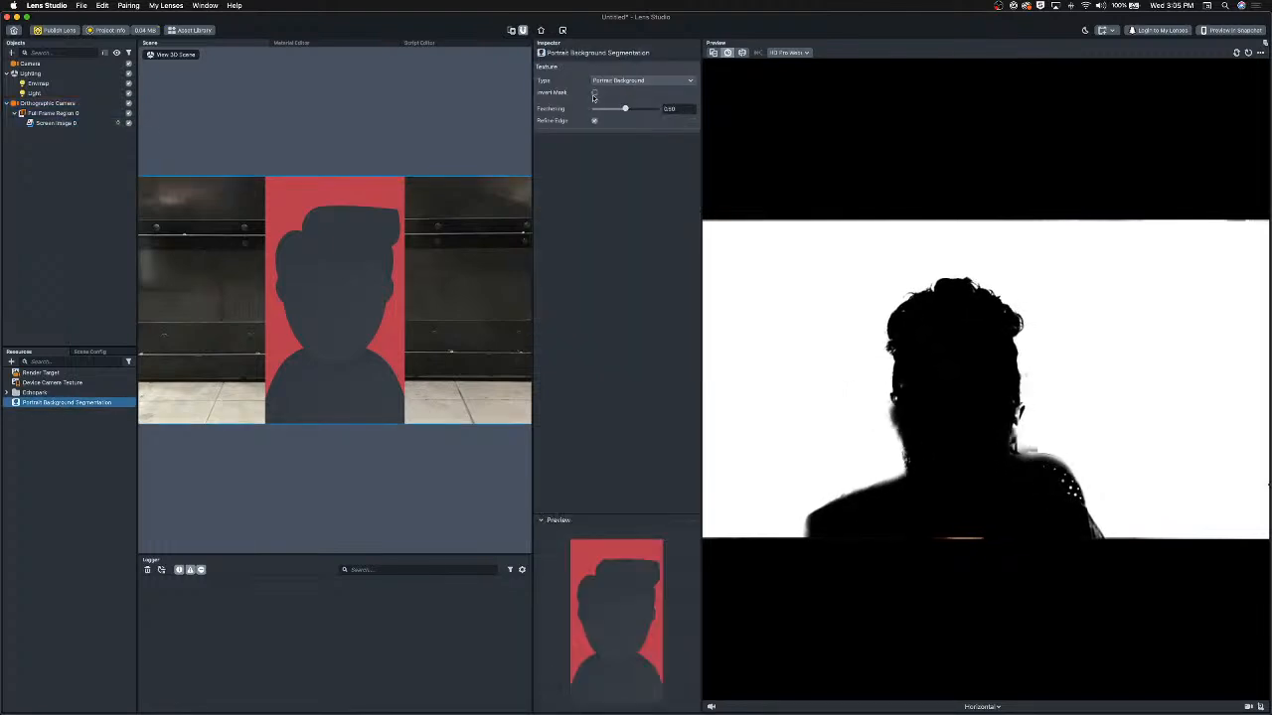
pyautogui.click(594, 93)
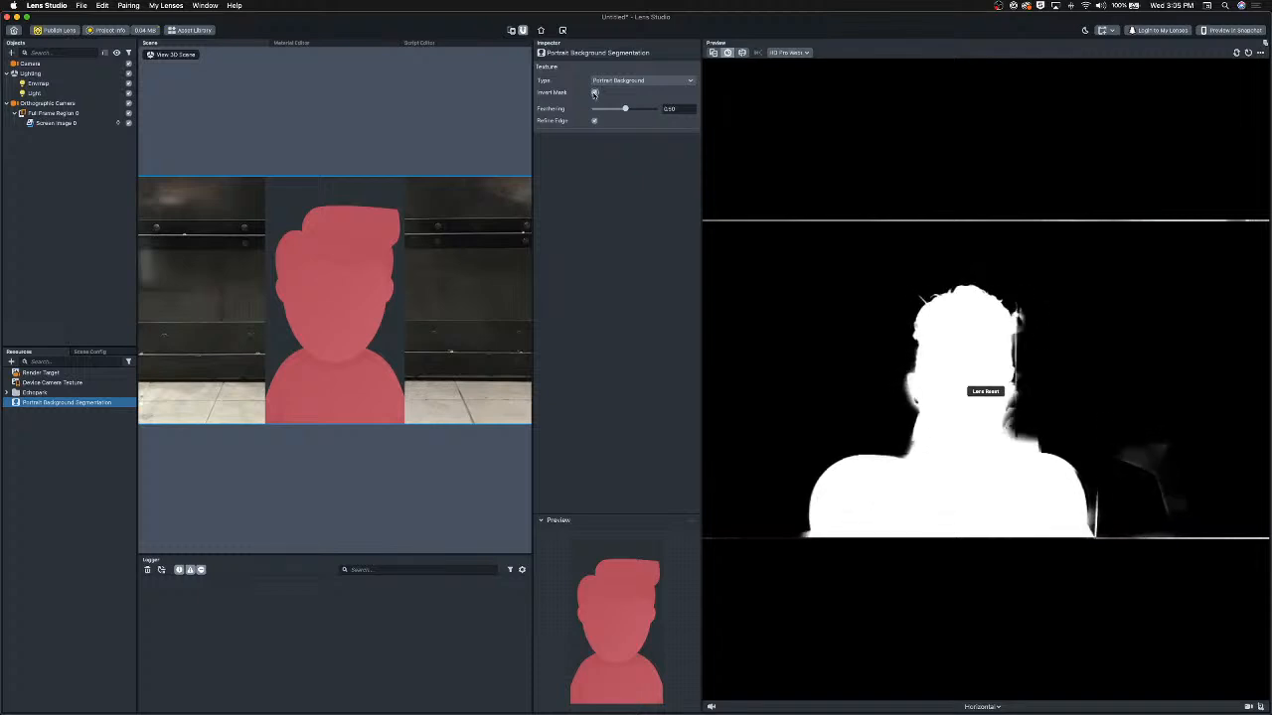
pyautogui.click(594, 93)
pyautogui.click(594, 93)
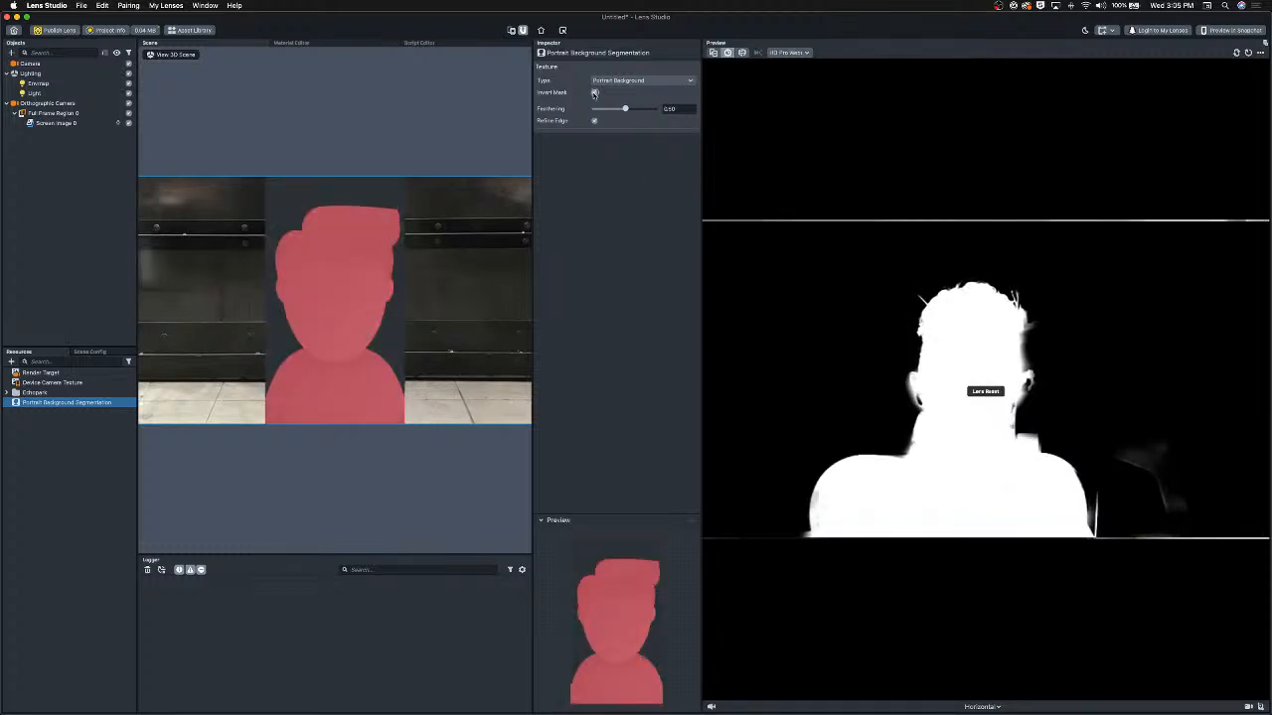
pyautogui.click(594, 93)
# Set the segmentation texture's Feathering to about 0.49 and enable Refine Edge.
pyautogui.moveTo(627, 110); pyautogui.dragTo(729, 109)
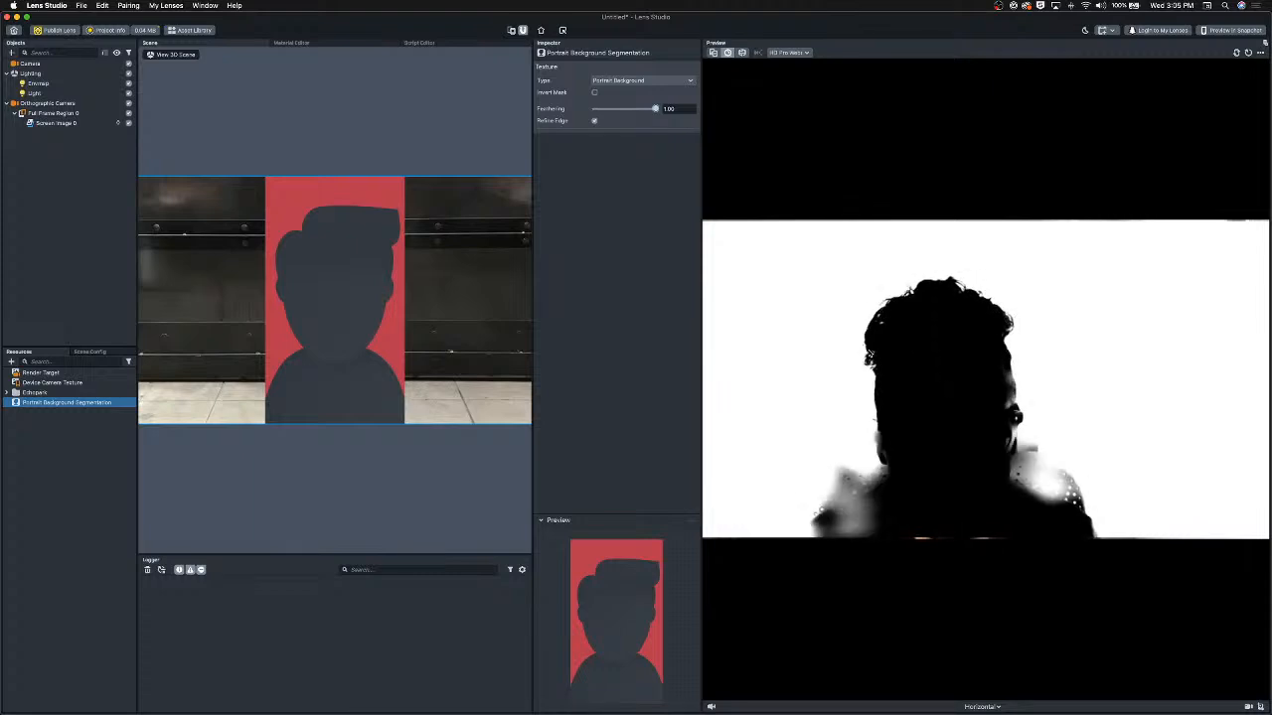
pyautogui.moveTo(641, 114)
pyautogui.mouseDown()
pyautogui.moveTo(591, 113)
pyautogui.moveTo(694, 117)
pyautogui.moveTo(574, 119)
pyautogui.moveTo(622, 115)
pyautogui.mouseUp()
pyautogui.click(594, 120)
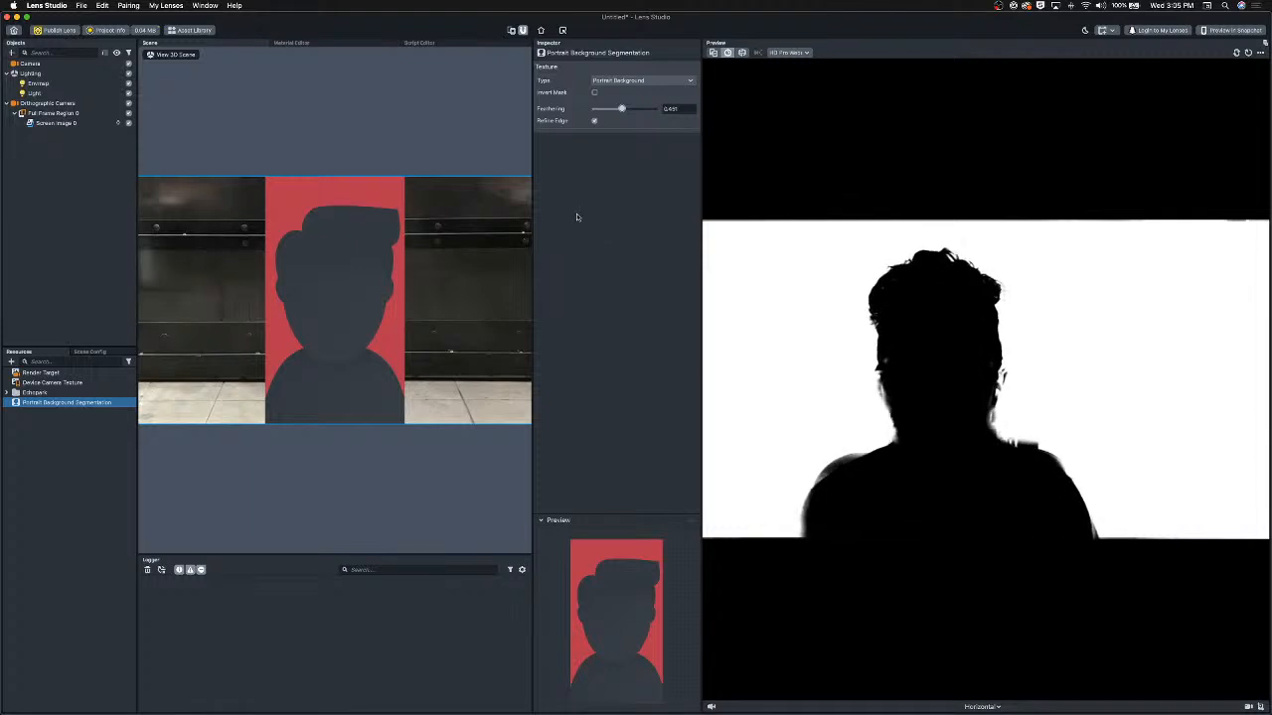
# Create an Unlit material resource and open its settings.
pyautogui.click(70, 427)
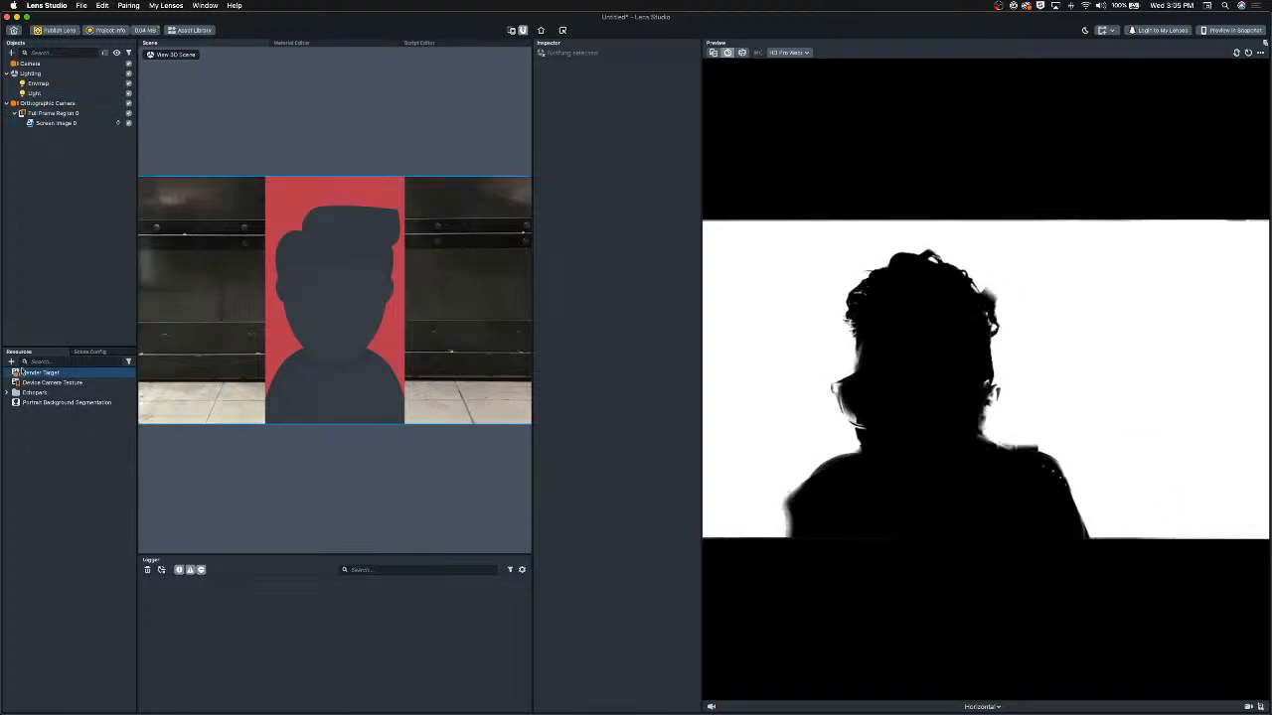
pyautogui.click(12, 363)
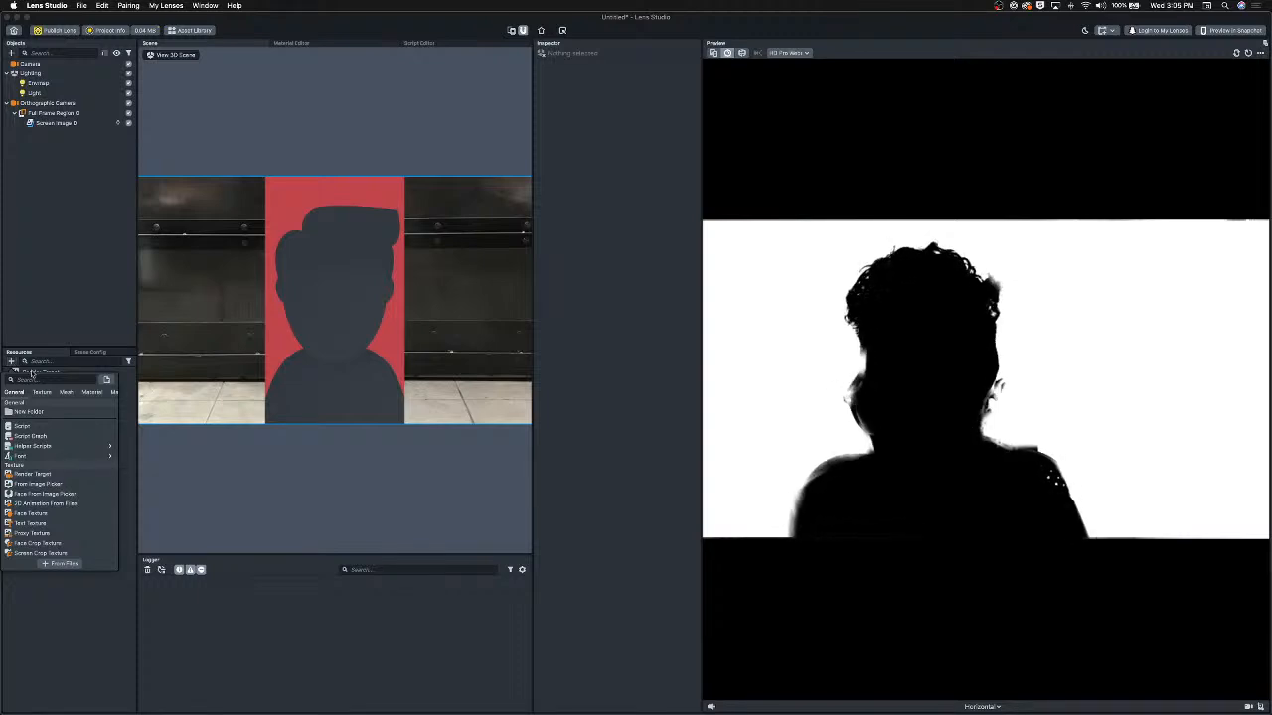
pyautogui.write('un')
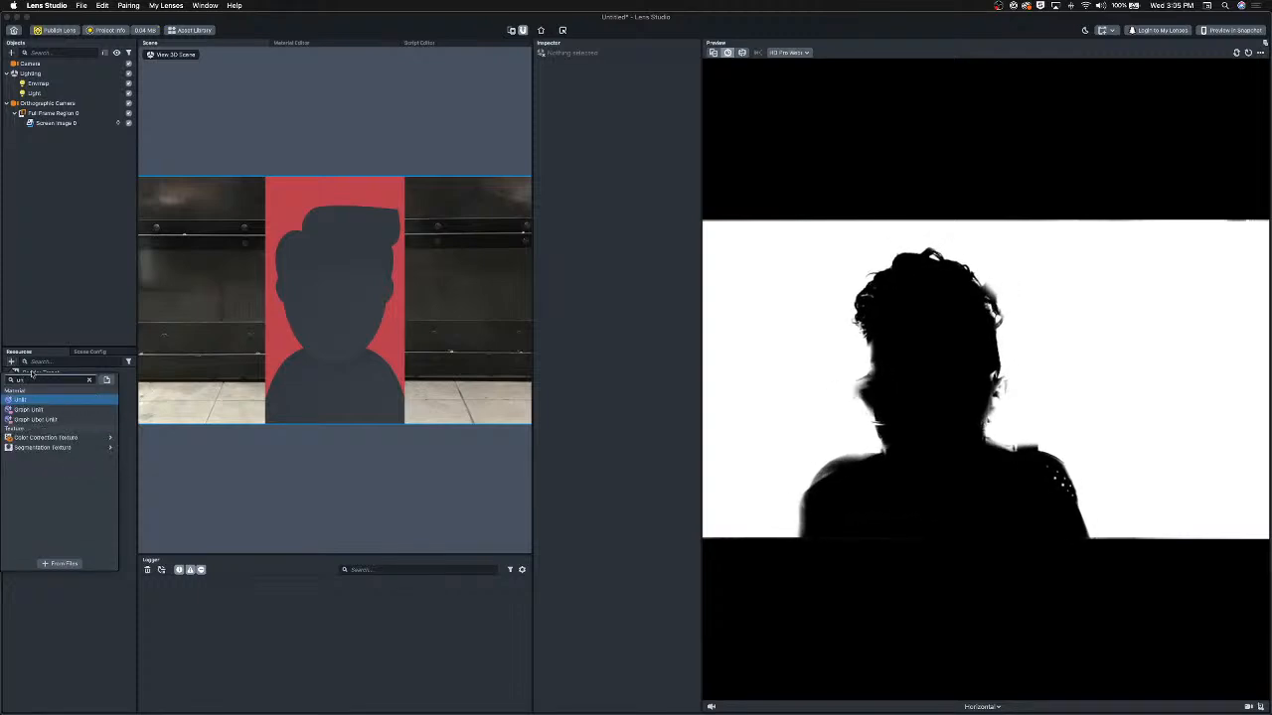
pyautogui.press('Return')
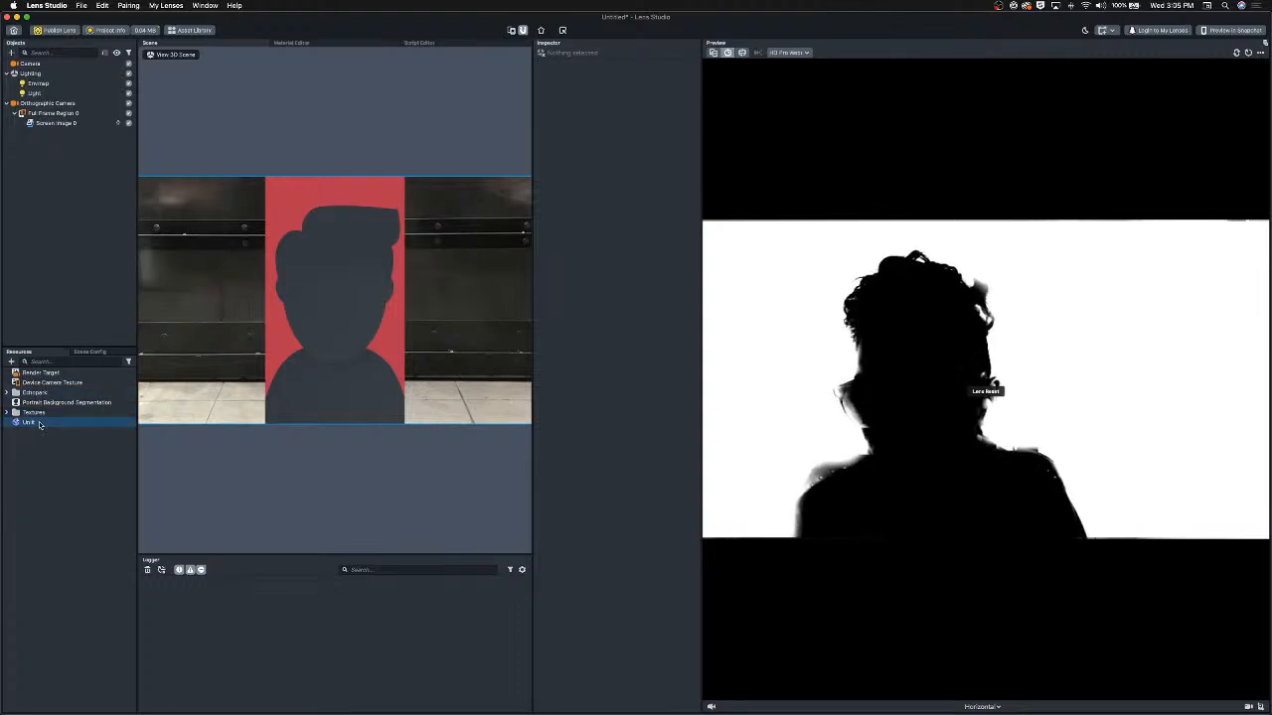
pyautogui.click(40, 426)
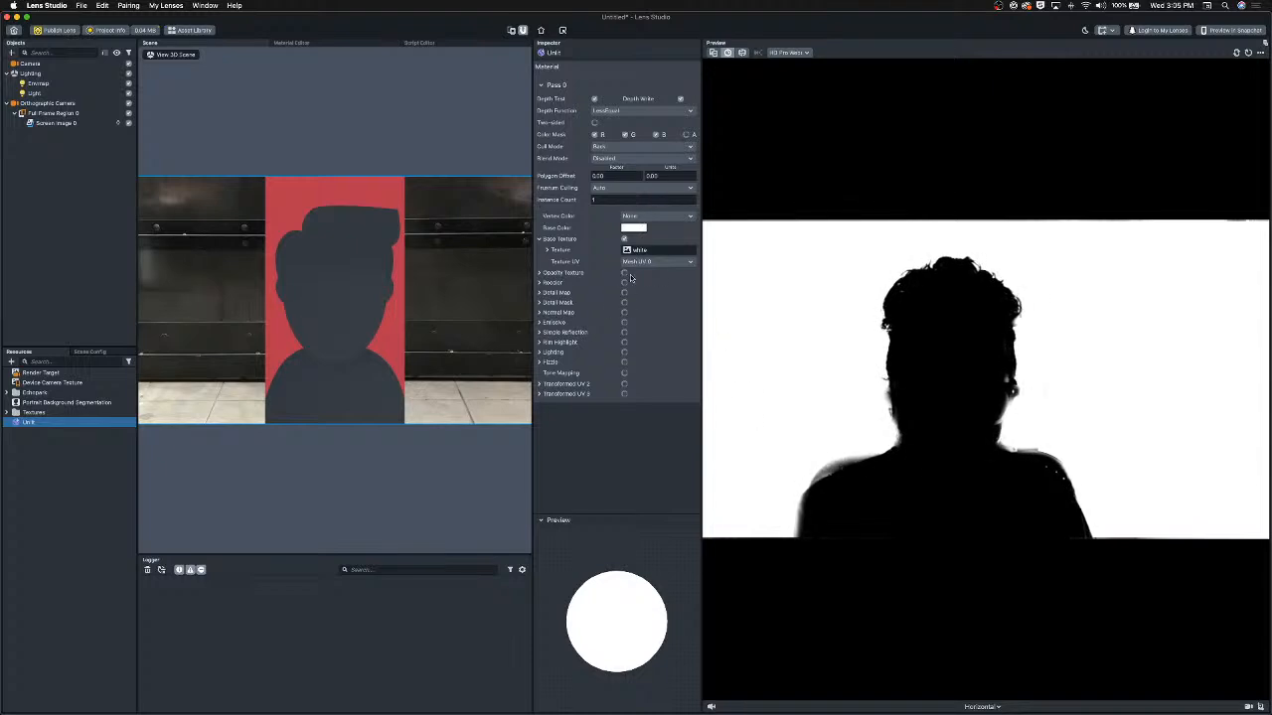
pyautogui.moveTo(612, 283)
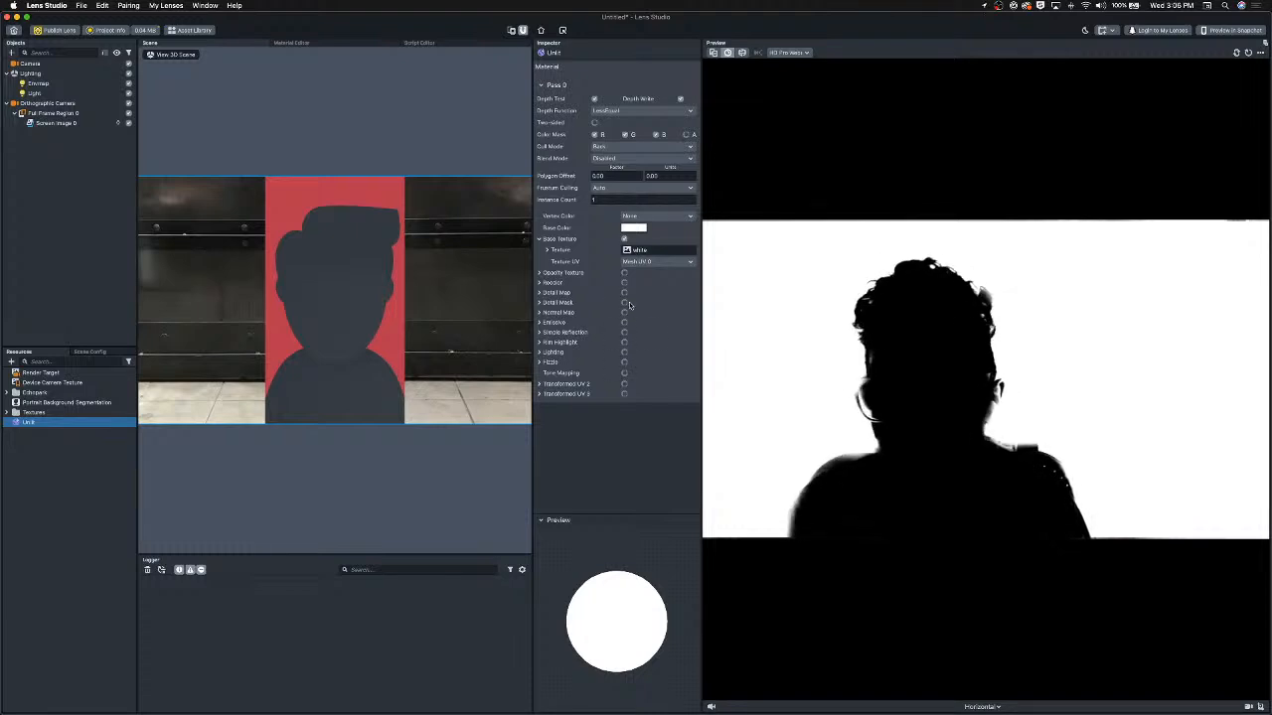
# Assign the Unlit material to the screen image and turn off the material's Base Texture.
pyautogui.click(56, 122)
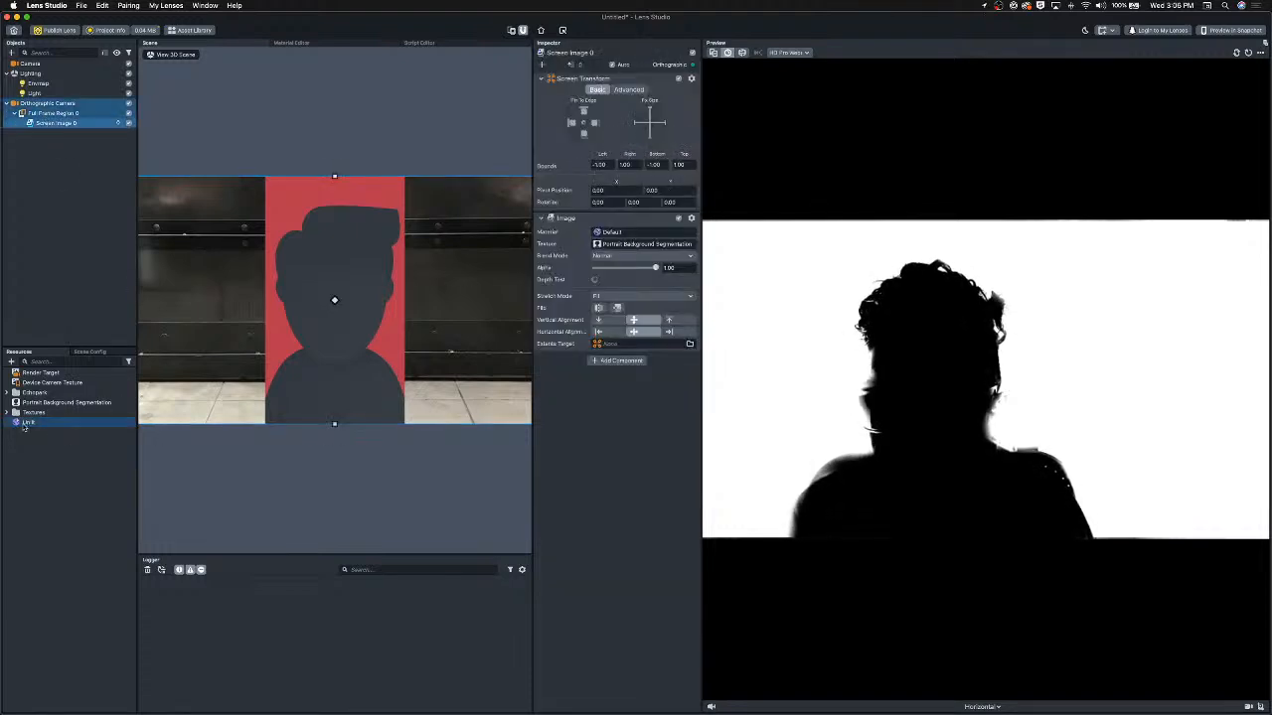
pyautogui.moveTo(26, 425); pyautogui.dragTo(609, 232)
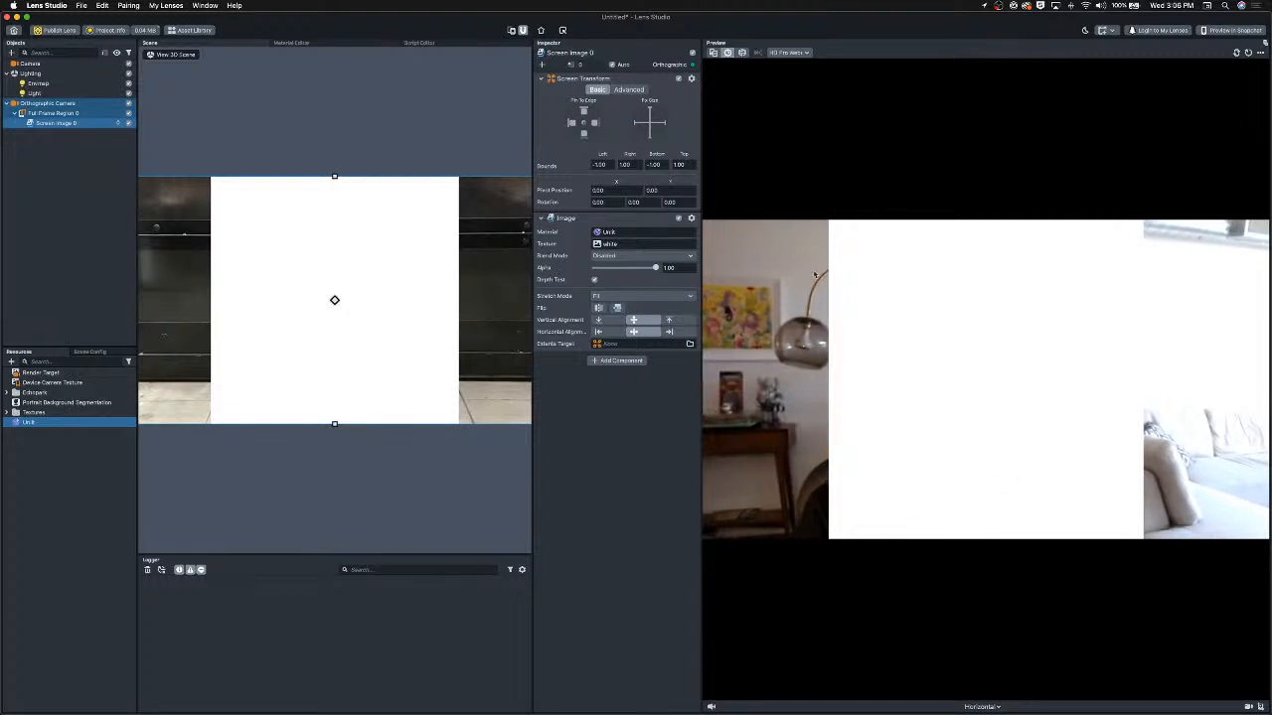
pyautogui.click(40, 423)
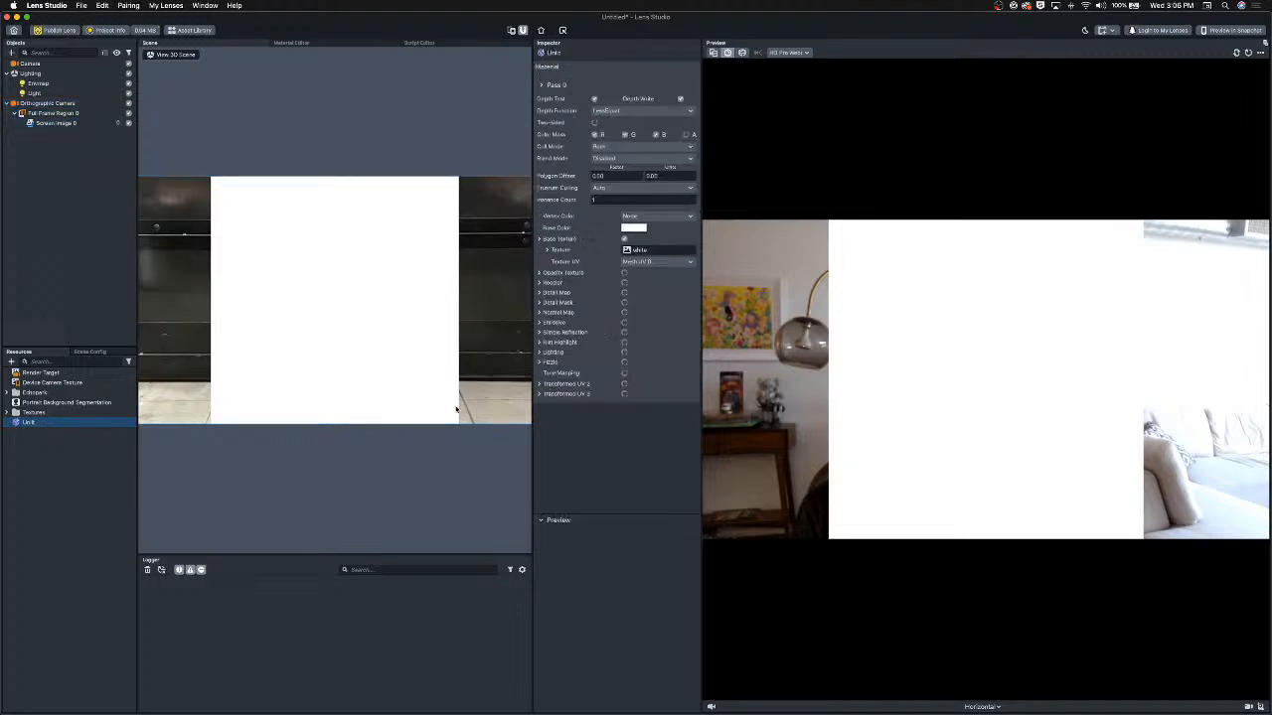
pyautogui.click(625, 239)
pyautogui.click(625, 239)
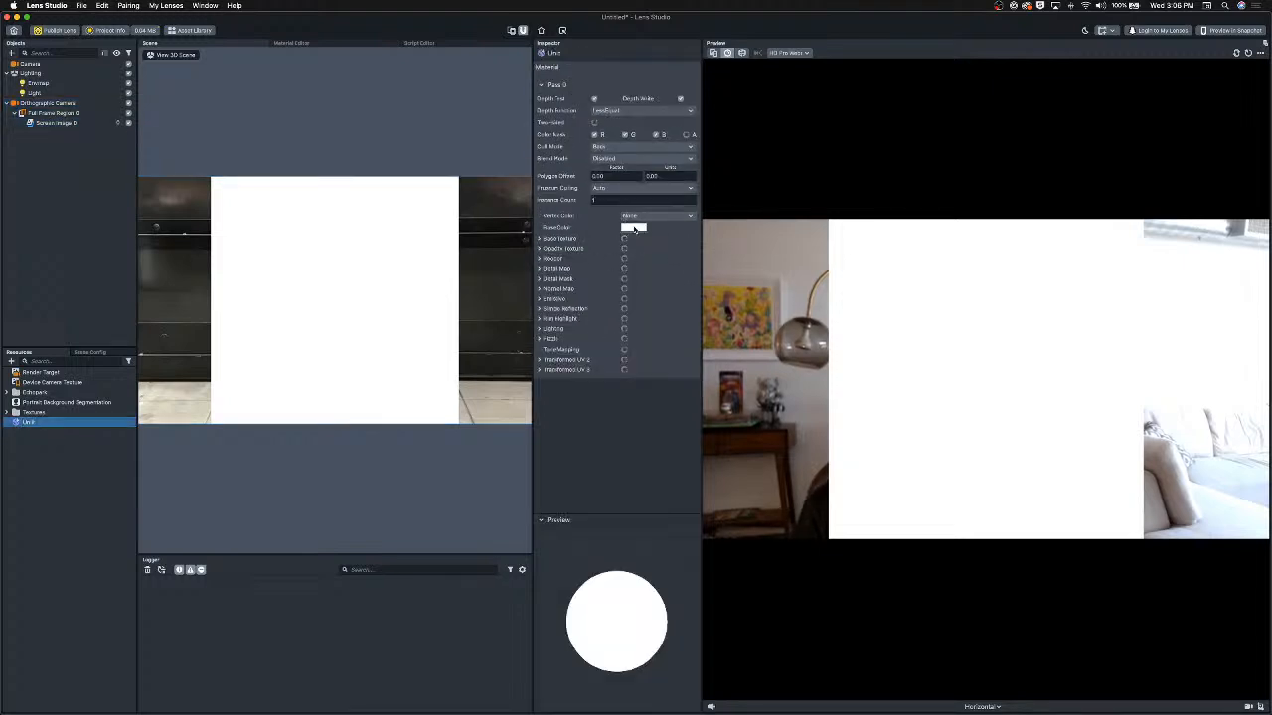
pyautogui.click(634, 229)
pyautogui.click(495, 467)
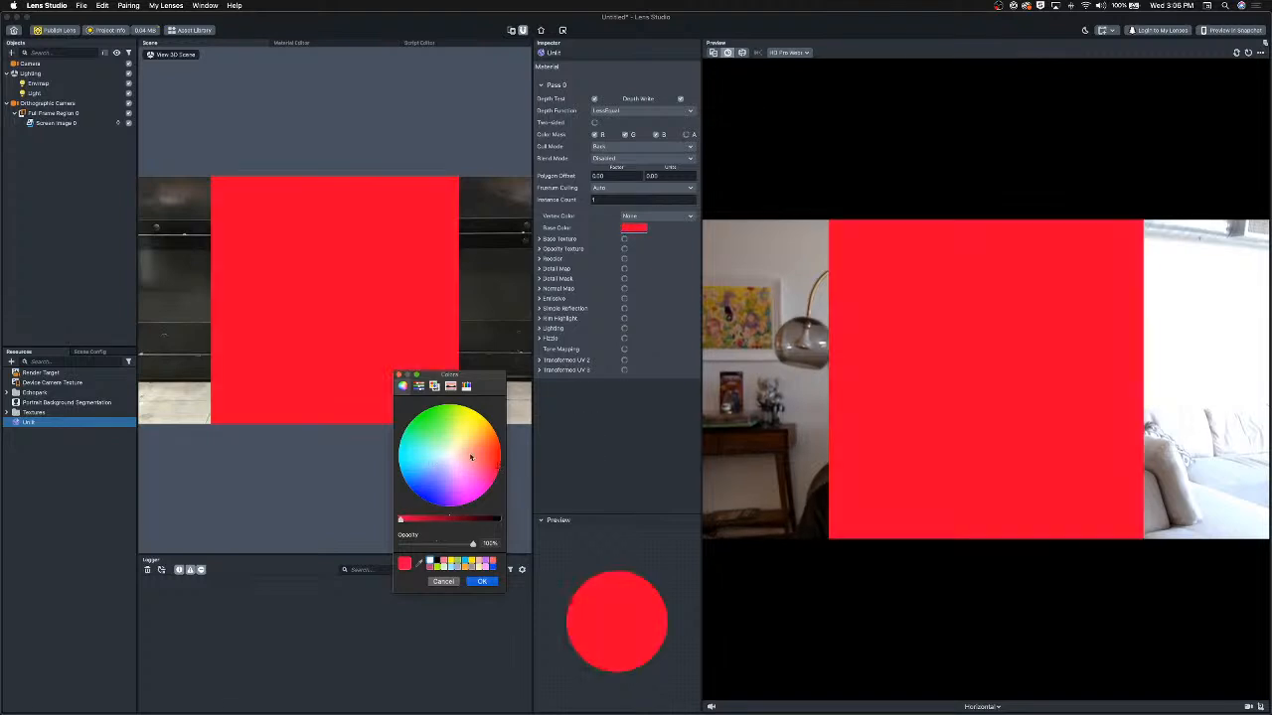
pyautogui.moveTo(471, 457); pyautogui.dragTo(460, 484)
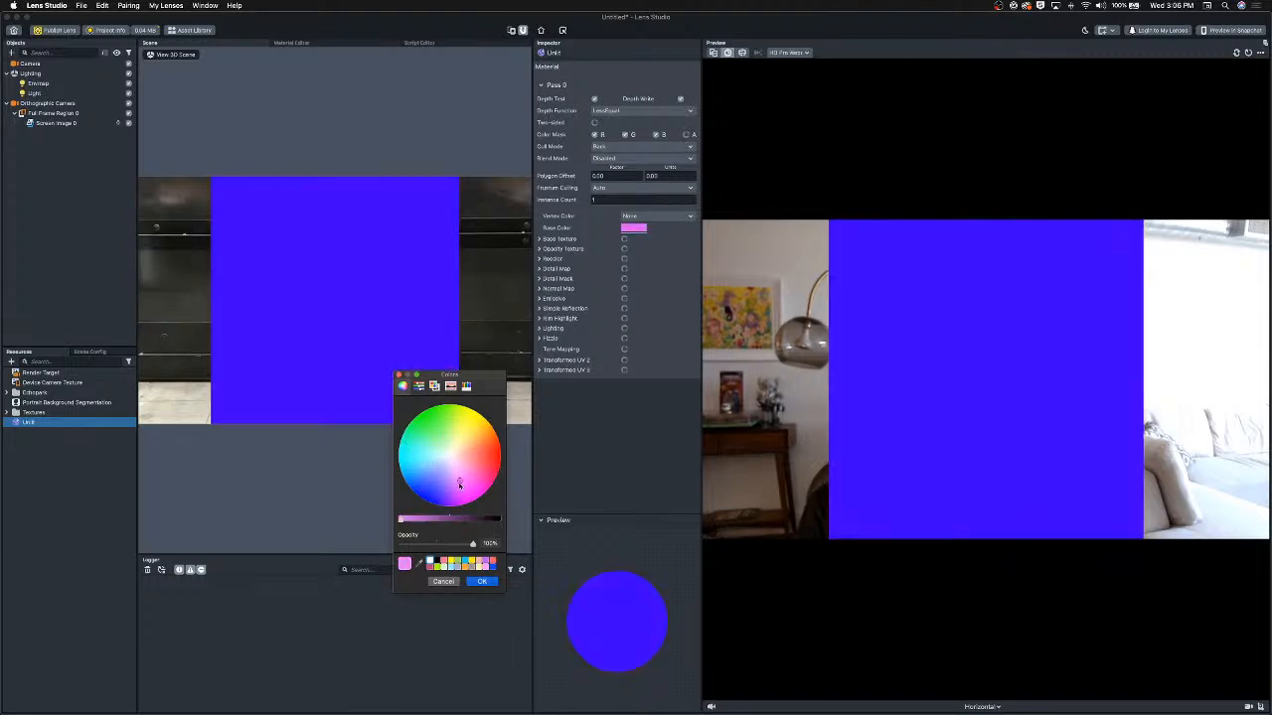
pyautogui.click(445, 581)
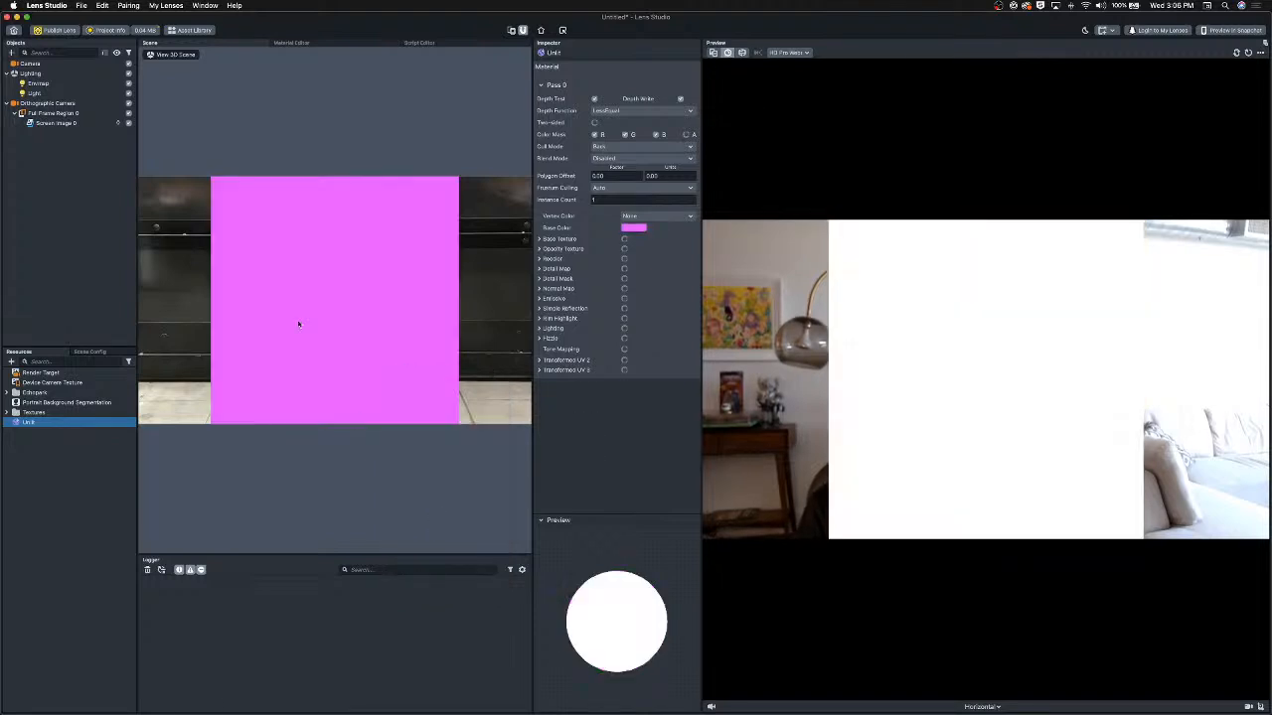
# Set the screen image's Stretch Mode to Stretch.
pyautogui.click(38, 123)
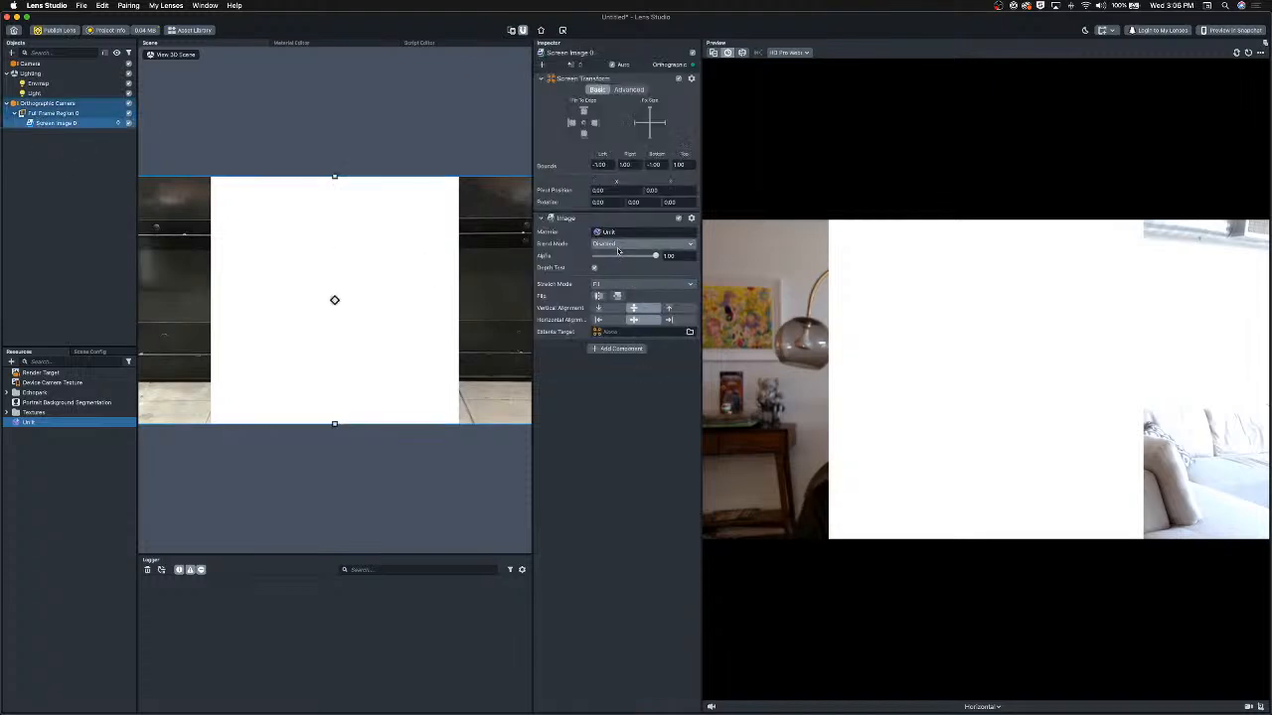
pyautogui.click(642, 284)
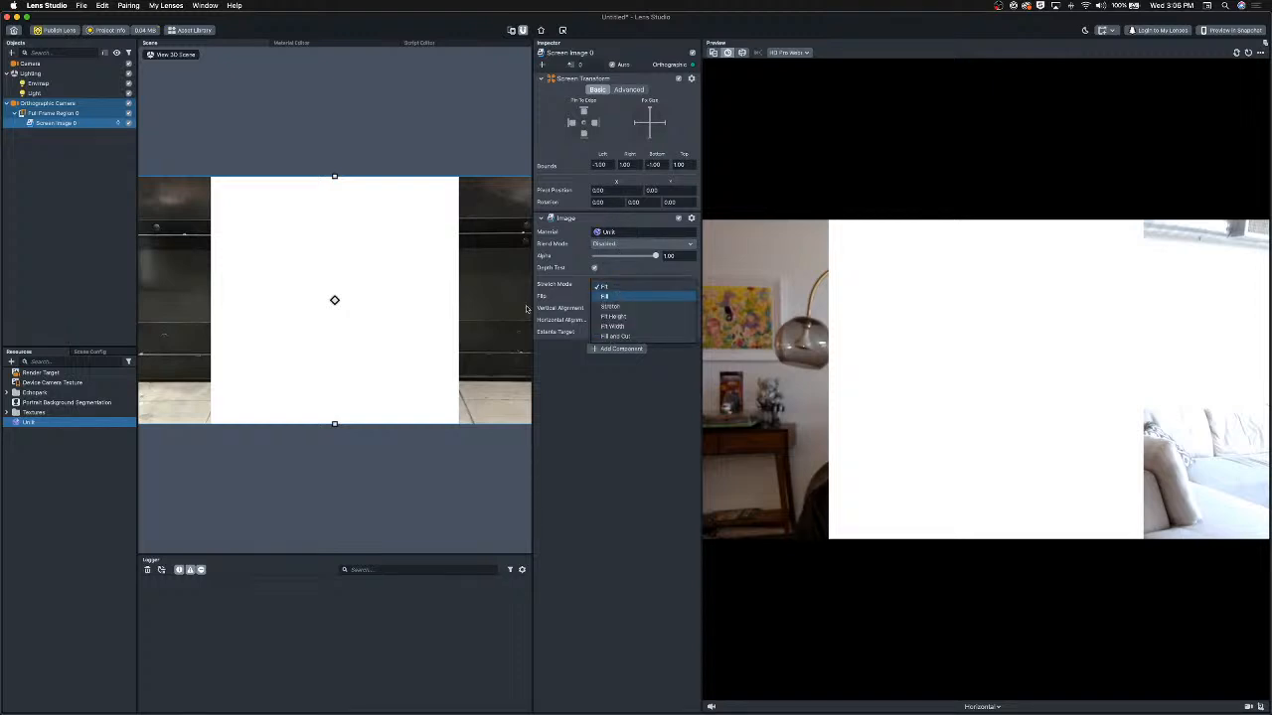
pyautogui.click(1164, 180)
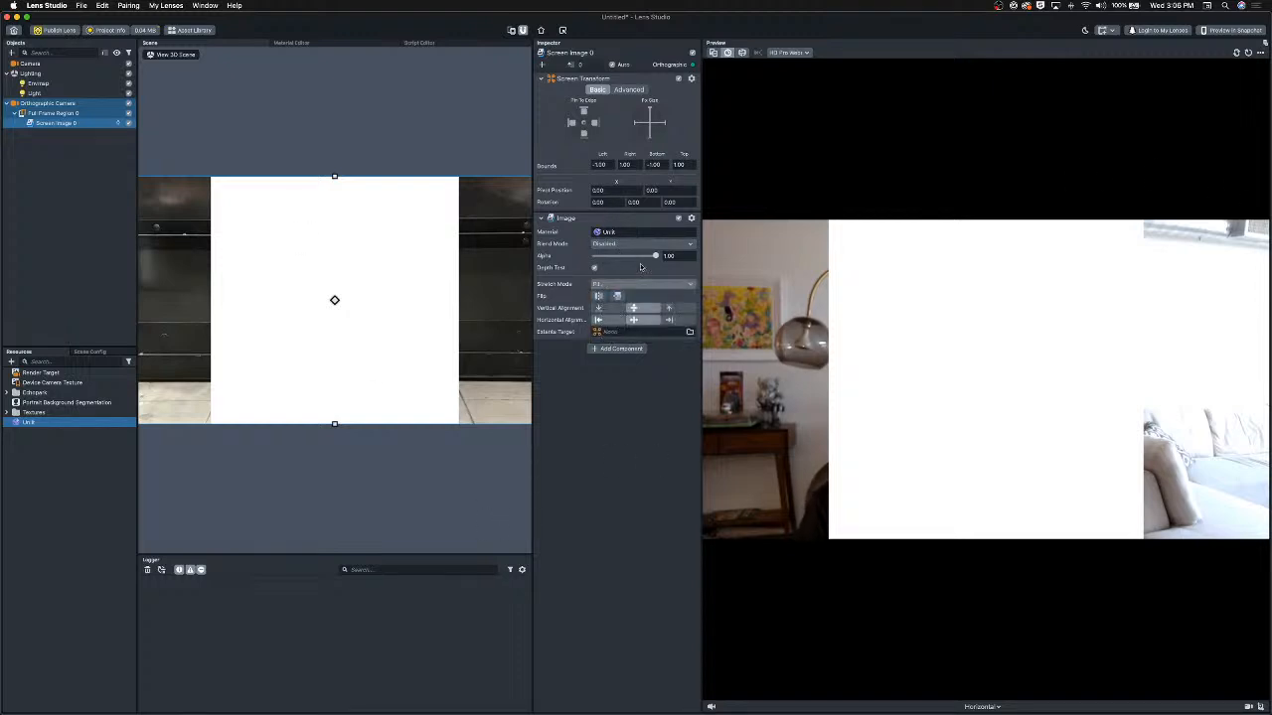
pyautogui.click(606, 285)
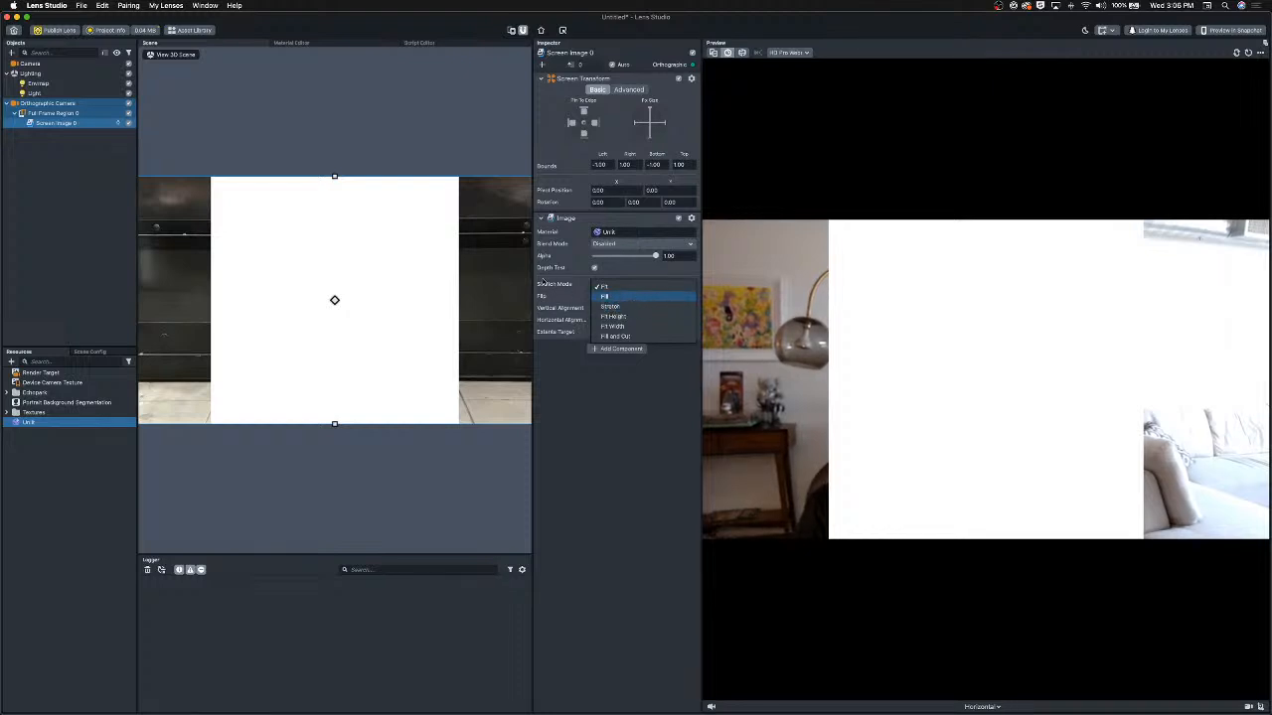
pyautogui.click(619, 286)
pyautogui.click(619, 286)
pyautogui.click(629, 307)
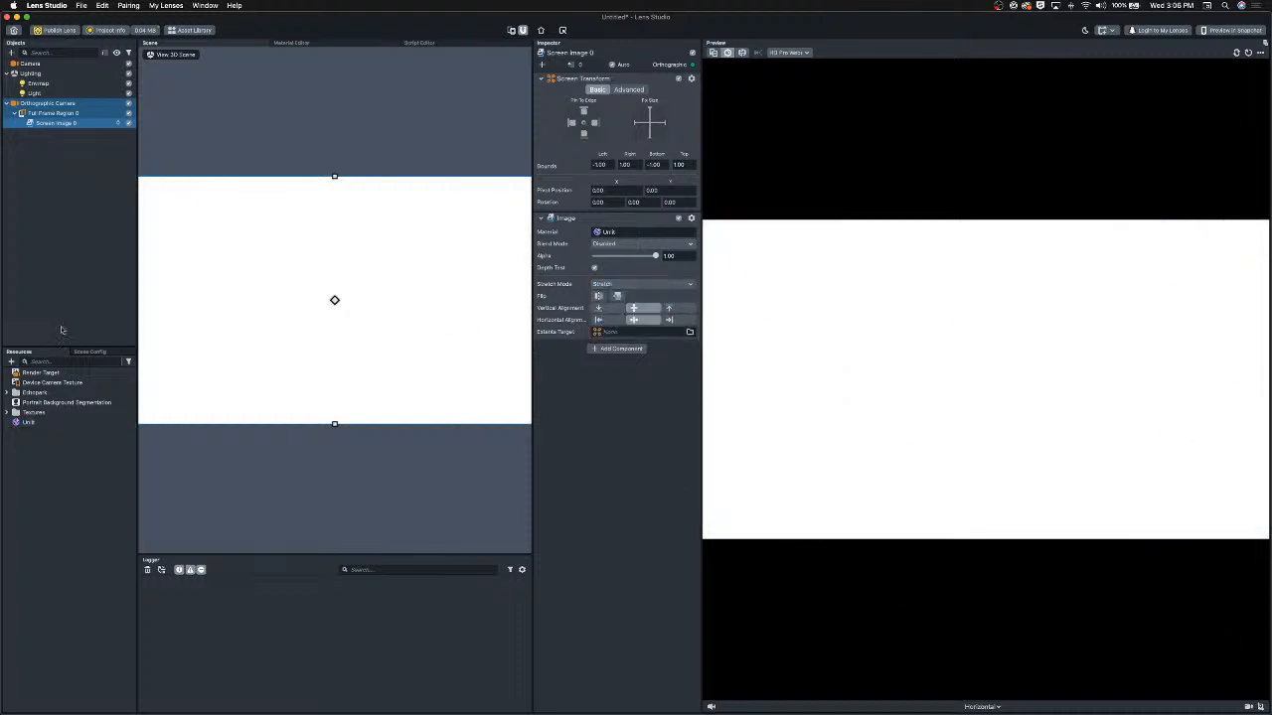
# Enable the Unlit material's Opacity Texture and set its Blend Mode to Normal.
pyautogui.click(59, 423)
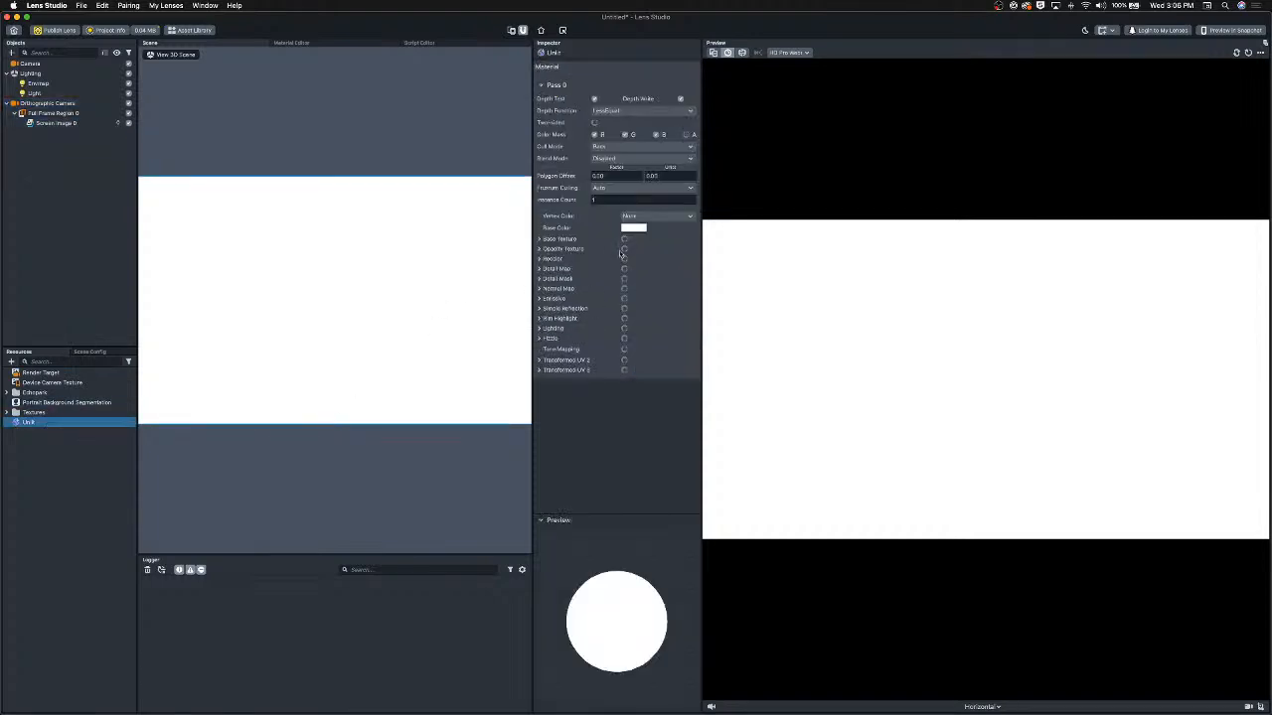
pyautogui.click(624, 248)
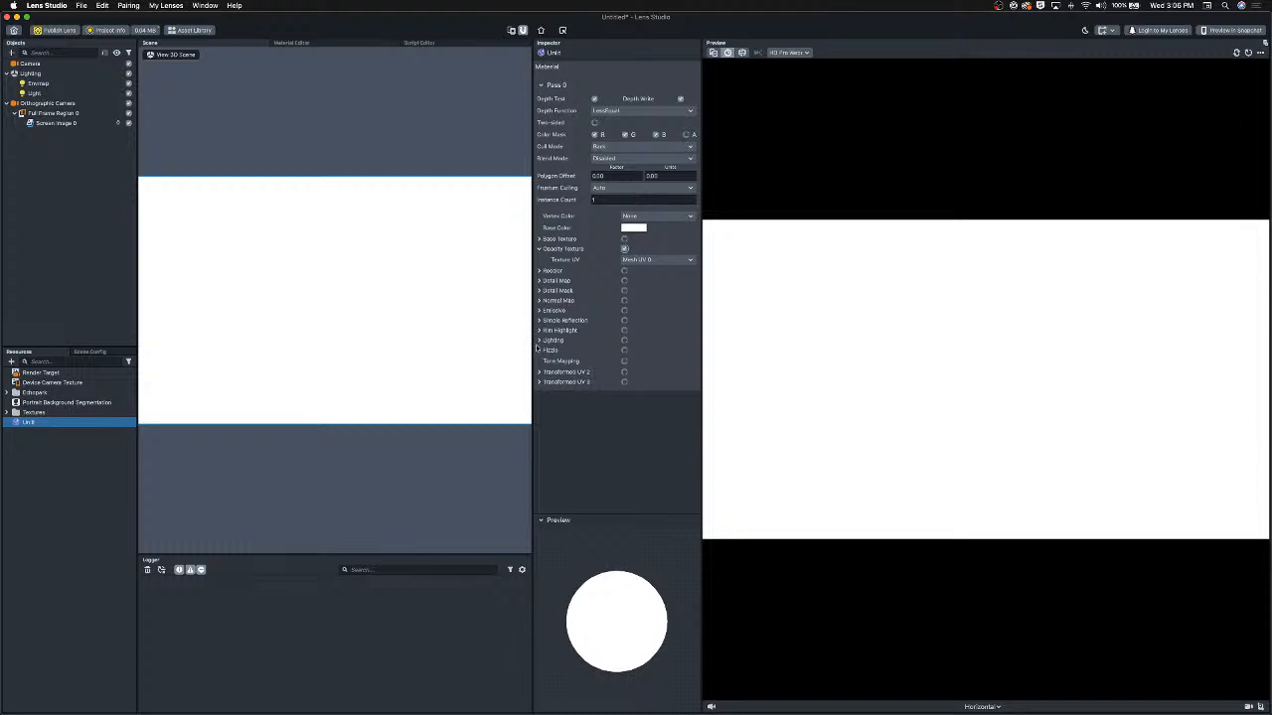
pyautogui.click(603, 159)
pyautogui.click(609, 175)
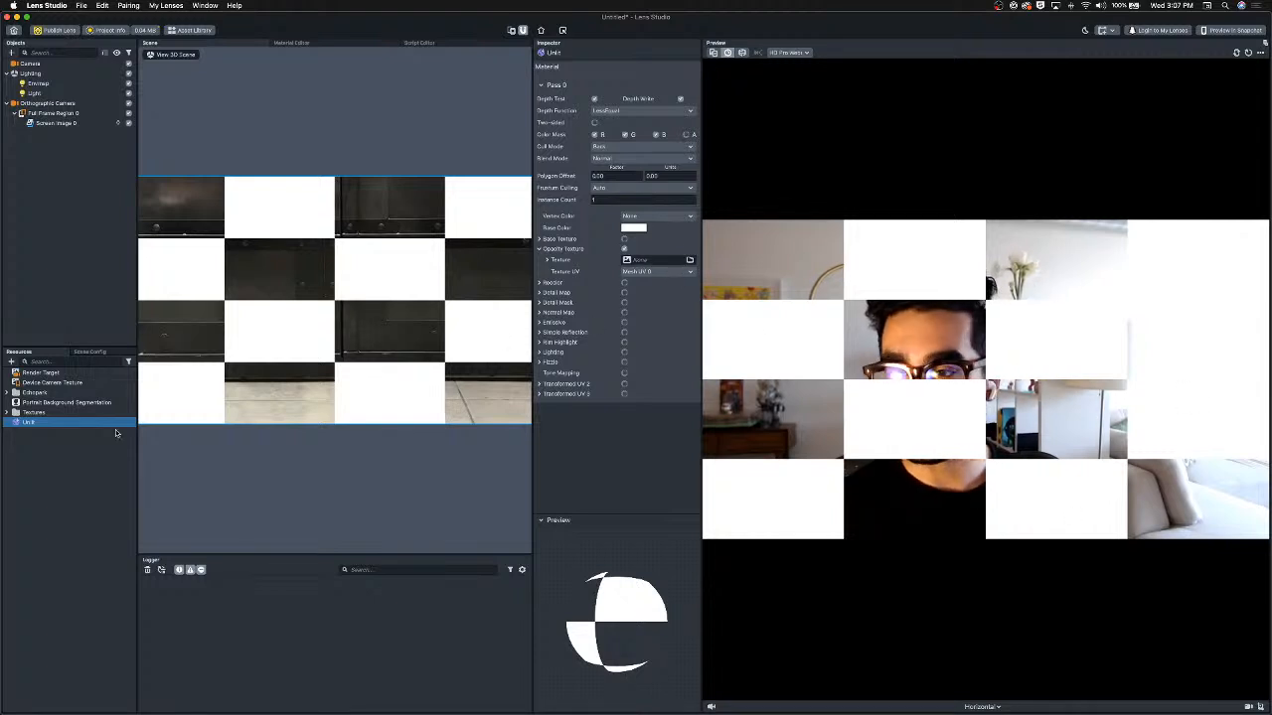
# Assign the Portrait Background Segmentation texture as the Unlit material's opacity texture.
pyautogui.click(58, 403)
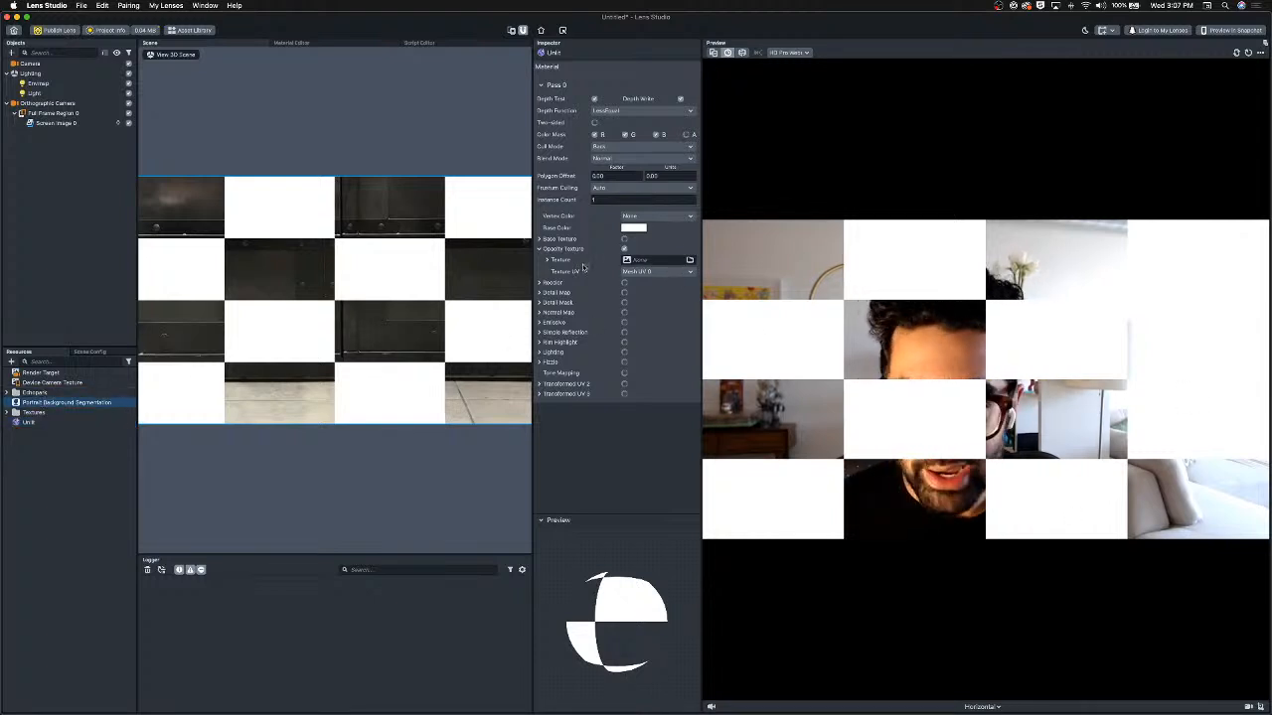
pyautogui.moveTo(662, 256); pyautogui.dragTo(658, 260)
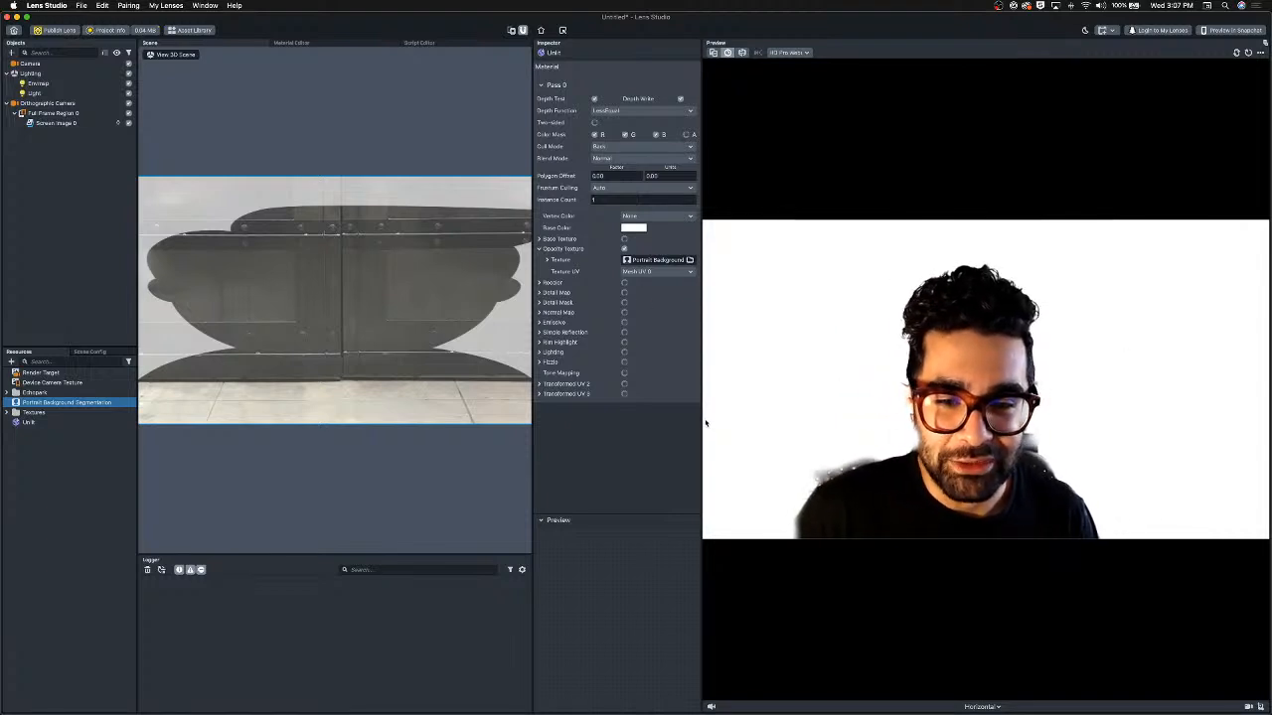
pyautogui.moveTo(702, 418); pyautogui.dragTo(662, 416)
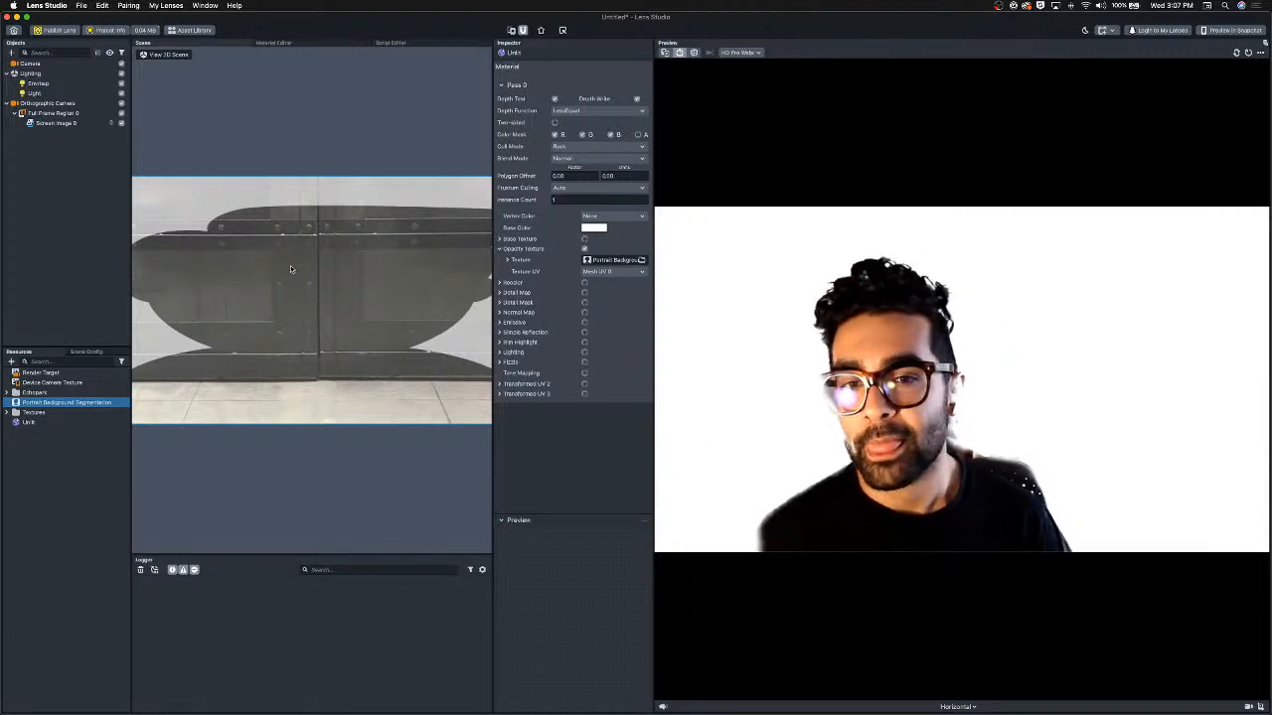
pyautogui.moveTo(523, 331)
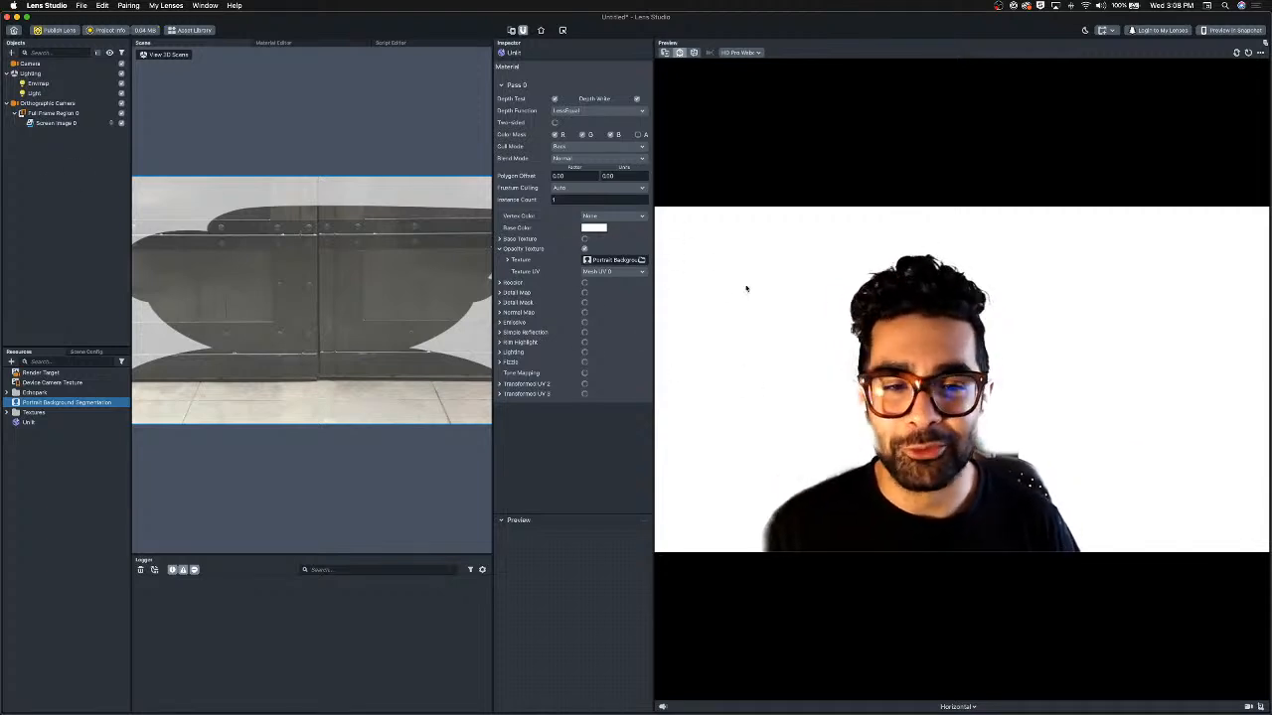
# Try a green base color for the Unlit material.
pyautogui.click(594, 228)
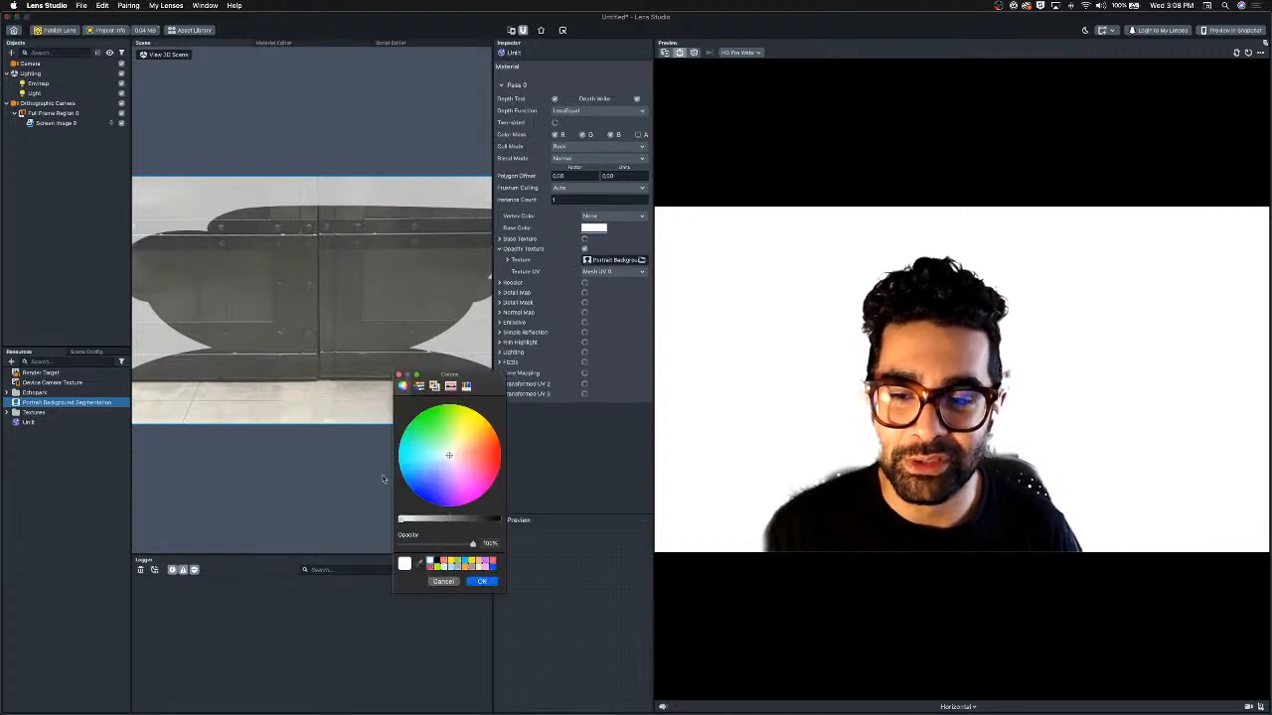
pyautogui.moveTo(428, 471); pyautogui.dragTo(430, 403)
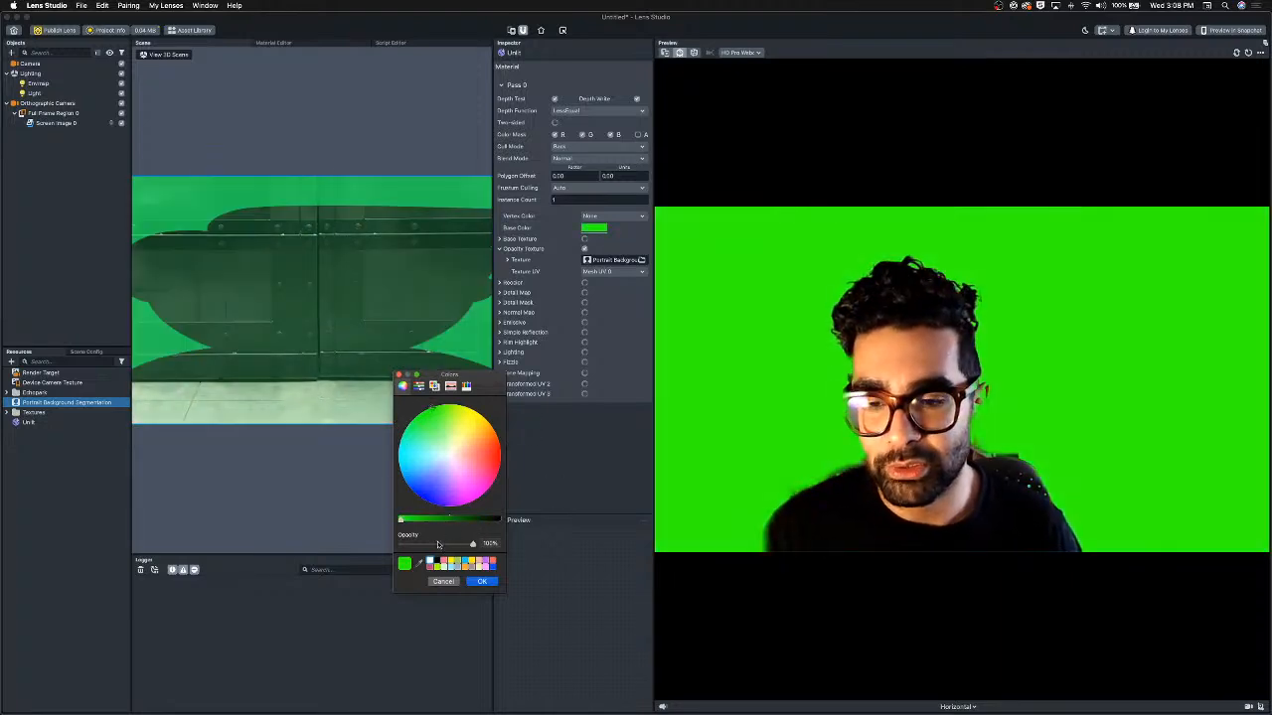
pyautogui.click(443, 583)
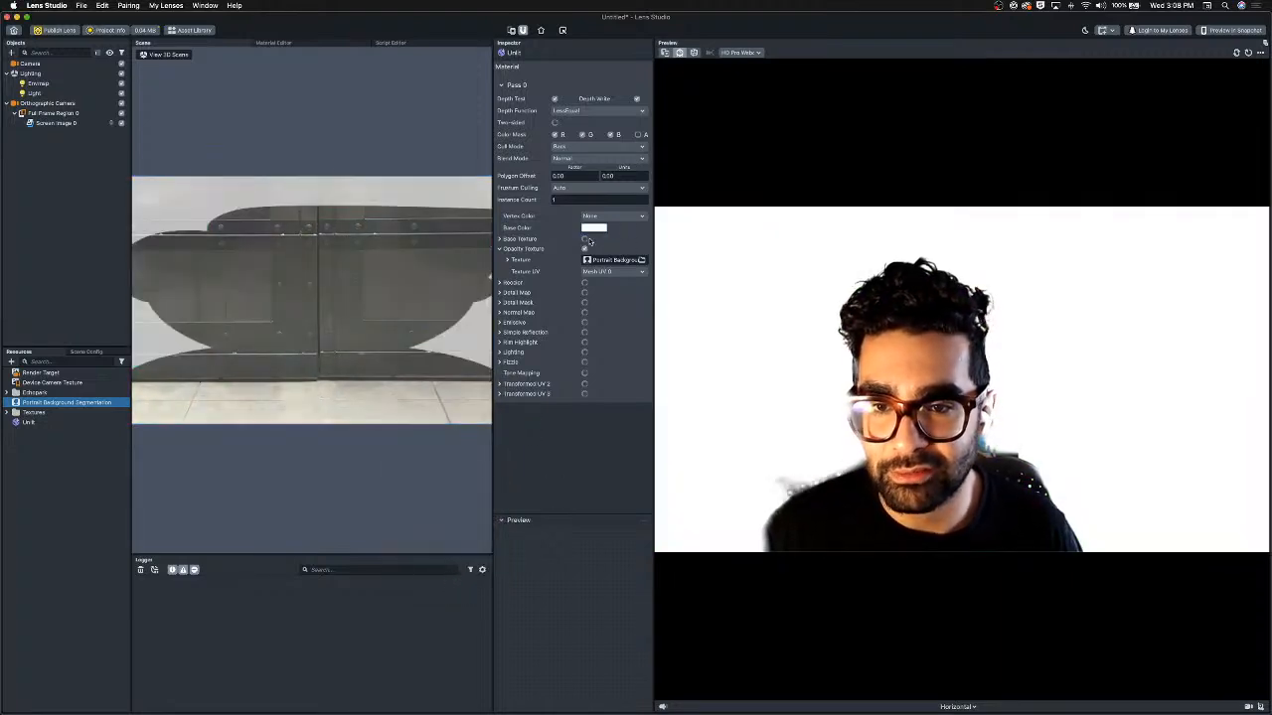
# Enable Base Texture and add a GIPHY sticker found by searching "cat" as the material's base texture.
pyautogui.click(585, 239)
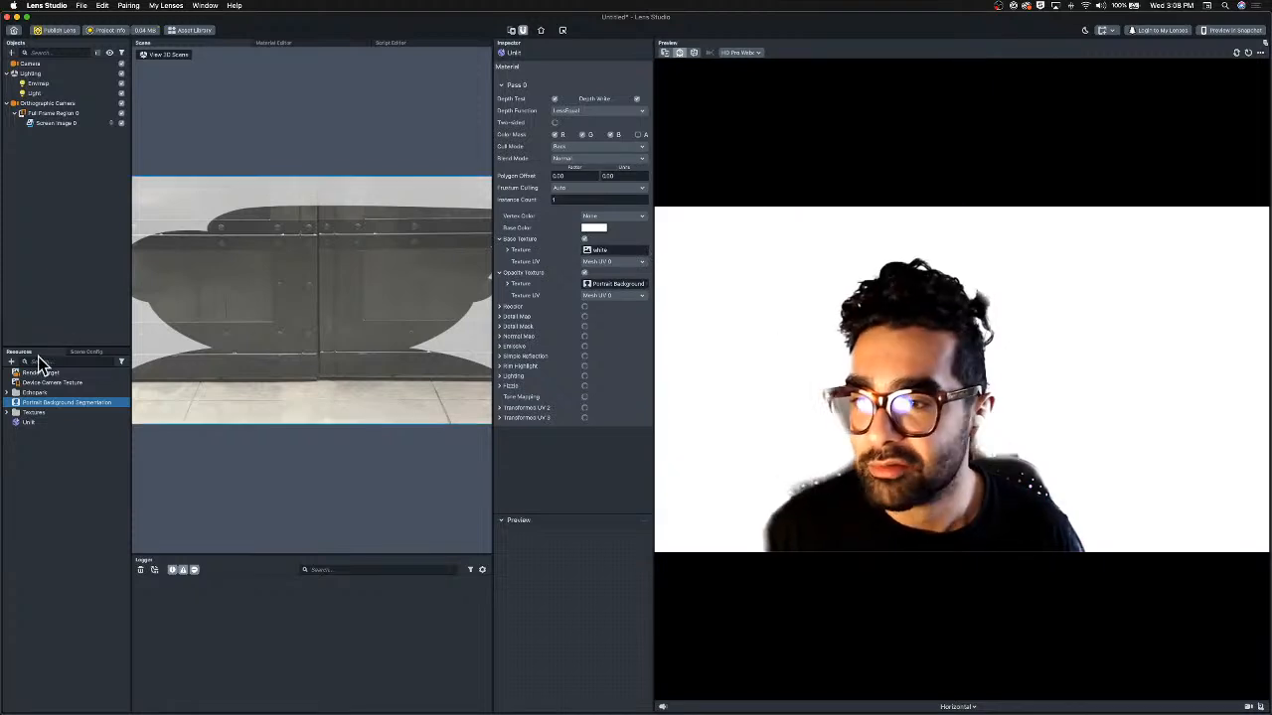
pyautogui.click(11, 362)
pyautogui.click(106, 380)
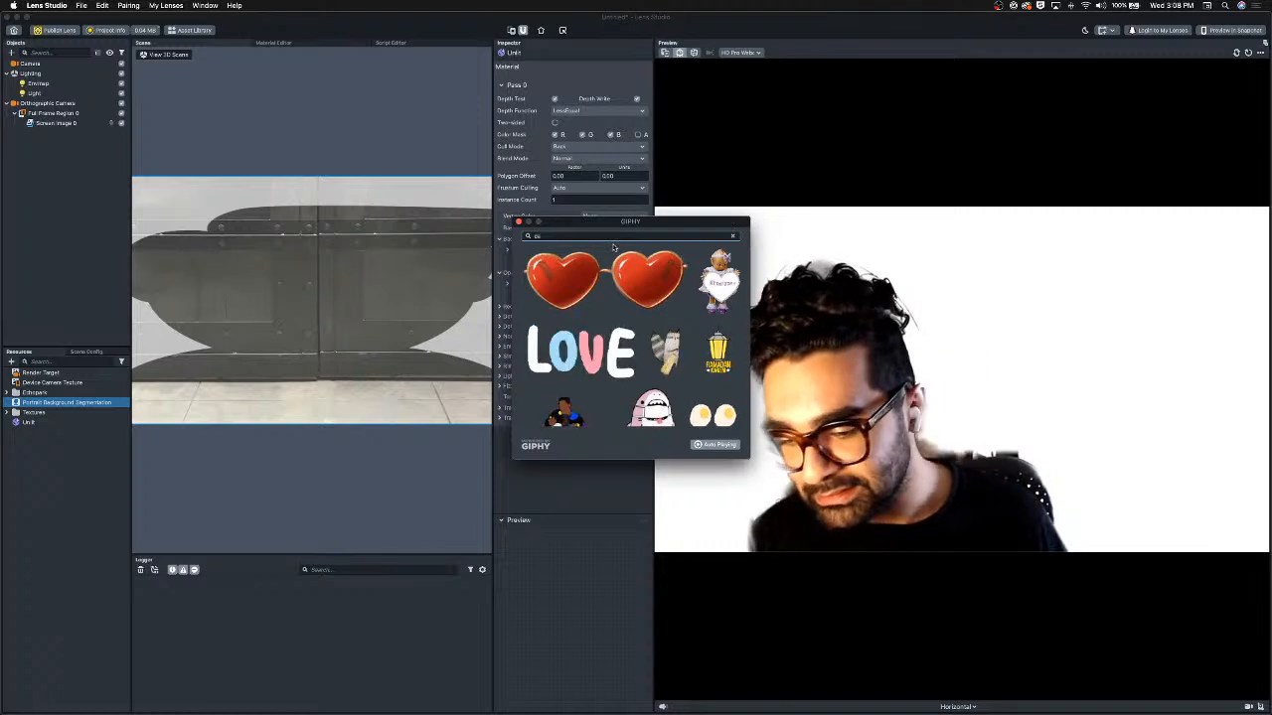
pyautogui.write('car')
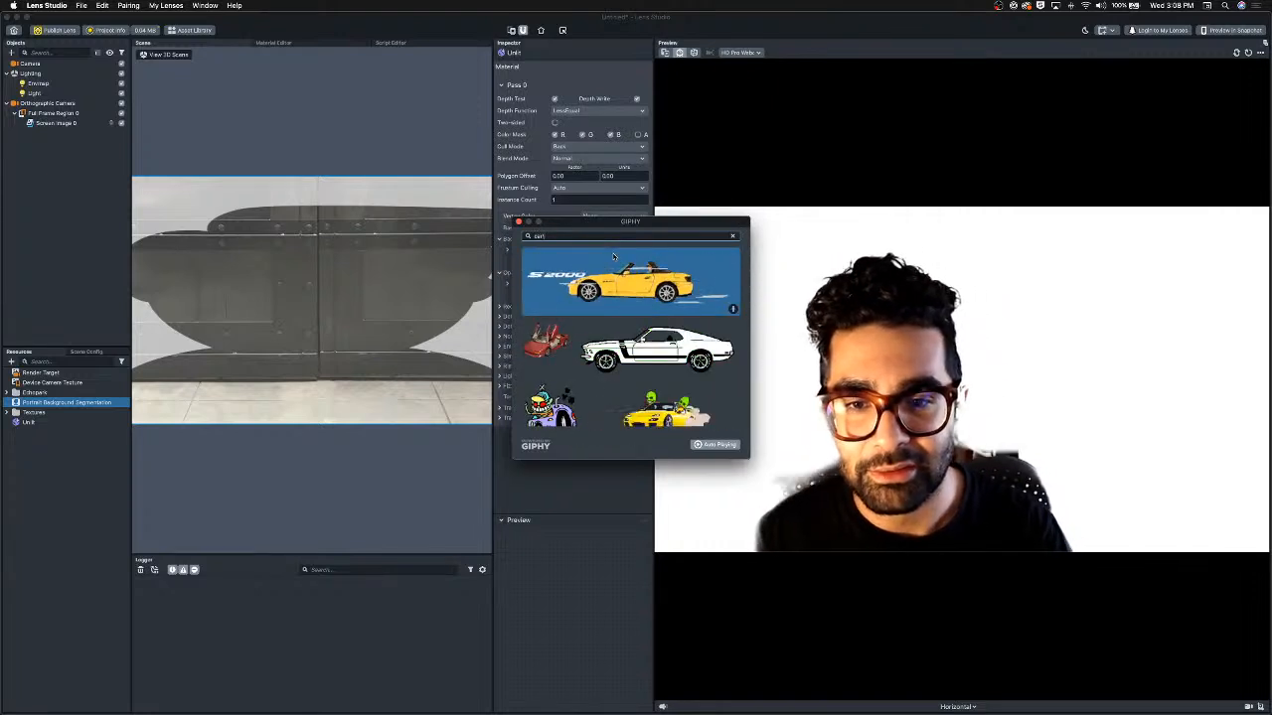
pyautogui.press('BackSpace')
pyautogui.write('t')
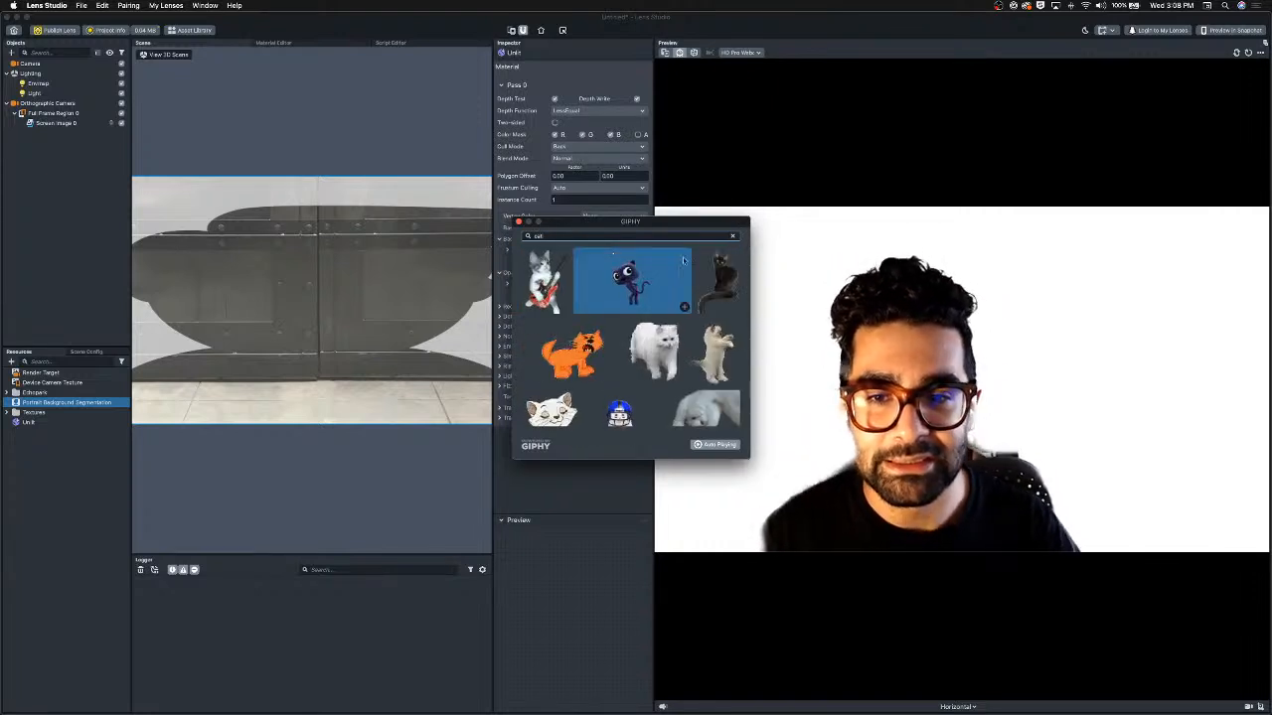
pyautogui.click(559, 309)
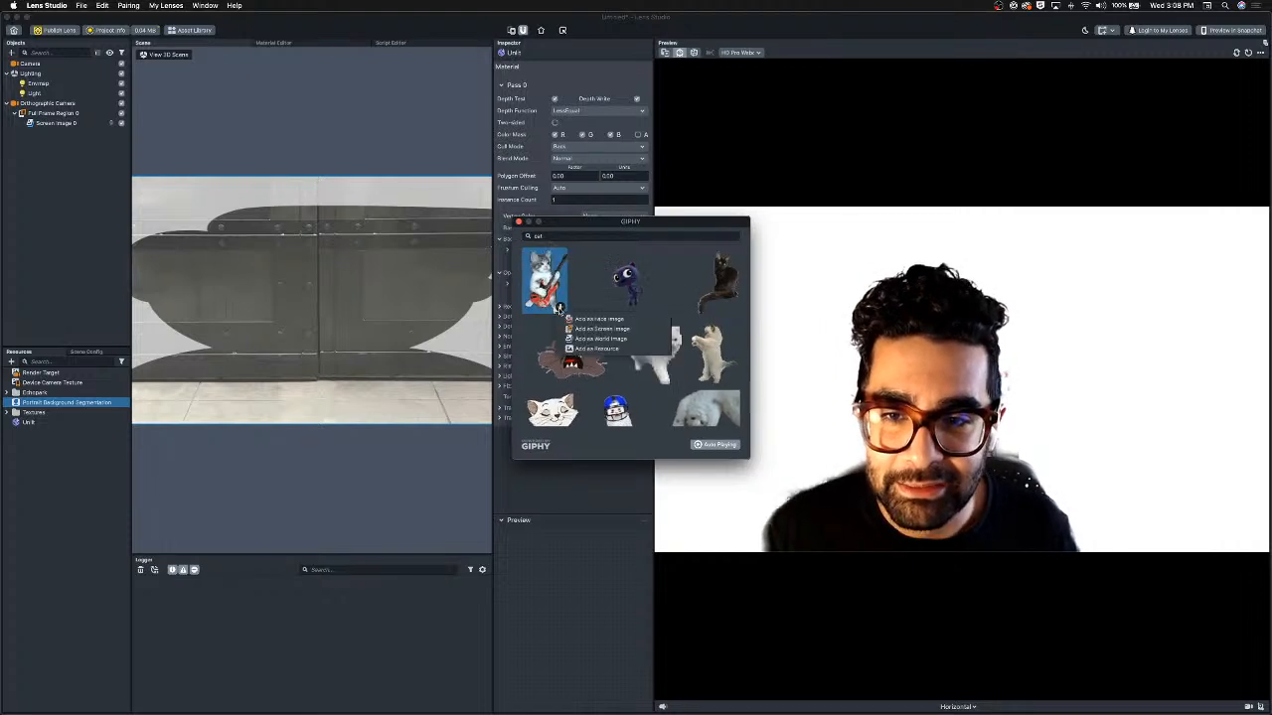
pyautogui.click(596, 348)
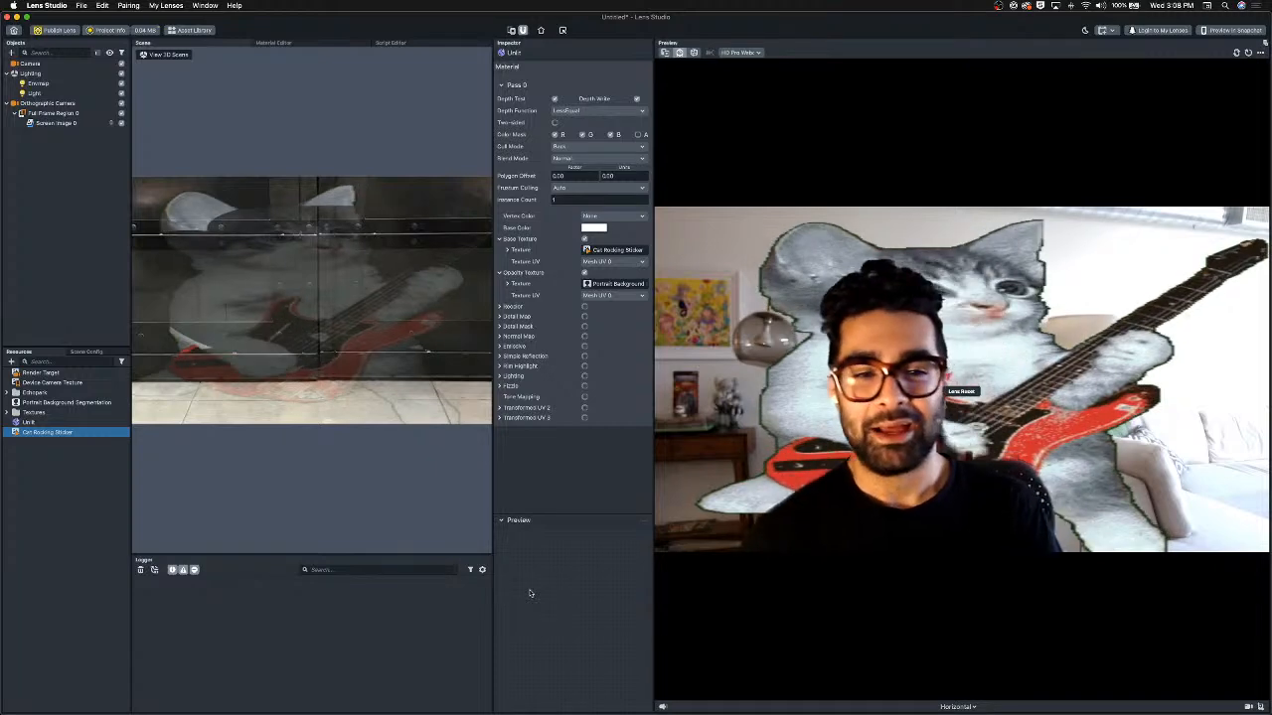
# Clear the Unlit material's base texture and turn Base Texture off.
pyautogui.rightClick(623, 250)
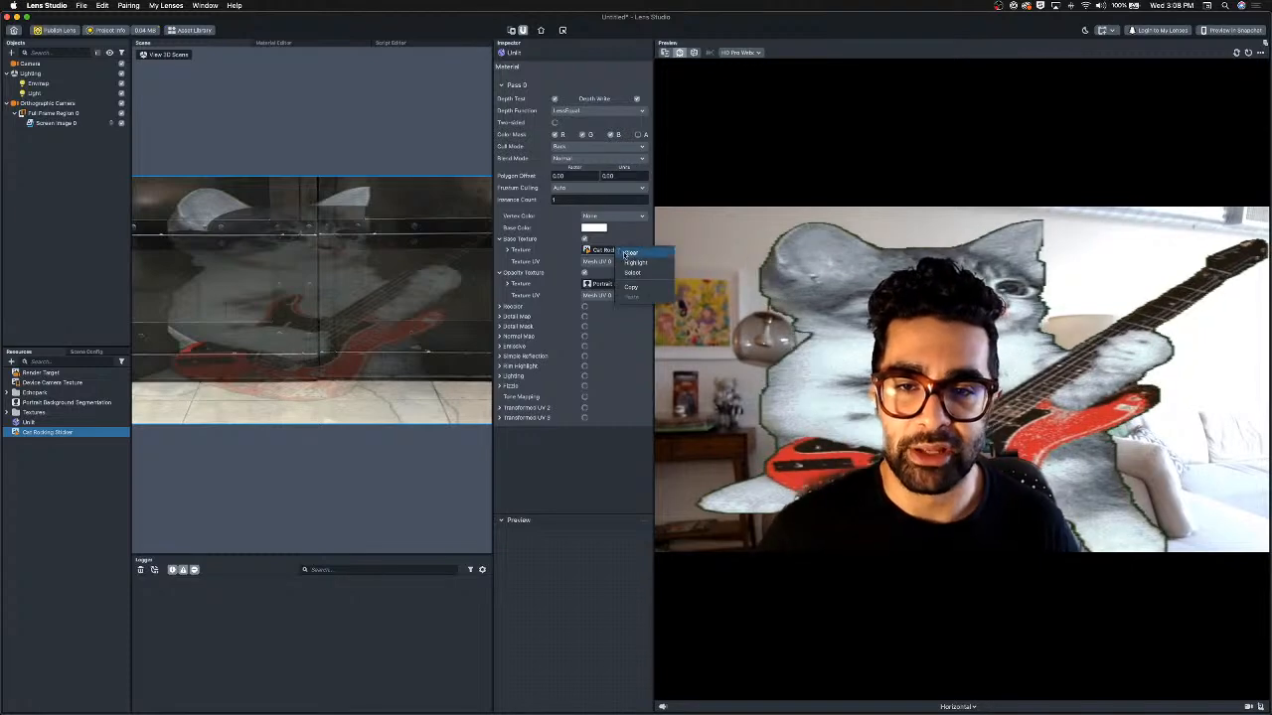
pyautogui.click(629, 253)
pyautogui.click(585, 239)
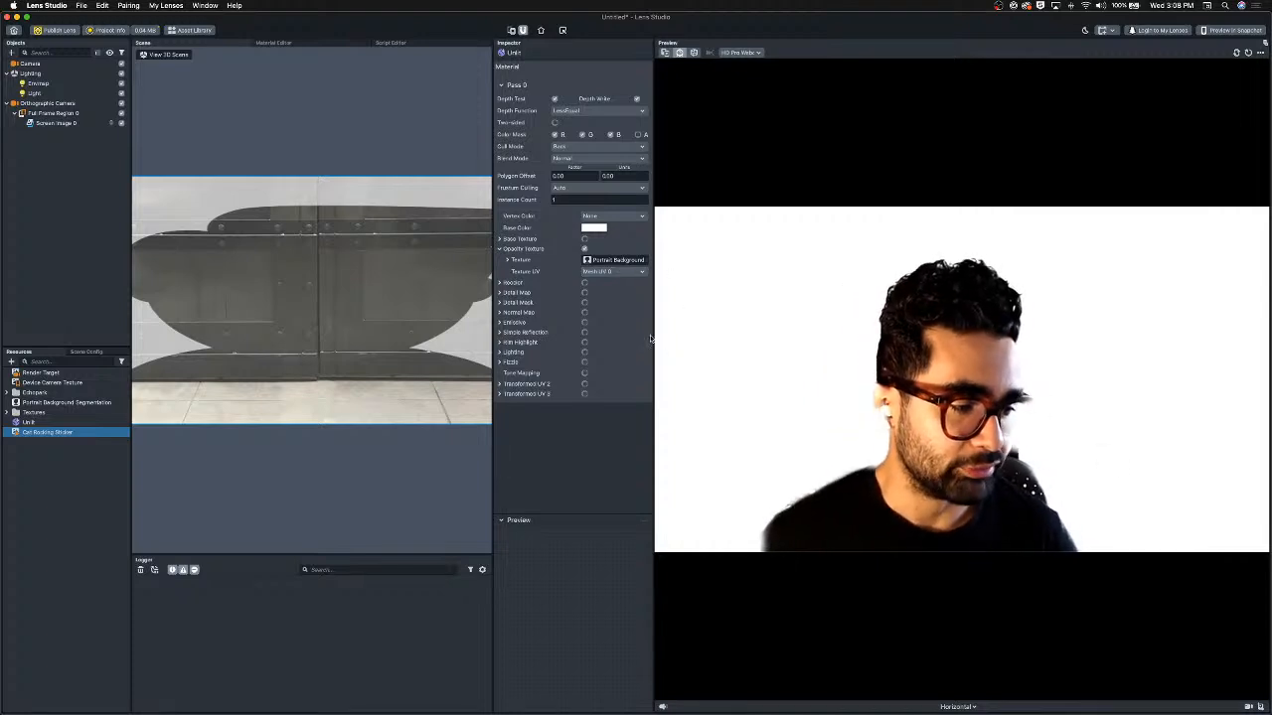
# Add a Sphere object to the scene and move it along the x-axis to about 2.
pyautogui.click(12, 53)
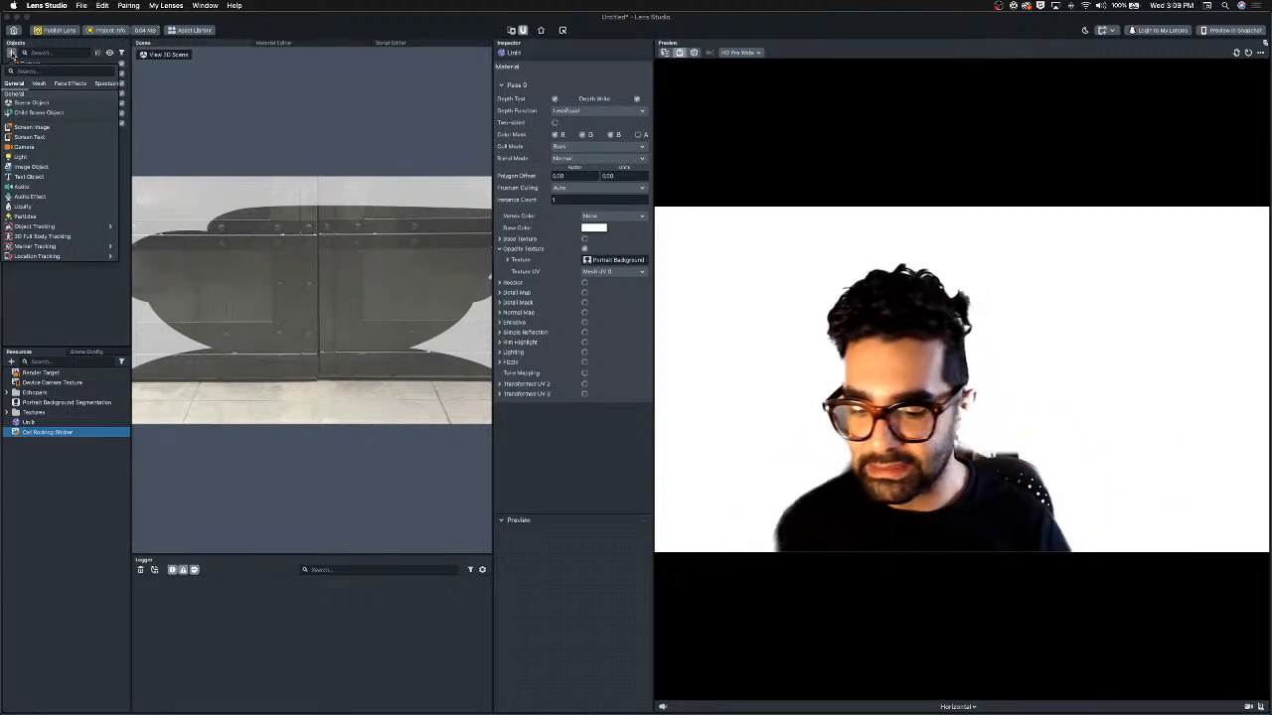
pyautogui.click(28, 72)
pyautogui.write('s')
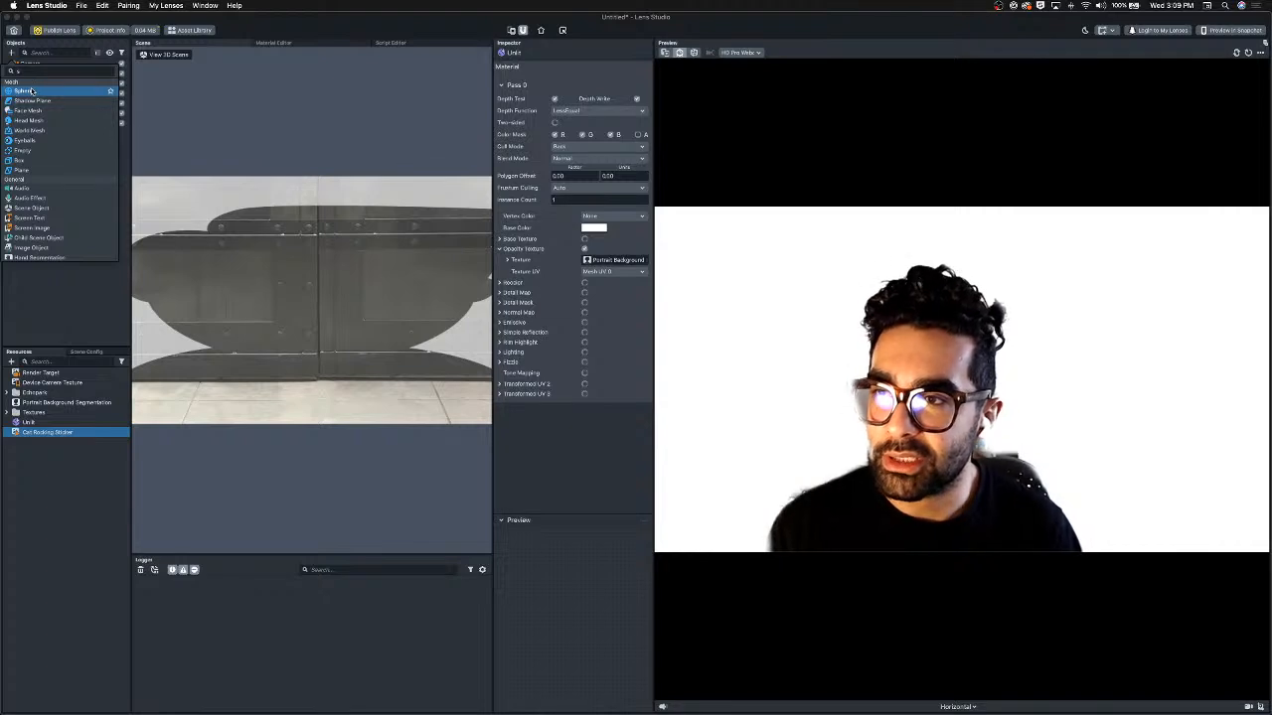
pyautogui.click(31, 92)
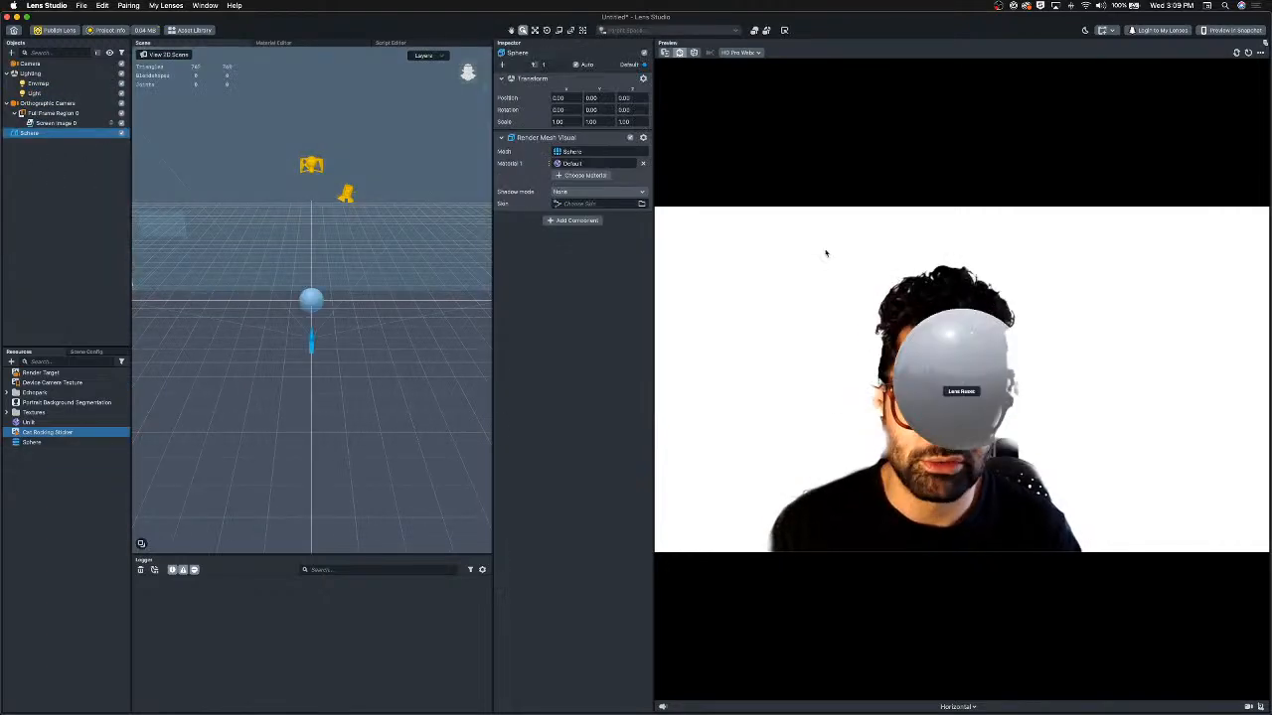
pyautogui.press('w')
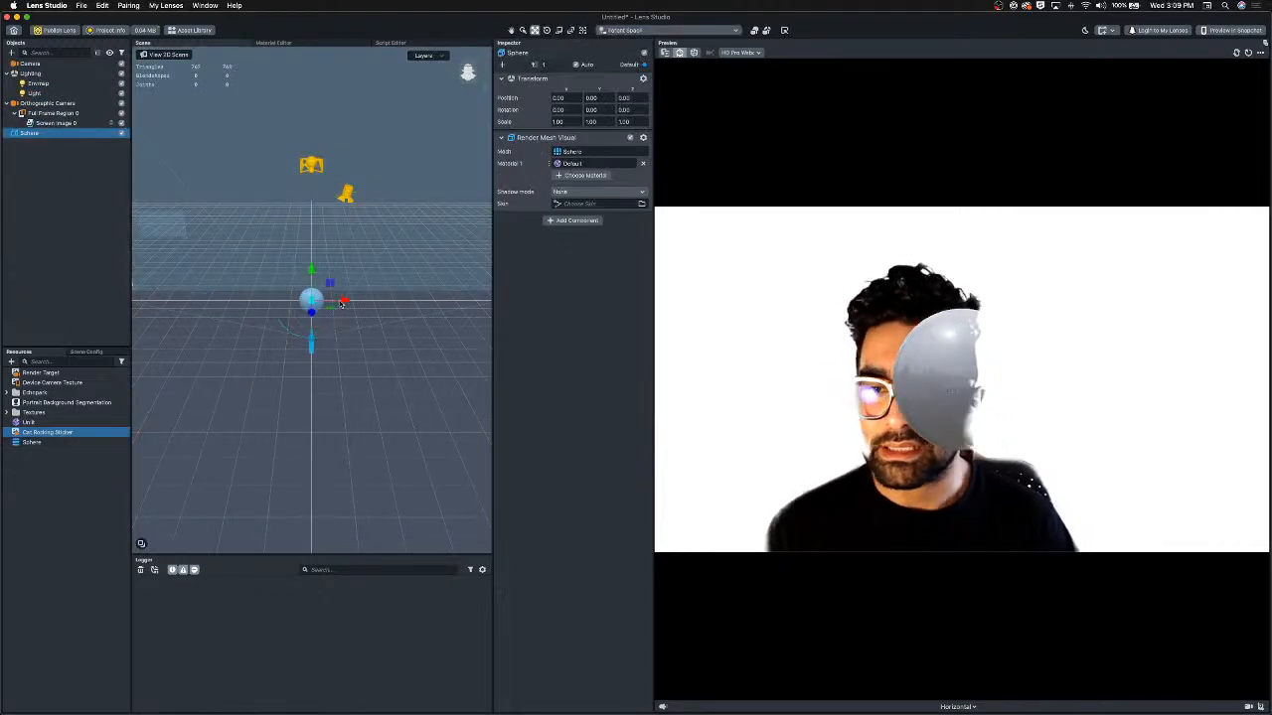
pyautogui.moveTo(344, 303)
pyautogui.mouseDown()
pyautogui.moveTo(385, 302)
pyautogui.moveTo(315, 301)
pyautogui.moveTo(371, 300)
pyautogui.moveTo(349, 301)
pyautogui.mouseUp()
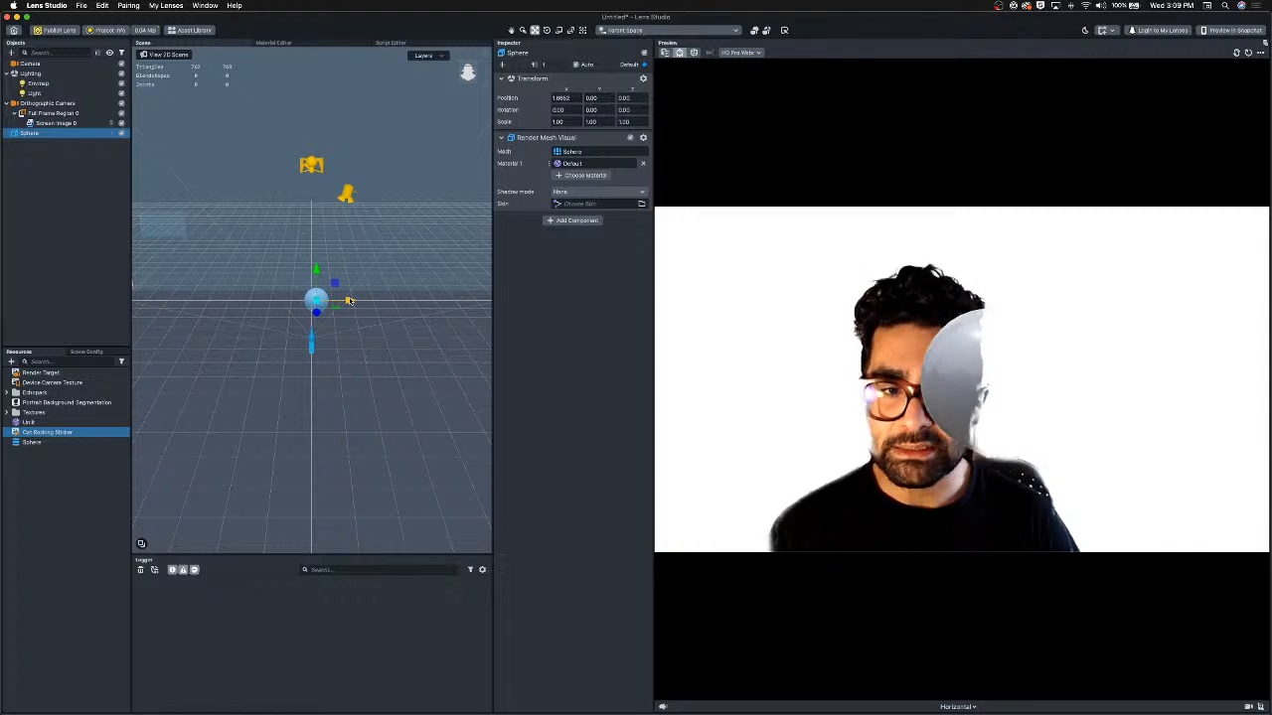
# In Scene Config, reorder rendering so the Orthographic Camera renders before the Camera.
pyautogui.click(87, 352)
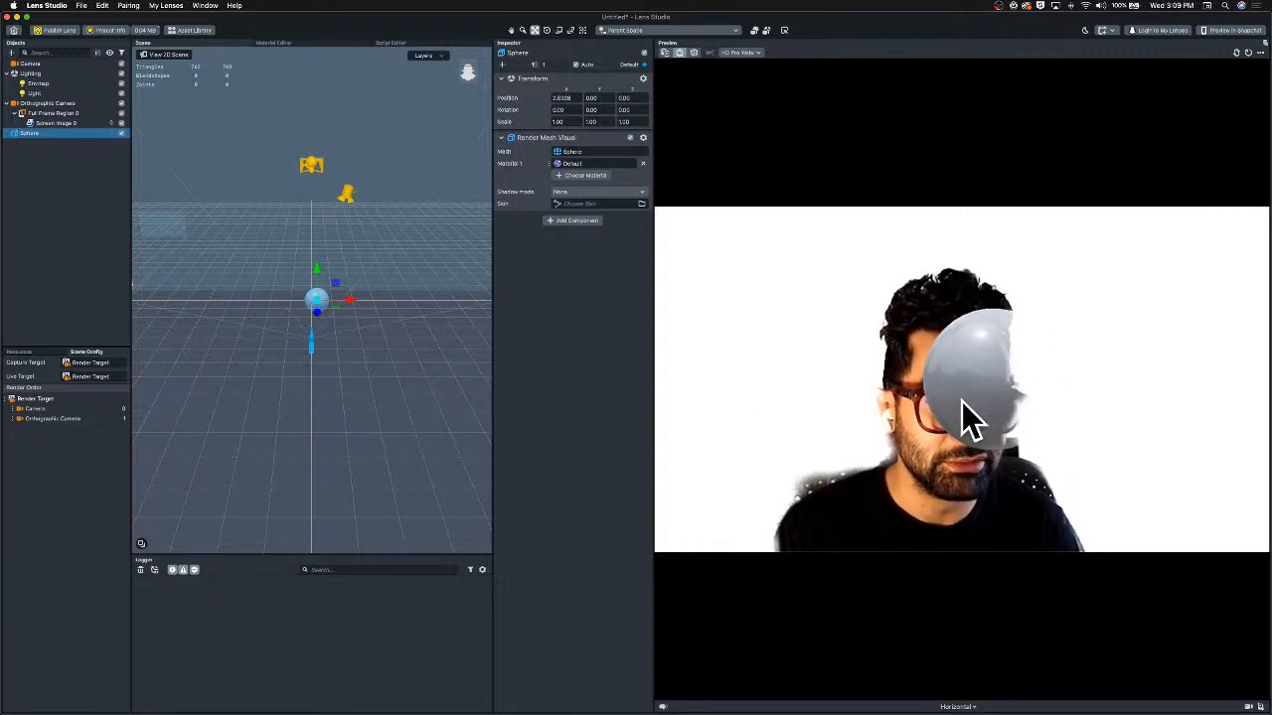
pyautogui.click(13, 420)
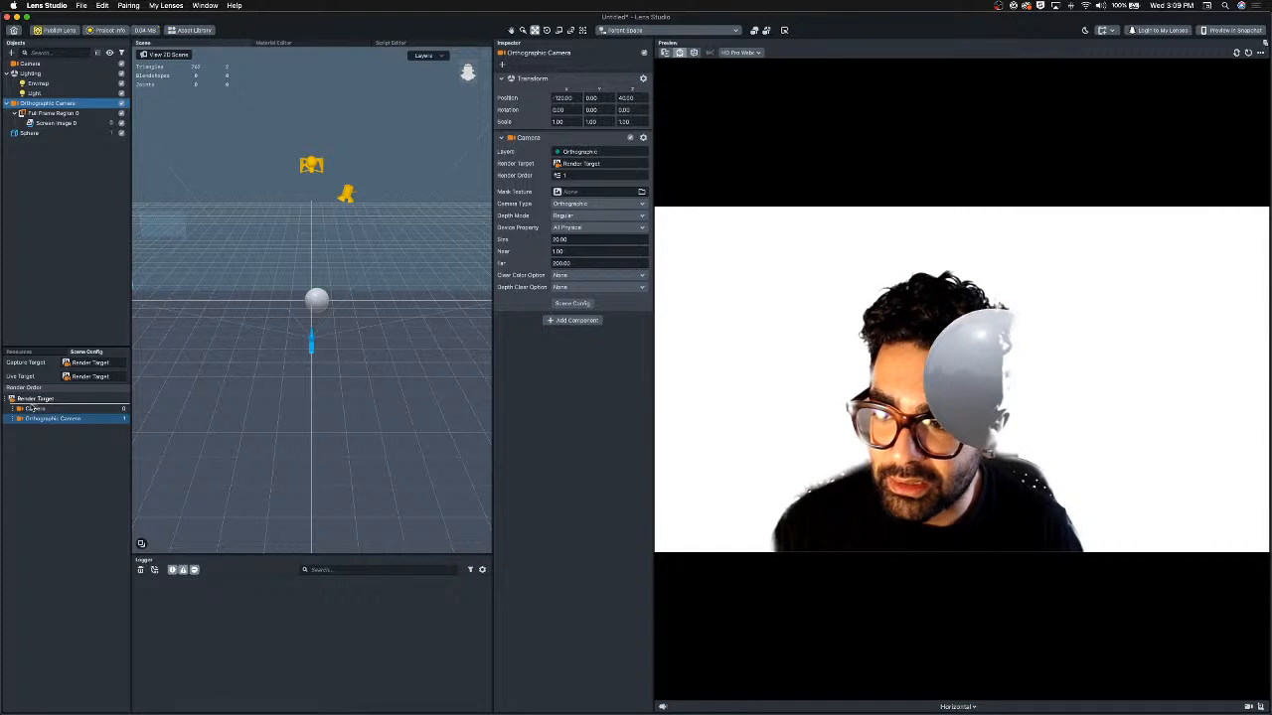
pyautogui.moveTo(33, 408); pyautogui.dragTo(46, 420)
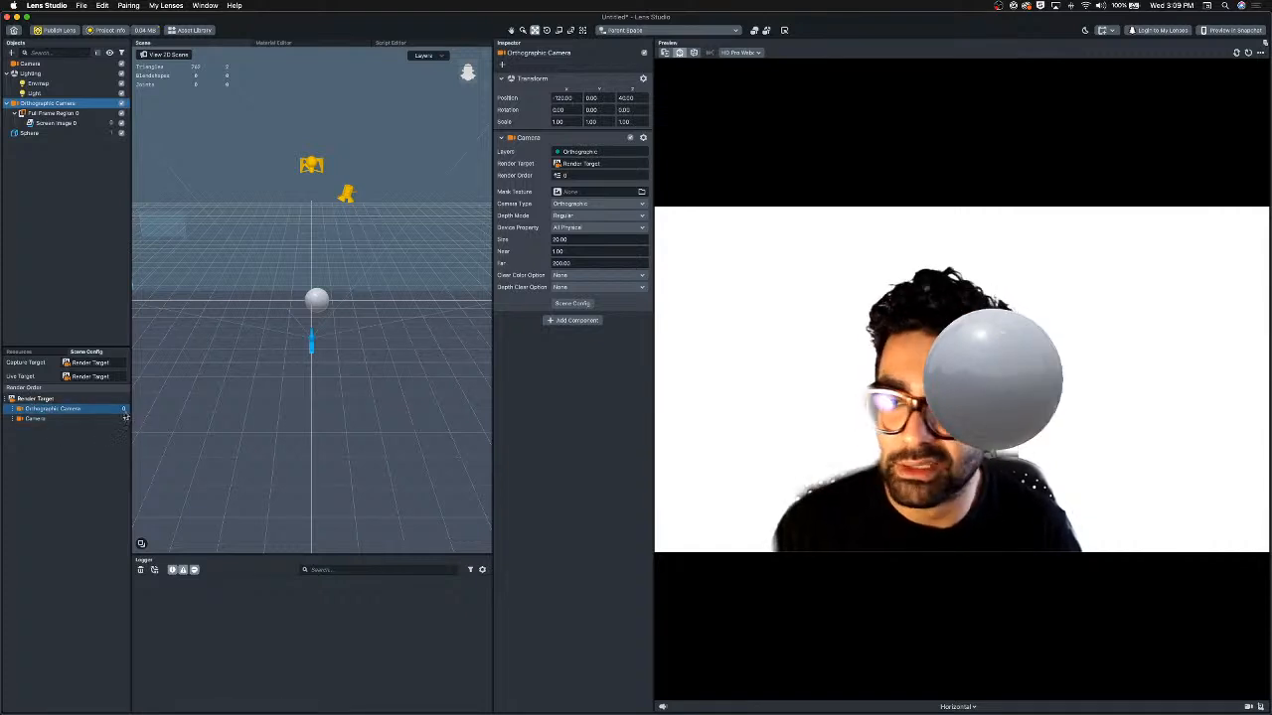
pyautogui.click(124, 419)
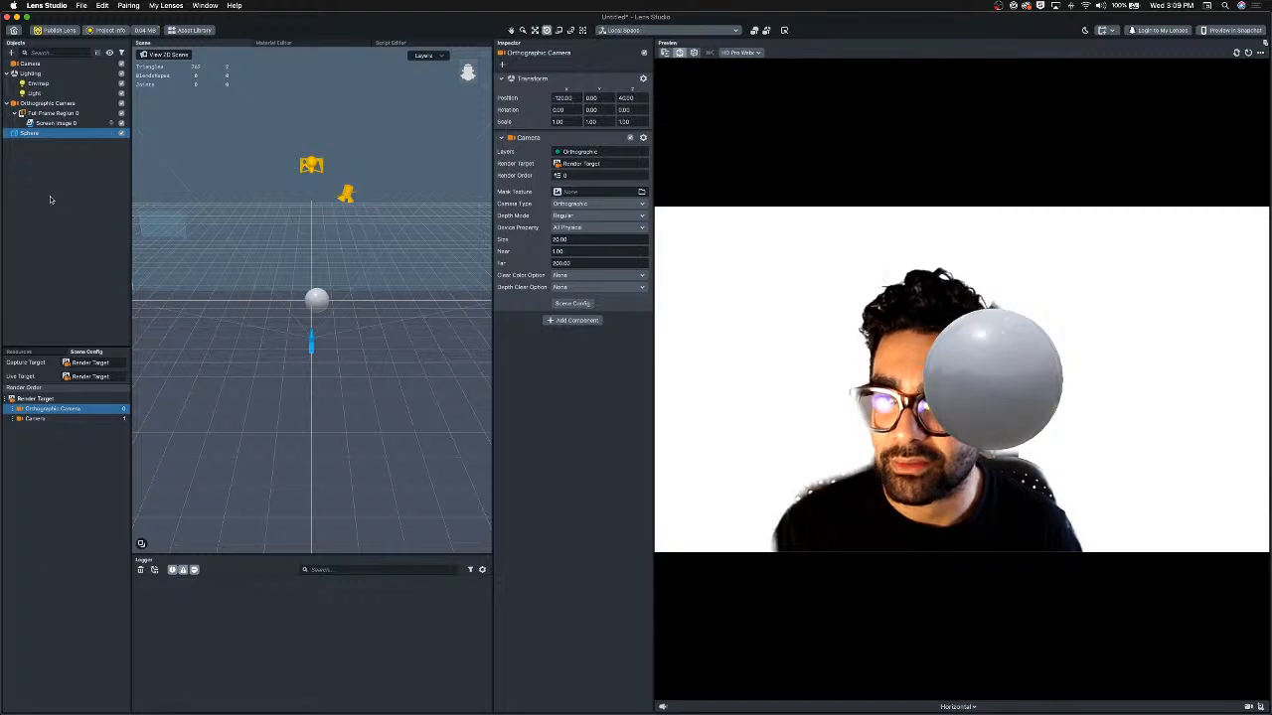
# Move the sphere along the x-axis to about 12 and paste a copy of it.
pyautogui.click(316, 299)
pyautogui.moveTo(356, 302); pyautogui.dragTo(367, 303)
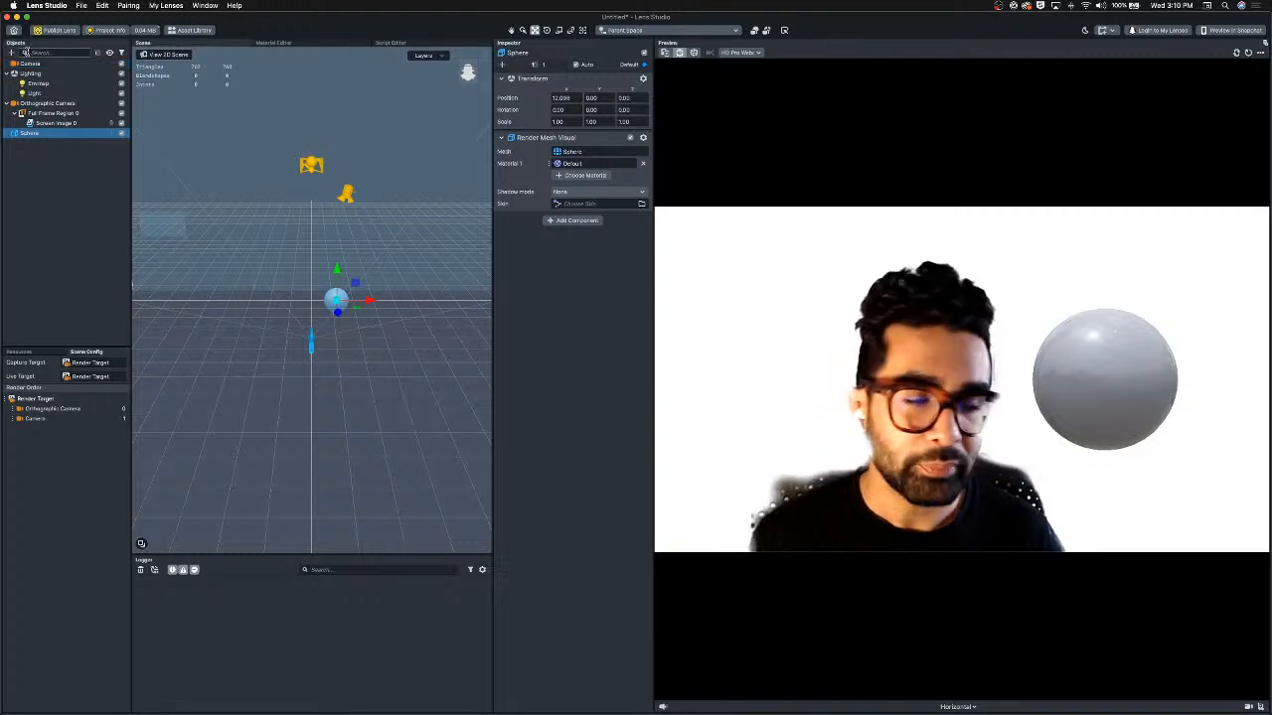
pyautogui.click(16, 55)
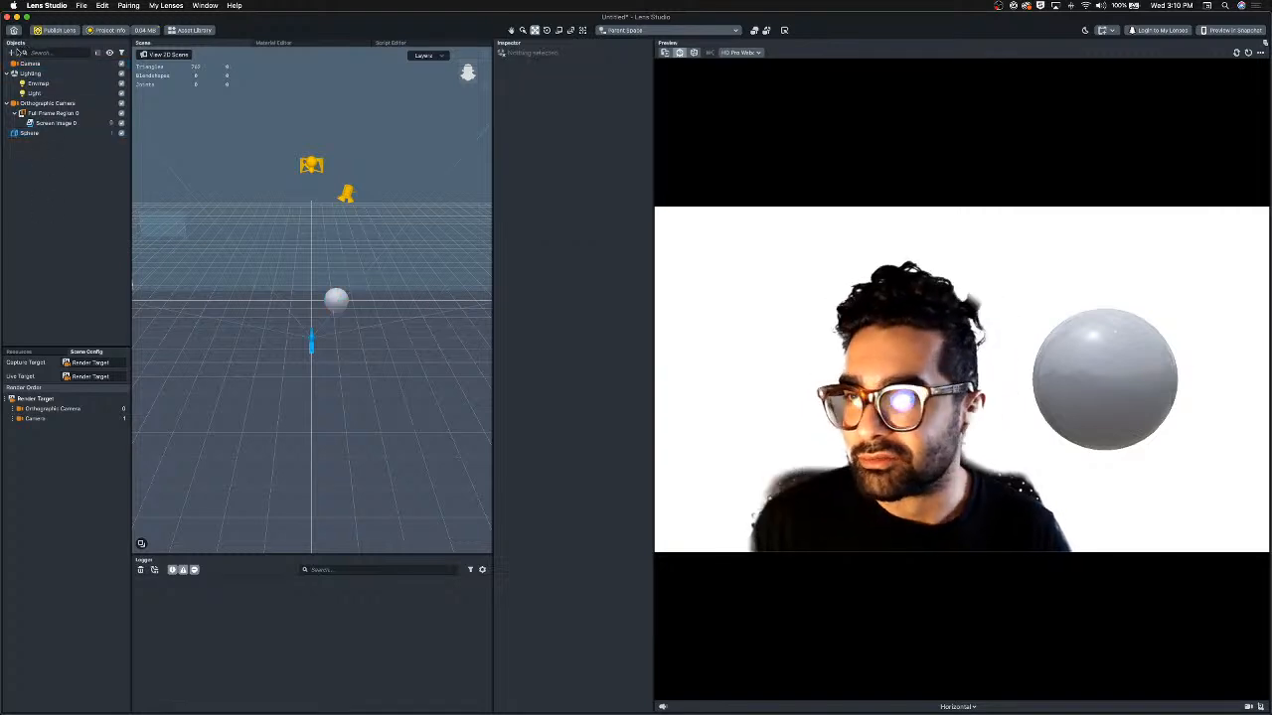
pyautogui.hotkey('ctrl', 'v')
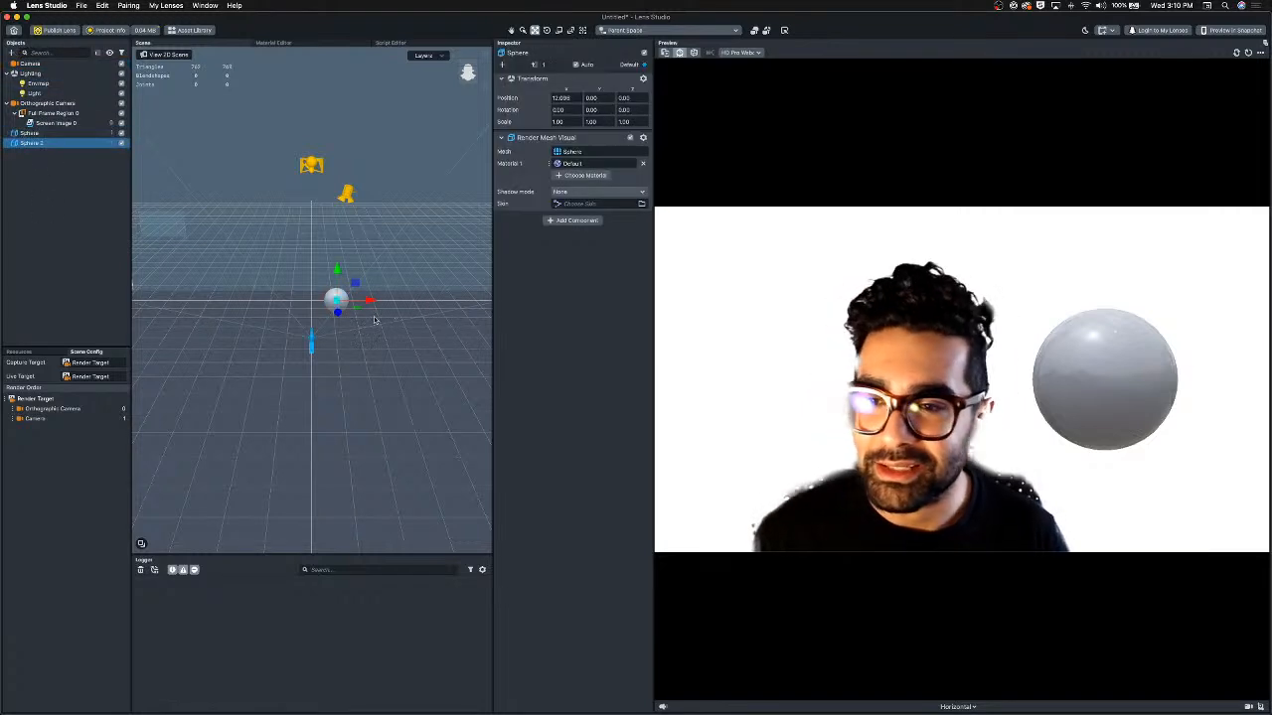
# Move the sphere copy along the x-axis to about -16.
pyautogui.moveTo(368, 302); pyautogui.dragTo(306, 304)
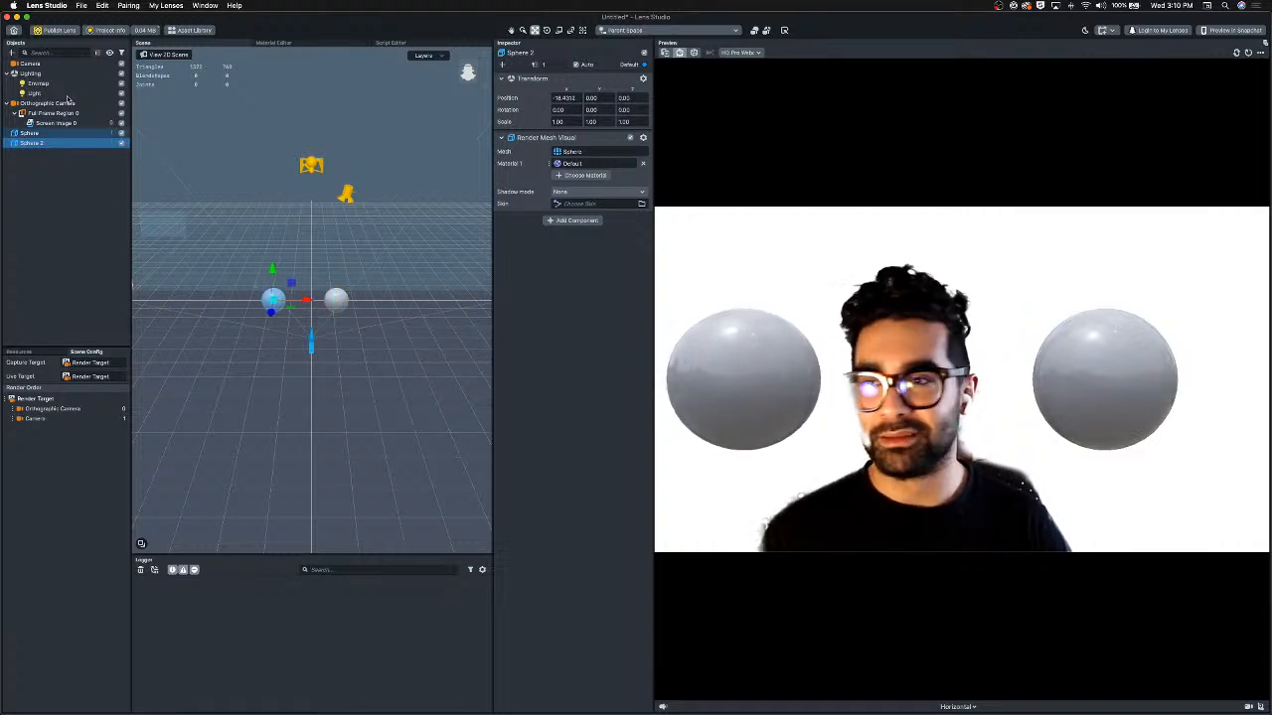
# Add a Head Mesh object under the Camera by searching the add-object list for it.
pyautogui.click(30, 62)
pyautogui.click(12, 52)
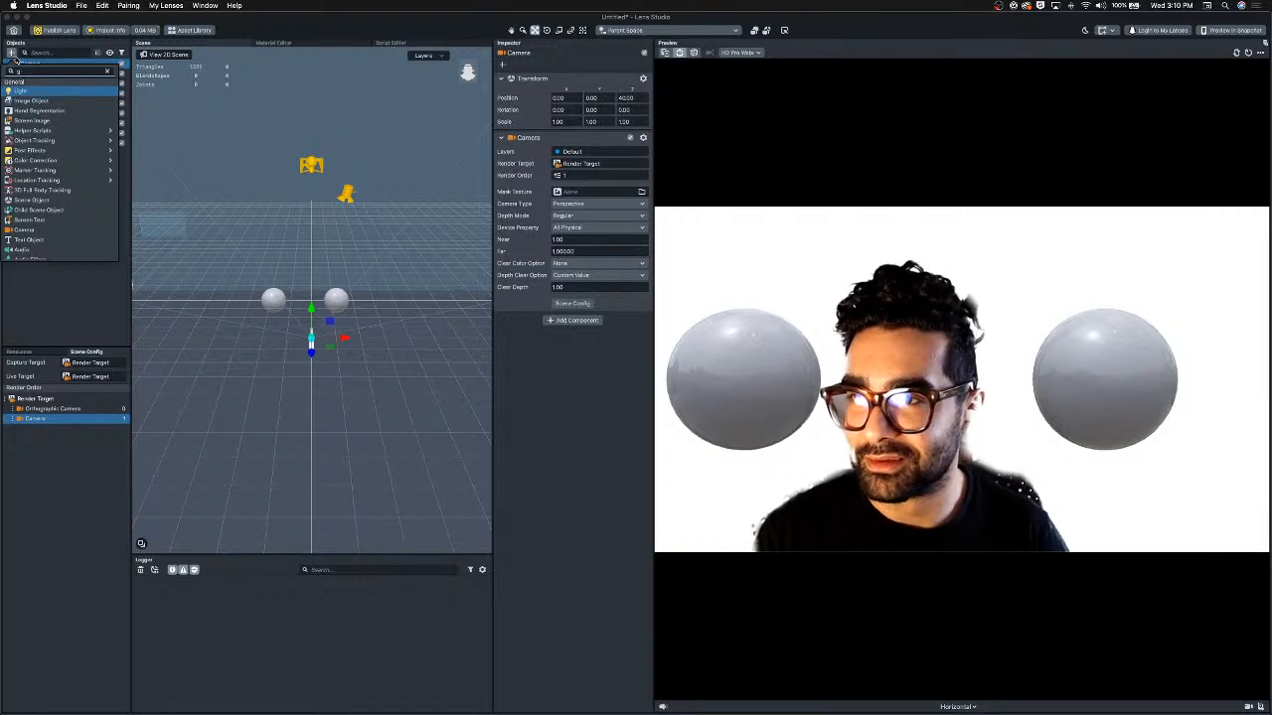
pyautogui.write('co')
pyautogui.press('BackSpace')
pyautogui.press('BackSpace')
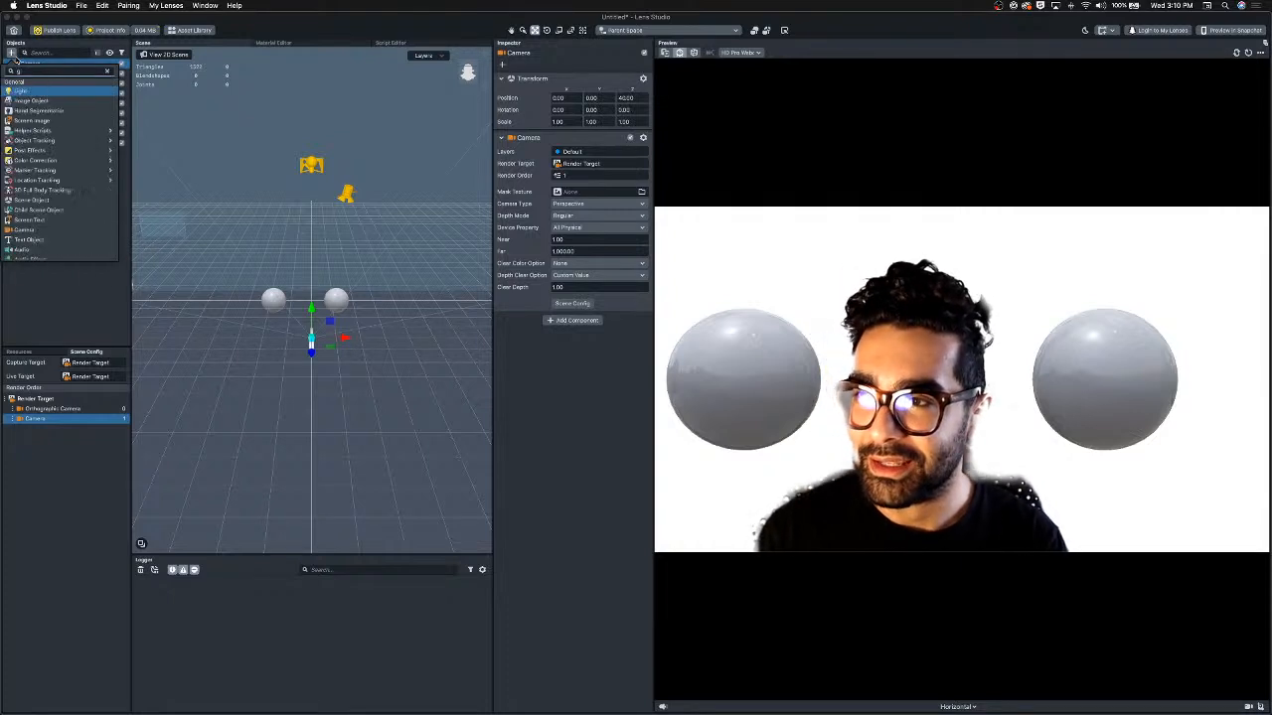
pyautogui.write('fa')
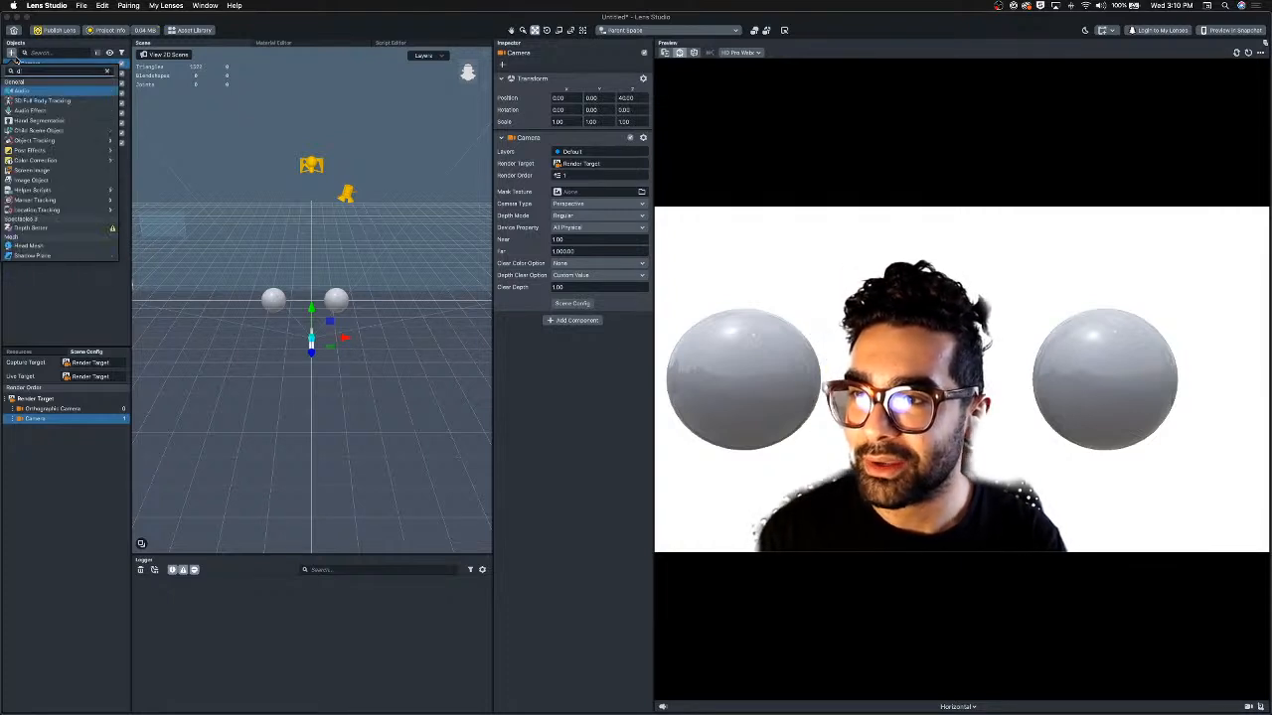
pyautogui.press('BackSpace')
pyautogui.press('BackSpace')
pyautogui.write('hea')
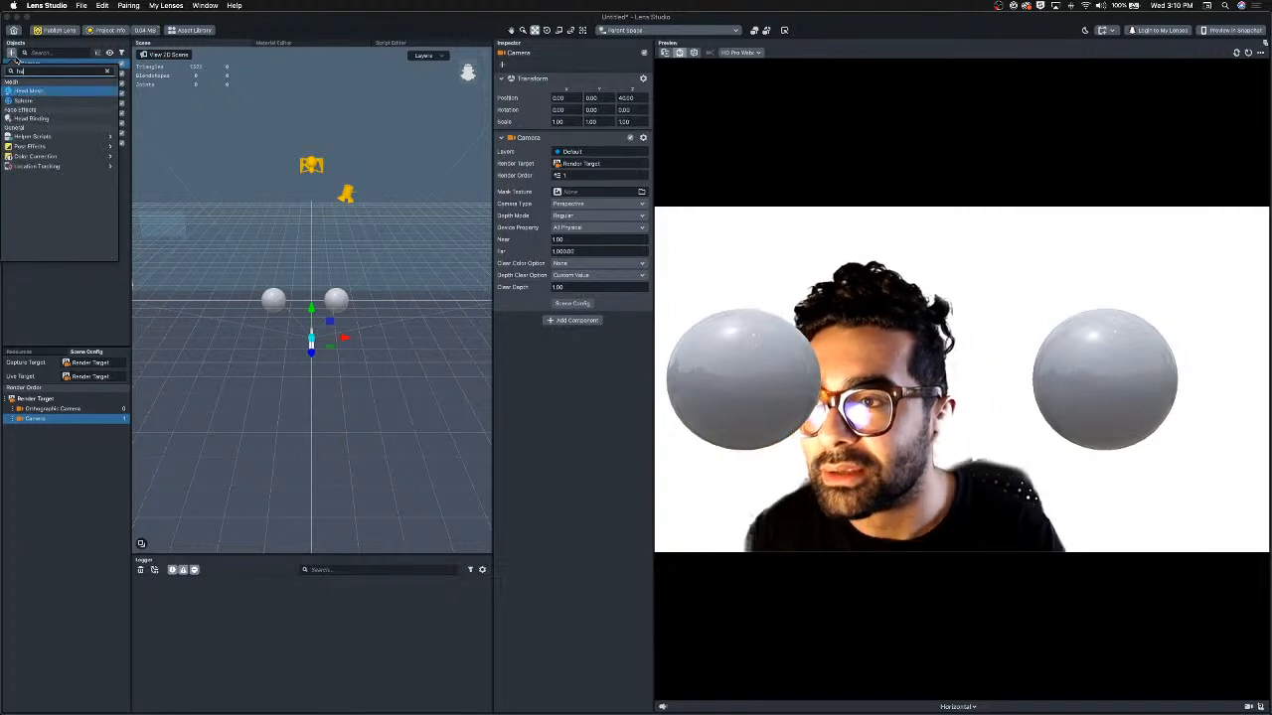
pyautogui.press('Return')
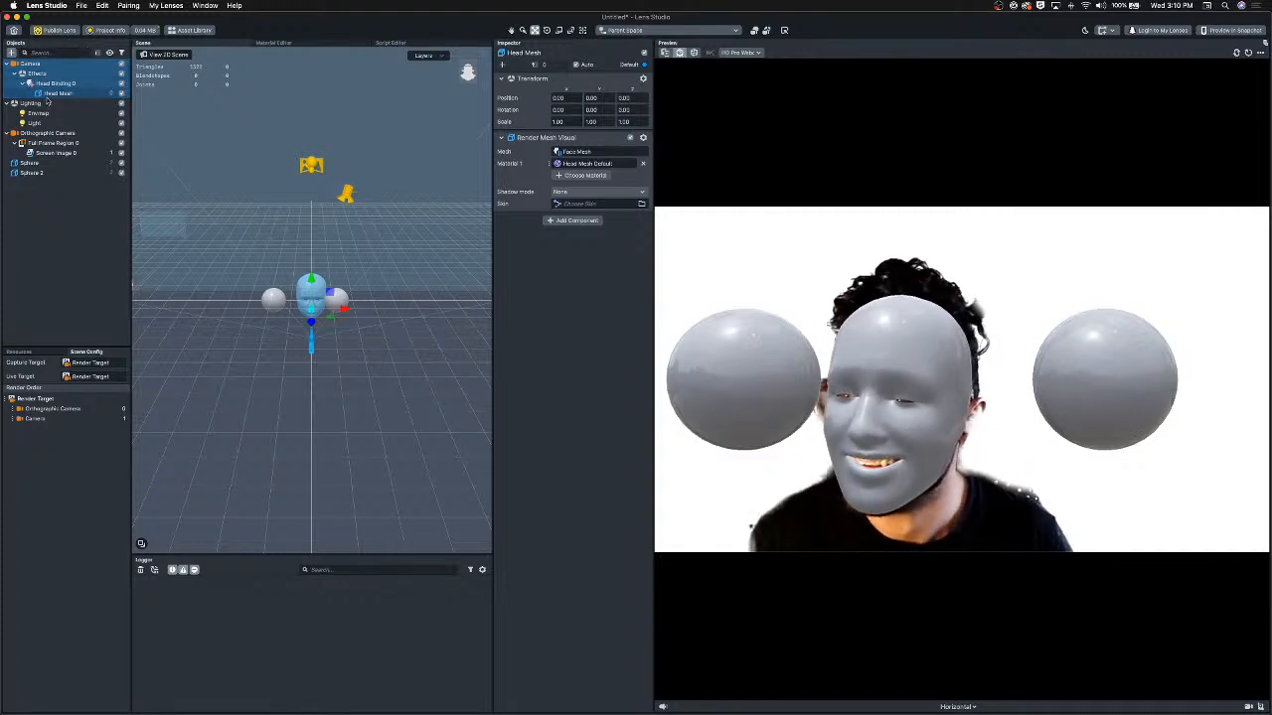
# Select both spheres and parent them under the Head Binding.
pyautogui.click(37, 172)
pyautogui.keyDown('shift'); pyautogui.click(30, 163); pyautogui.keyUp('shift')
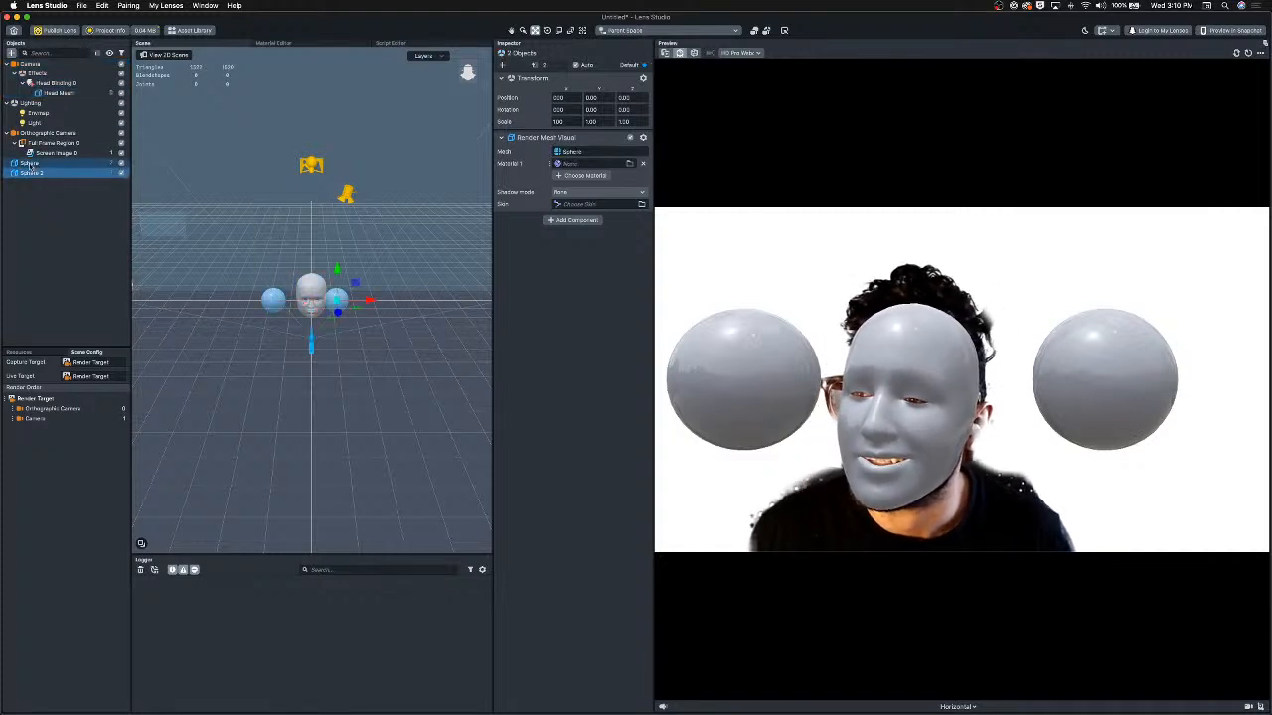
pyautogui.moveTo(59, 84); pyautogui.dragTo(59, 85)
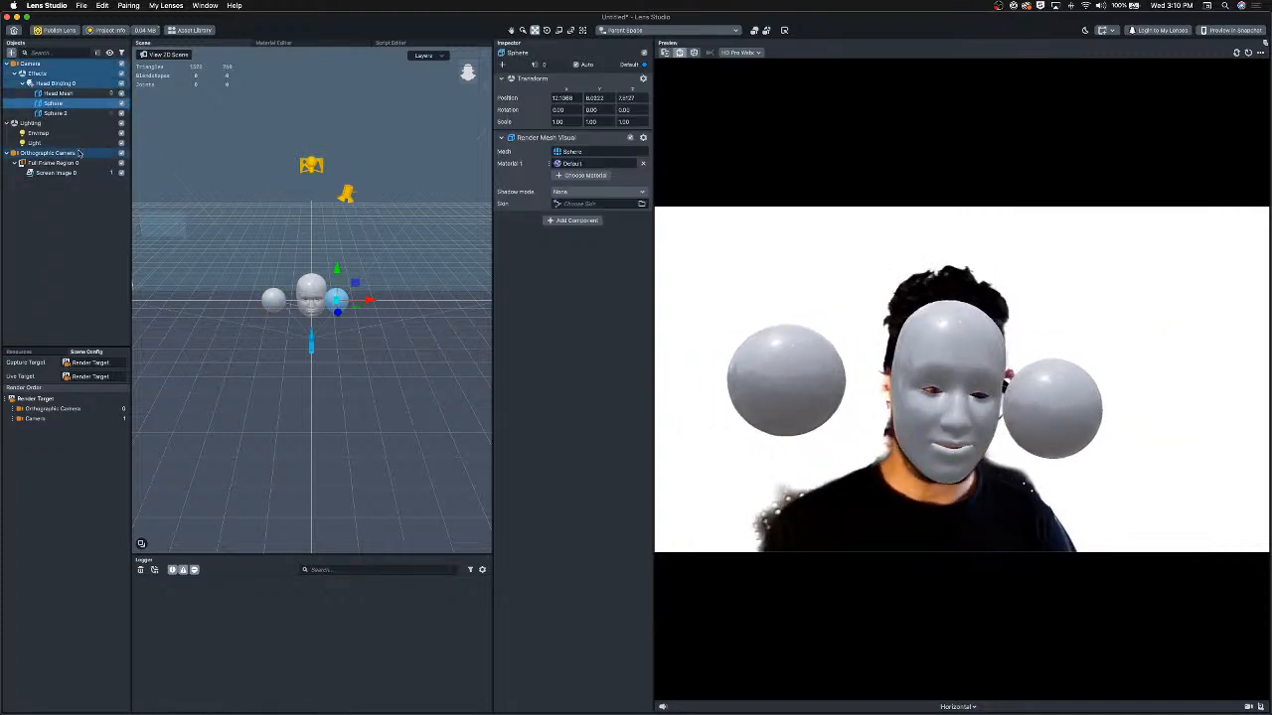
# Move the first sphere along the x-axis to about 10.
pyautogui.click(57, 173)
pyautogui.click(39, 113)
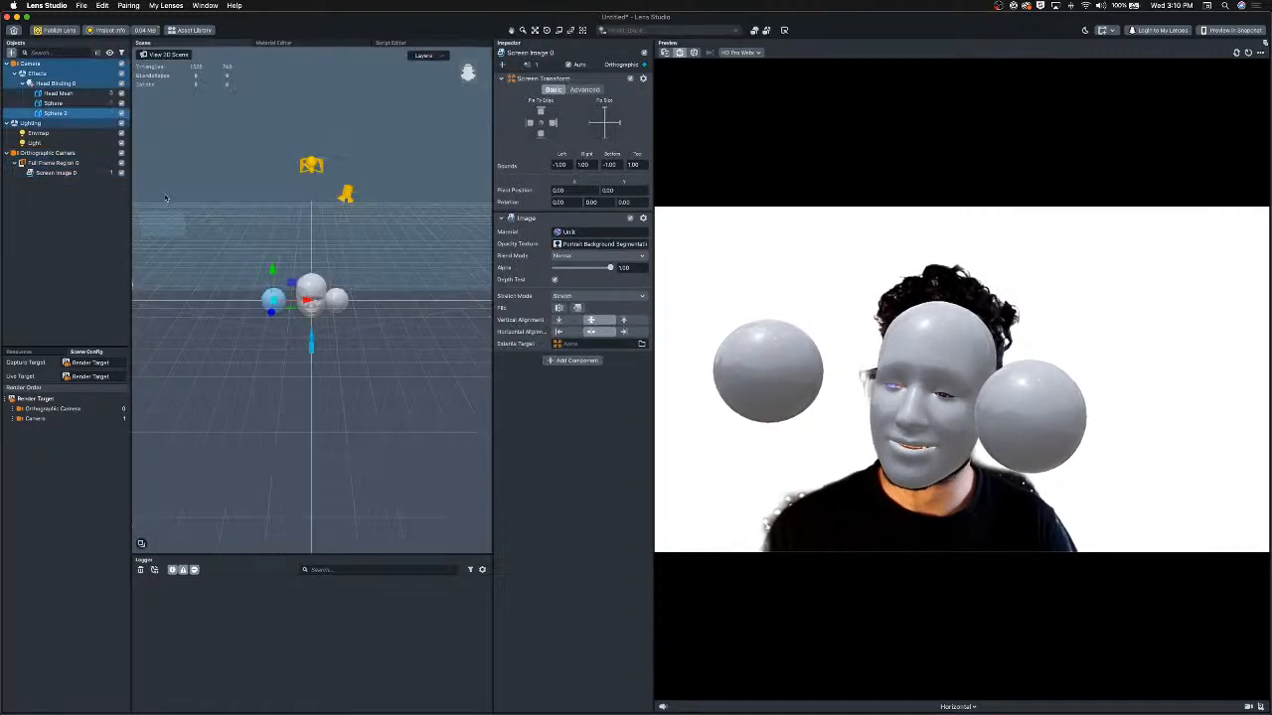
pyautogui.press('e')
pyautogui.click(52, 103)
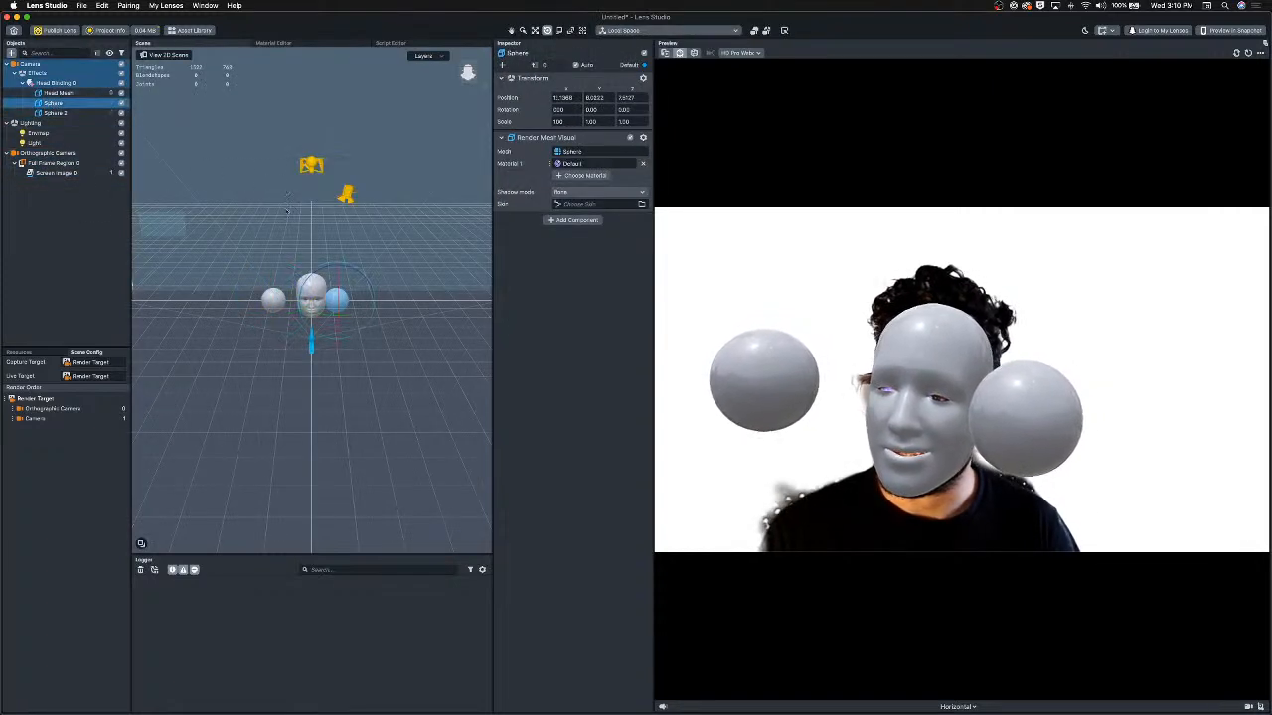
pyautogui.press('w')
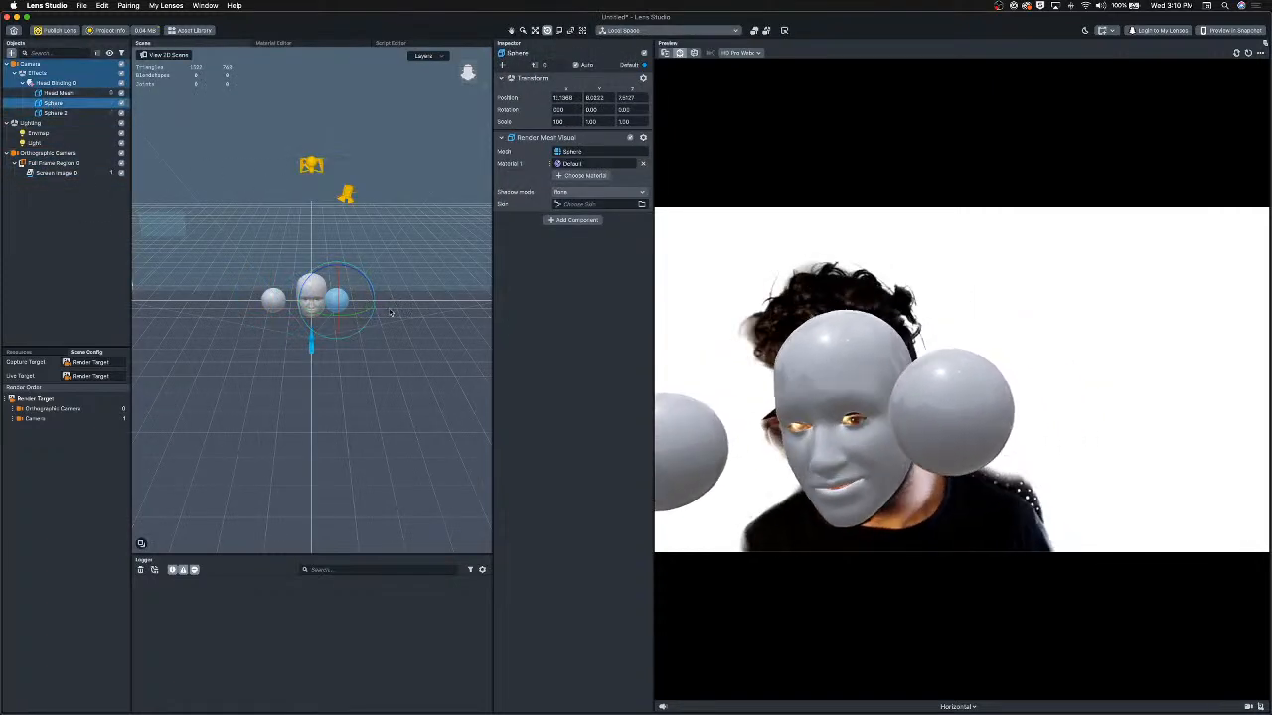
pyautogui.moveTo(370, 302); pyautogui.dragTo(382, 306)
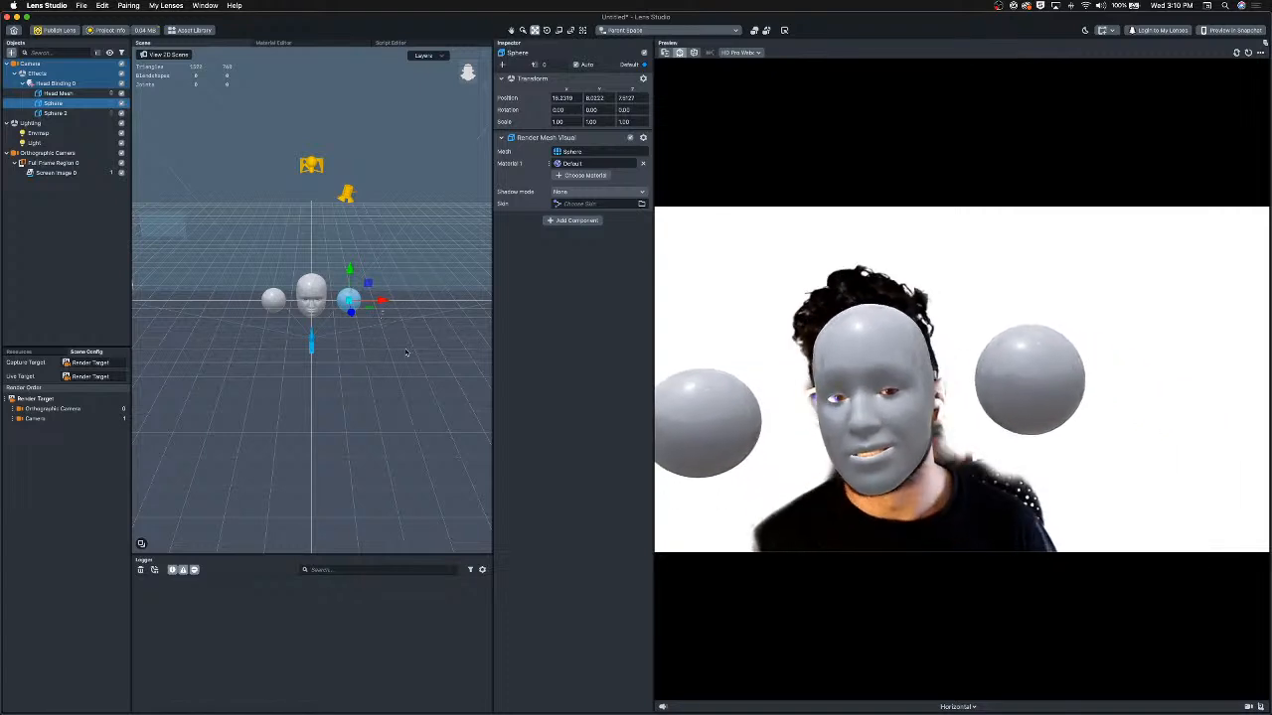
# Delete the Effects object together with its head binding, head mesh and spheres.
pyautogui.click(50, 84)
pyautogui.click(35, 73)
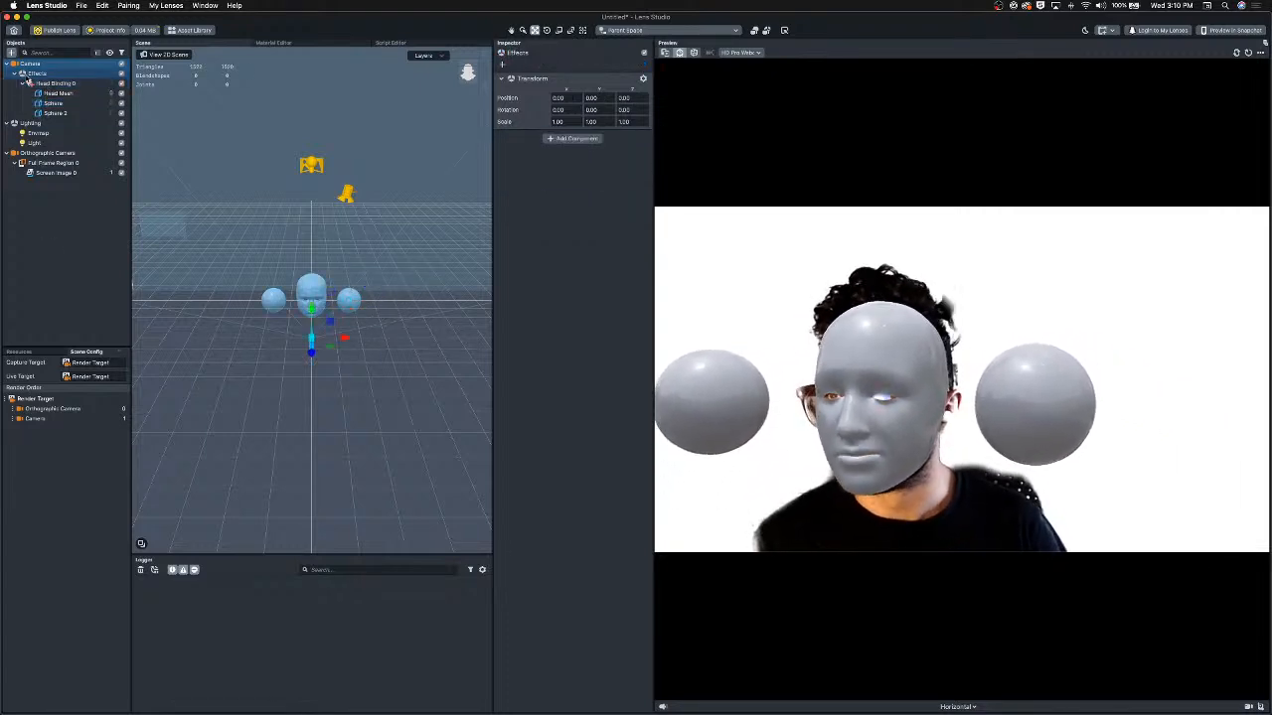
pyautogui.press('Delete')
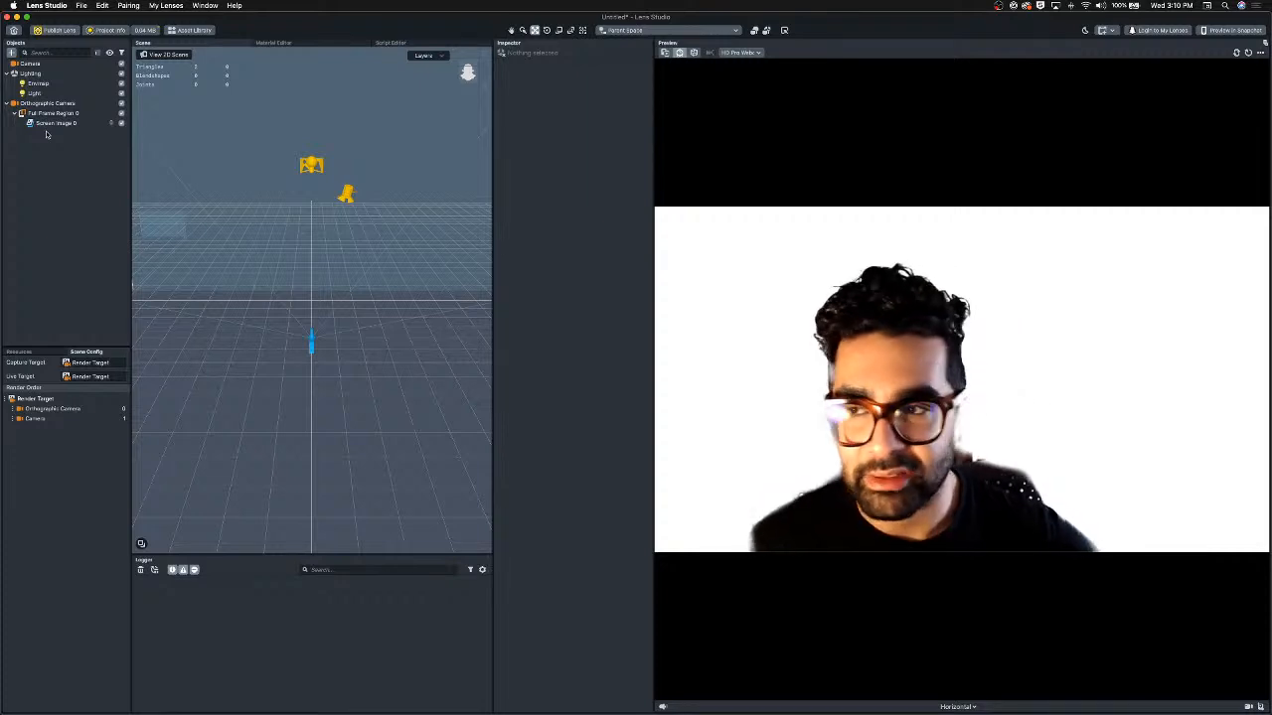
# Try shifting the screen image sideways in the 2D scene and undo the move.
pyautogui.click(52, 123)
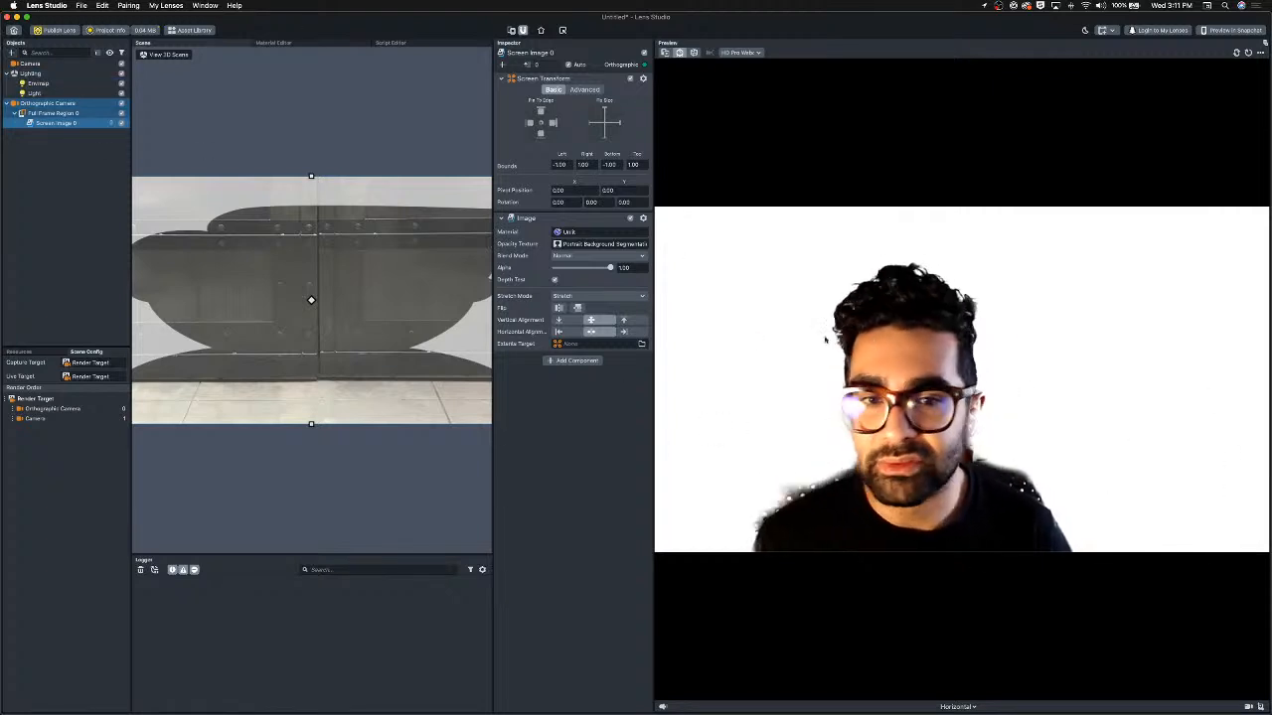
pyautogui.click(49, 171)
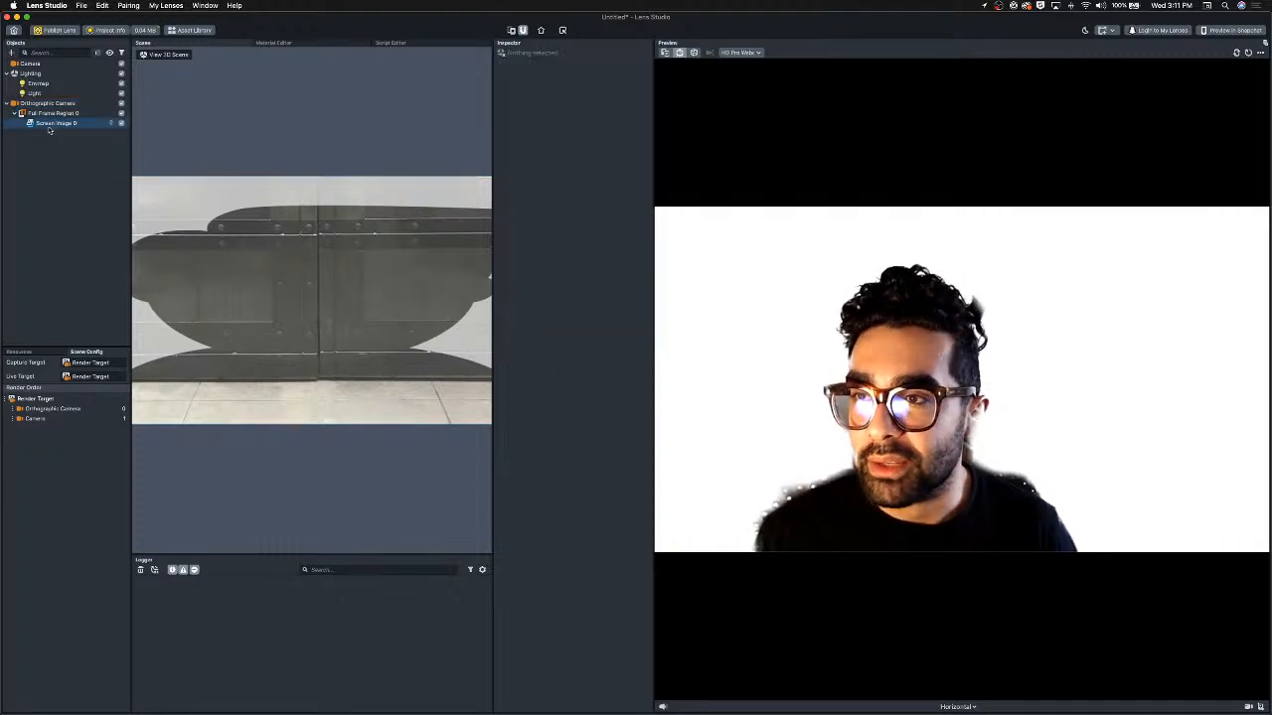
pyautogui.click(311, 341)
pyautogui.moveTo(311, 333); pyautogui.dragTo(370, 336)
pyautogui.moveTo(366, 335)
pyautogui.mouseDown()
pyautogui.moveTo(339, 335)
pyautogui.moveTo(390, 331)
pyautogui.mouseUp()
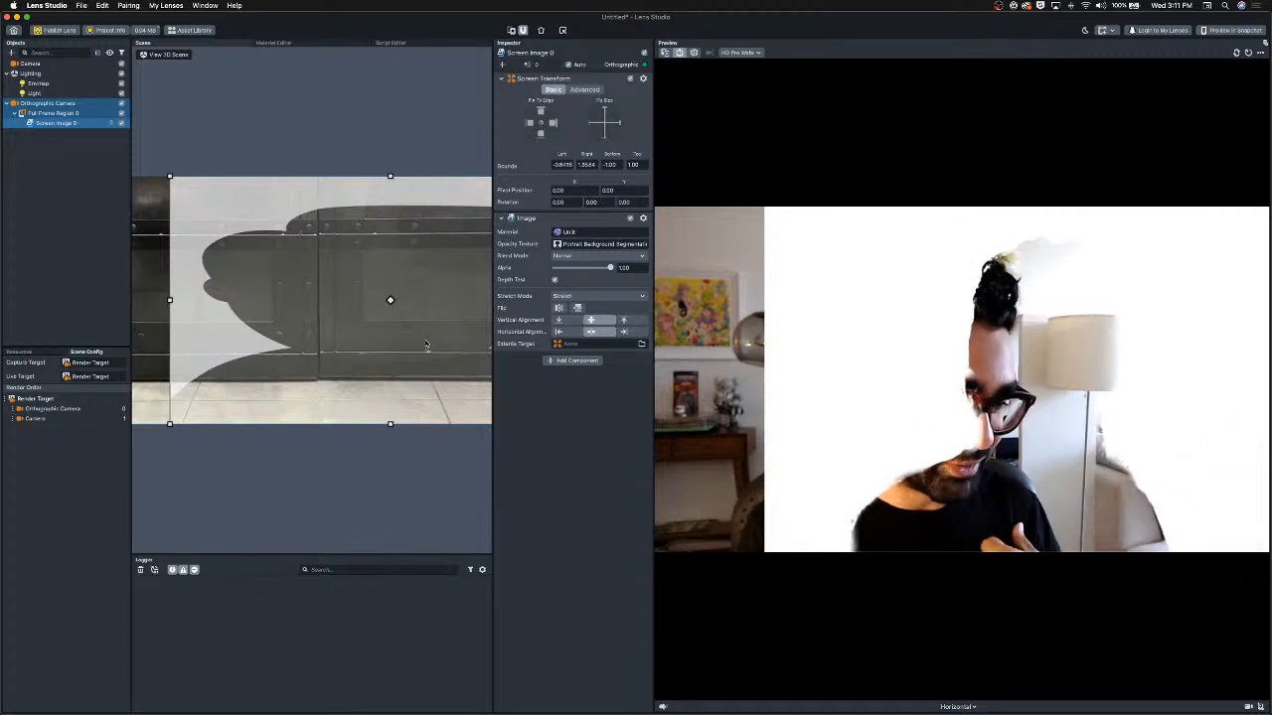
pyautogui.press('super+z')
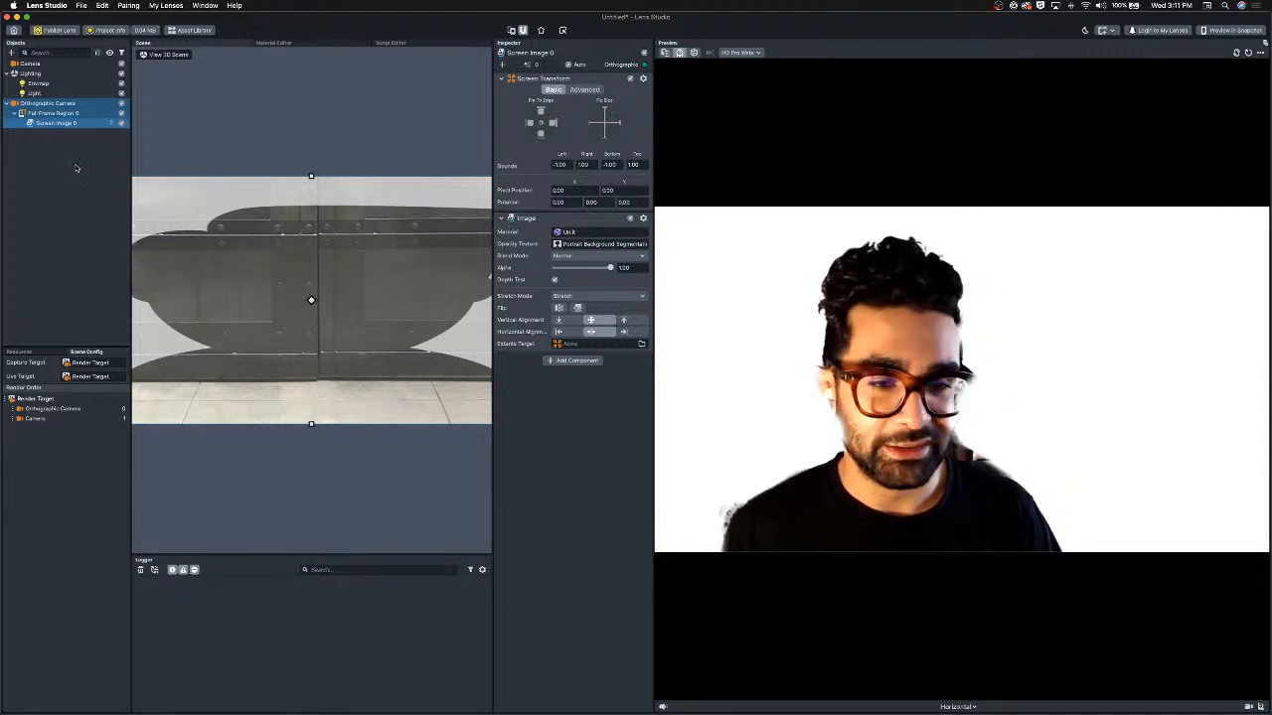
# Duplicate the Orthographic Camera and delete the Full Frame Region from the copy.
pyautogui.click(33, 103)
pyautogui.press('super+d')
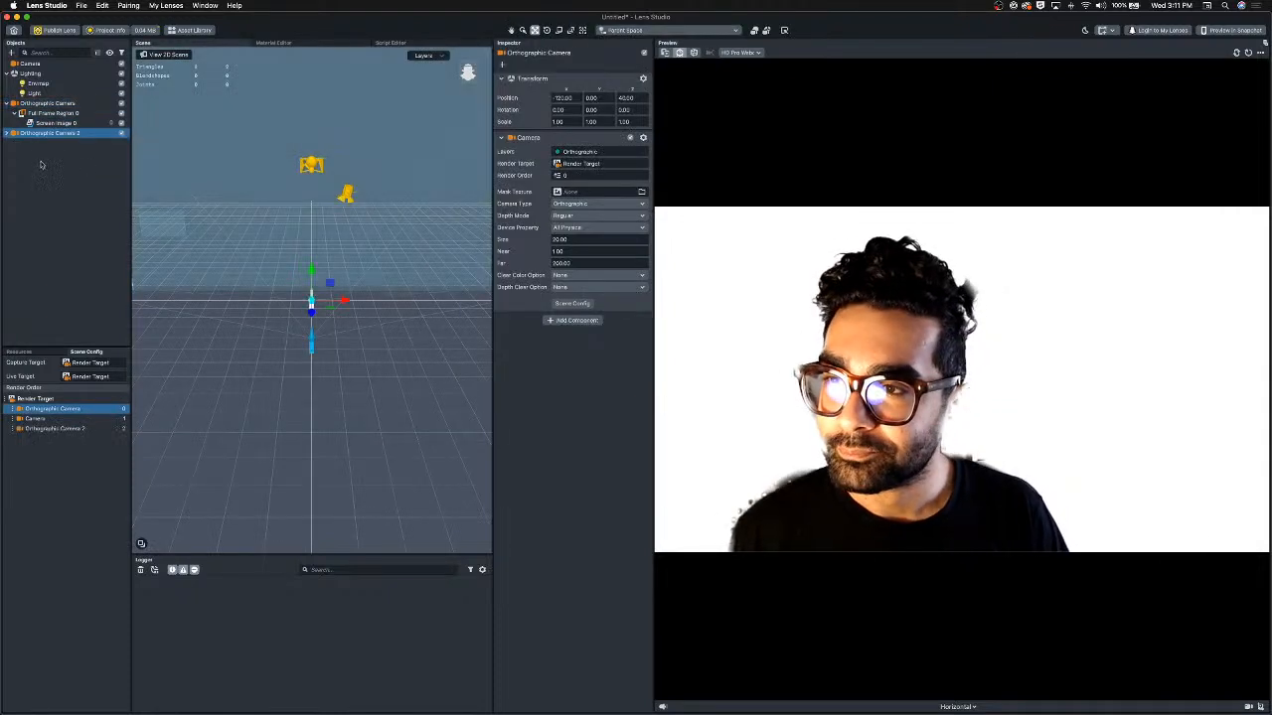
pyautogui.click(37, 144)
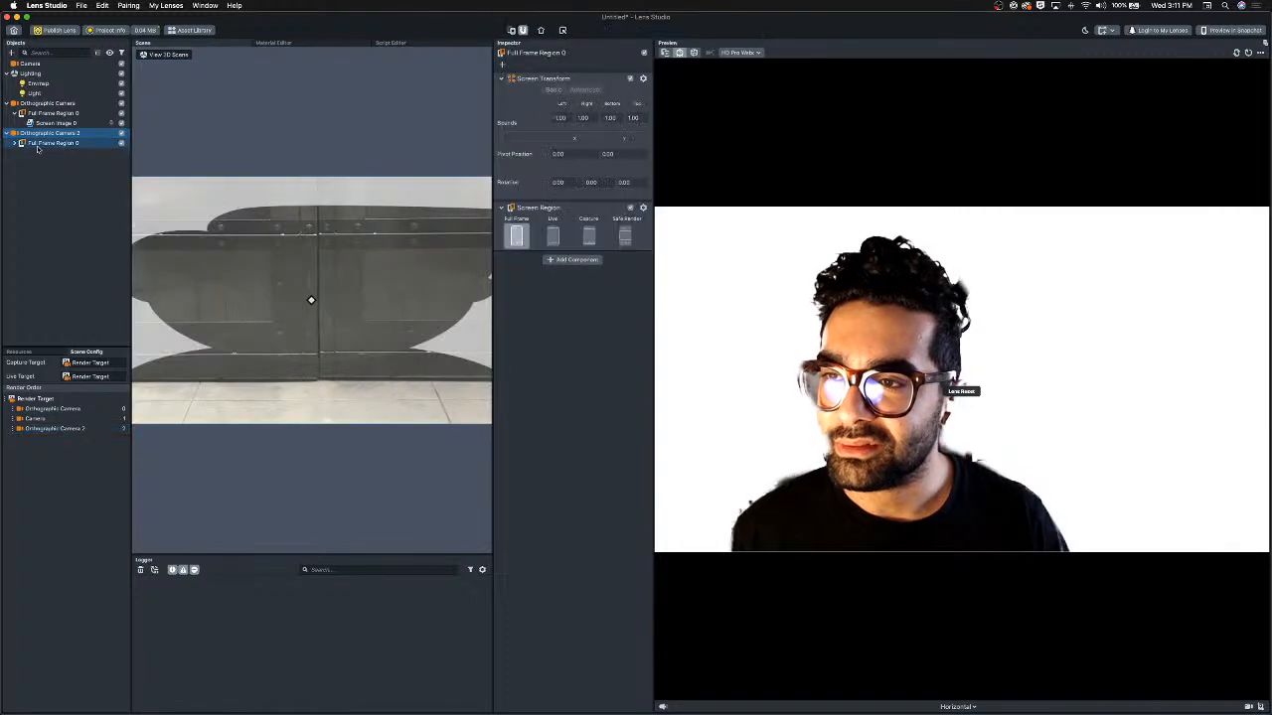
pyautogui.press('BackSpace')
# Rename the duplicated camera to Orthographic Camera.
pyautogui.click(40, 133)
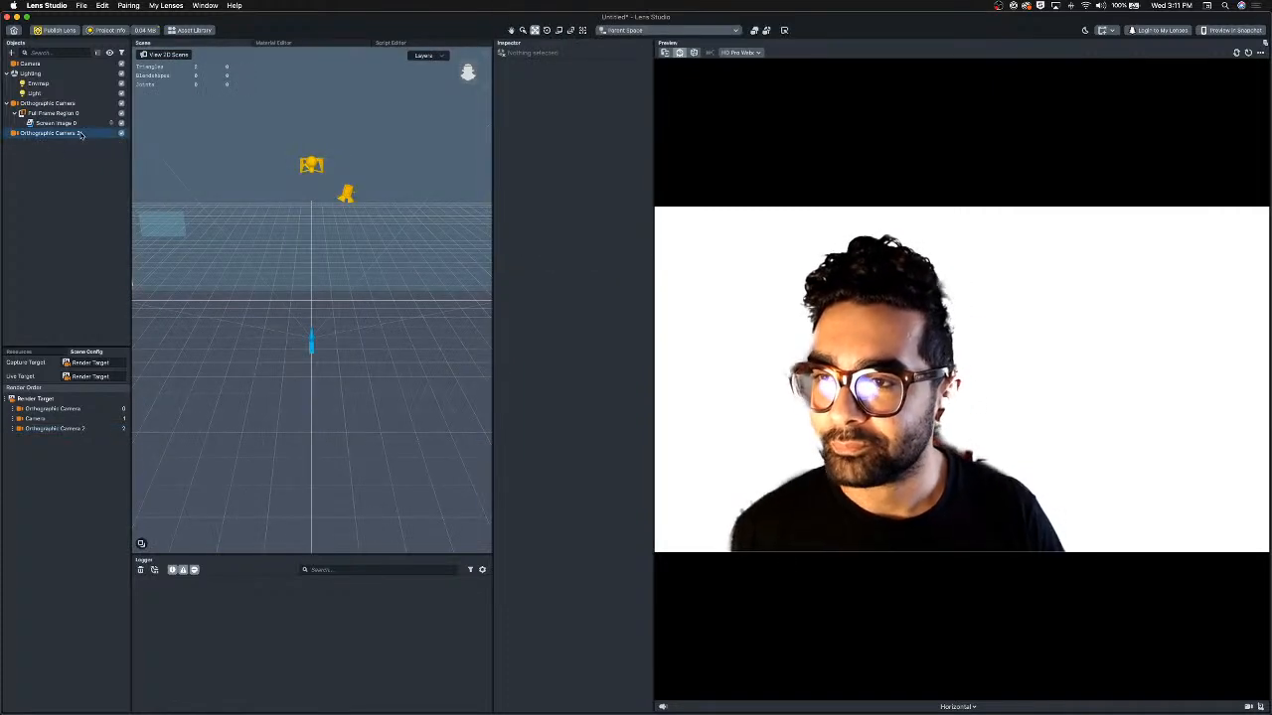
pyautogui.click(89, 133)
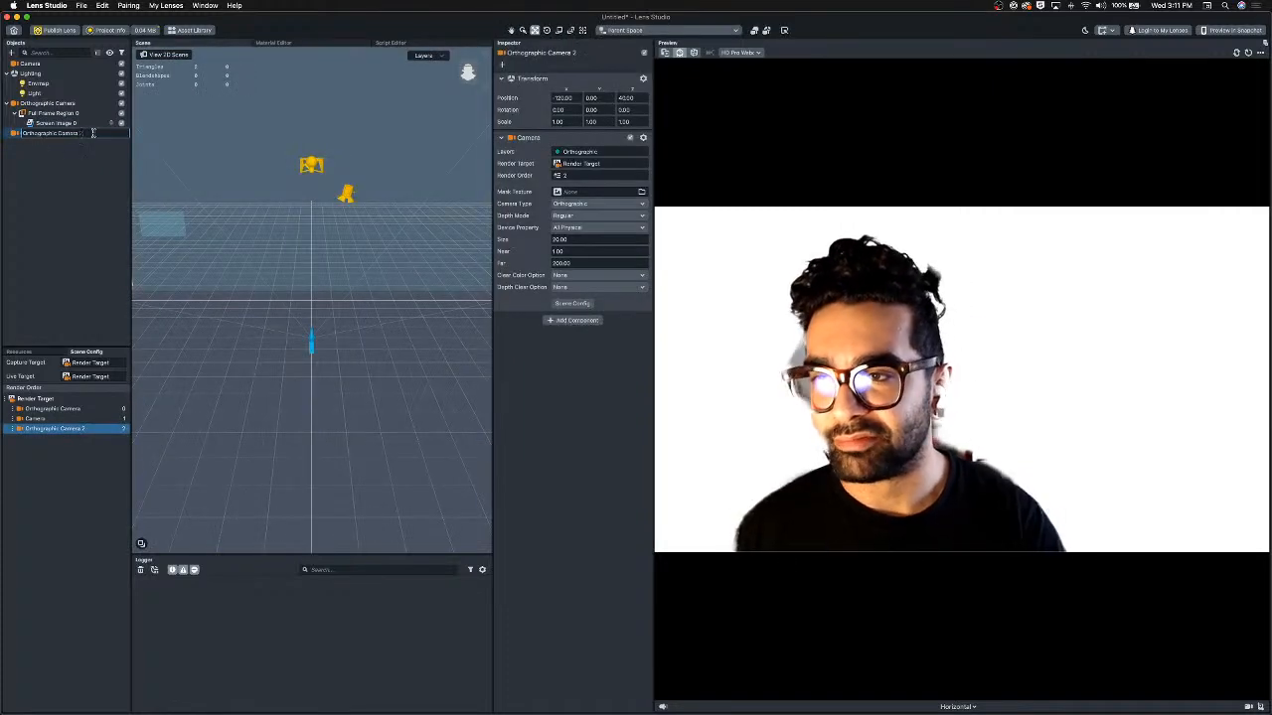
pyautogui.press('Return')
pyautogui.click(104, 133)
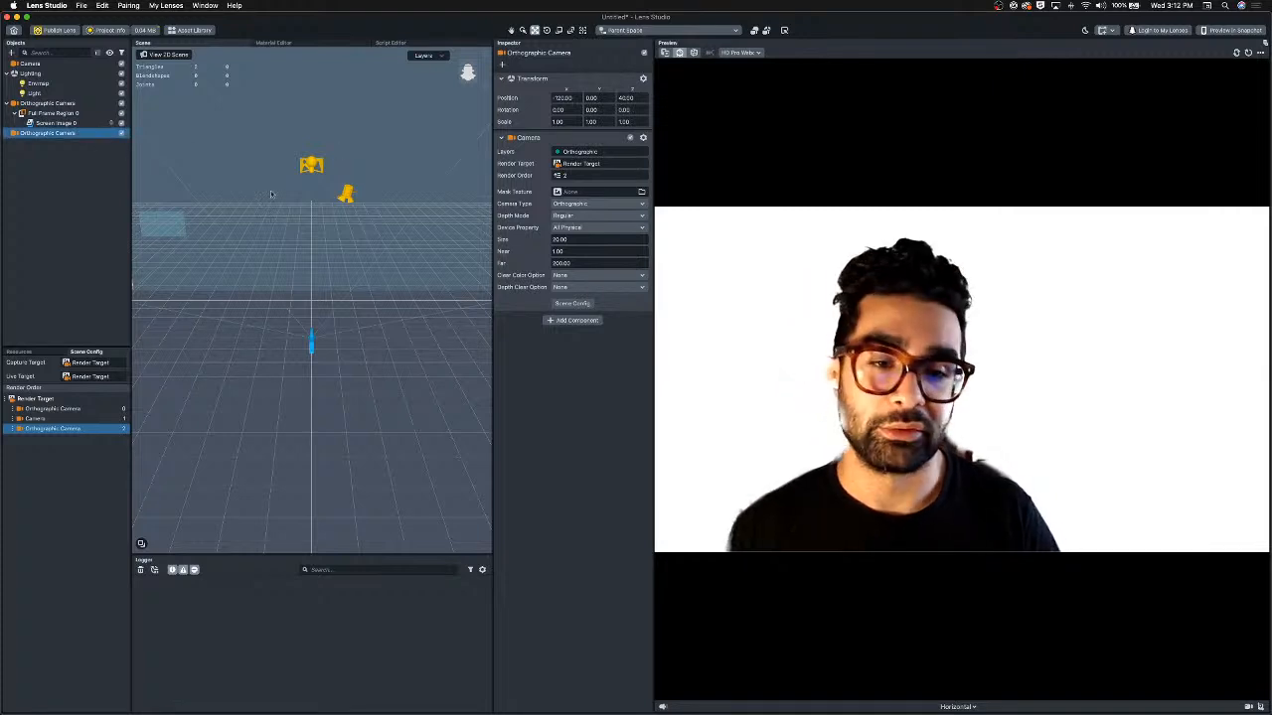
# Rename the original orthographic camera to Segmentation Camera.
pyautogui.click(42, 103)
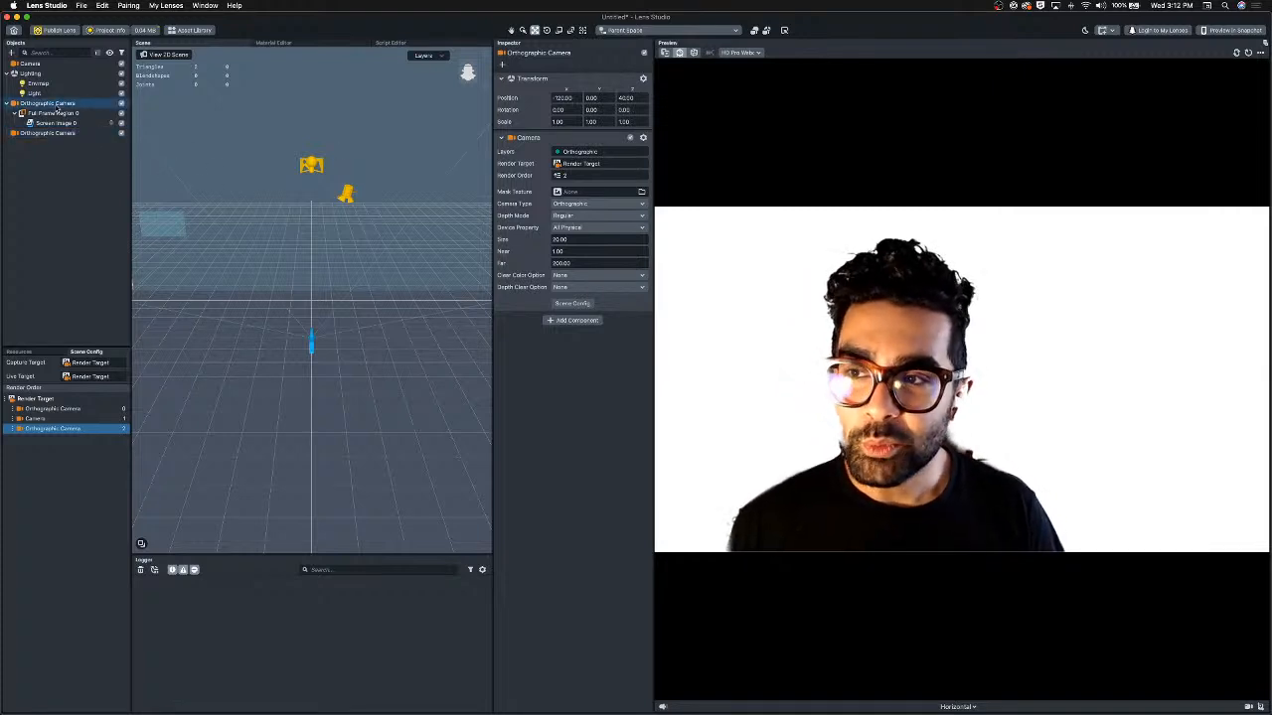
pyautogui.click(42, 103)
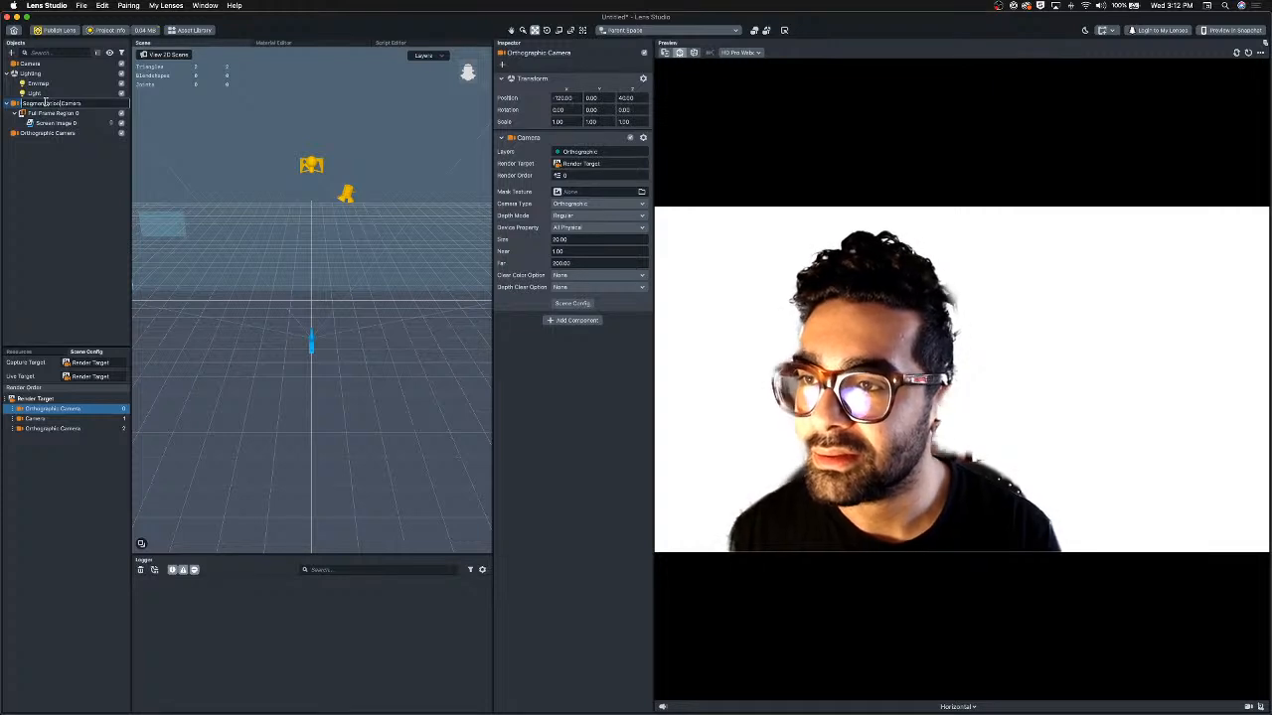
pyautogui.write('Segmentation Camera')
pyautogui.press('Return')
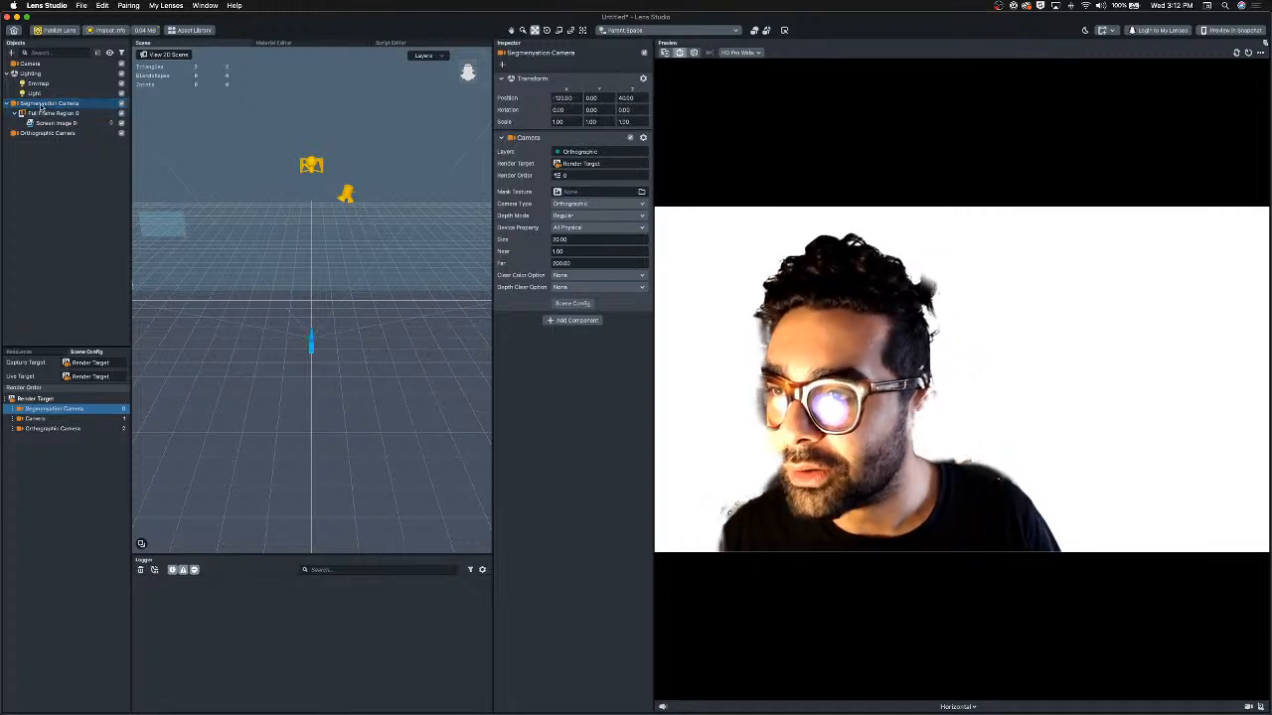
# Correct the spelling of the Segmentation Camera's name.
pyautogui.doubleClick(44, 104)
pyautogui.click(47, 104)
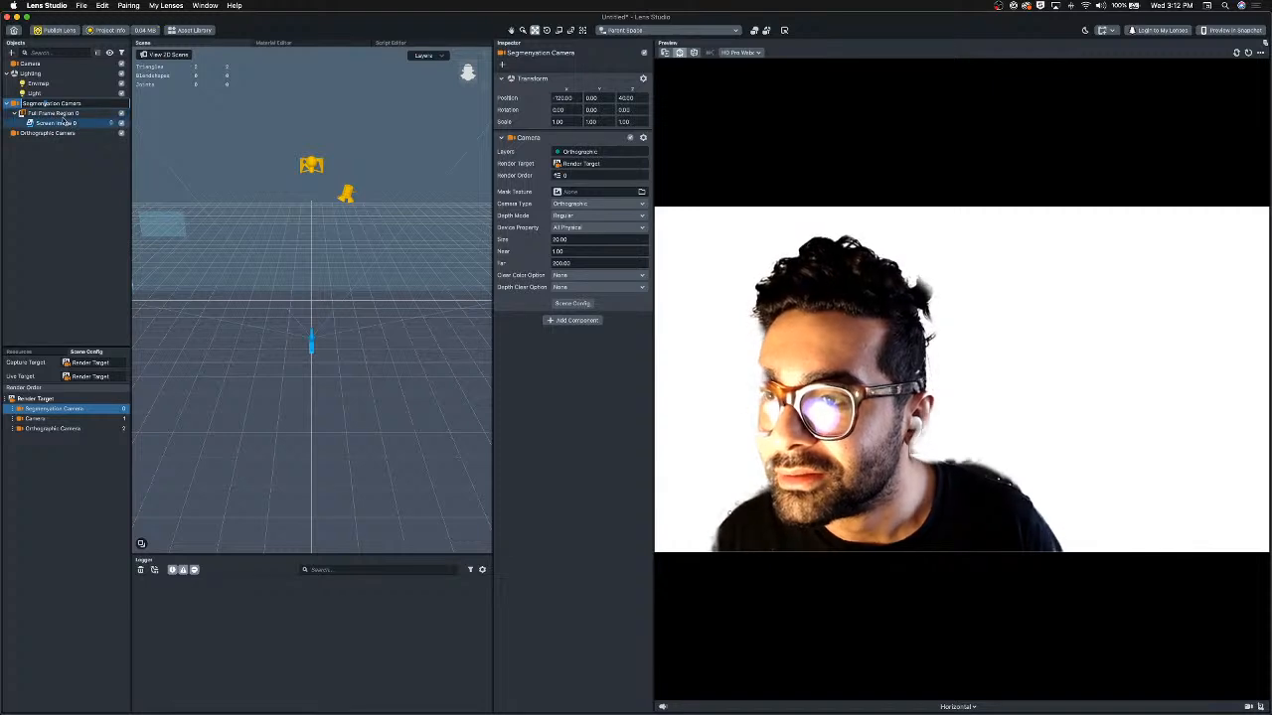
pyautogui.press('BackSpace')
pyautogui.write('t')
pyautogui.press('Return')
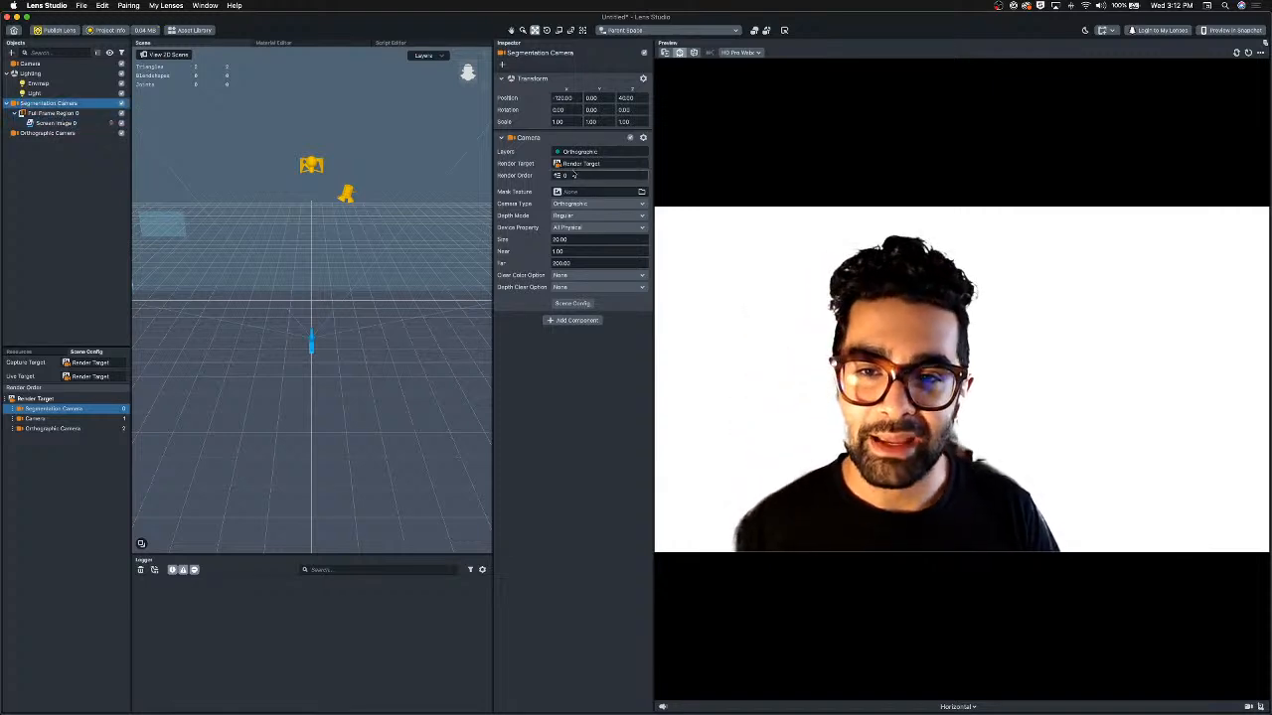
# Assign the Segmentation Camera to Layer 1 and rename that layer to Segmentation Layer.
pyautogui.click(582, 154)
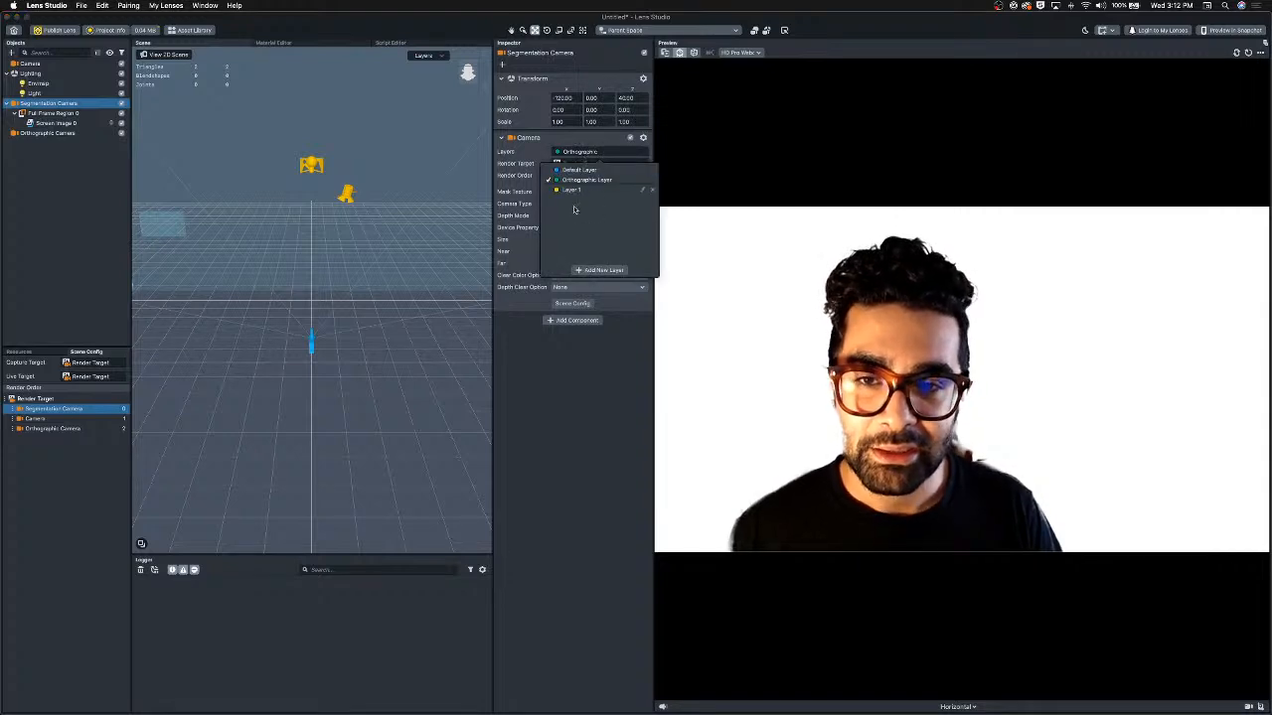
pyautogui.click(573, 189)
pyautogui.click(576, 179)
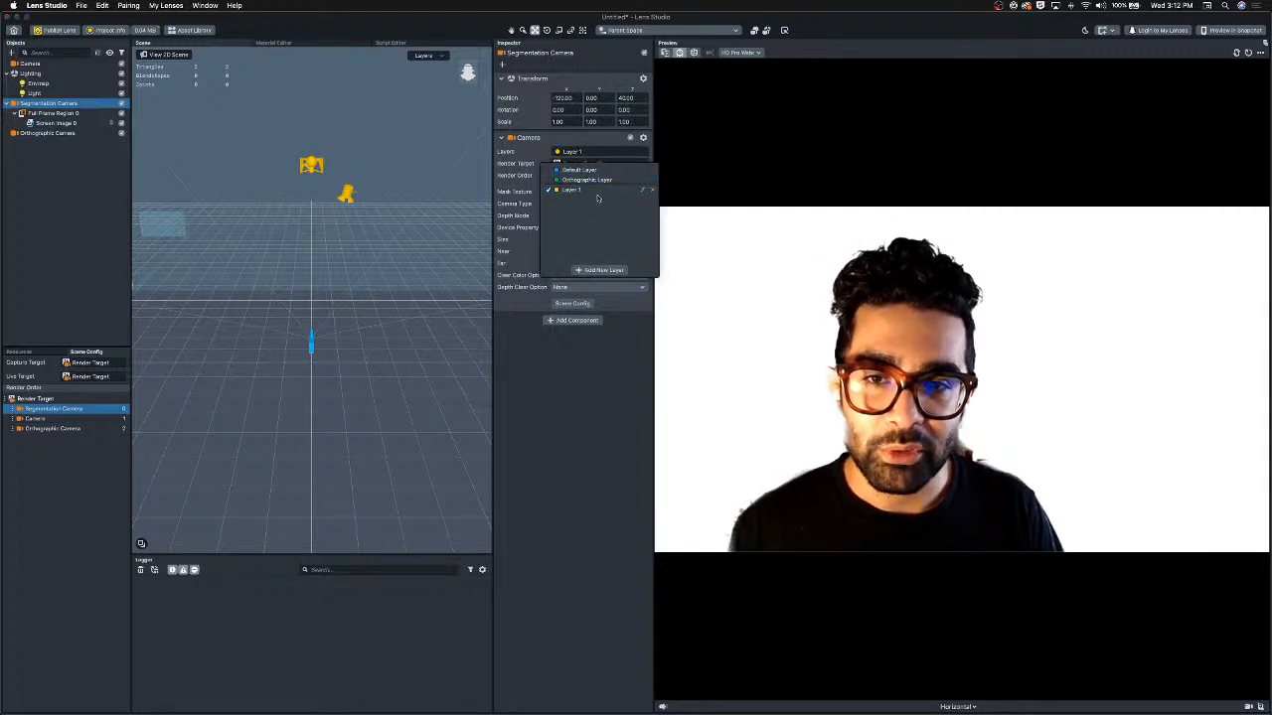
pyautogui.click(642, 190)
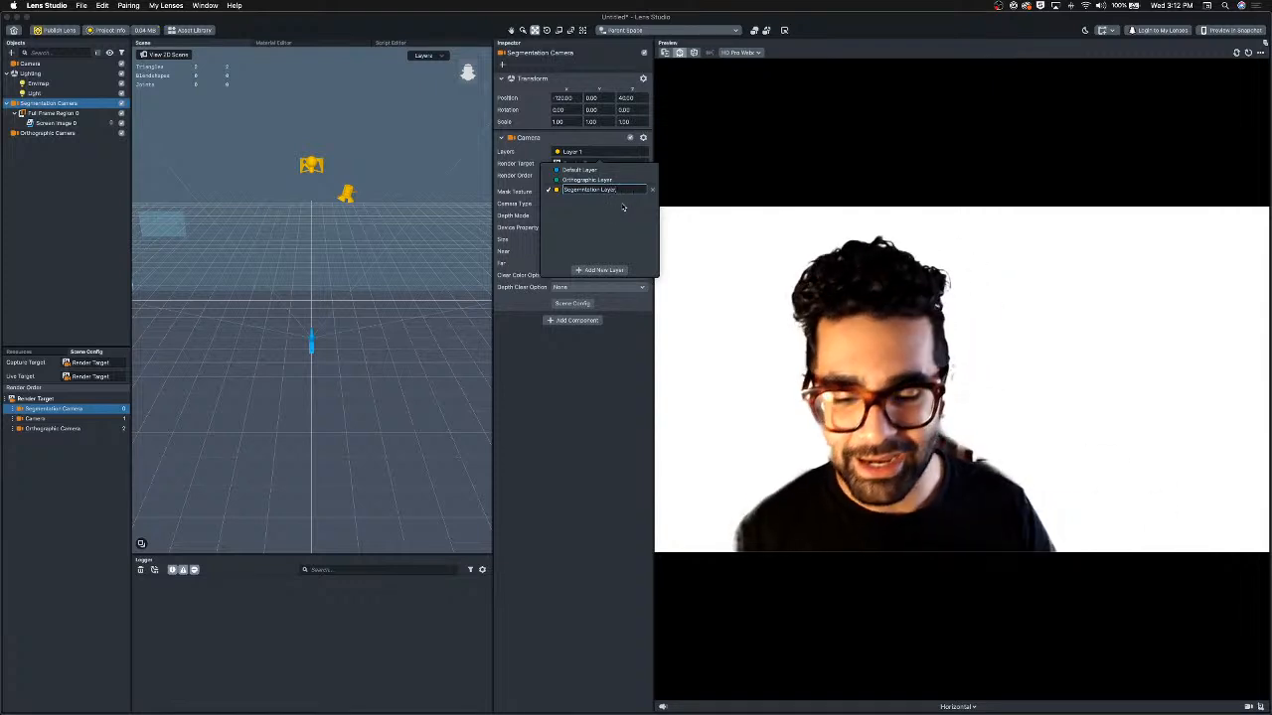
pyautogui.press('super+a')
pyautogui.click(587, 429)
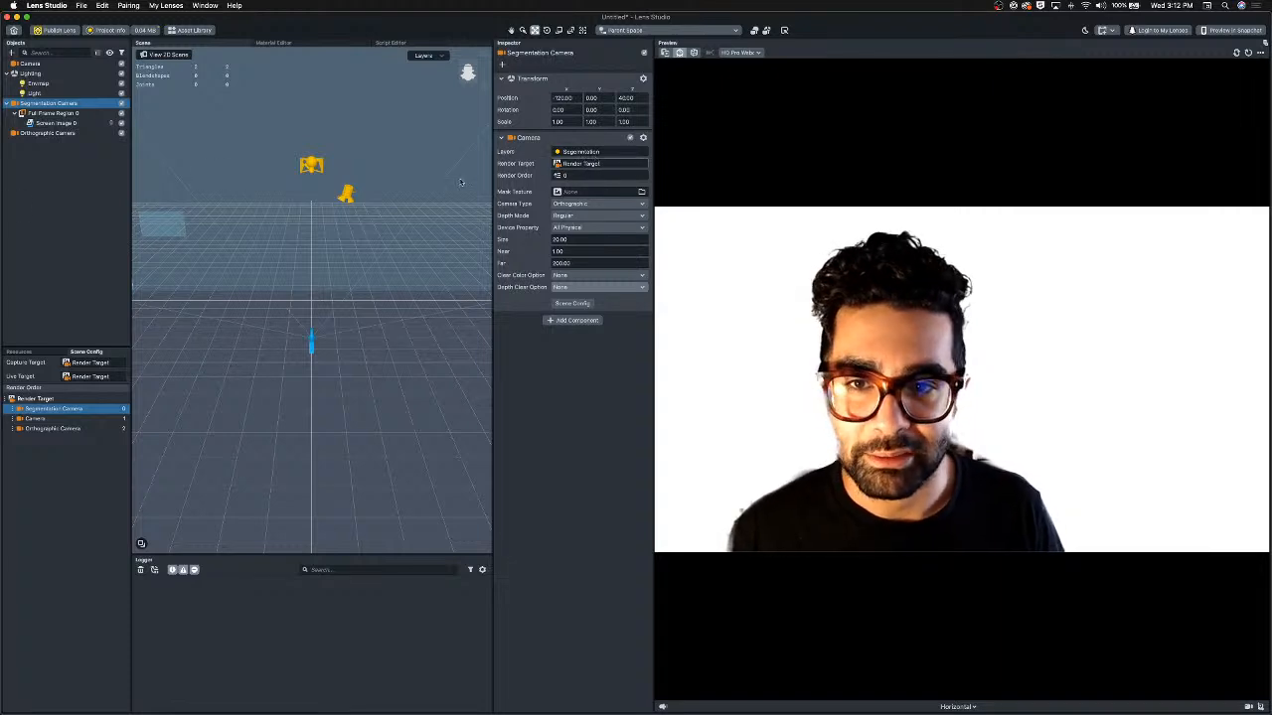
# Put Screen Image 0 on the Segmentation Layer.
pyautogui.keyDown('shift'); pyautogui.click(67, 124); pyautogui.keyUp('shift')
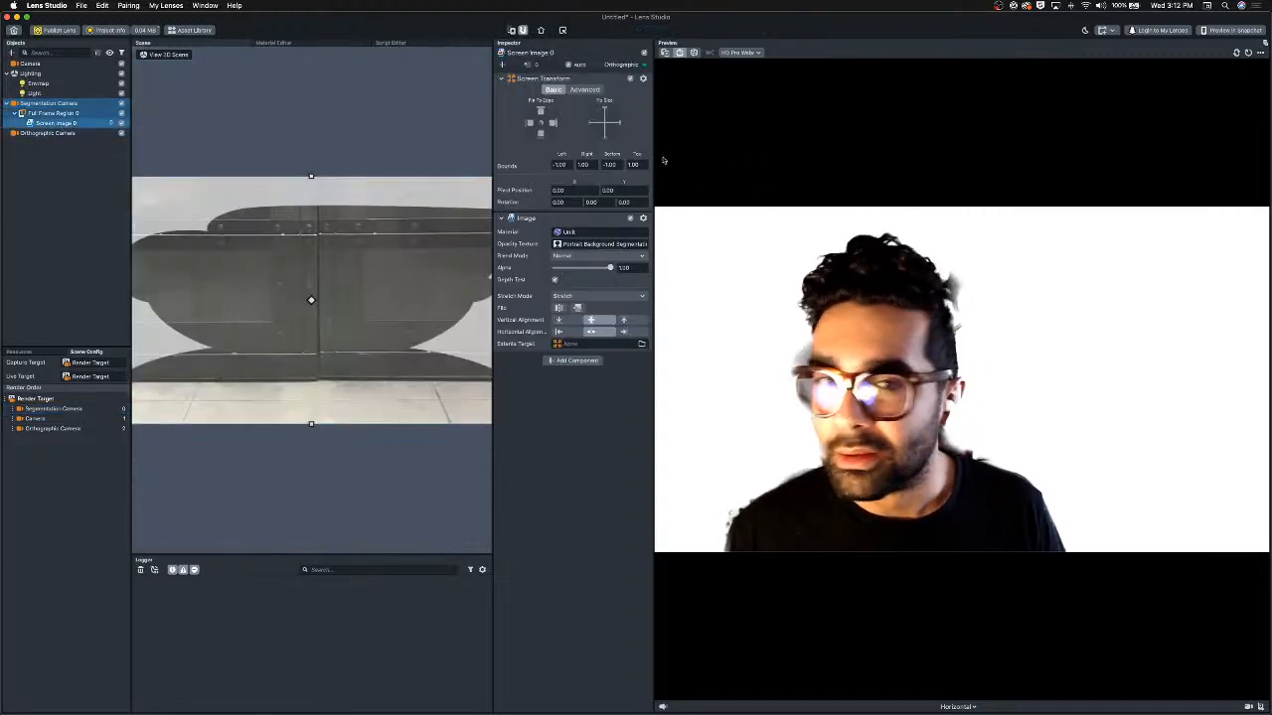
pyautogui.click(626, 64)
pyautogui.click(620, 104)
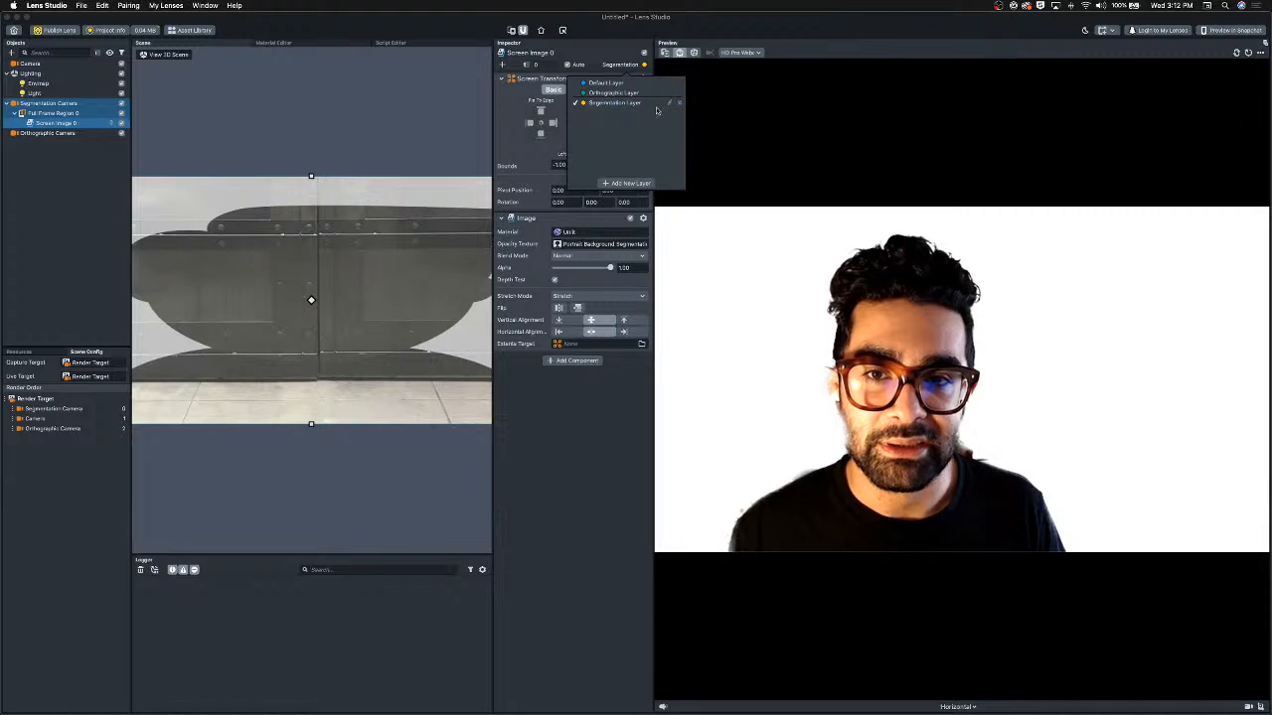
pyautogui.click(610, 417)
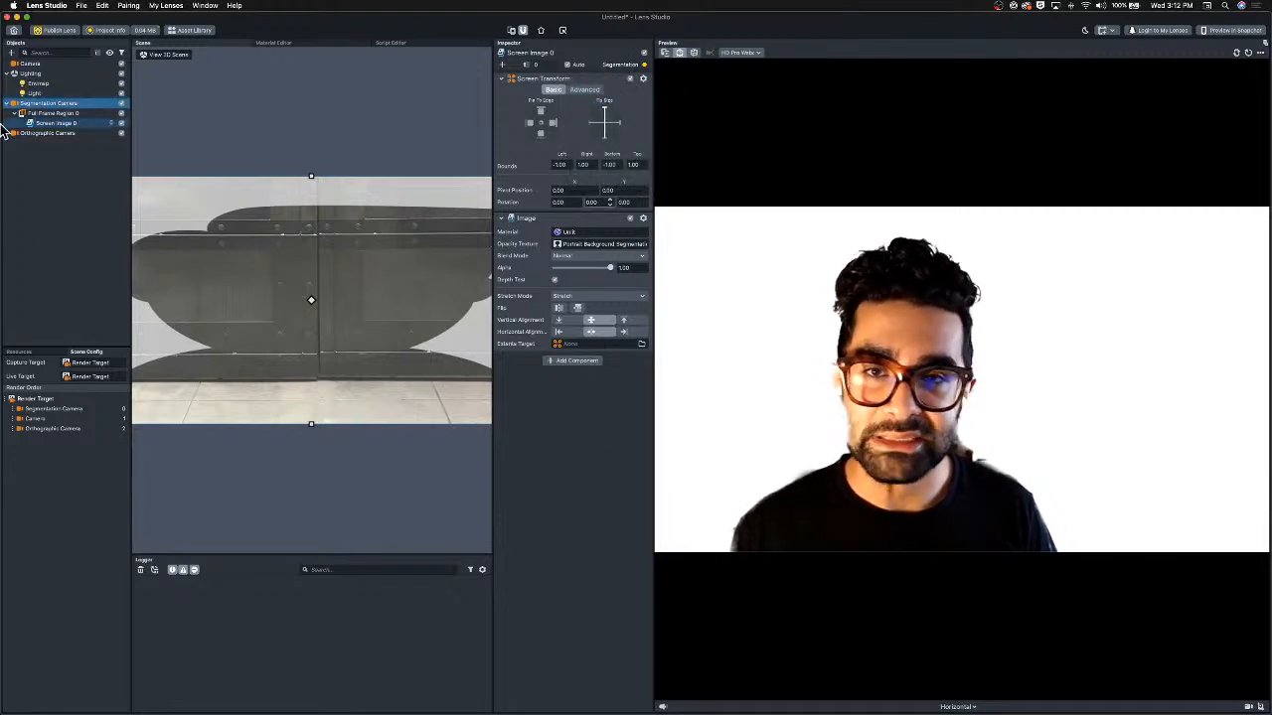
# Add a new render target resource to the project.
pyautogui.doubleClick(48, 105)
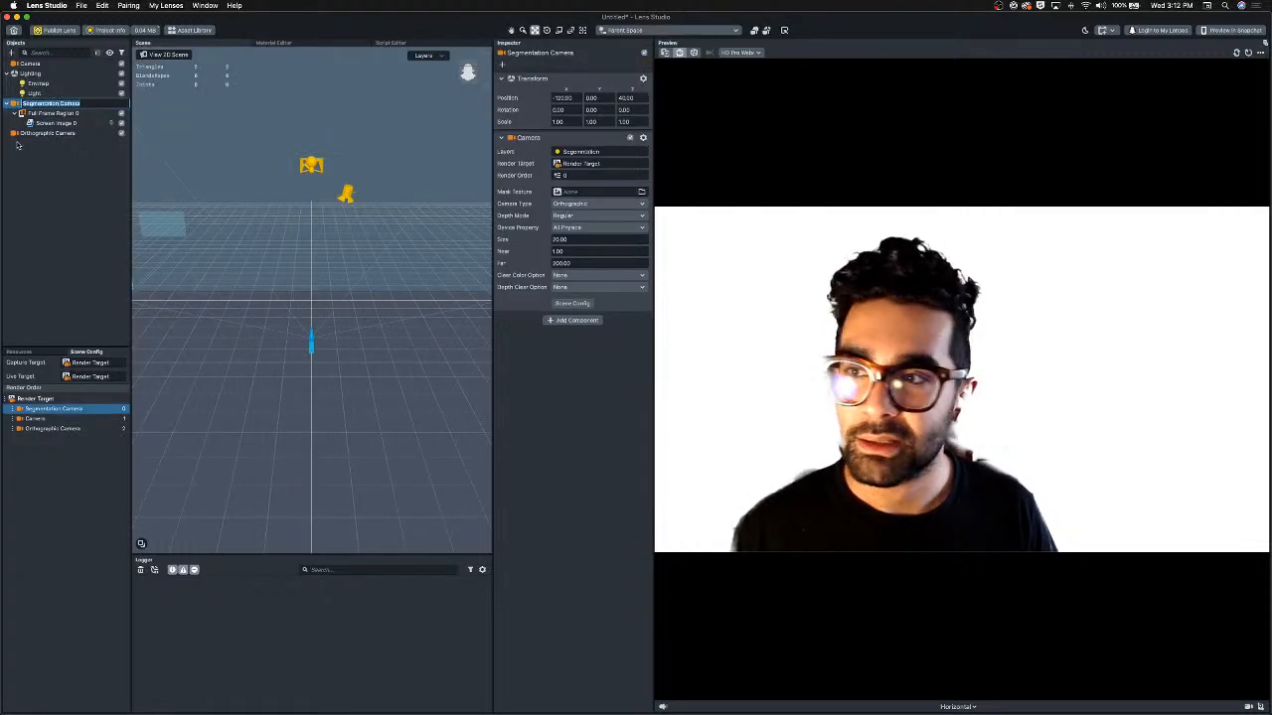
pyautogui.keyDown('shift'); pyautogui.click(55, 123); pyautogui.keyUp('shift')
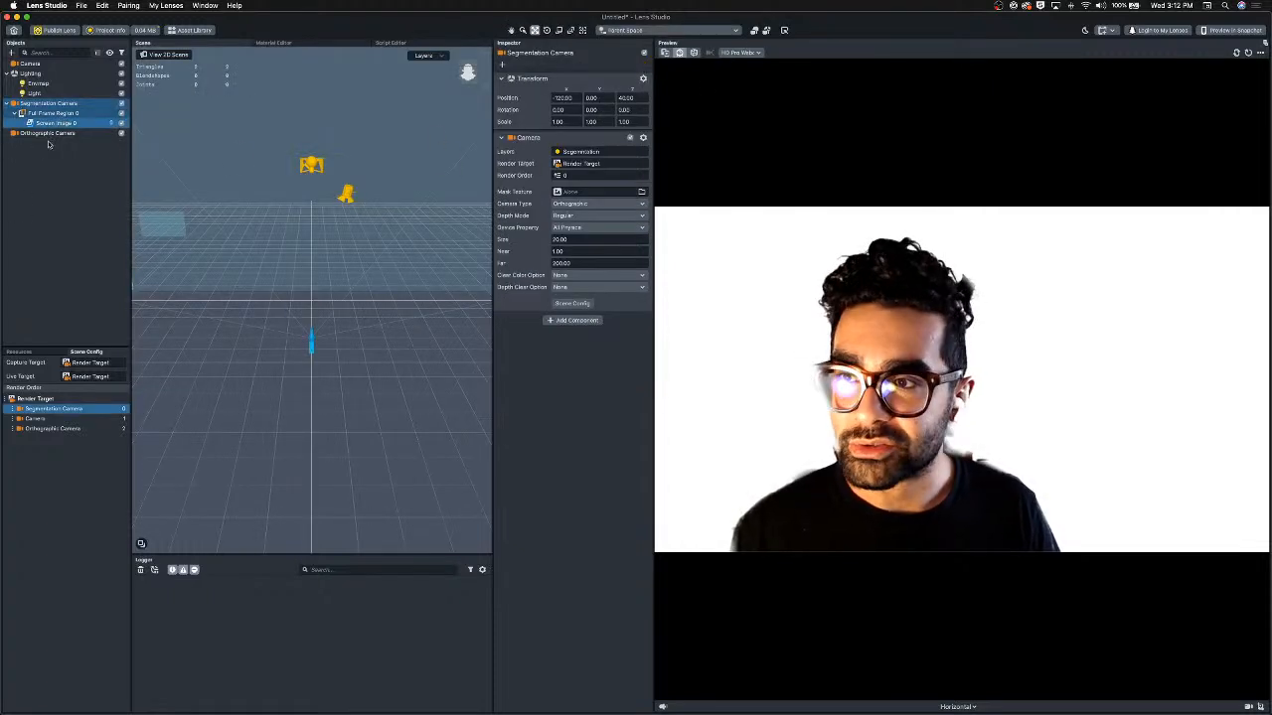
pyautogui.click(49, 145)
pyautogui.keyDown('shift'); pyautogui.click(58, 124); pyautogui.keyUp('shift')
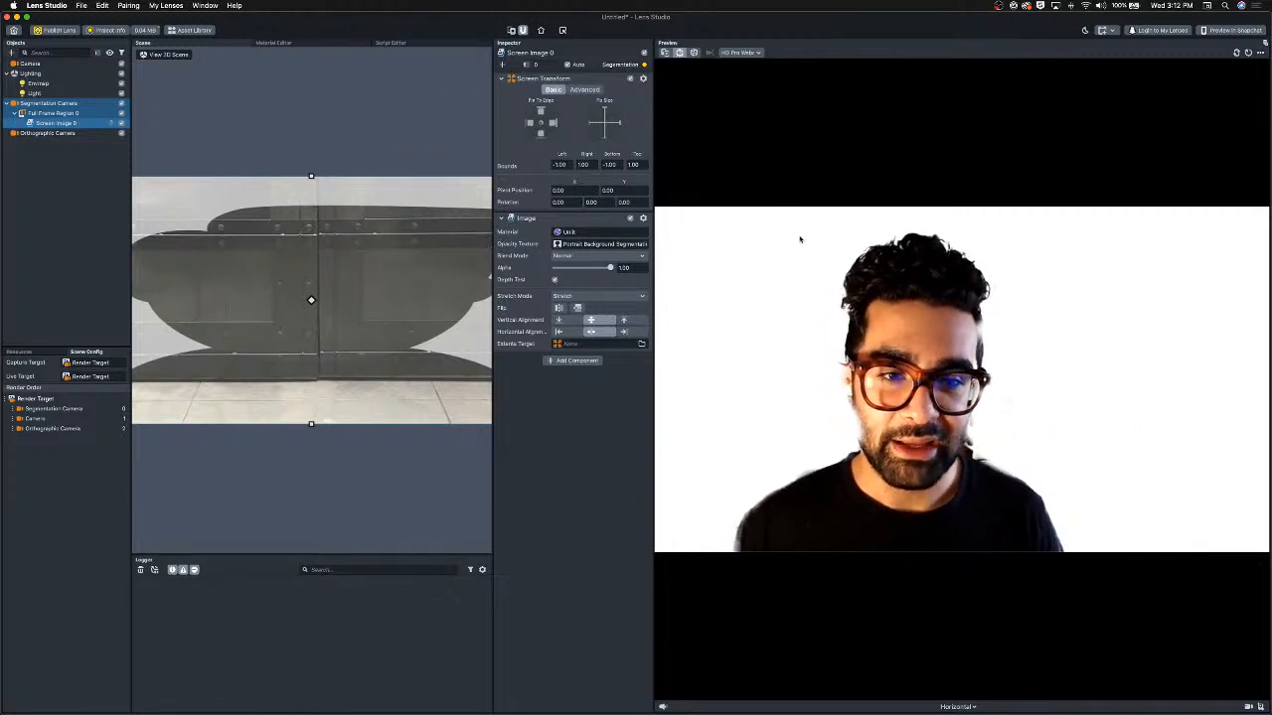
pyautogui.click(47, 104)
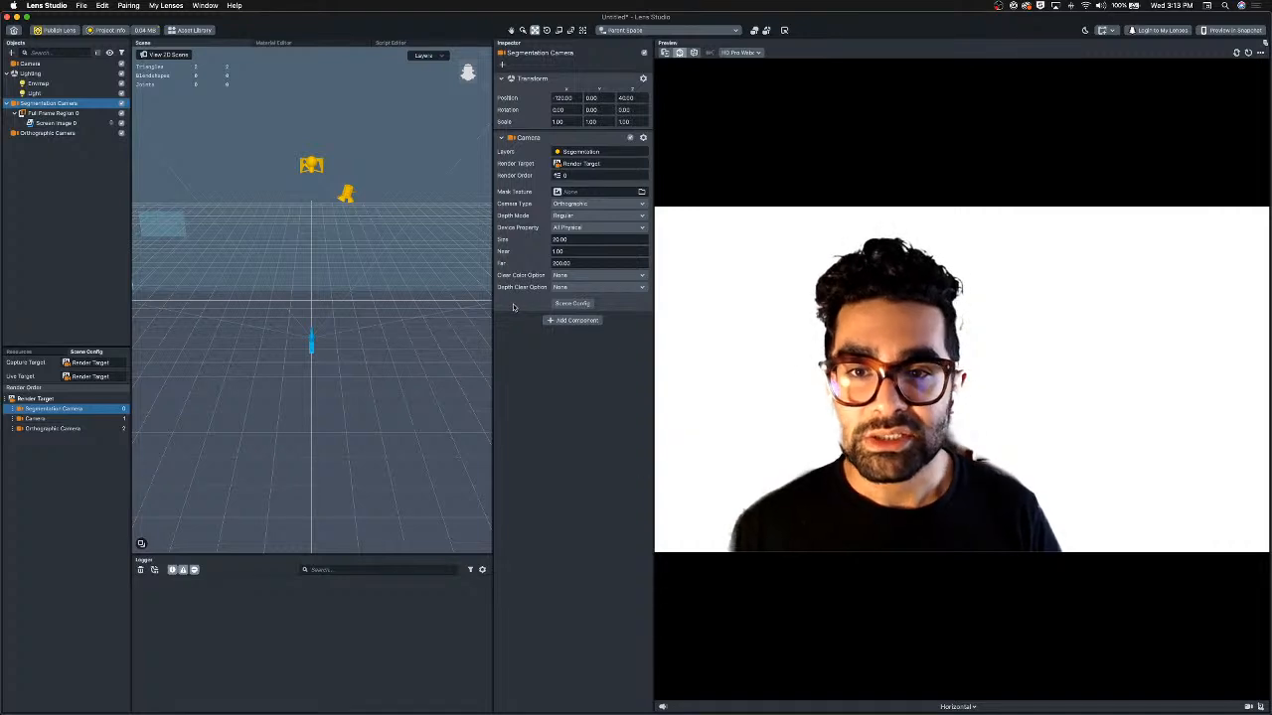
pyautogui.click(20, 352)
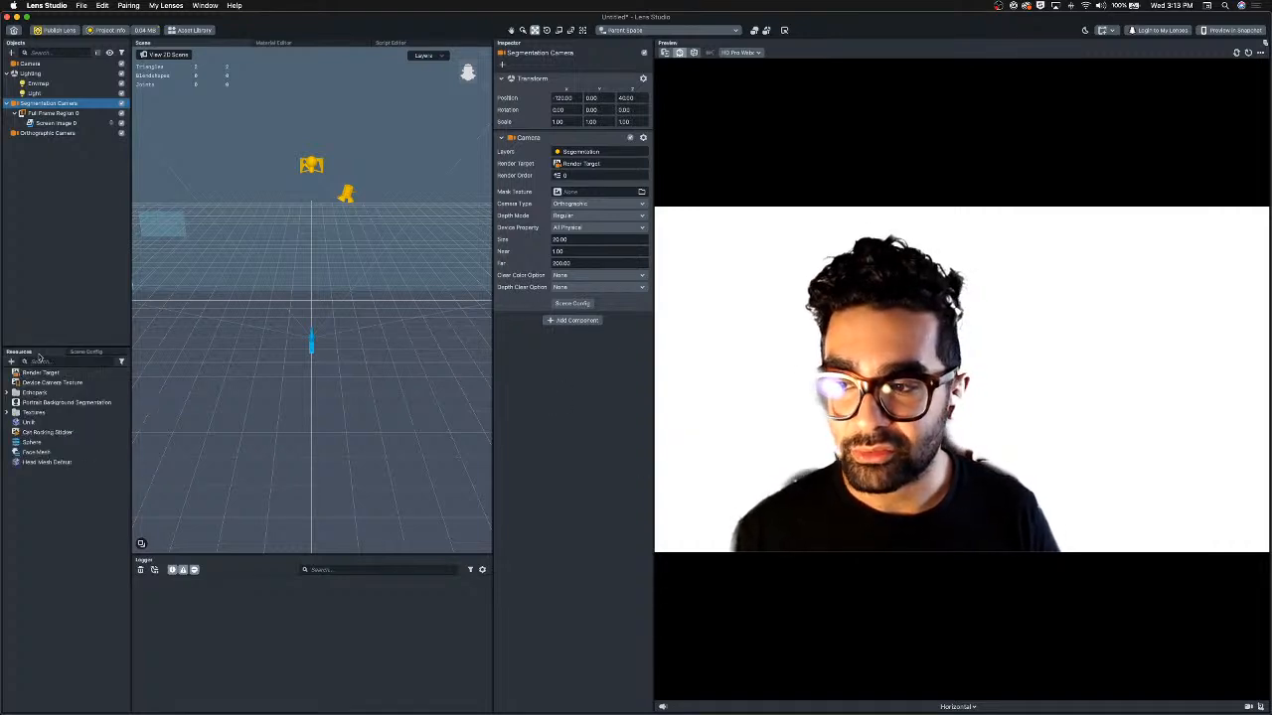
pyautogui.click(11, 362)
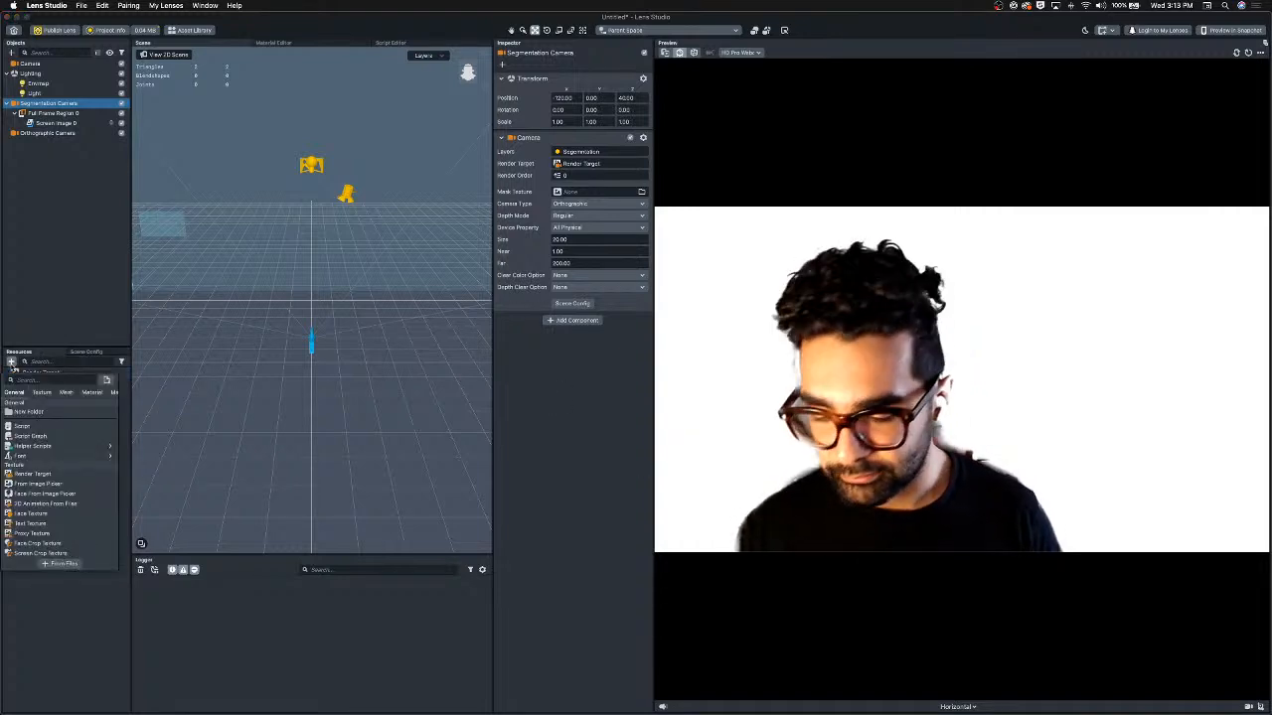
pyautogui.write('ren')
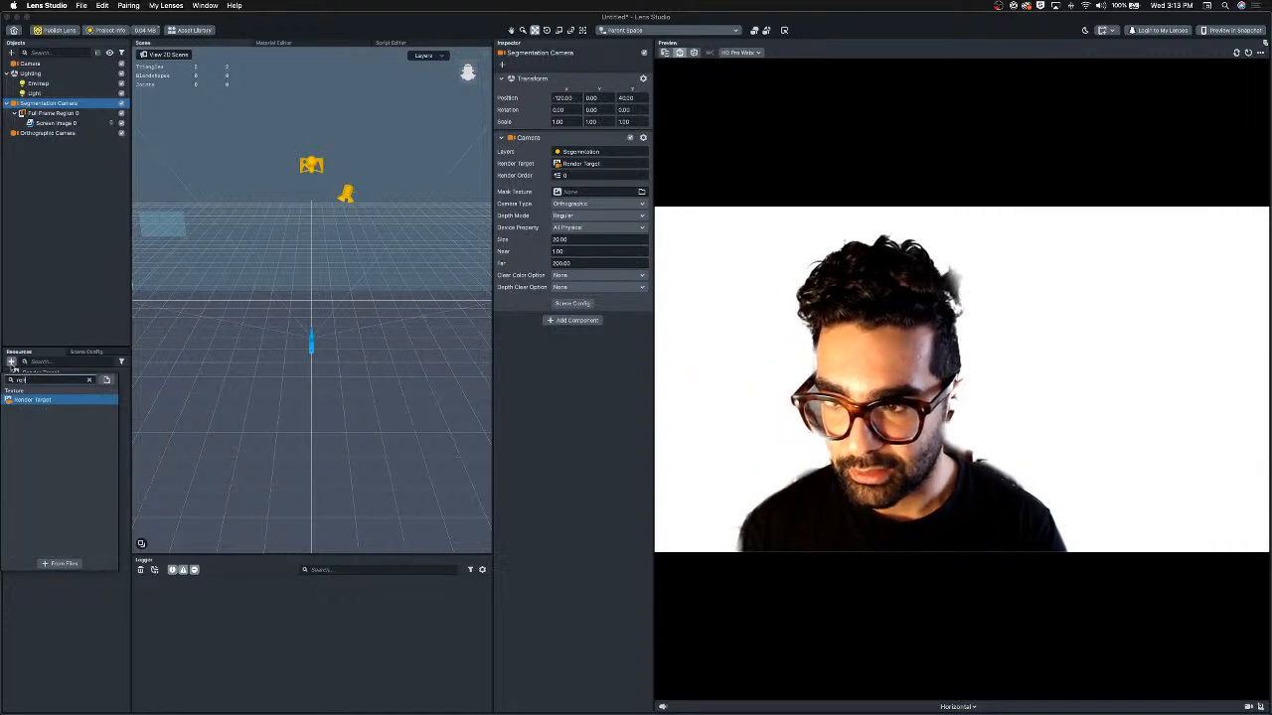
pyautogui.press('Return')
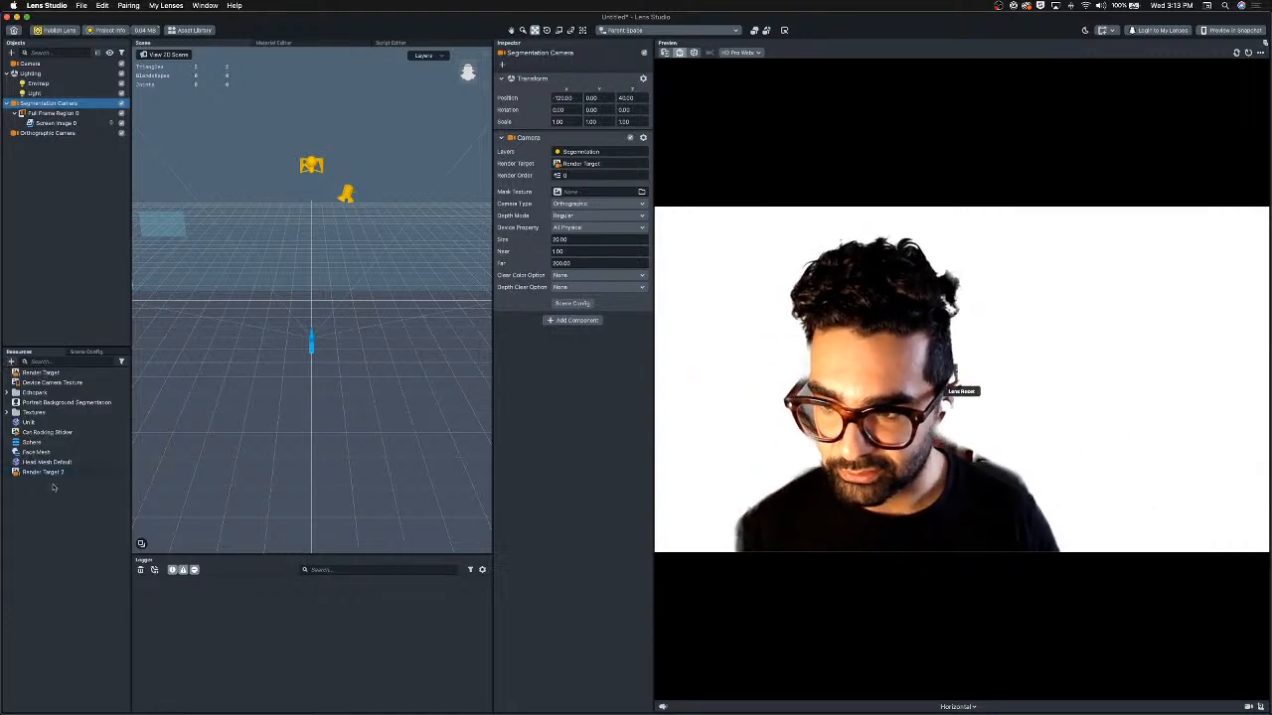
# Rename the new render target to Seg RT.
pyautogui.click(44, 473)
pyautogui.press('Return')
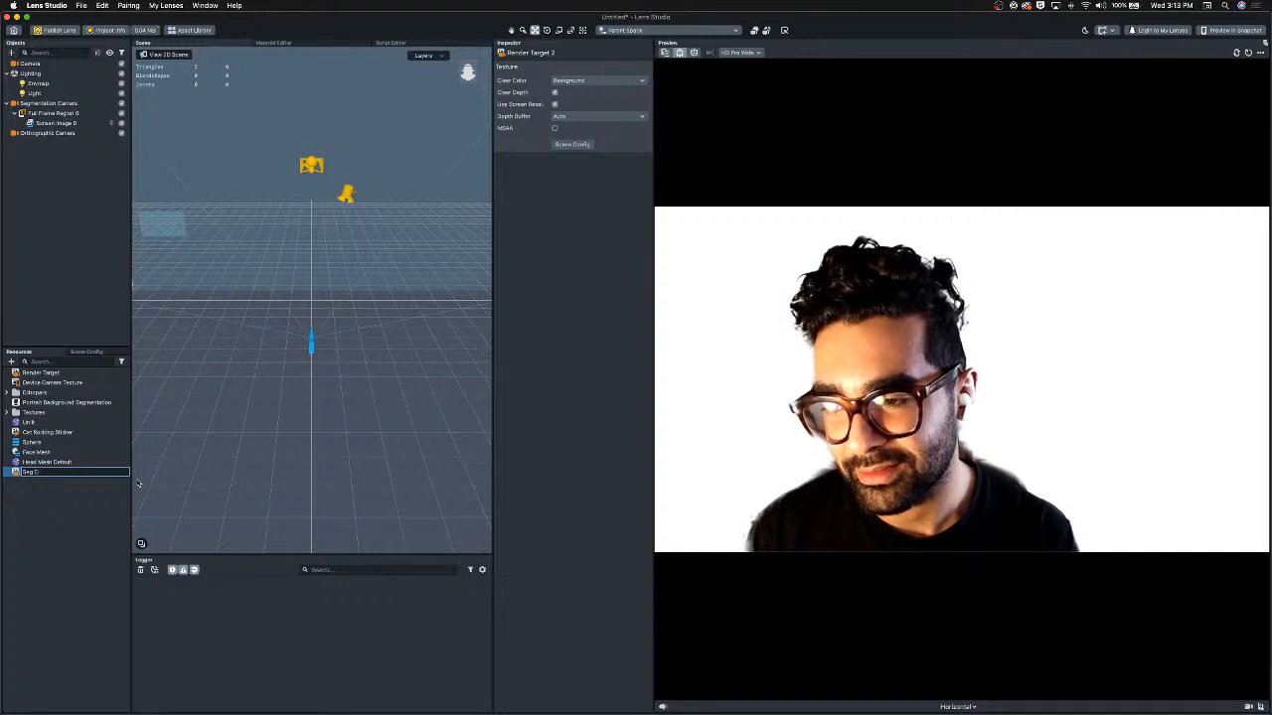
pyautogui.write('Seg RT')
pyautogui.press('Return')
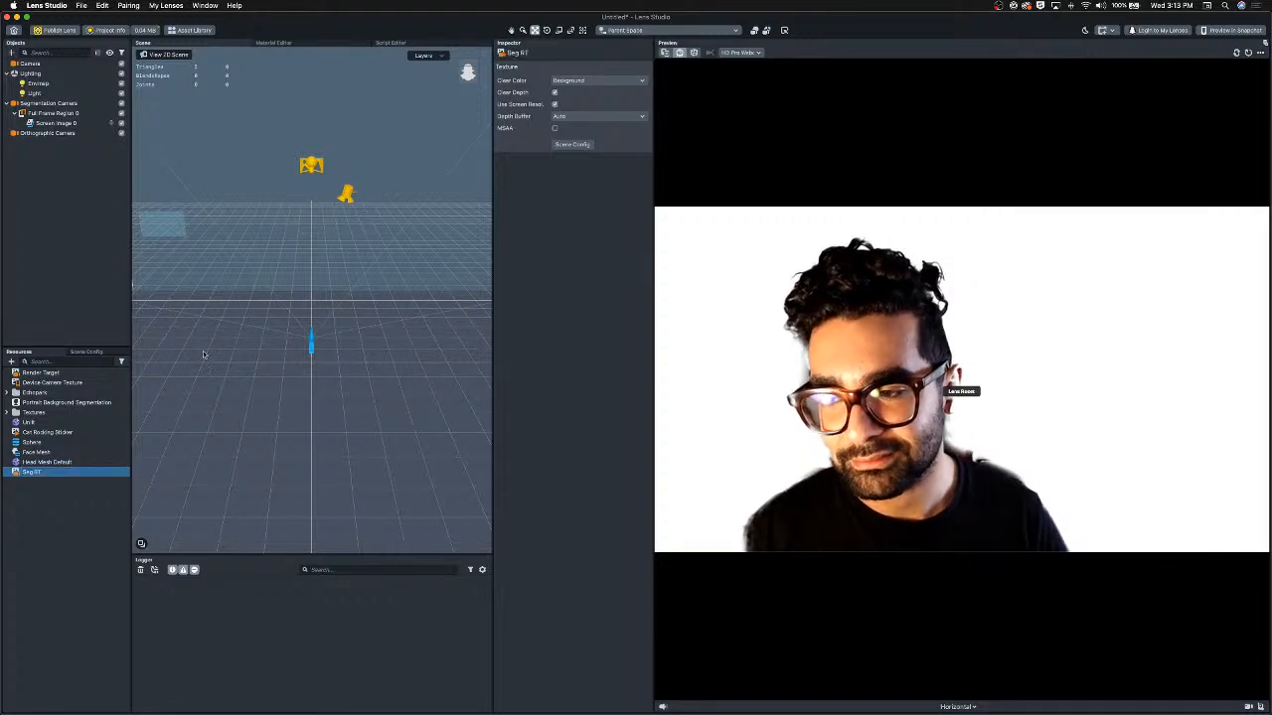
# Assign Seg RT as the Segmentation Camera's render target.
pyautogui.click(60, 135)
pyautogui.click(59, 104)
pyautogui.click(43, 475)
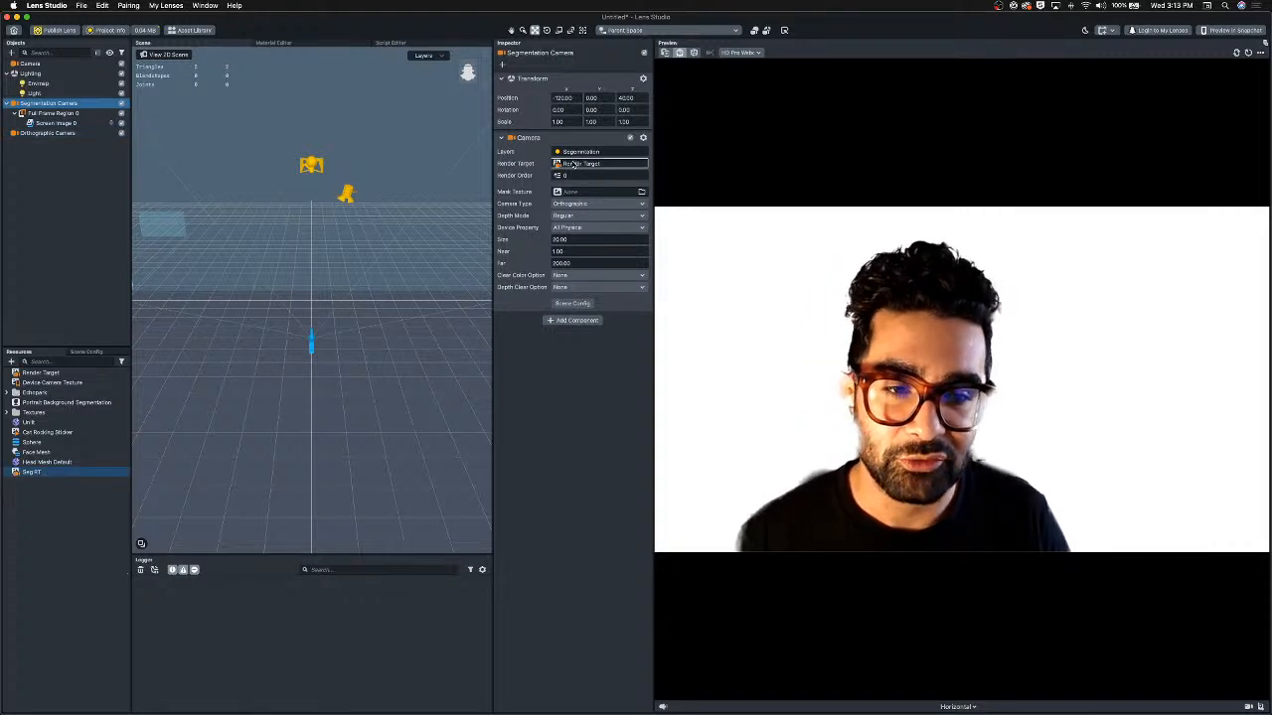
pyautogui.moveTo(572, 165); pyautogui.dragTo(577, 164)
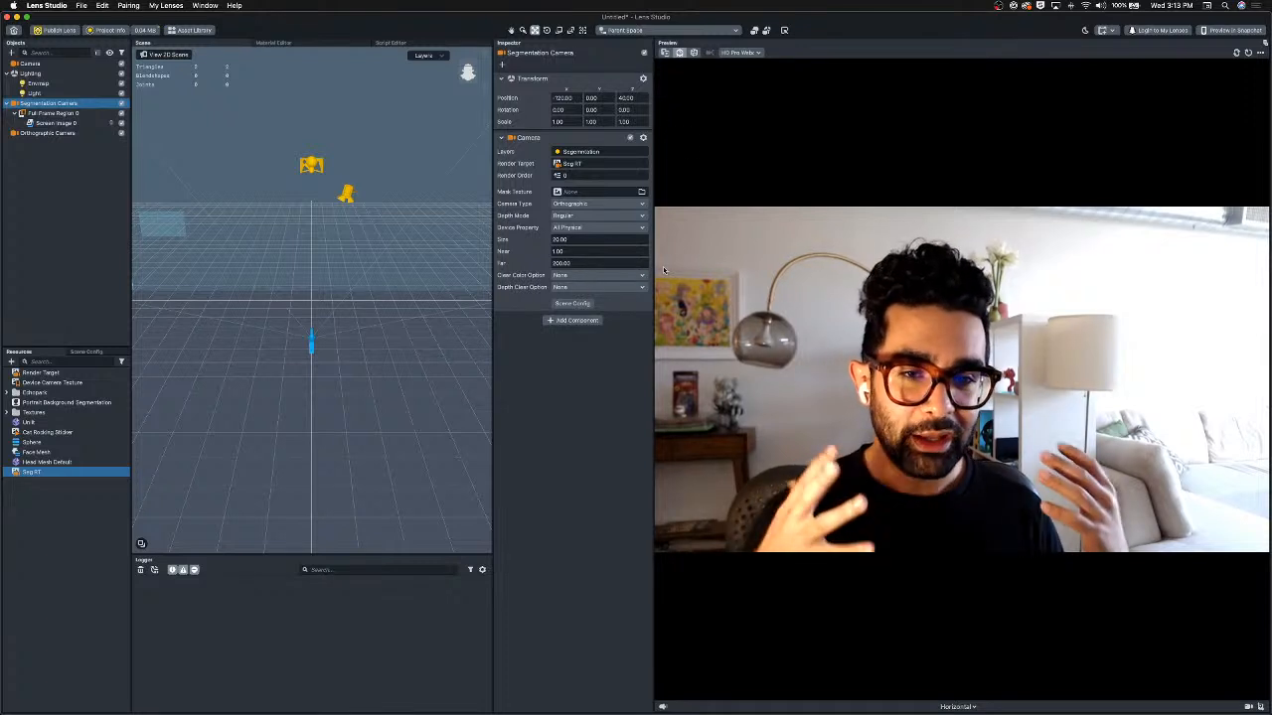
# Add a new screen image under the Orthographic Camera.
pyautogui.click(36, 123)
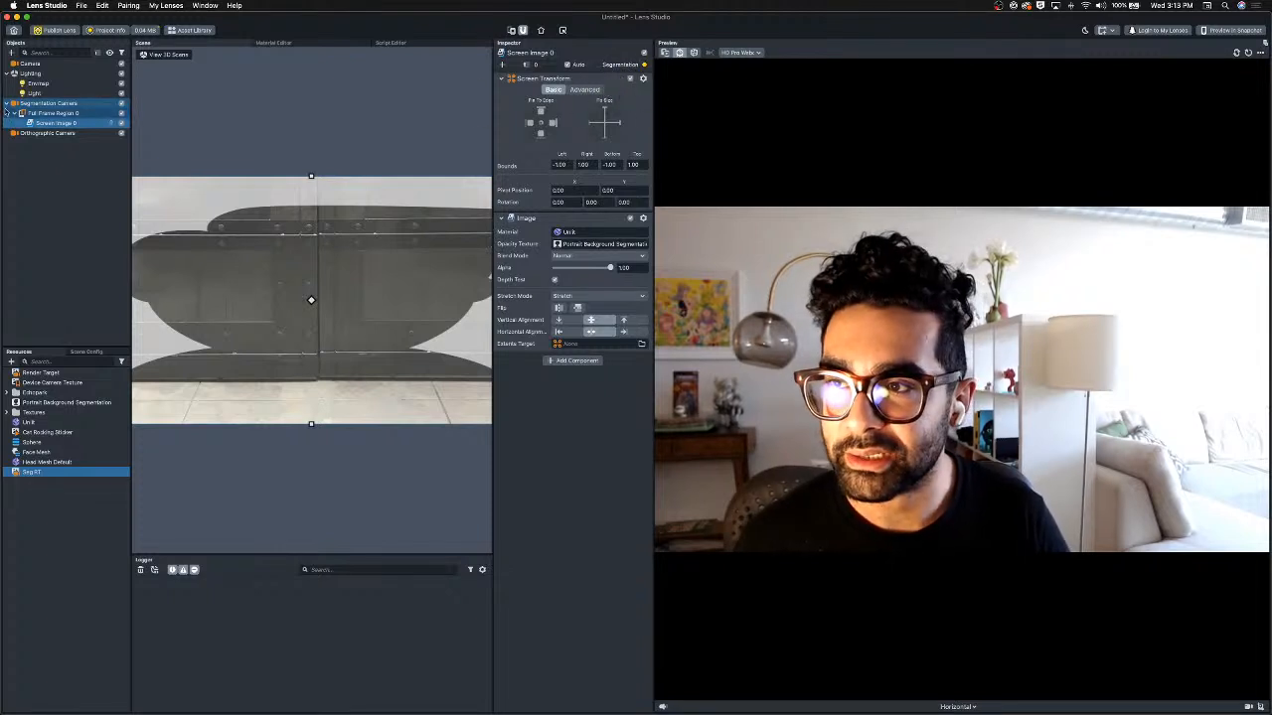
pyautogui.doubleClick(66, 104)
pyautogui.click(66, 105)
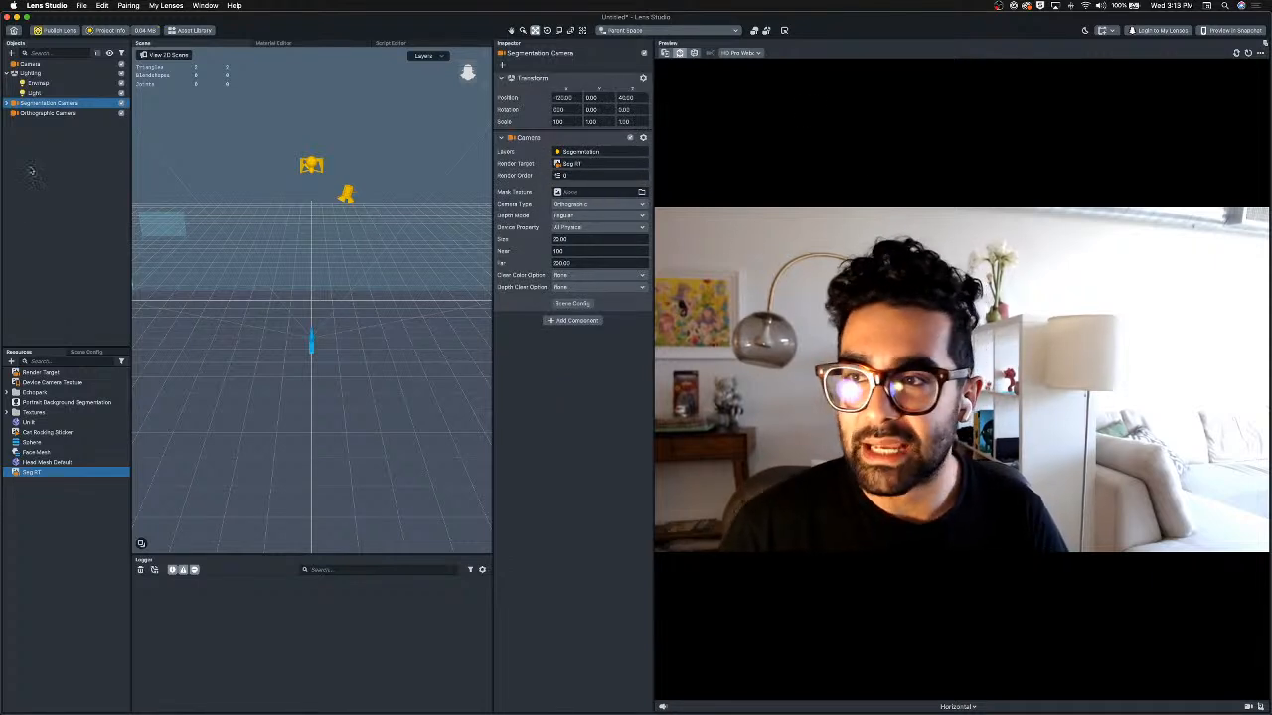
pyautogui.click(47, 113)
pyautogui.click(11, 52)
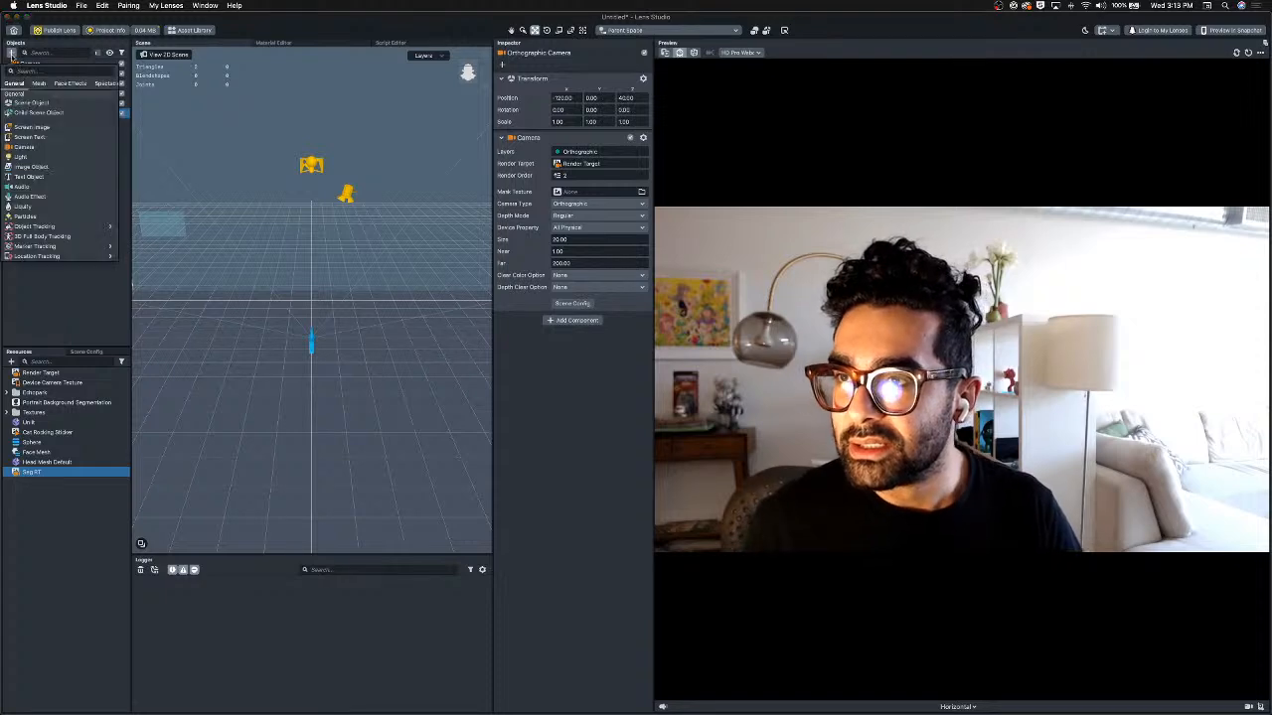
pyautogui.press('Escape')
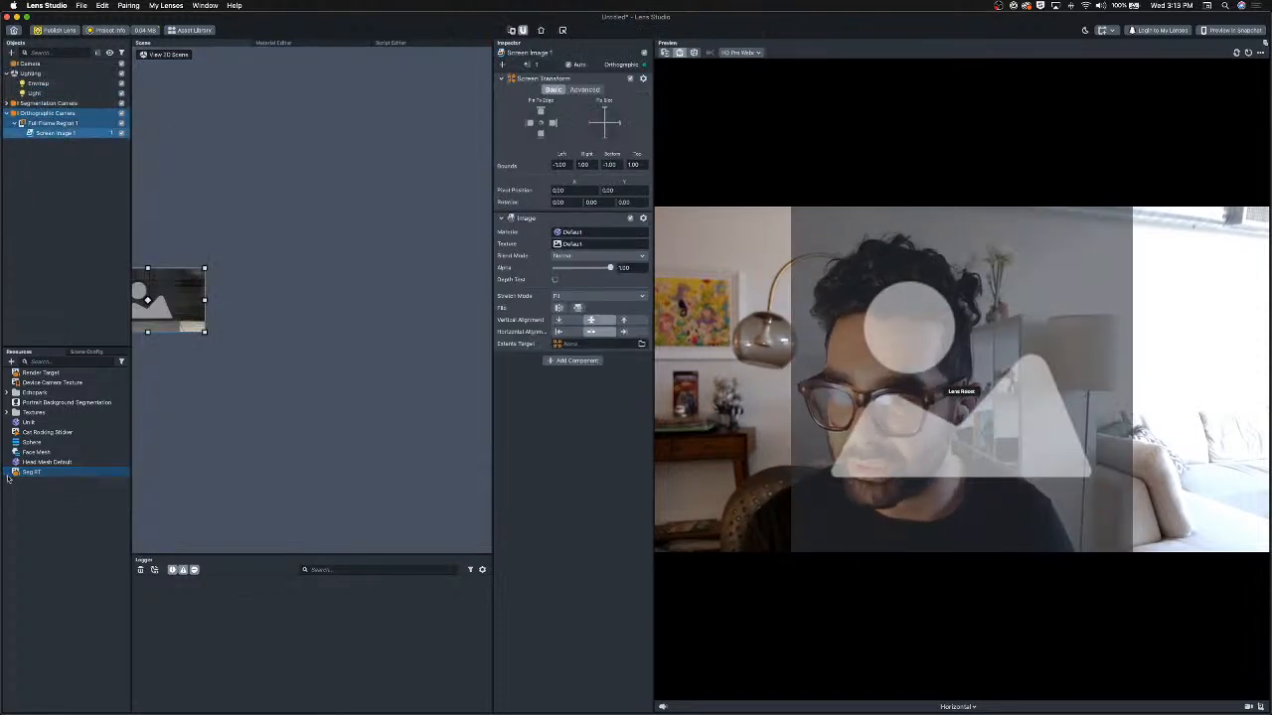
# Set Screen Image 1's texture to Seg RT and nudge the image slightly right in the scene.
pyautogui.moveTo(655, 283); pyautogui.dragTo(612, 245)
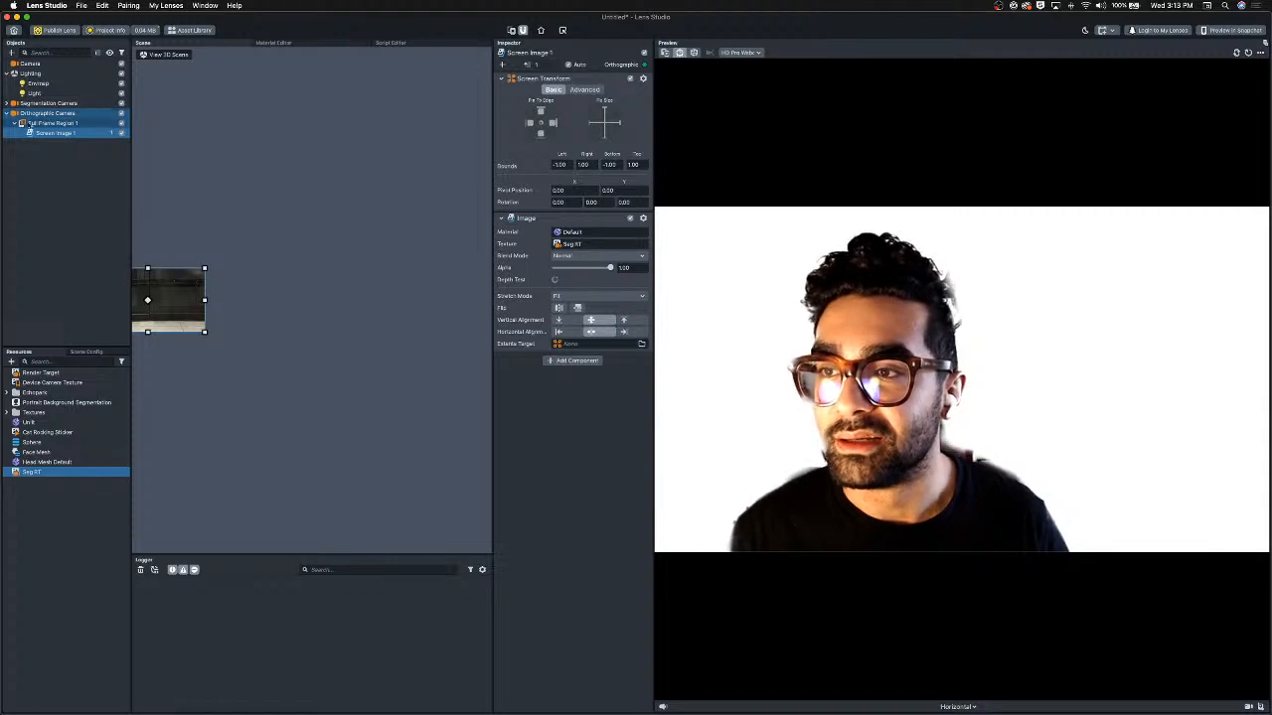
pyautogui.press('super+z')
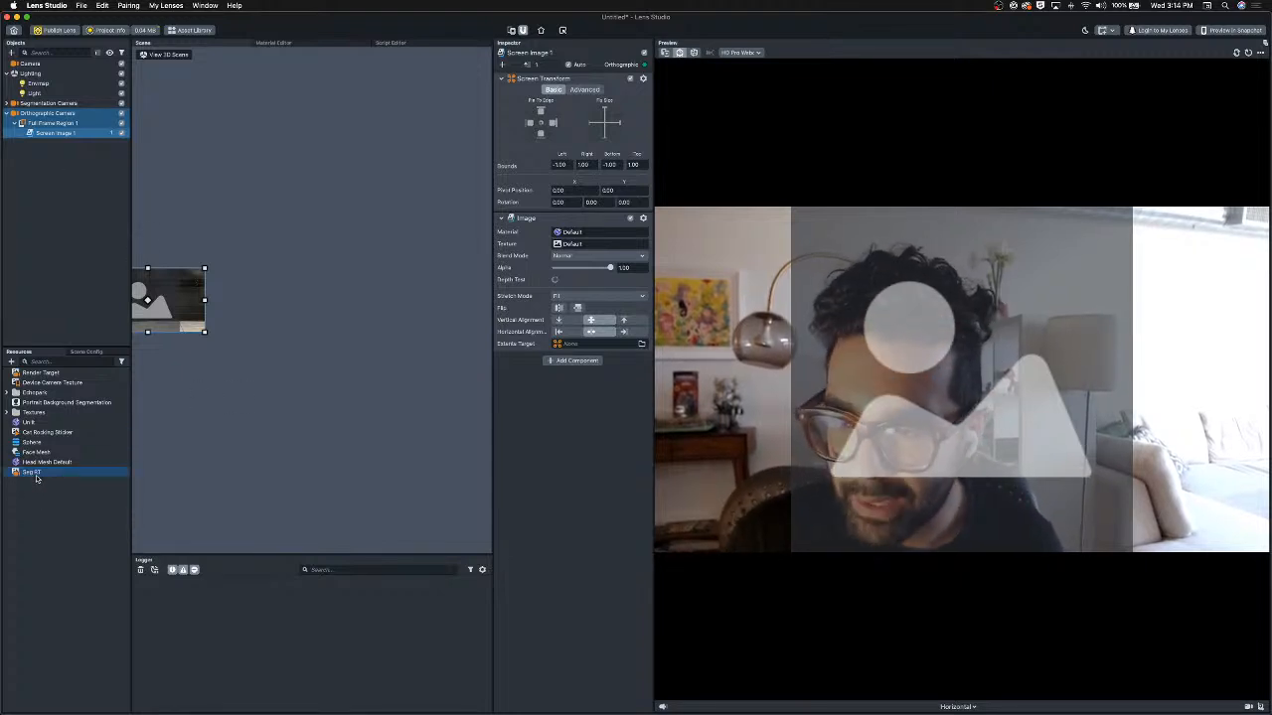
pyautogui.moveTo(36, 473); pyautogui.dragTo(596, 244)
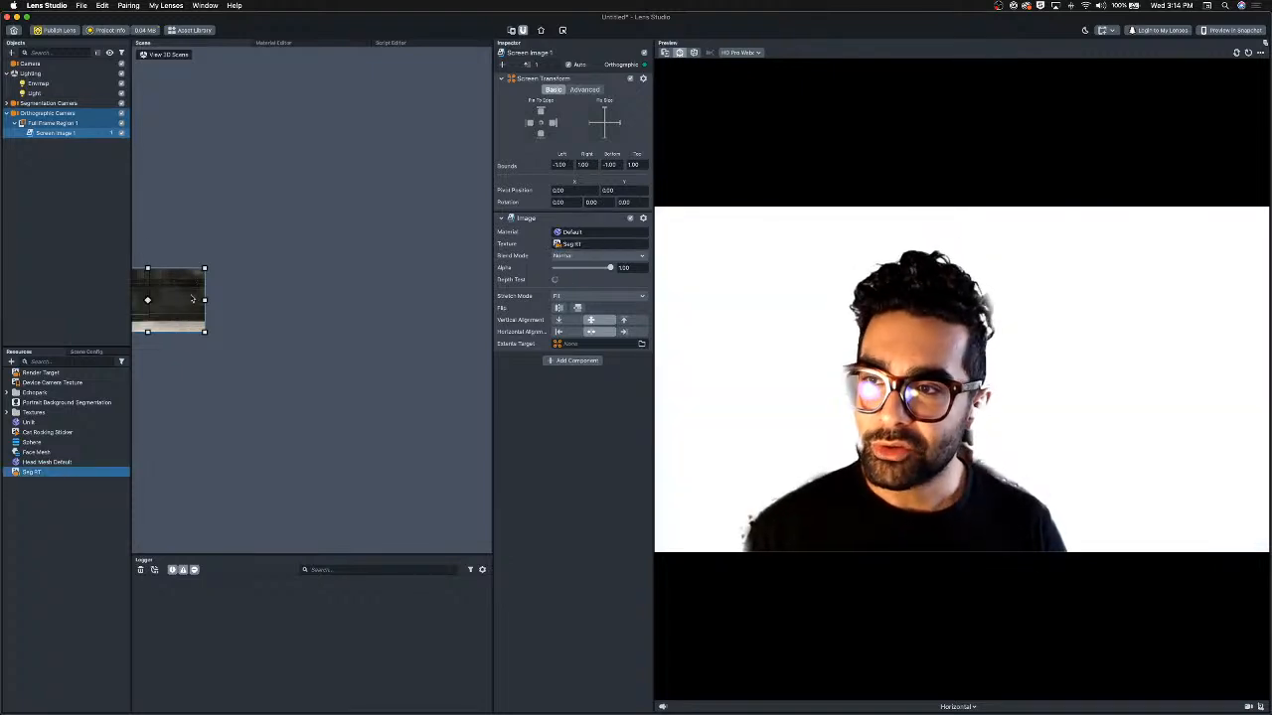
pyautogui.moveTo(186, 300)
pyautogui.mouseDown()
pyautogui.moveTo(252, 299)
pyautogui.moveTo(209, 307)
pyautogui.mouseUp()
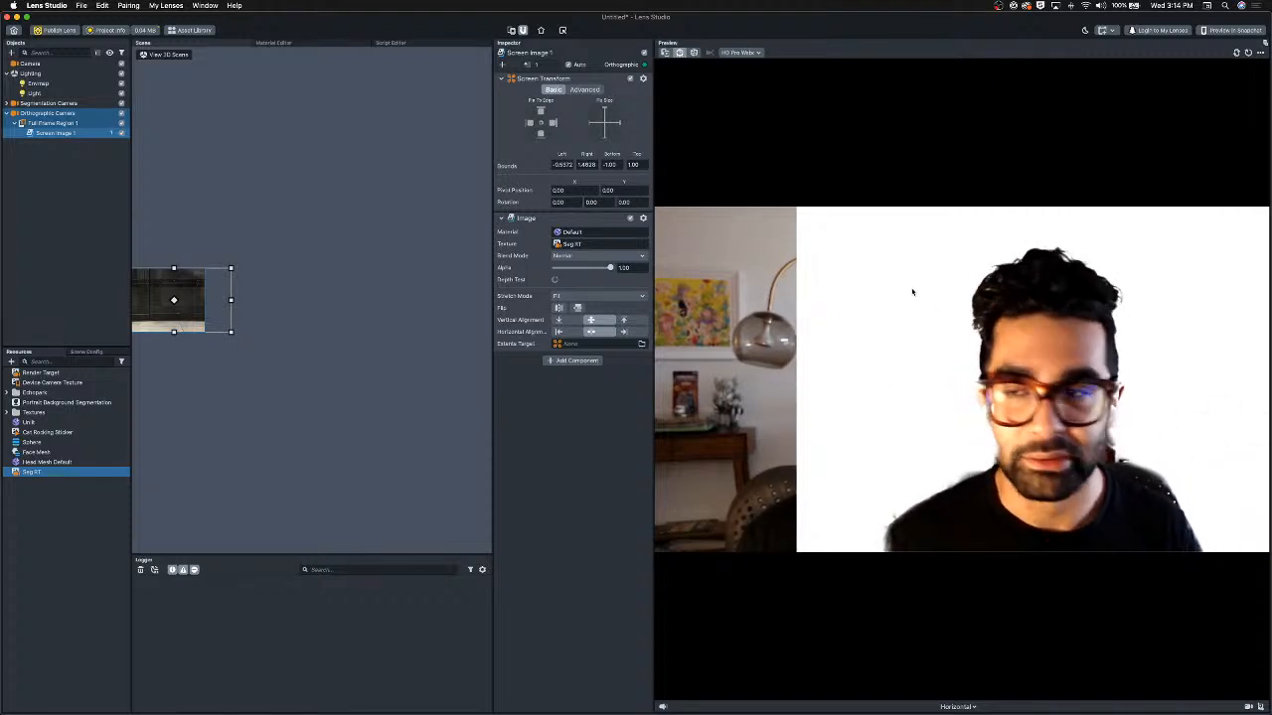
# Rename the Unlit material used by Screen Image 0 to Segmentation Mat.
pyautogui.click(8, 103)
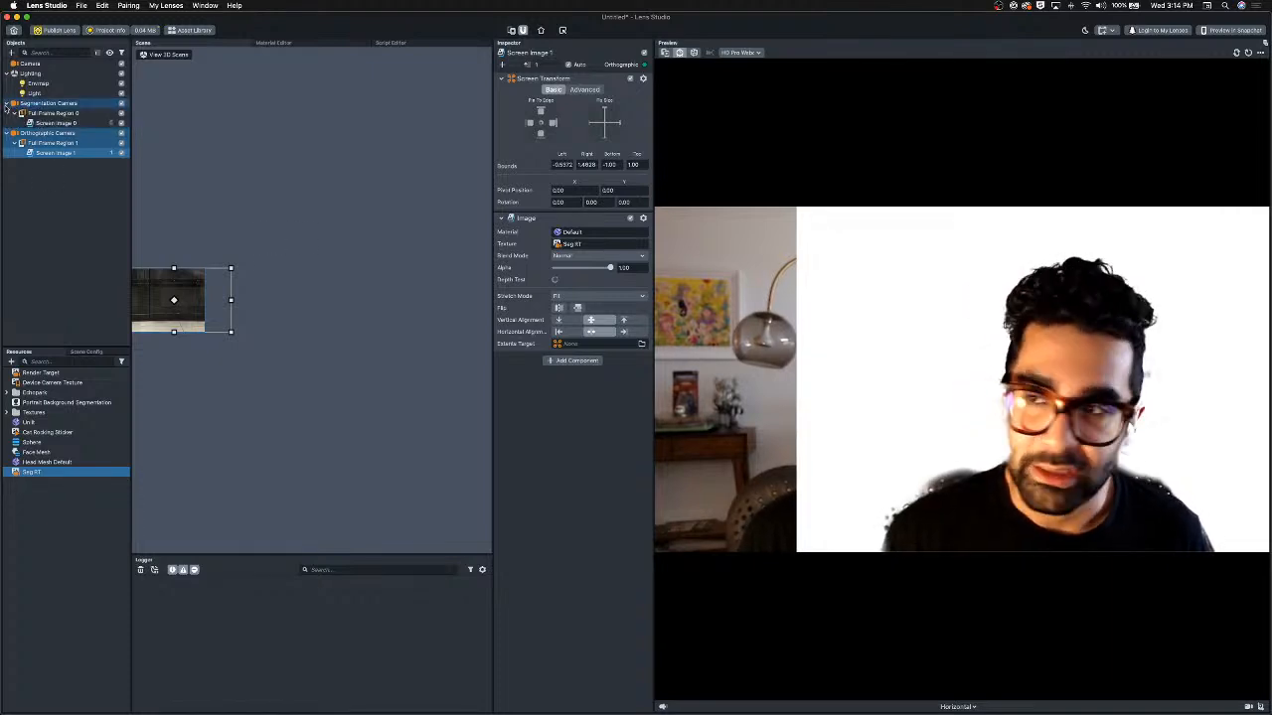
pyautogui.click(55, 123)
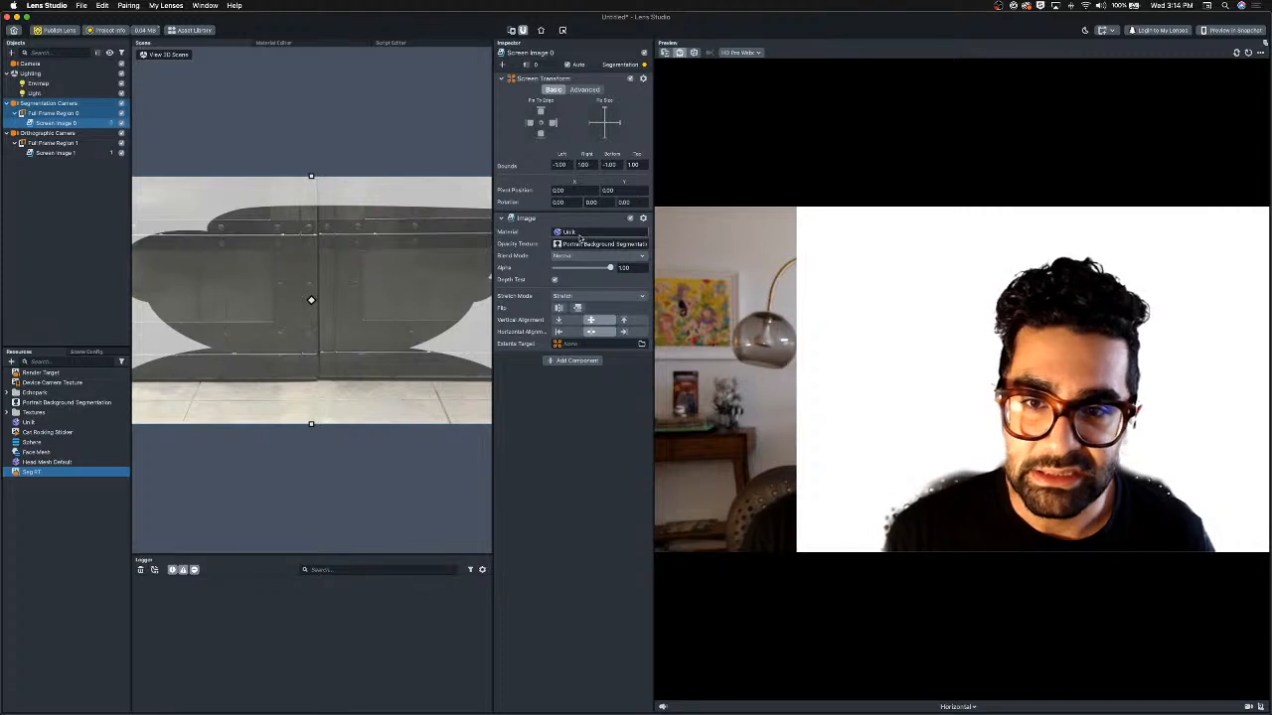
pyautogui.click(32, 423)
pyautogui.press('Return')
pyautogui.write('Seg')
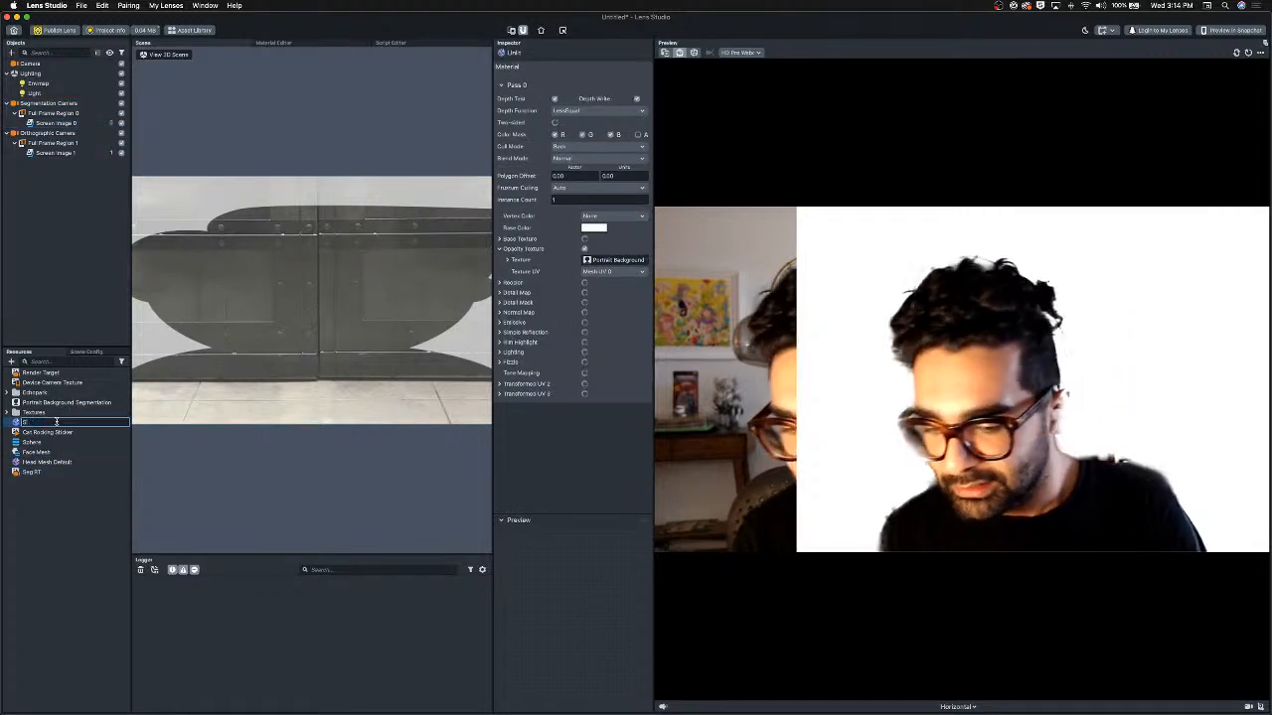
pyautogui.write('menta')
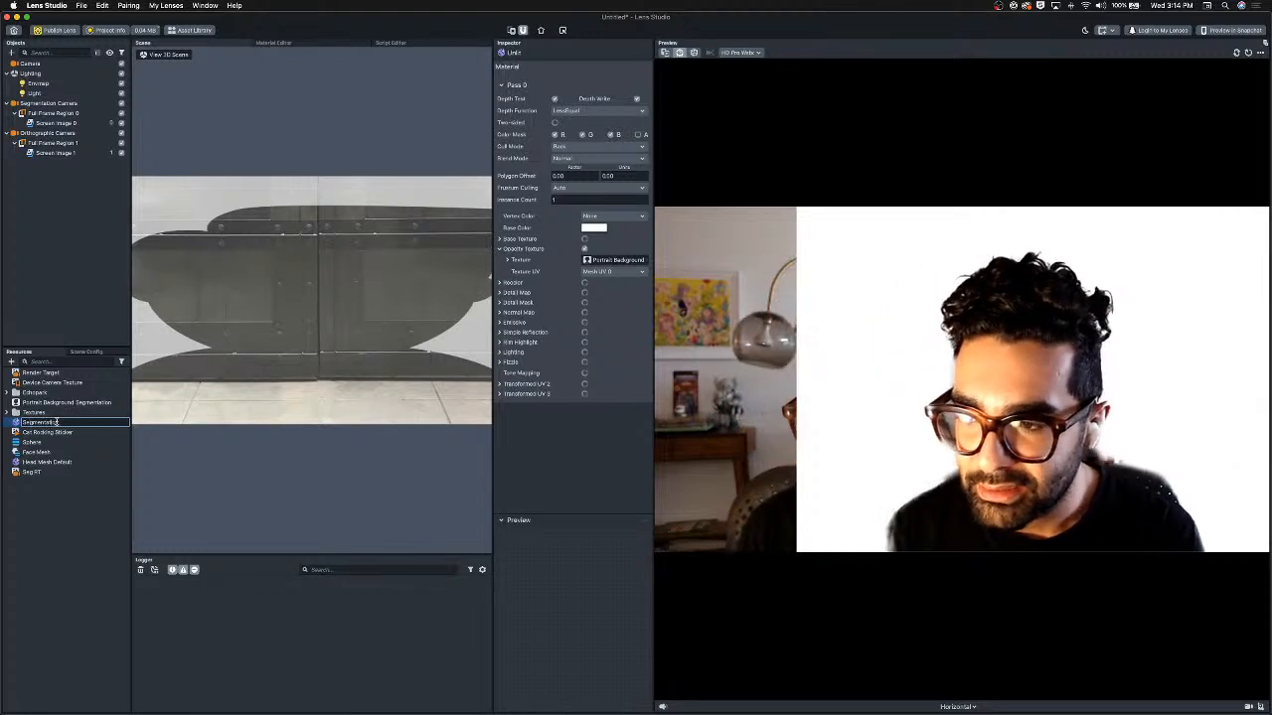
pyautogui.write('tion Mat')
pyautogui.press('Return')
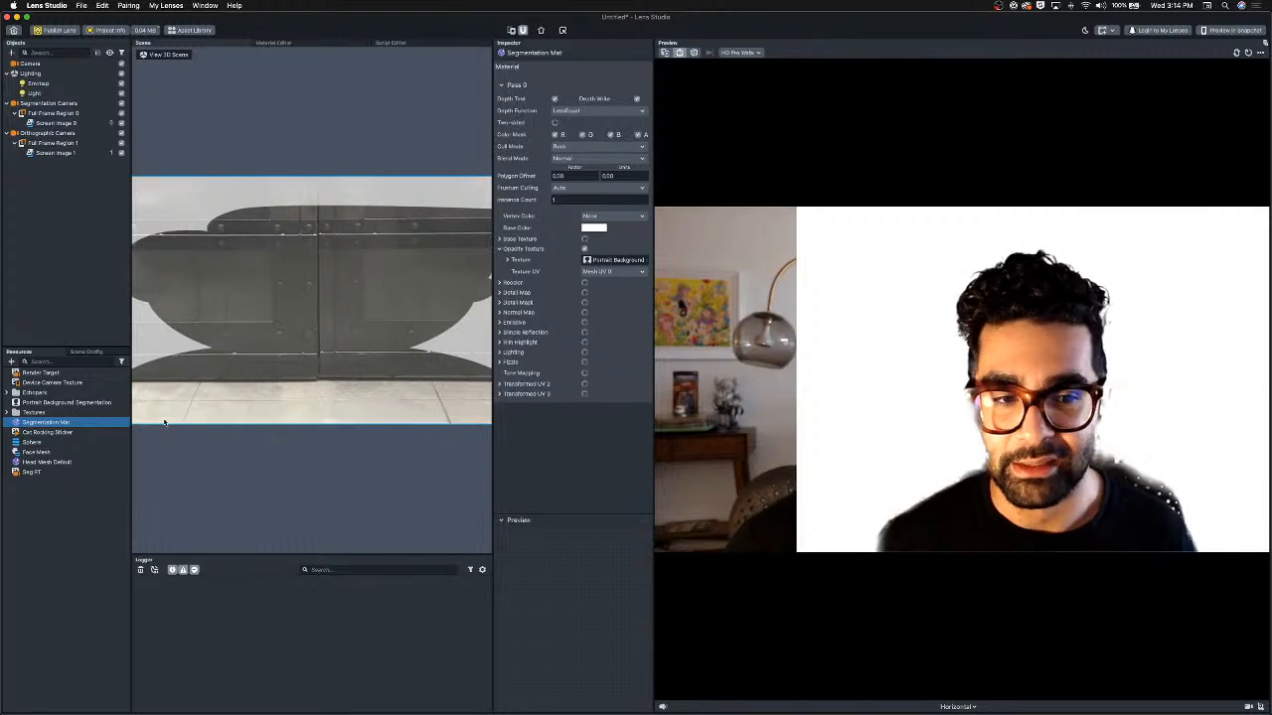
# Set Seg RT's clear color option to Color, using black at 0% opacity.
pyautogui.click(44, 473)
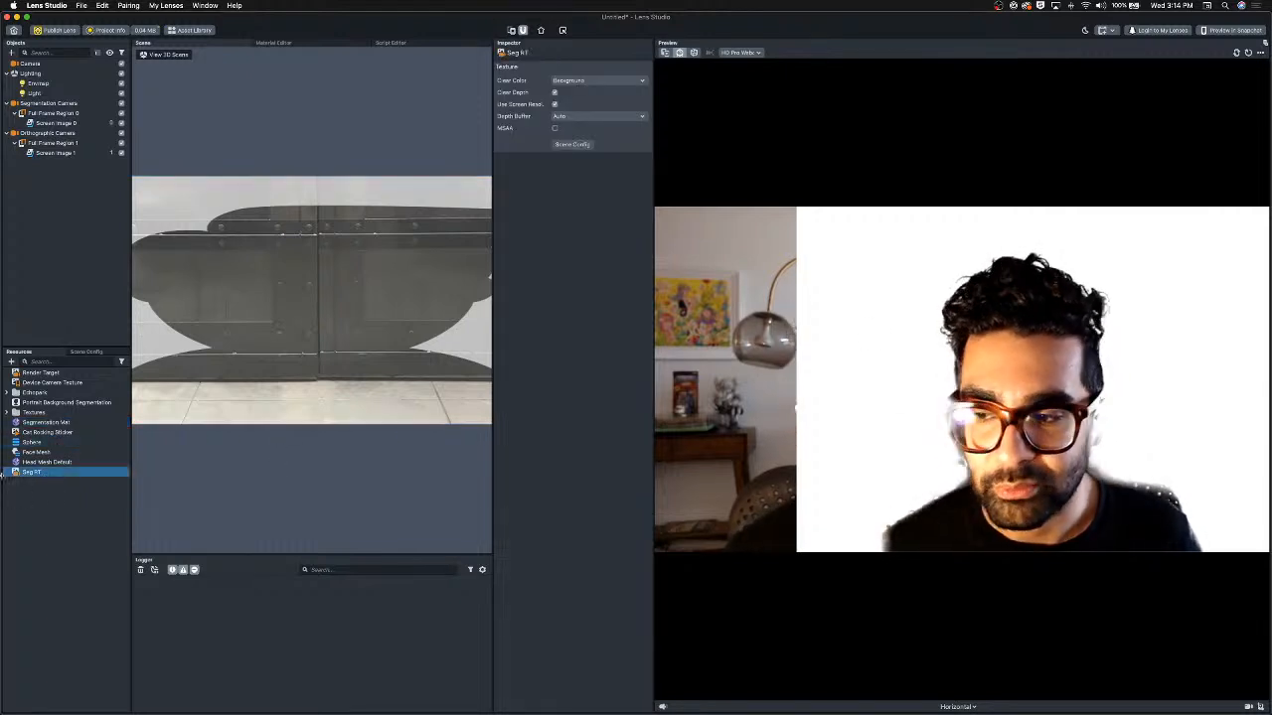
pyautogui.click(580, 80)
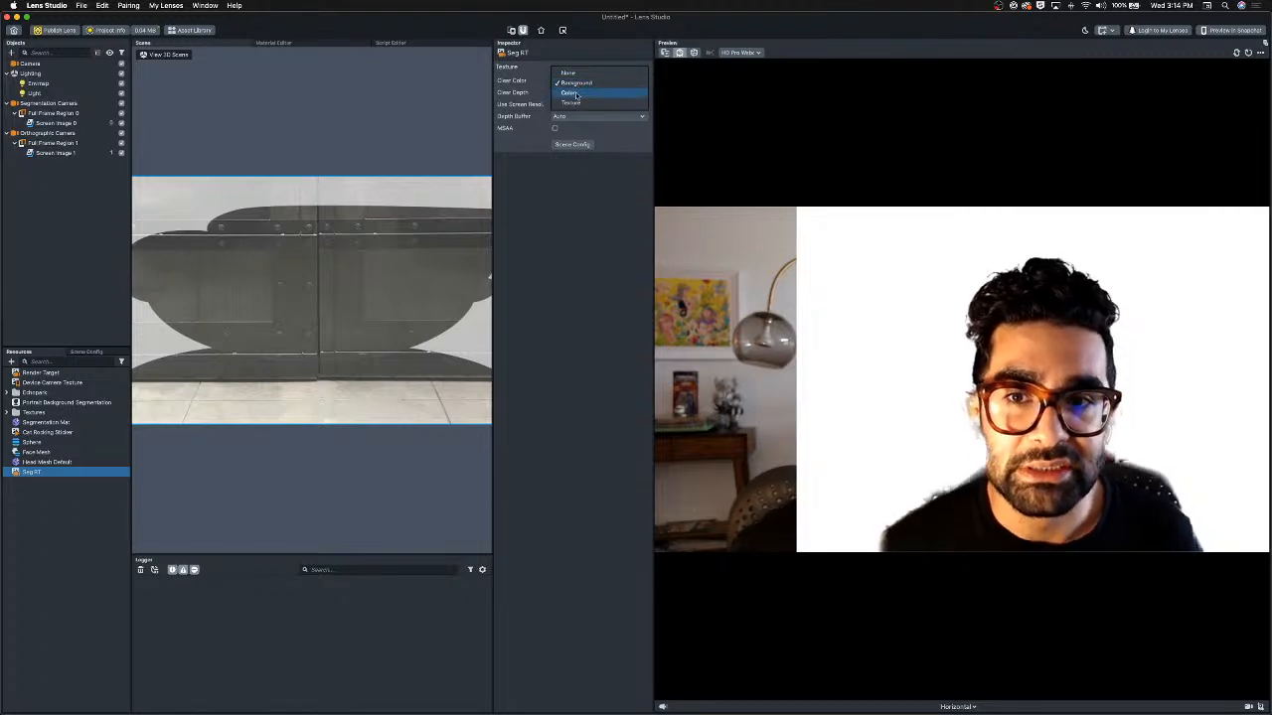
pyautogui.click(570, 93)
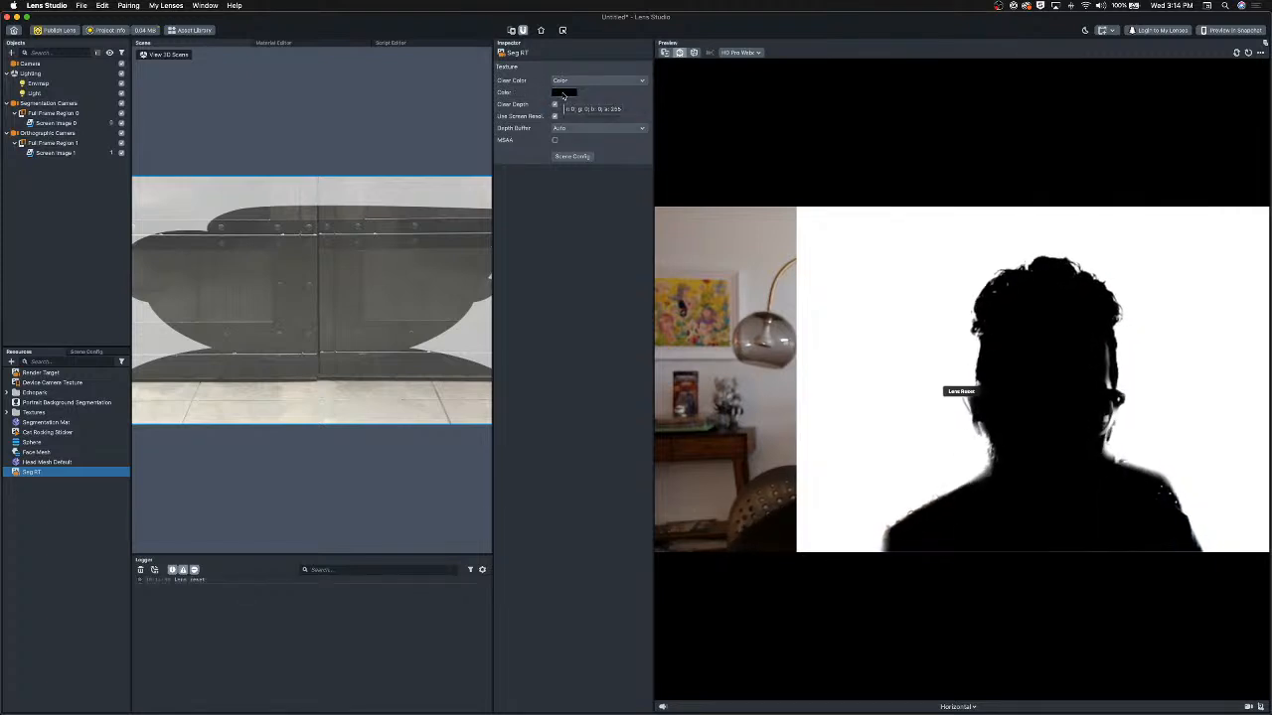
pyautogui.click(563, 92)
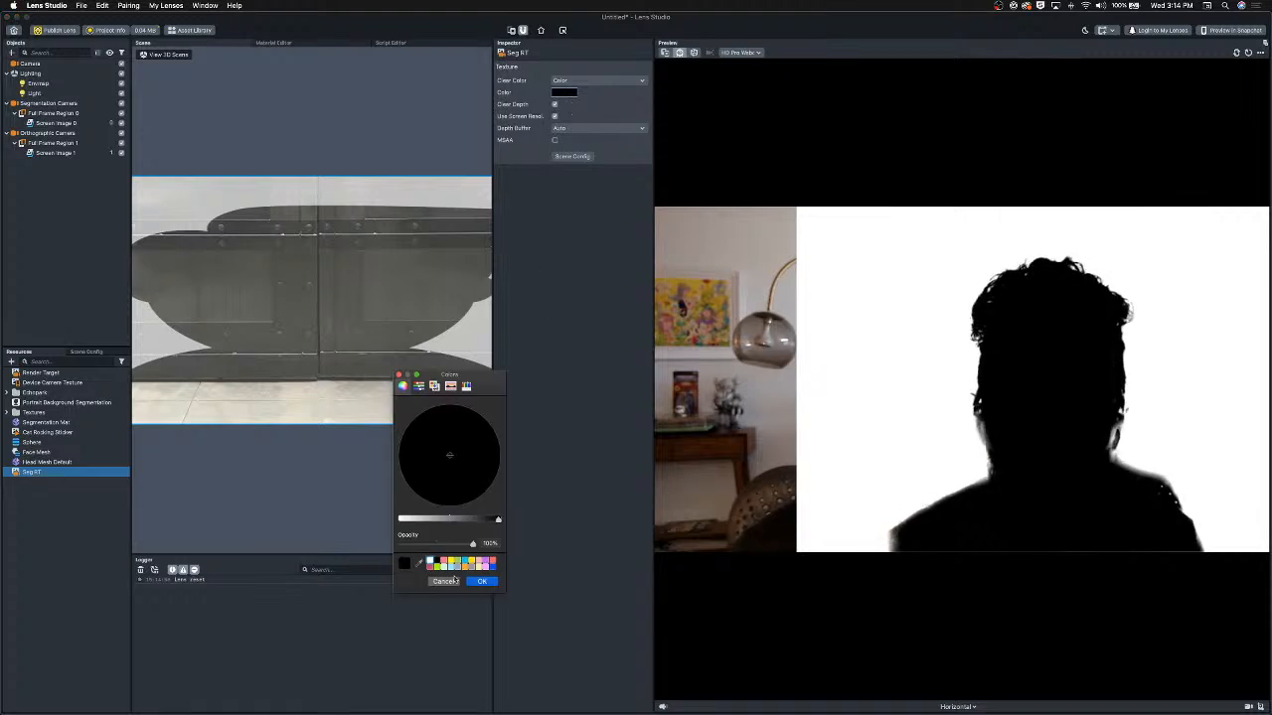
pyautogui.moveTo(473, 543); pyautogui.dragTo(401, 545)
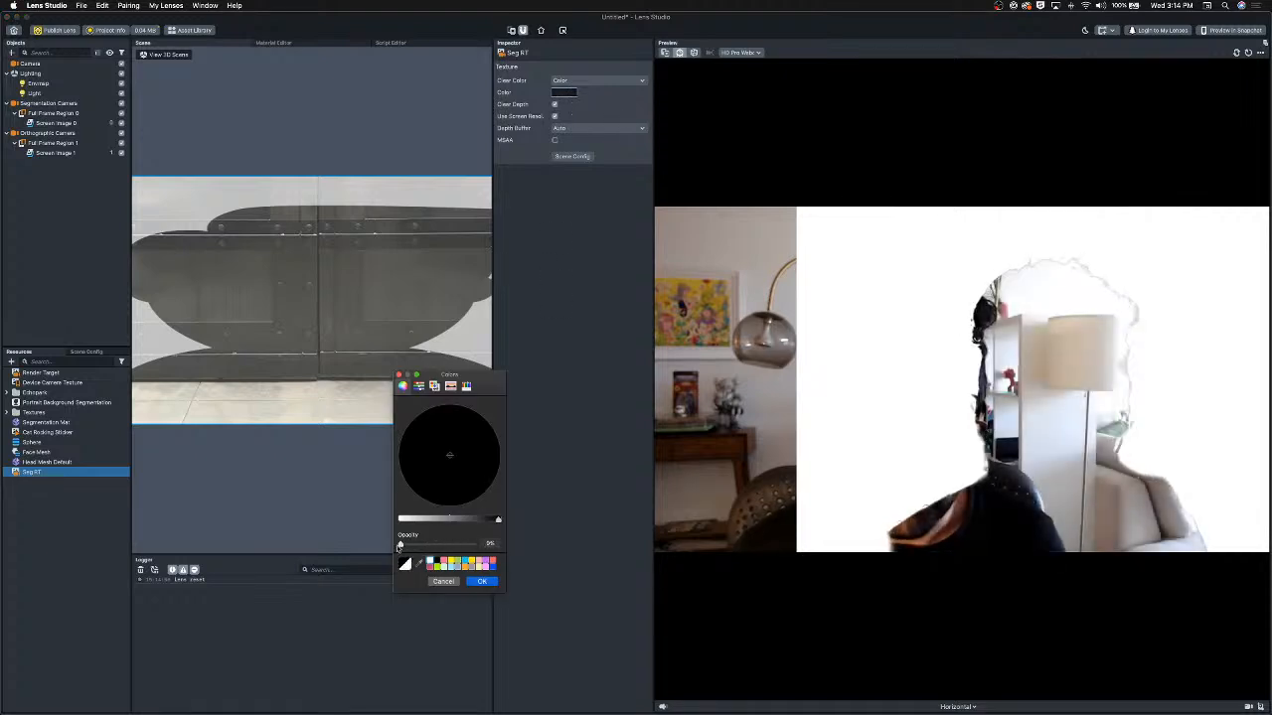
pyautogui.click(481, 582)
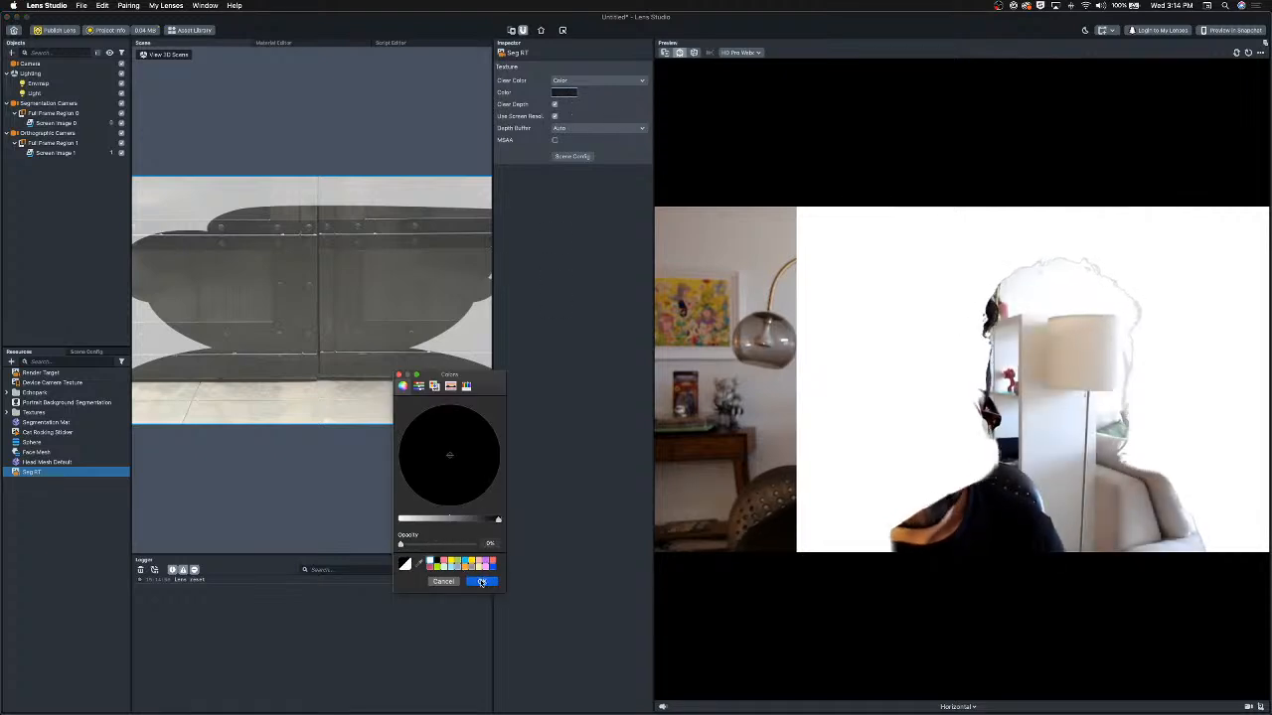
# Turn the Segmentation Mat's alpha color-mode channel off and back on.
pyautogui.click(45, 422)
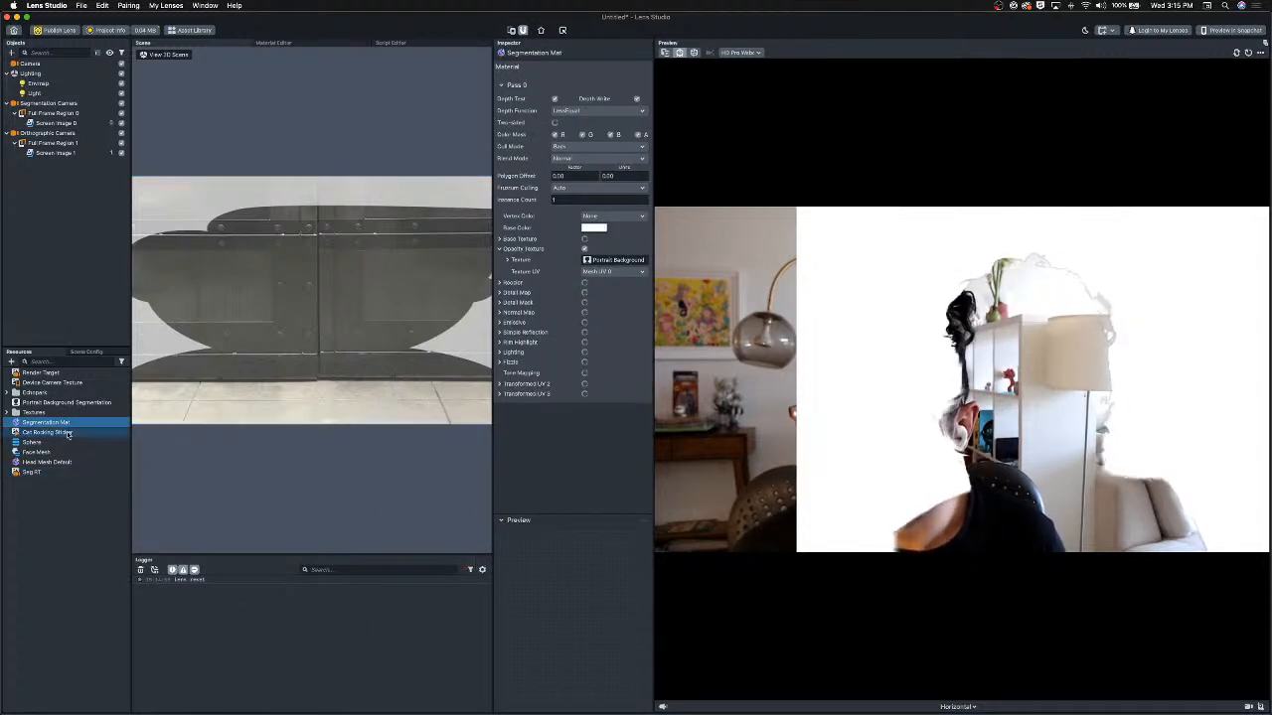
pyautogui.click(638, 135)
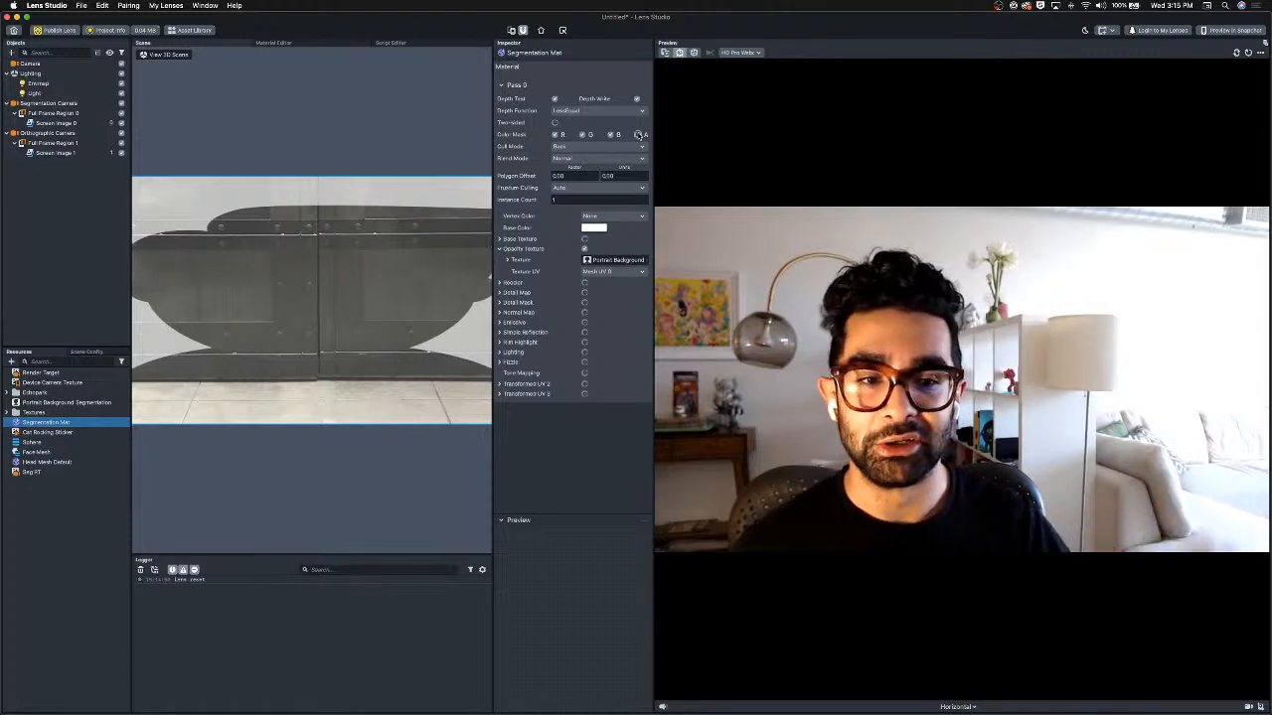
pyautogui.click(638, 135)
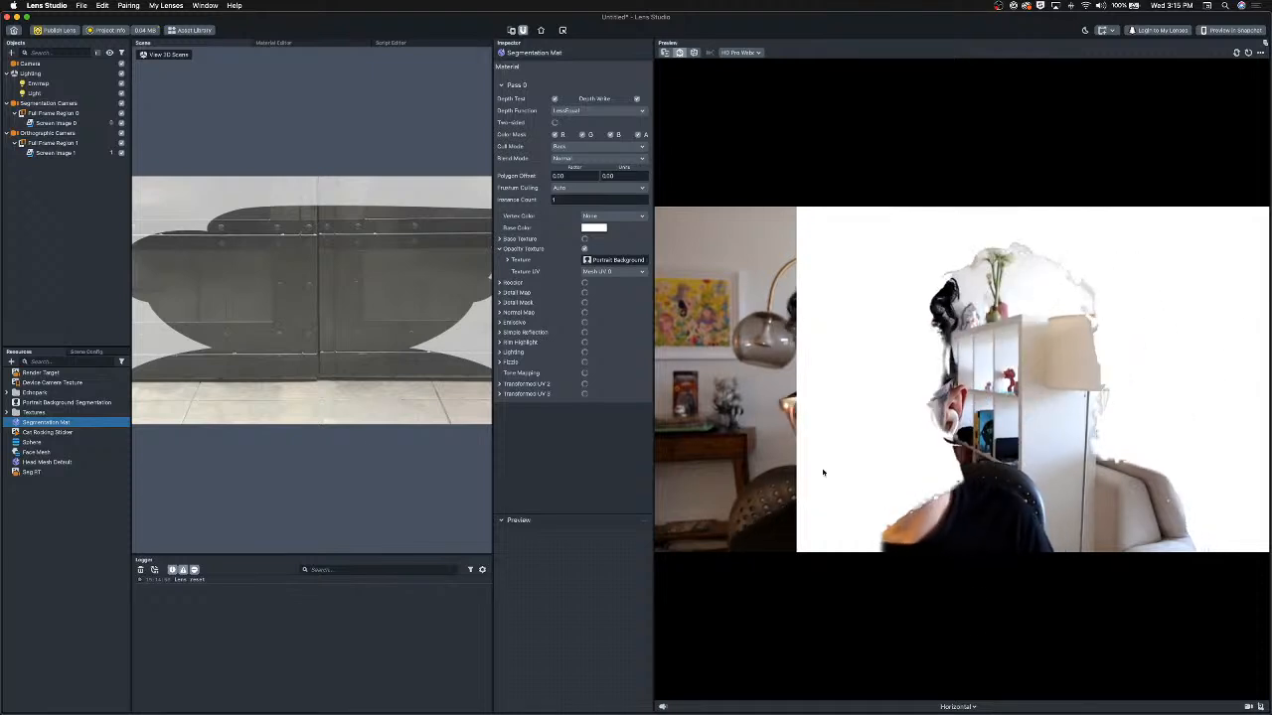
# Turn on Invert Mask for the Portrait Background Segmentation texture.
pyautogui.click(38, 402)
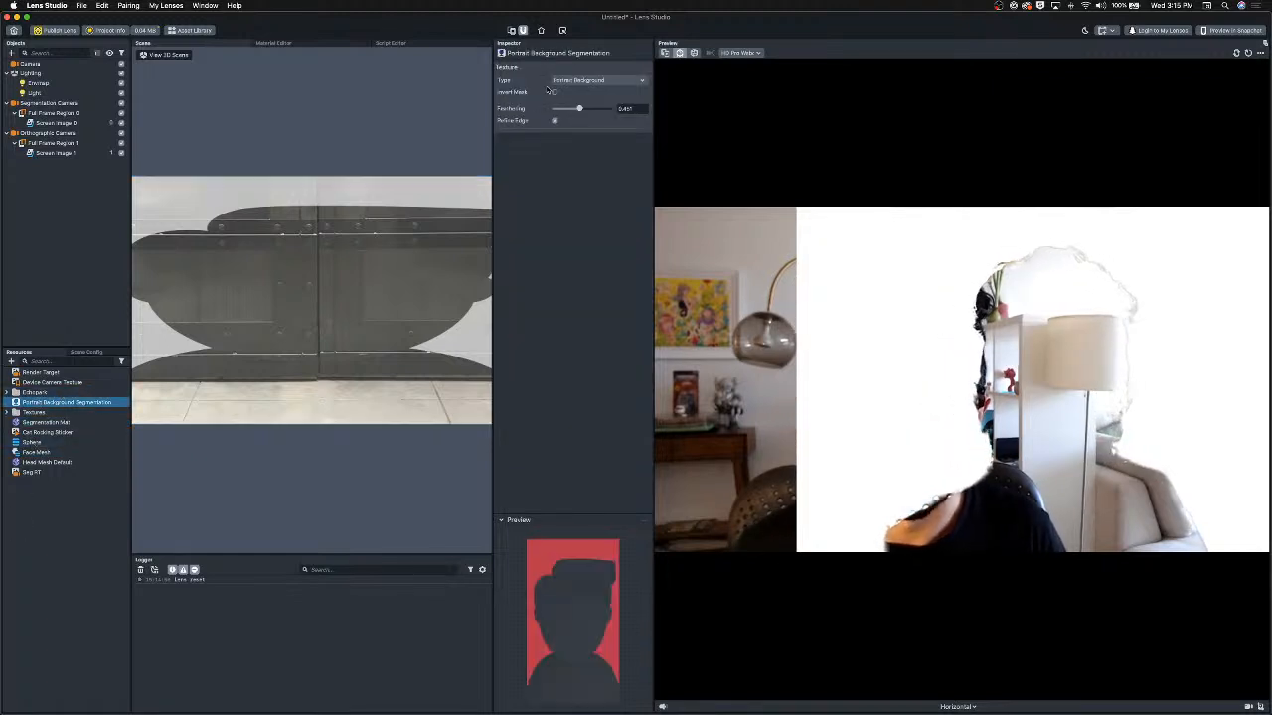
pyautogui.click(554, 92)
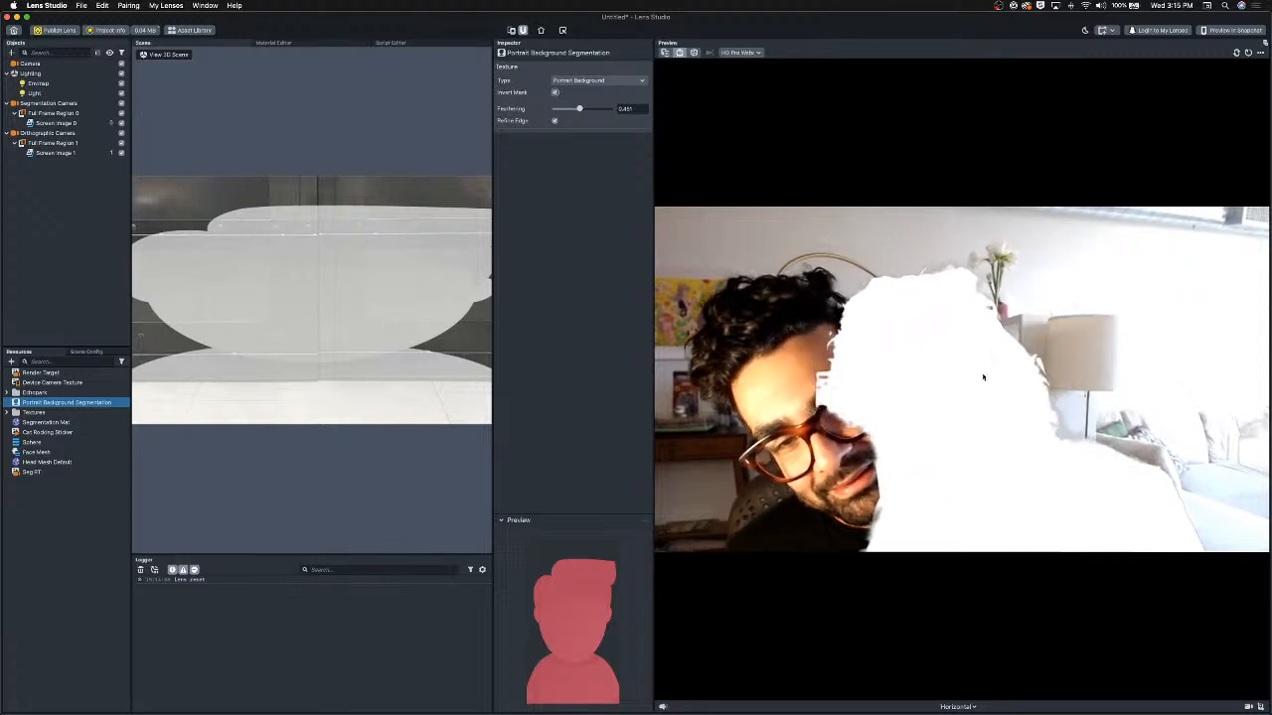
# Enable the Segmentation Mat's base texture and assign Device Camera Texture to it.
pyautogui.click(60, 422)
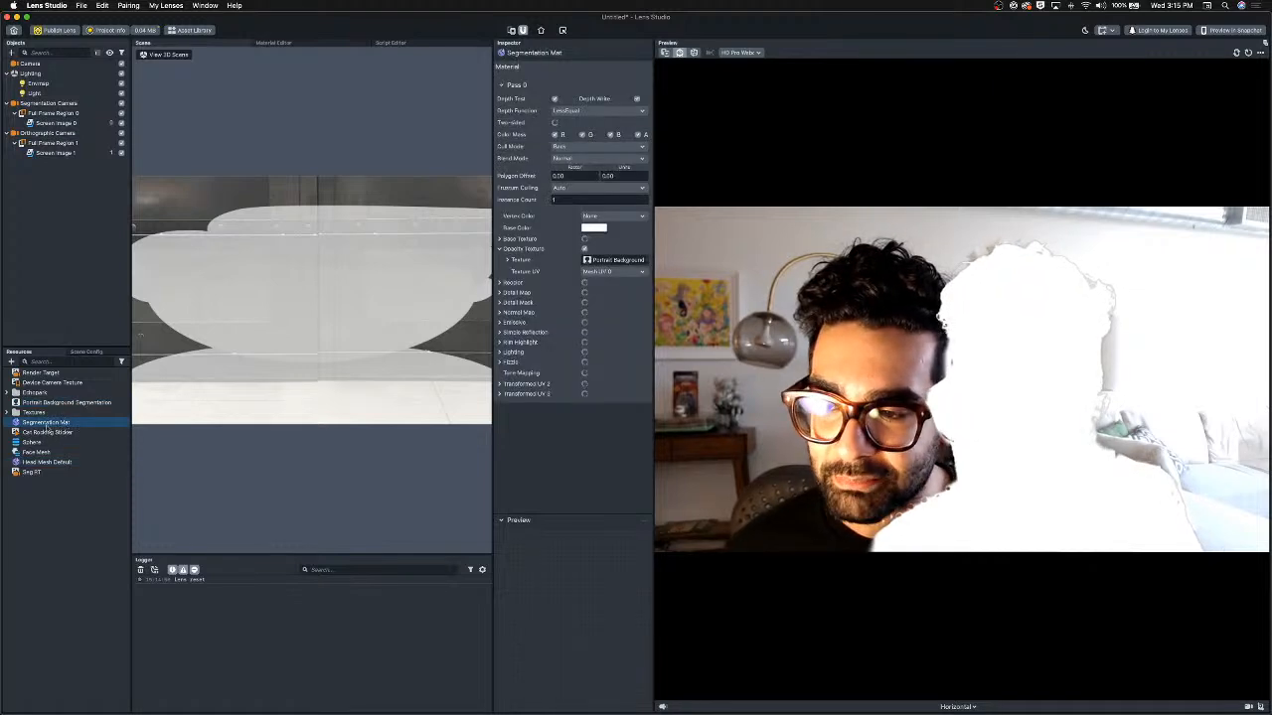
pyautogui.click(584, 240)
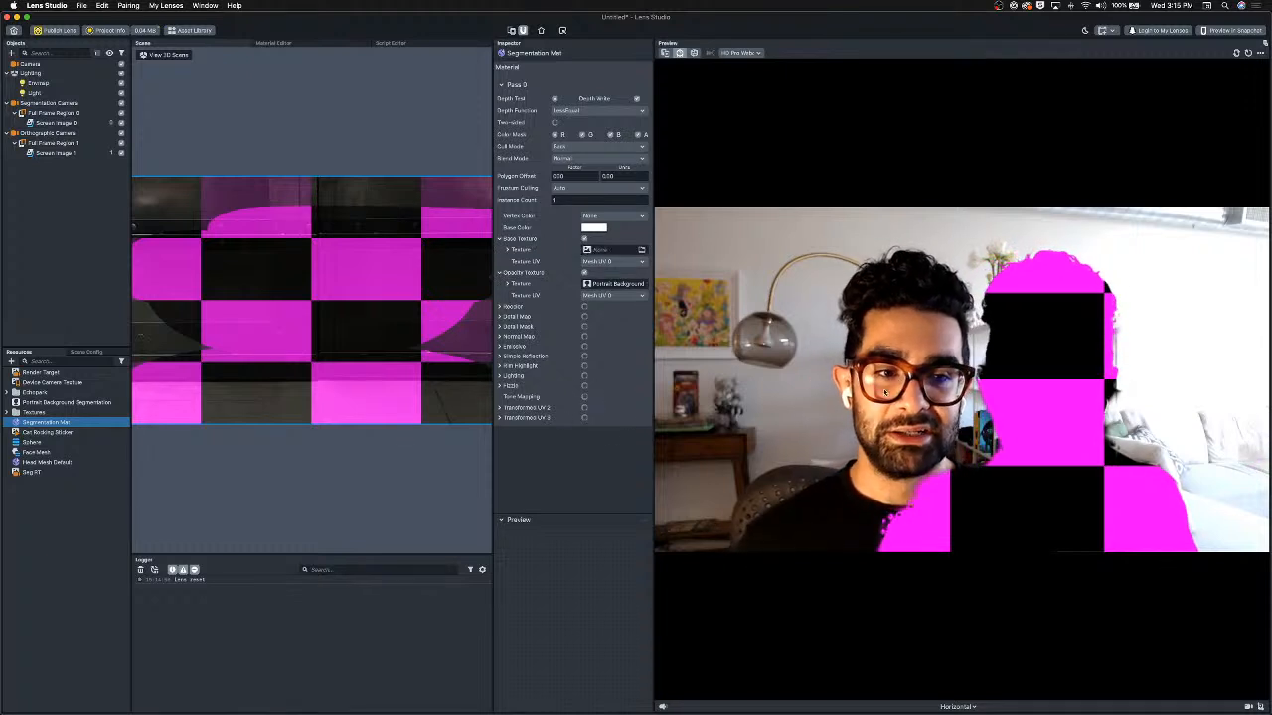
pyautogui.moveTo(61, 383); pyautogui.dragTo(103, 383)
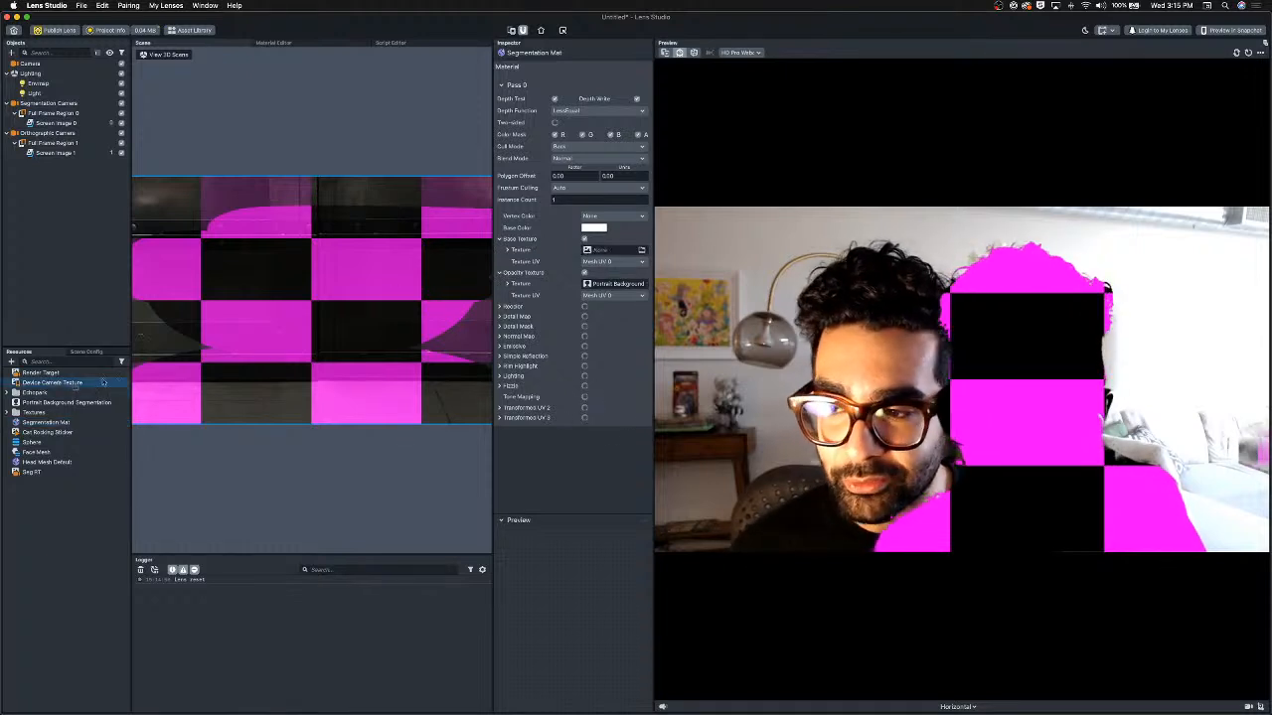
pyautogui.moveTo(614, 254); pyautogui.dragTo(611, 250)
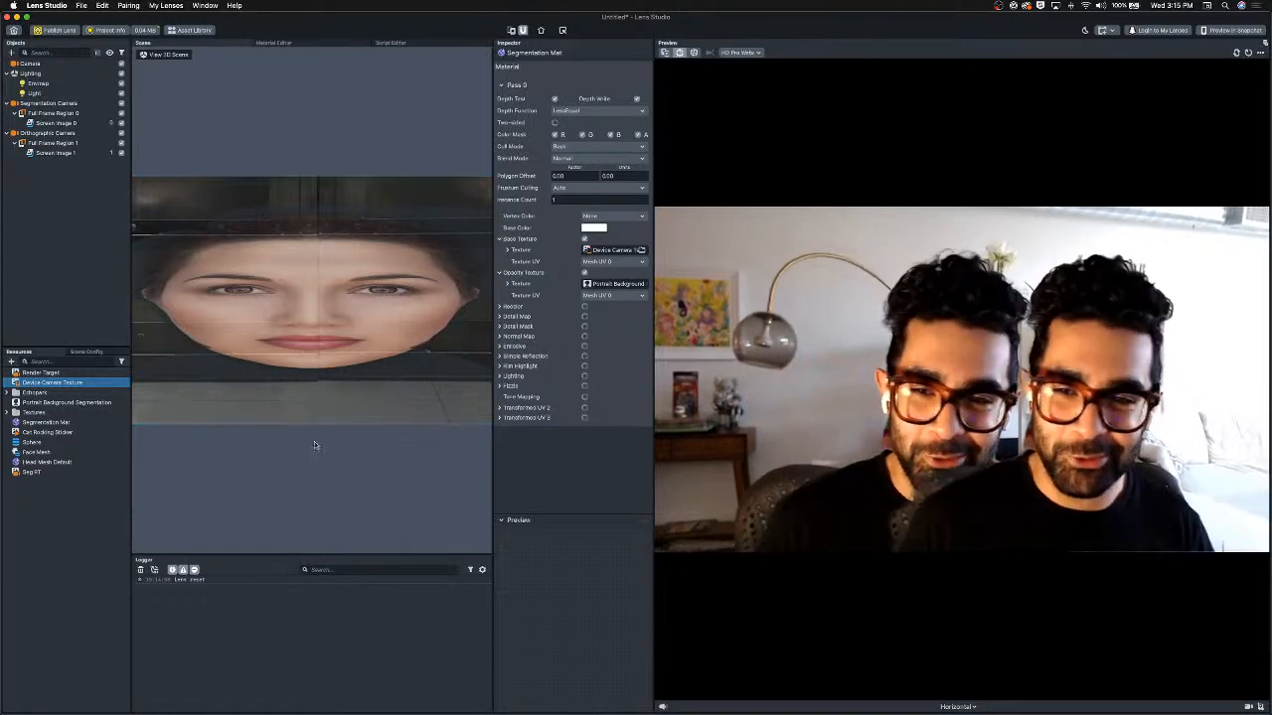
# Duplicate Screen Image 1 and shrink the copy, placing it toward the lower left of the frame.
pyautogui.click(70, 144)
pyautogui.click(55, 153)
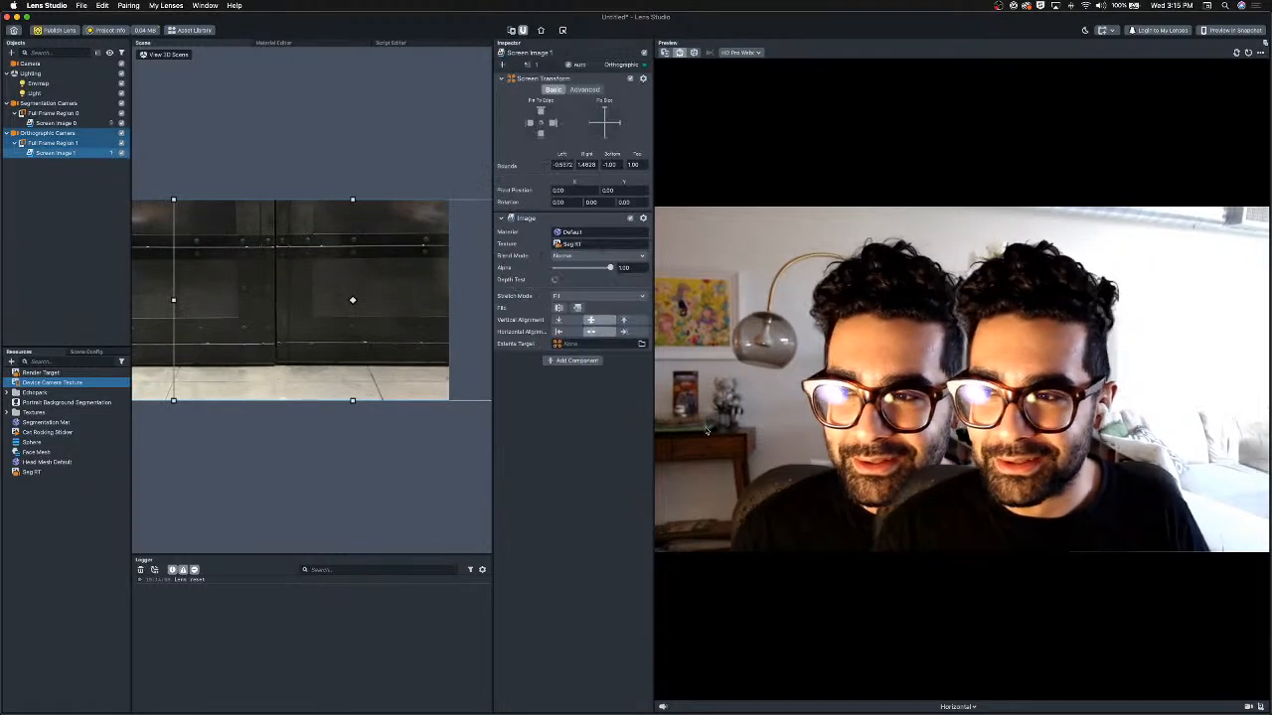
pyautogui.press('super+d')
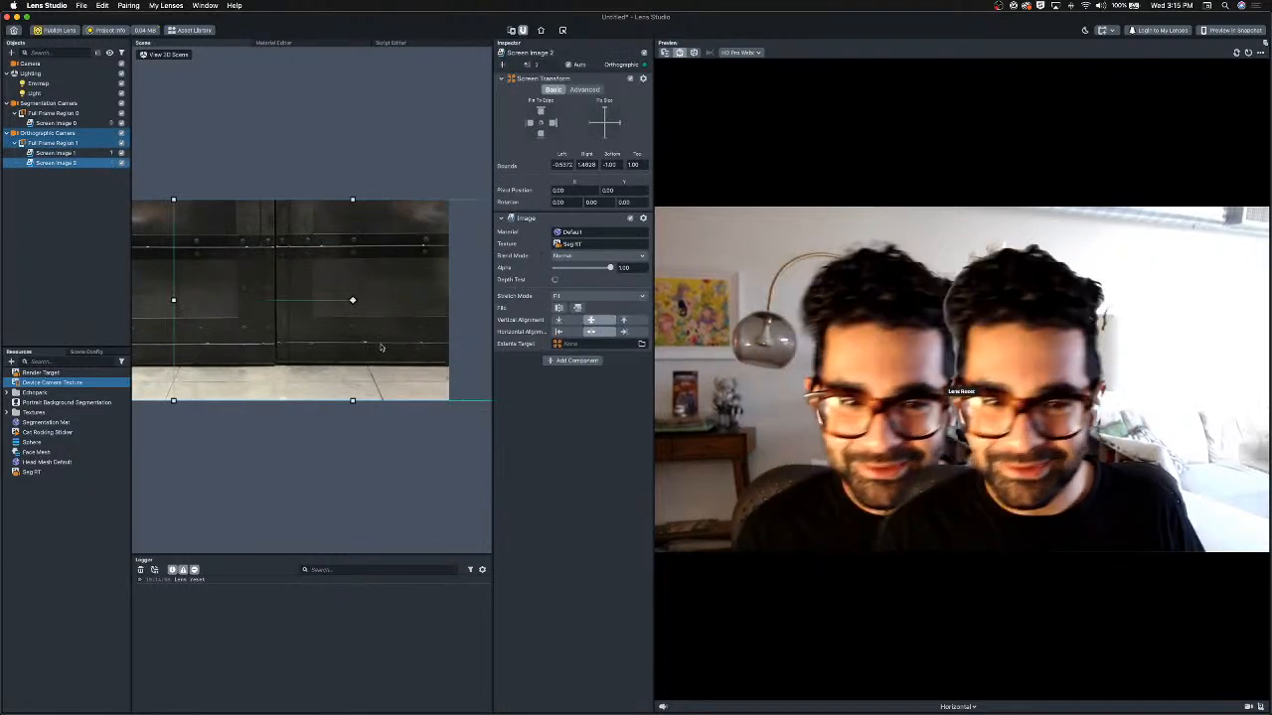
pyautogui.moveTo(381, 348); pyautogui.dragTo(248, 354)
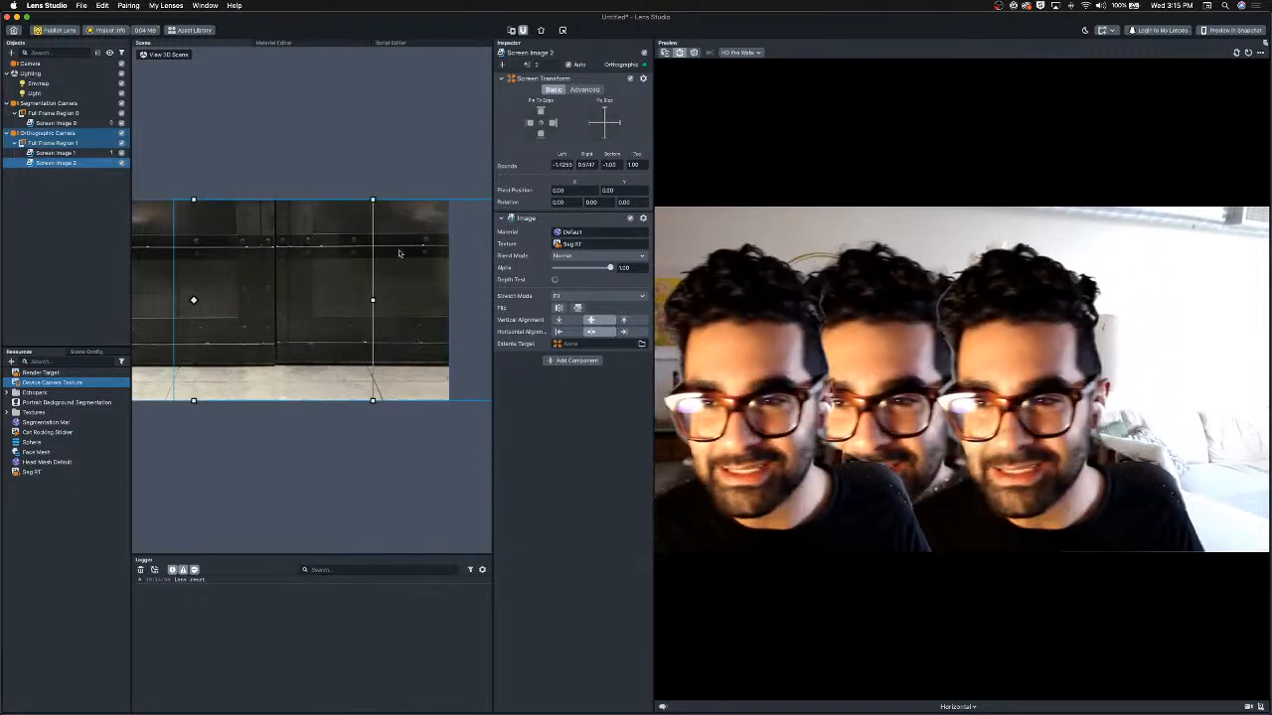
pyautogui.scroll(-2, 374, 249)
pyautogui.scroll(-1, 374, 249)
pyautogui.moveTo(358, 224); pyautogui.dragTo(279, 258)
pyautogui.moveTo(236, 311); pyautogui.dragTo(281, 330)
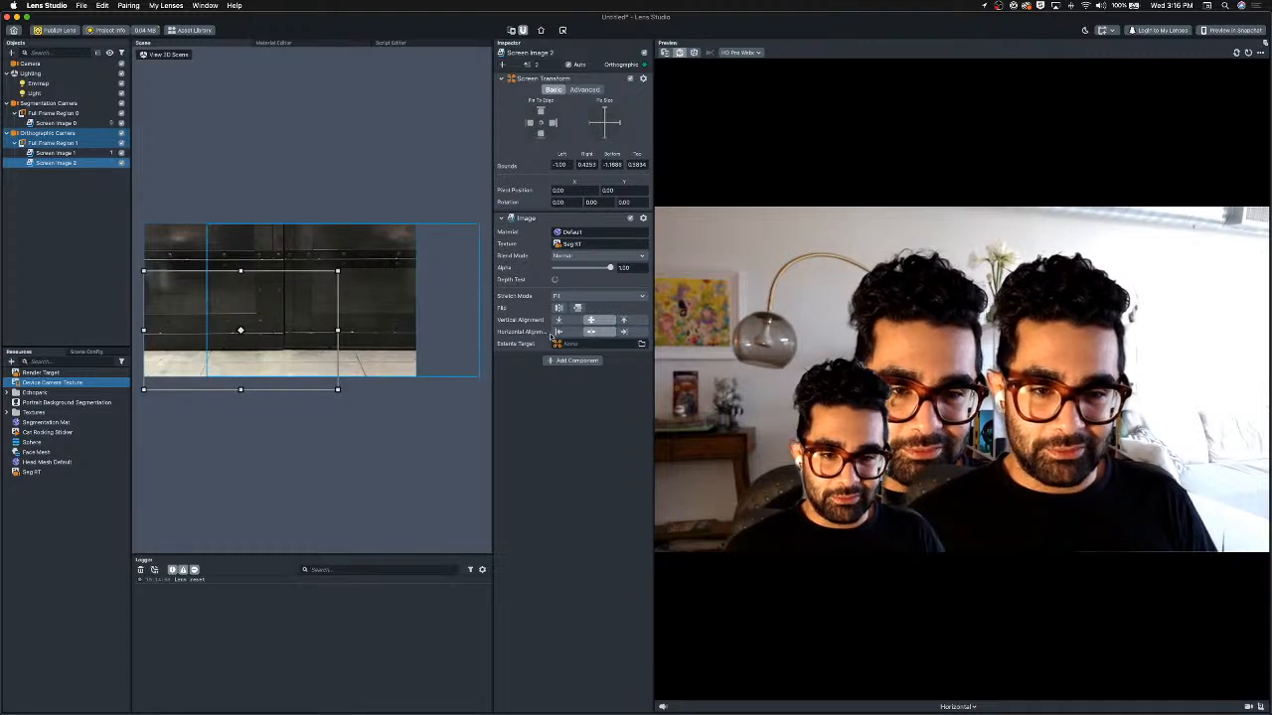
# Shrink Screen Image 1 toward the lower right of the frame and duplicate it.
pyautogui.click(433, 287)
pyautogui.moveTo(478, 225); pyautogui.dragTo(429, 256)
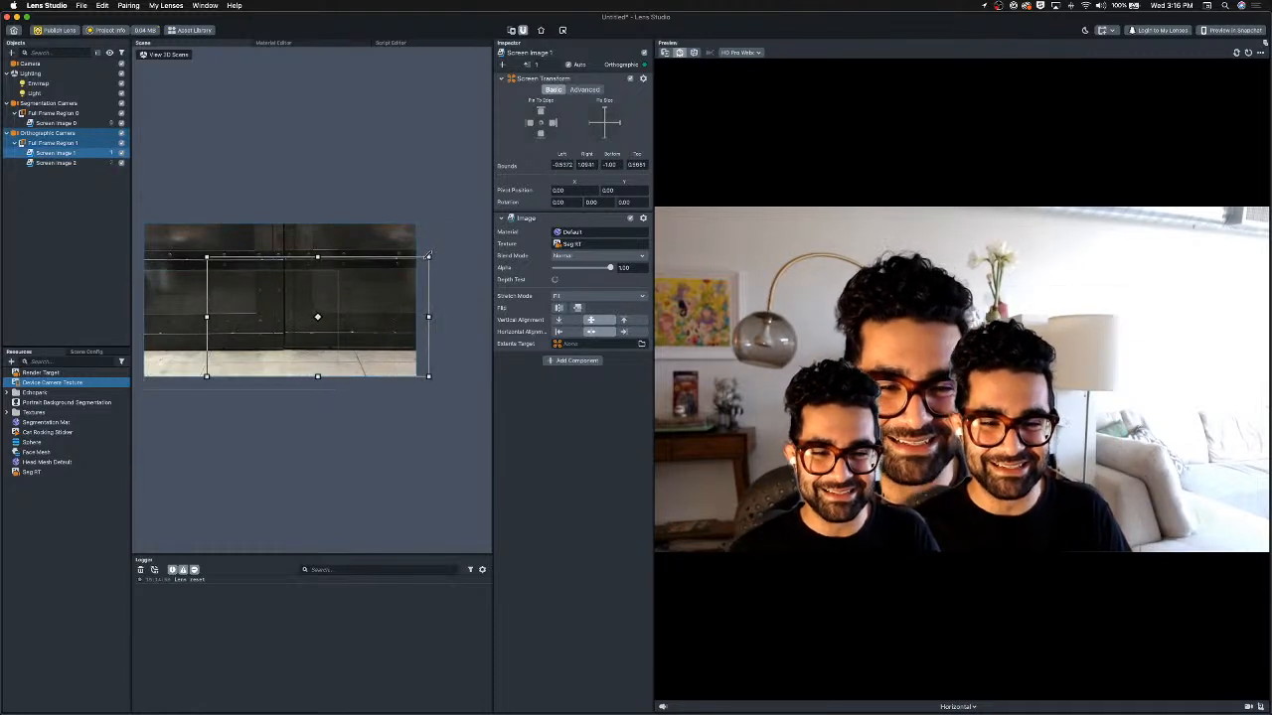
pyautogui.press('super+d')
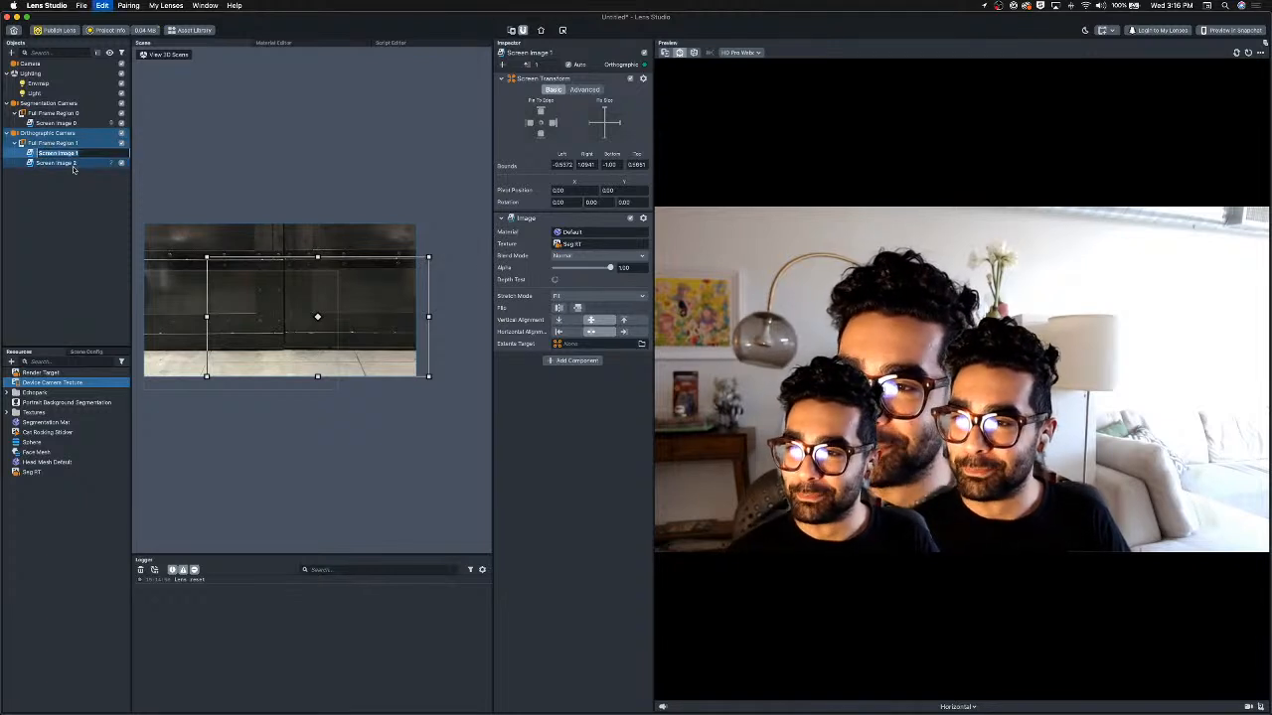
# Resize Screen Image 1 back so it covers the full frame.
pyautogui.click(68, 213)
pyautogui.click(56, 153)
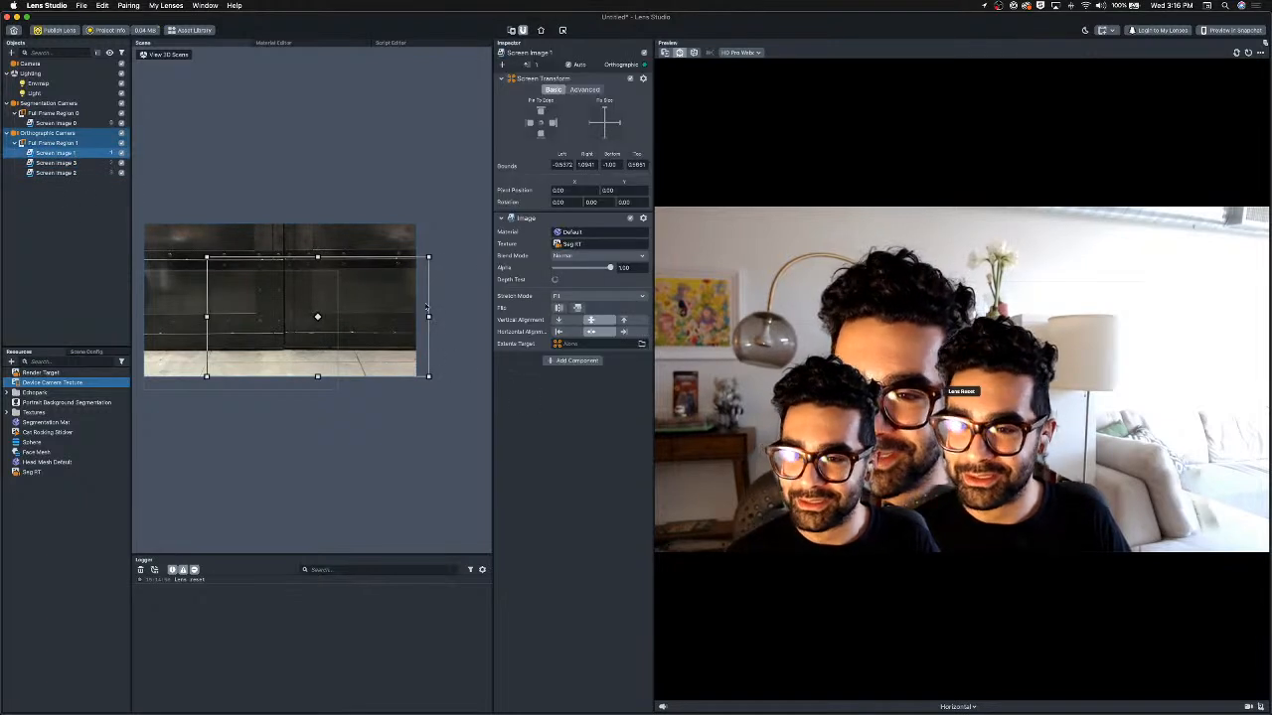
pyautogui.moveTo(392, 298); pyautogui.dragTo(358, 284)
pyautogui.moveTo(388, 241); pyautogui.dragTo(405, 227)
pyautogui.moveTo(170, 360); pyautogui.dragTo(143, 375)
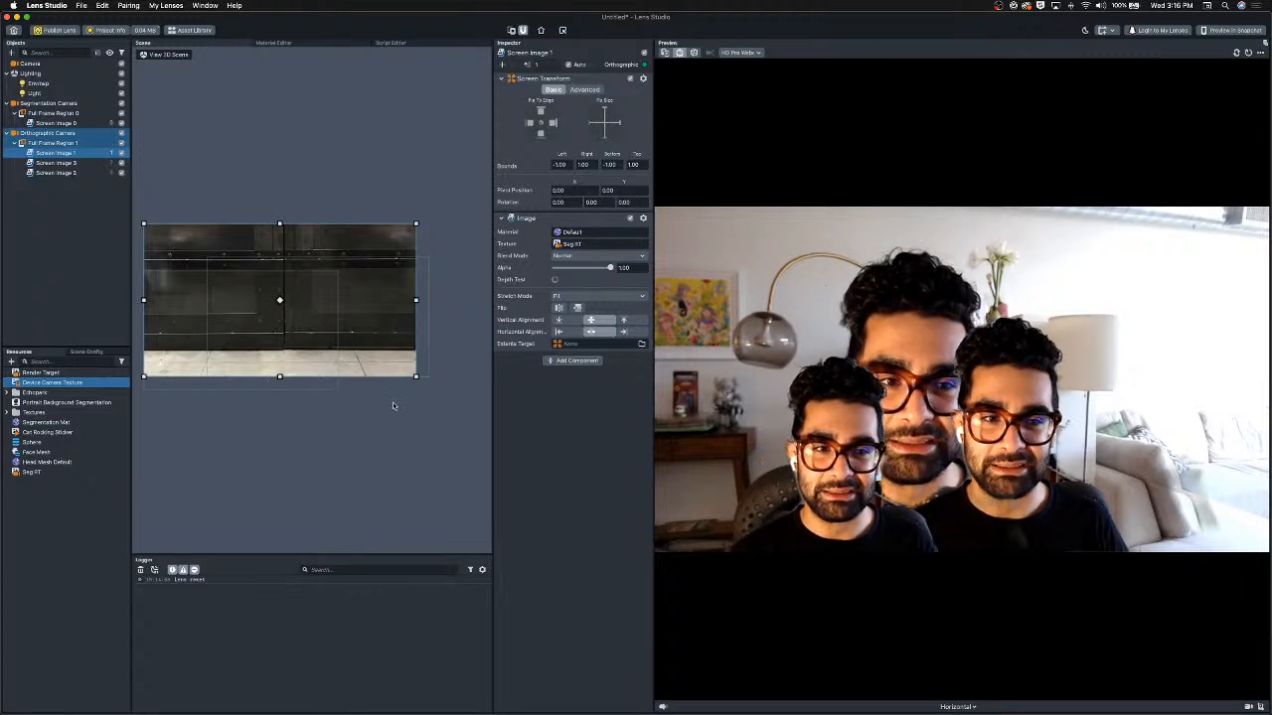
# Duplicate Screen Image 1, move the copy to the top of the list, shrink it, raise it and rotate it about -23°.
pyautogui.press('super+d')
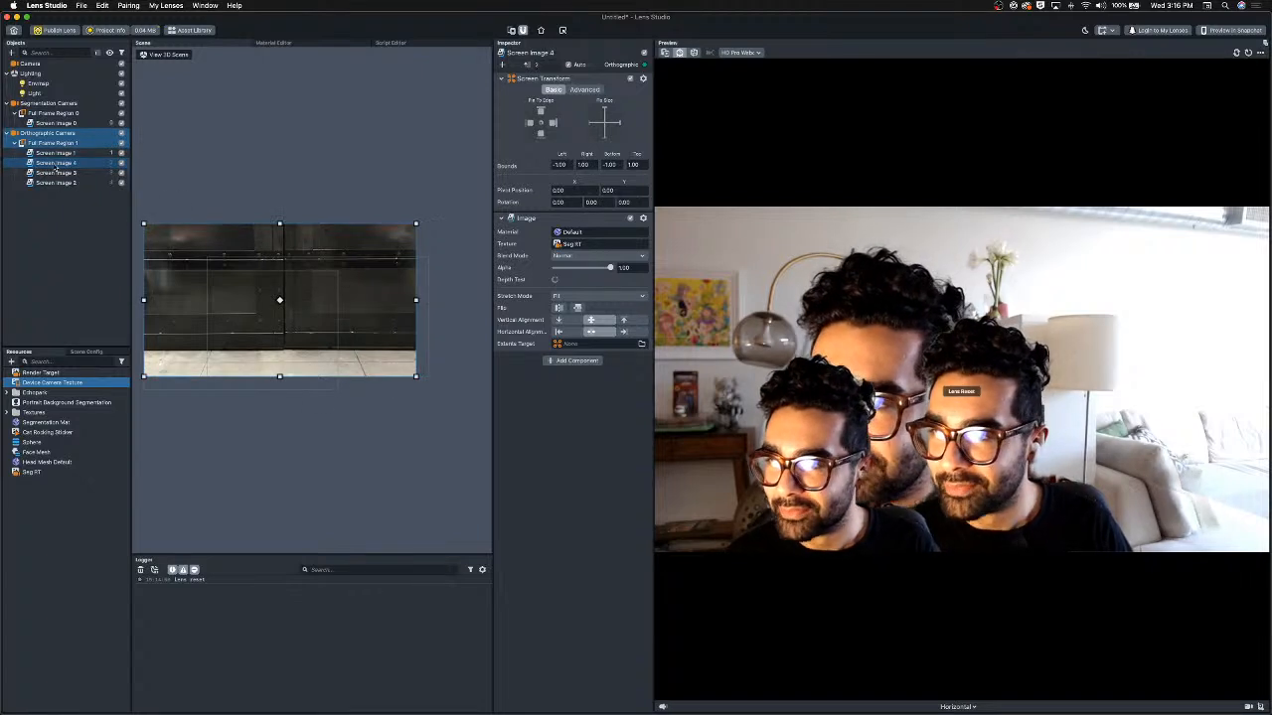
pyautogui.moveTo(71, 158); pyautogui.dragTo(72, 151)
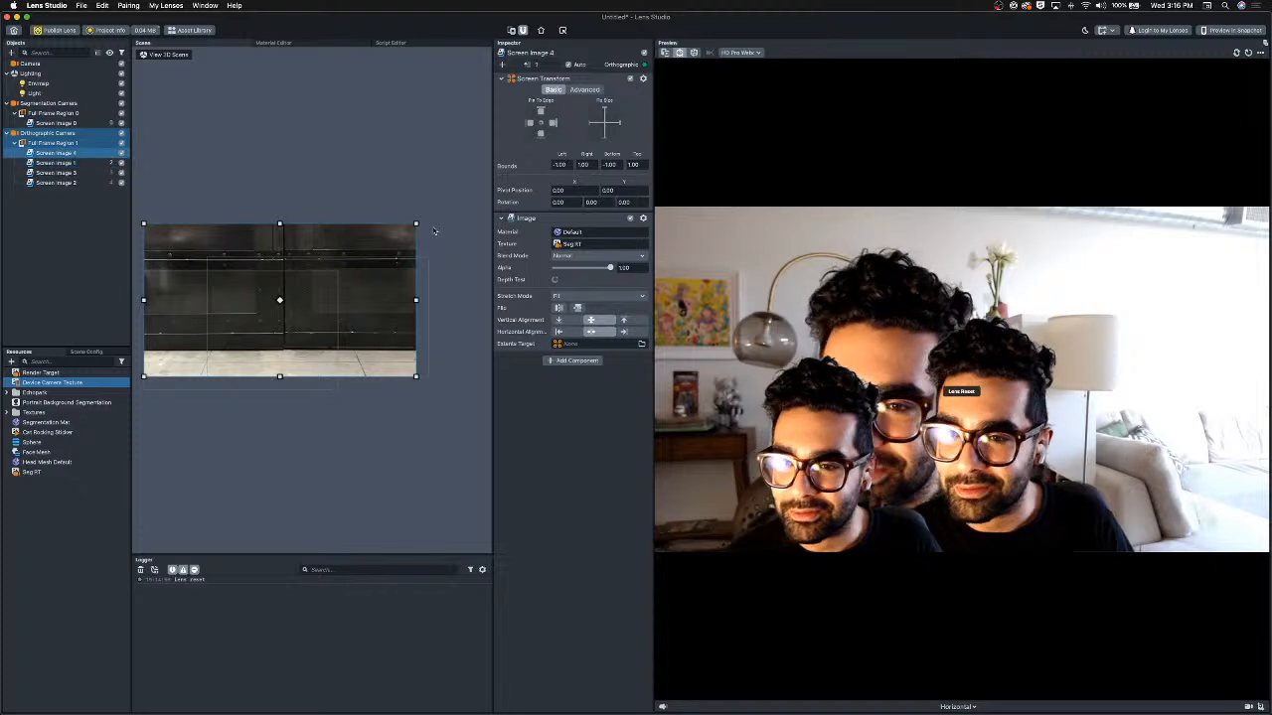
pyautogui.moveTo(418, 225); pyautogui.dragTo(356, 259)
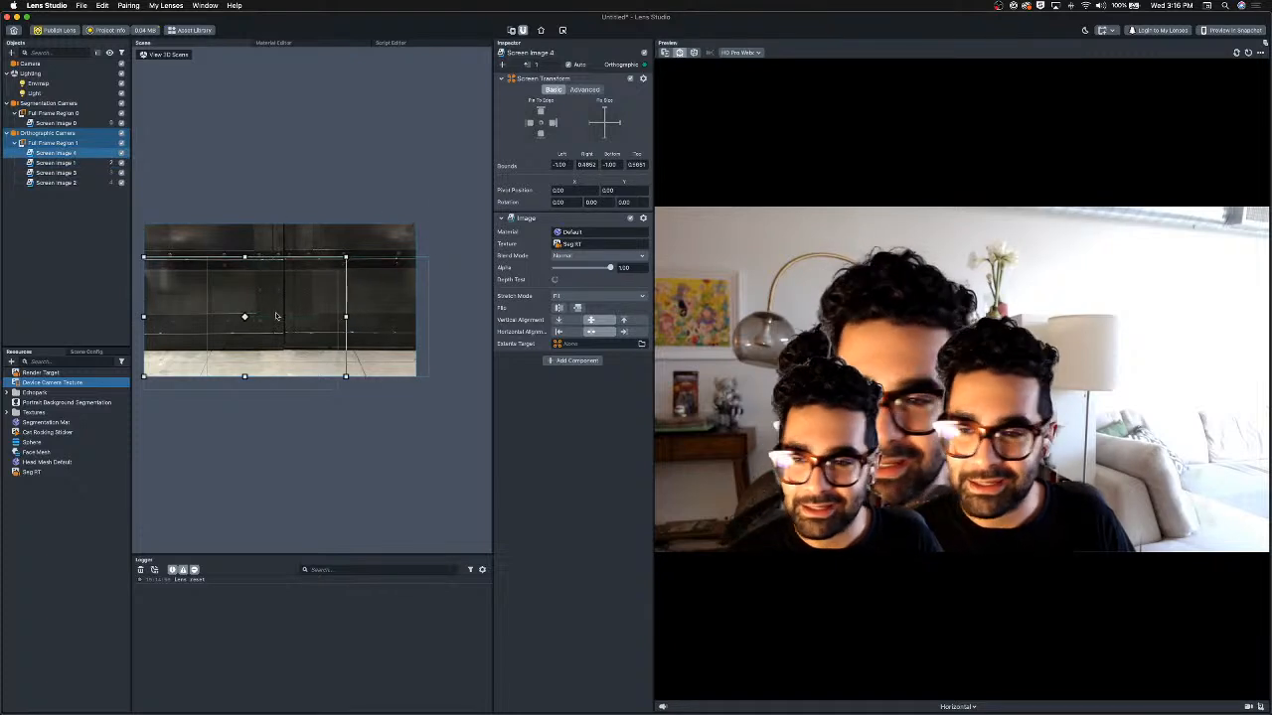
pyautogui.moveTo(276, 316); pyautogui.dragTo(351, 267)
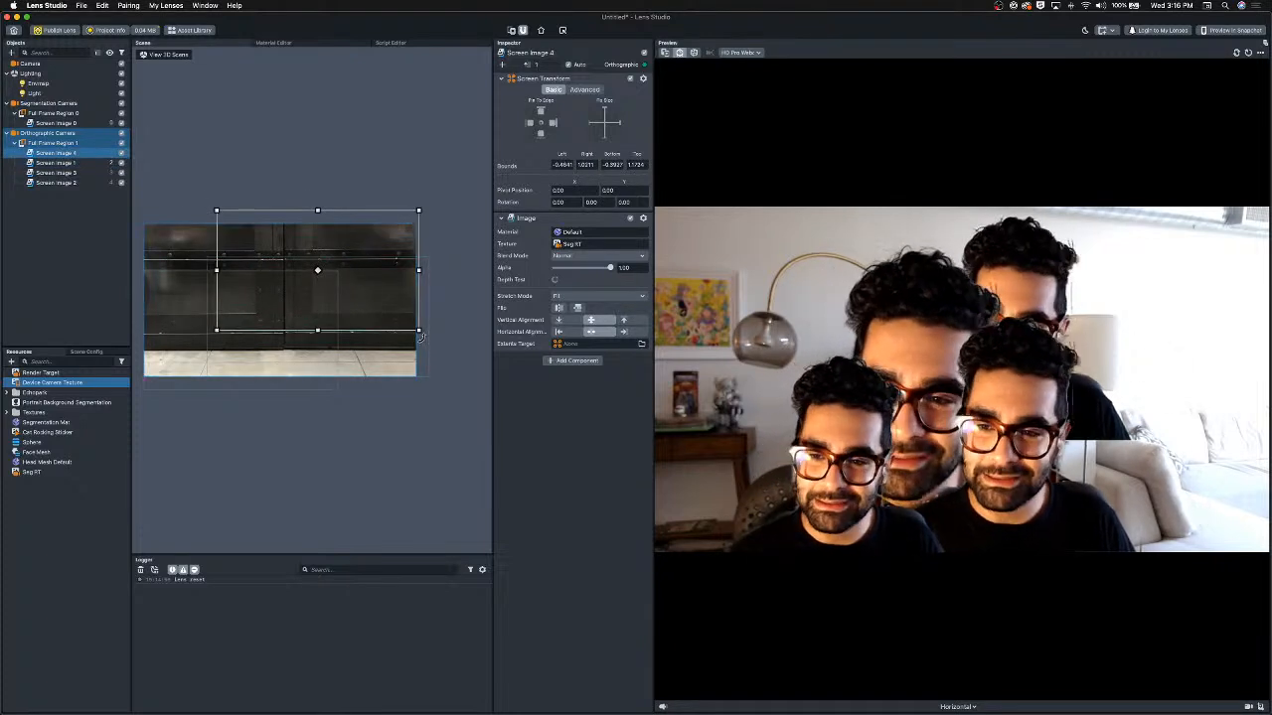
pyautogui.moveTo(420, 336); pyautogui.dragTo(387, 363)
pyautogui.moveTo(350, 239); pyautogui.dragTo(352, 256)
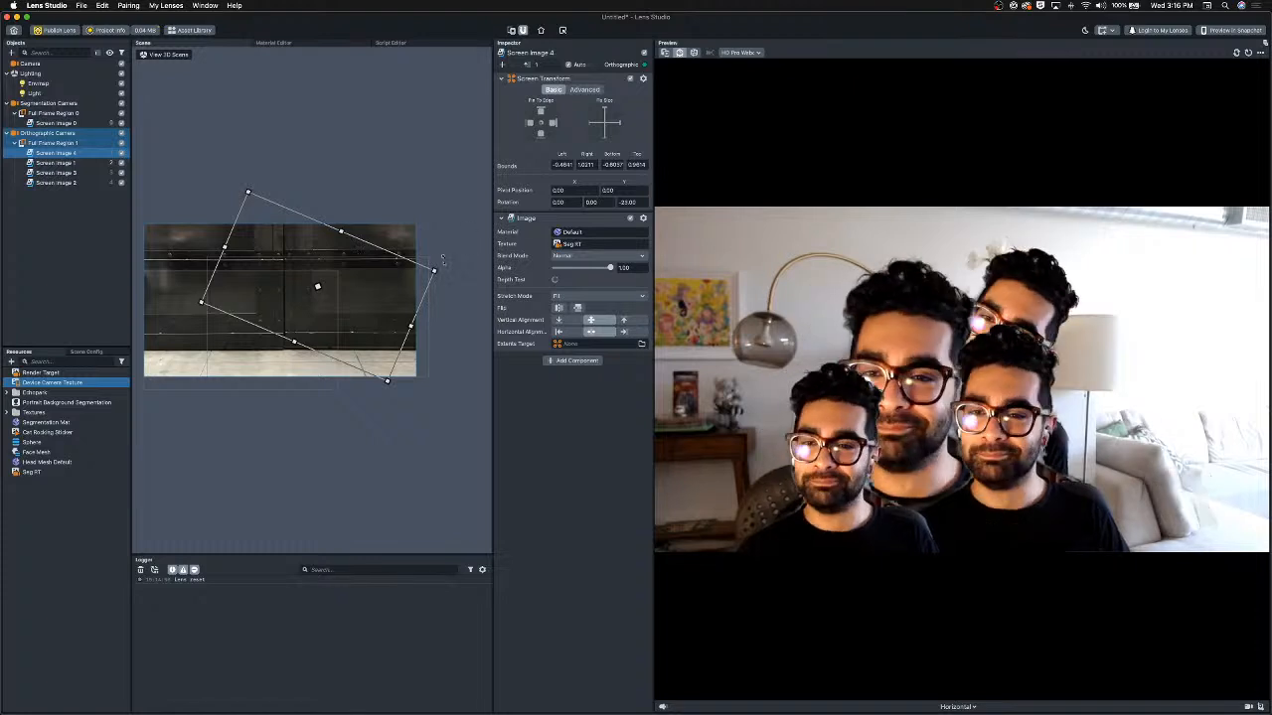
pyautogui.moveTo(434, 271); pyautogui.dragTo(461, 259)
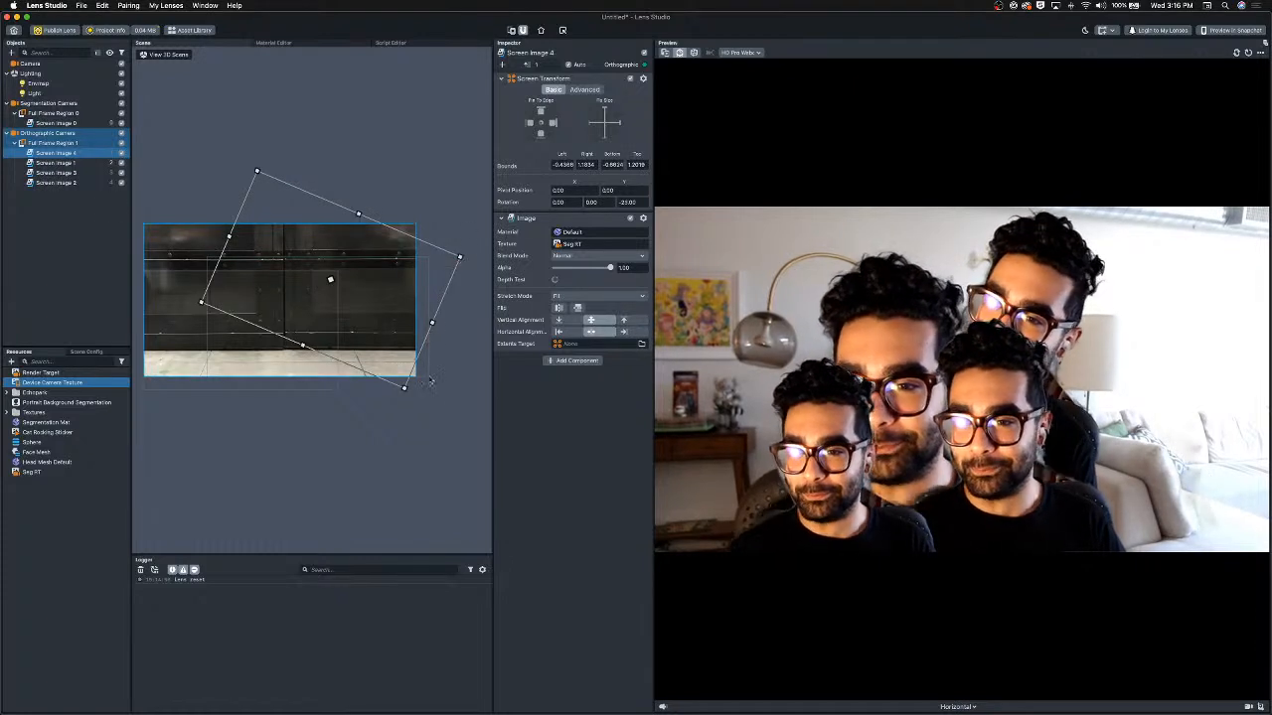
# Duplicate the rotated image, turn the copy to about 33° and shift it left.
pyautogui.press('super+d')
pyautogui.moveTo(382, 321); pyautogui.dragTo(331, 334)
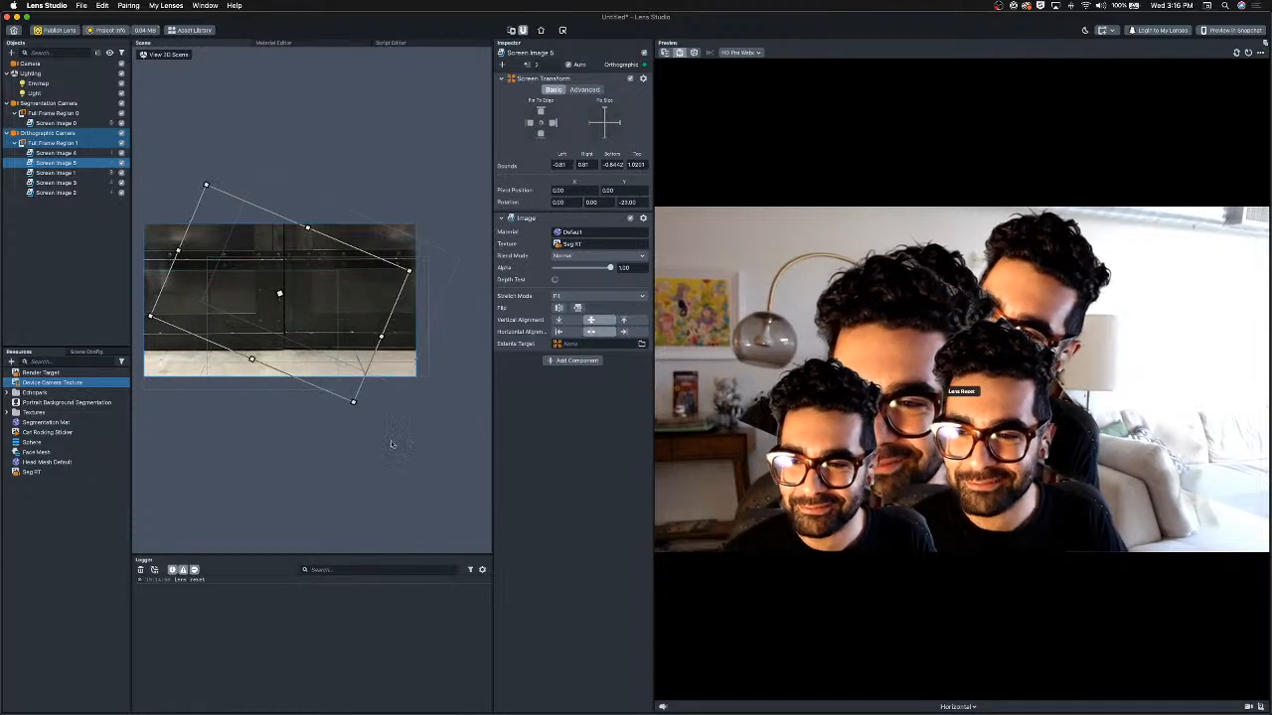
pyautogui.moveTo(355, 415); pyautogui.dragTo(421, 296)
pyautogui.moveTo(330, 295); pyautogui.dragTo(278, 280)
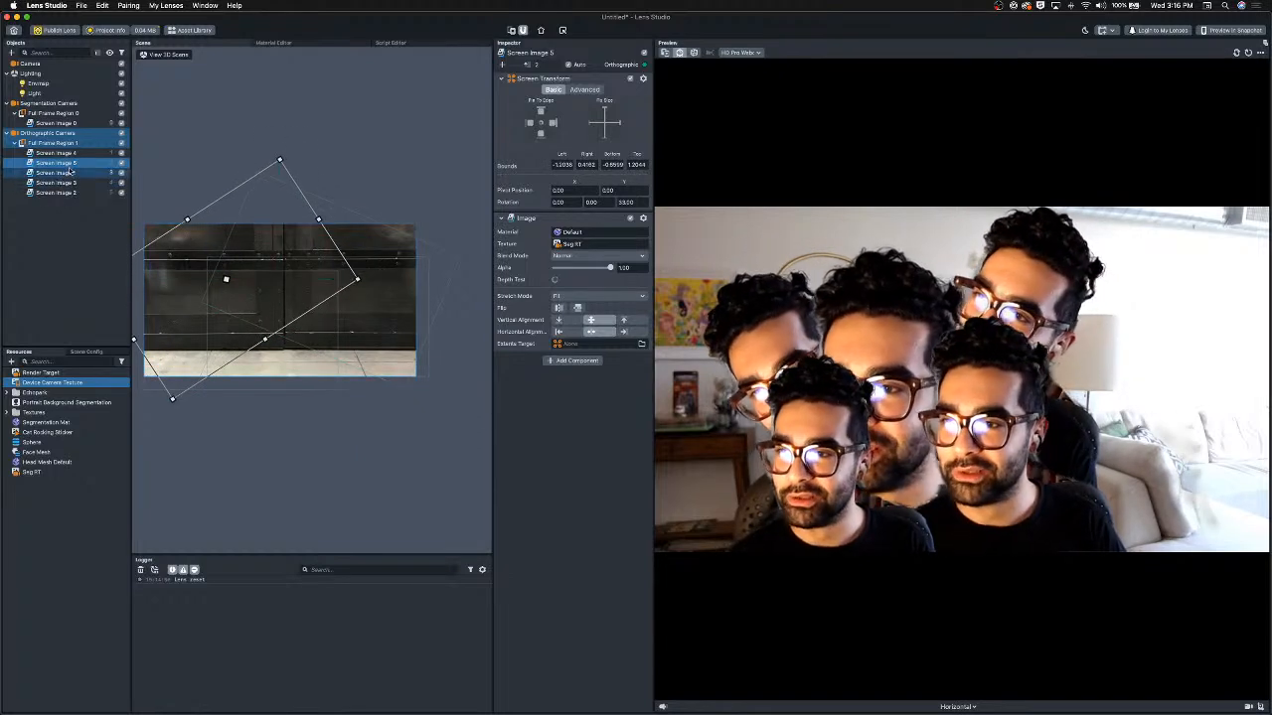
# Duplicate the latest image, reset its rotation to 0, move it to the top of the list and enlarge it beyond the frame.
pyautogui.press('super+d')
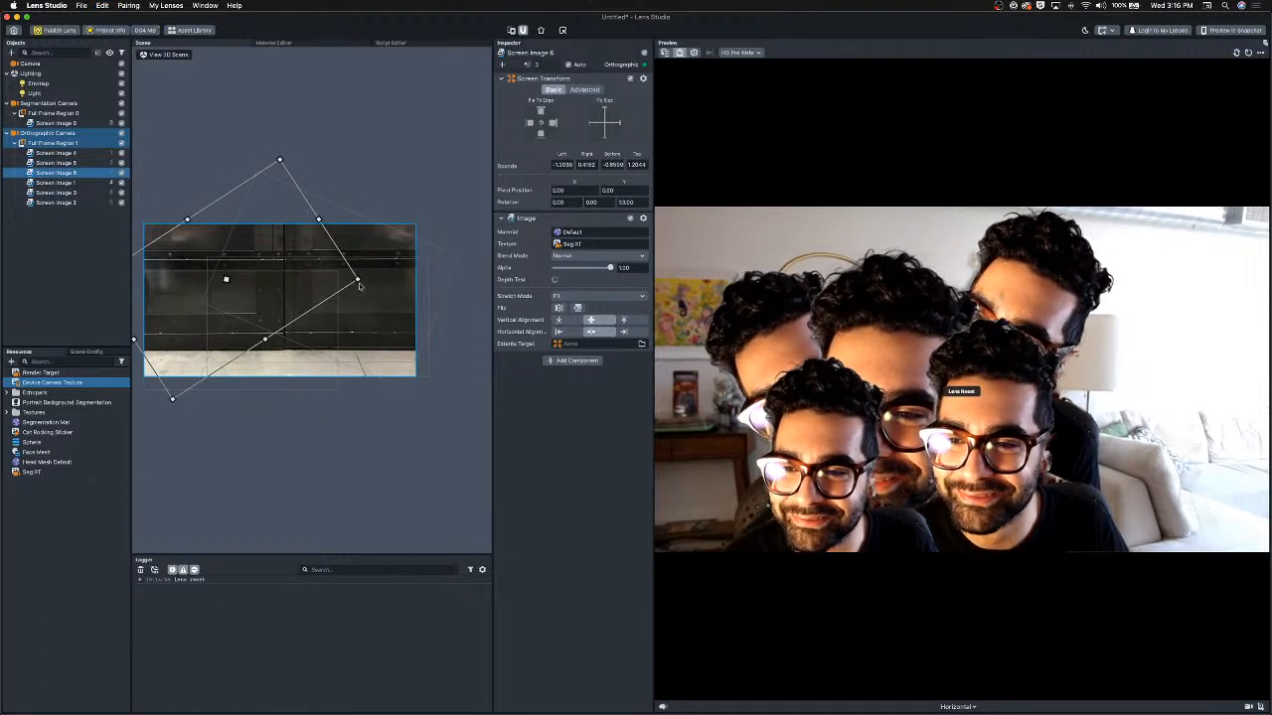
pyautogui.moveTo(366, 283); pyautogui.dragTo(355, 375)
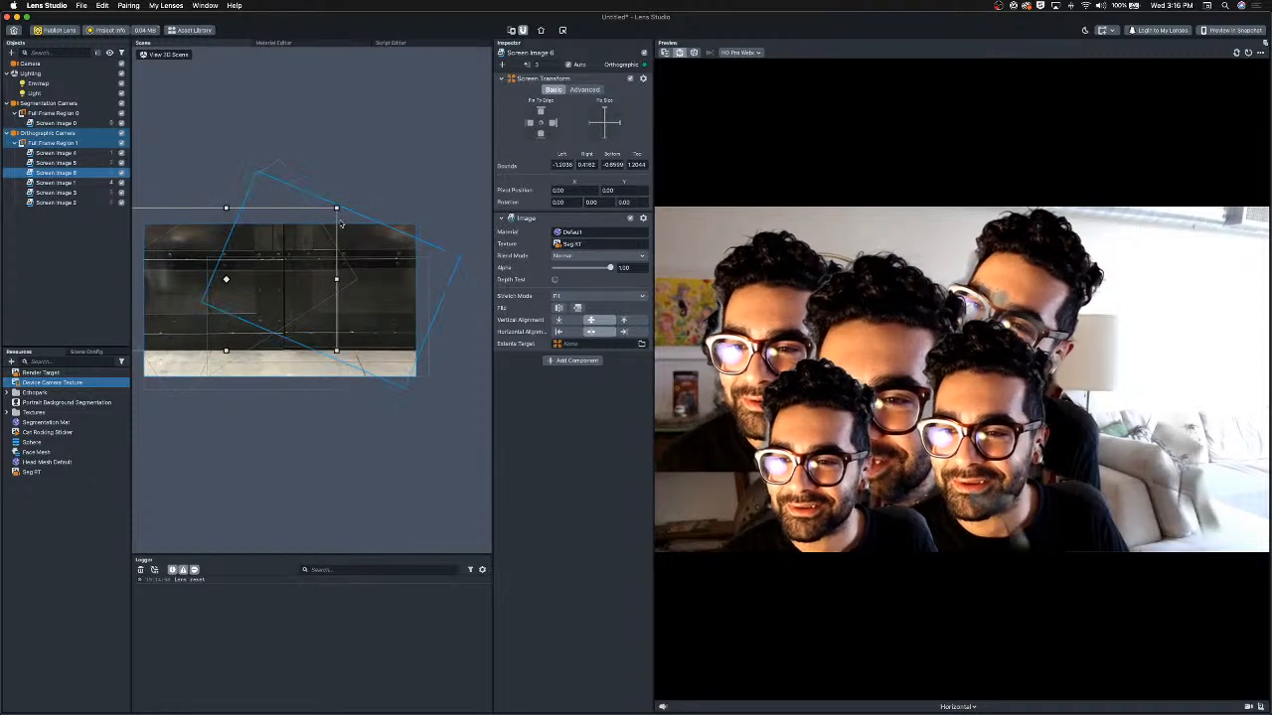
pyautogui.moveTo(338, 208); pyautogui.dragTo(484, 78)
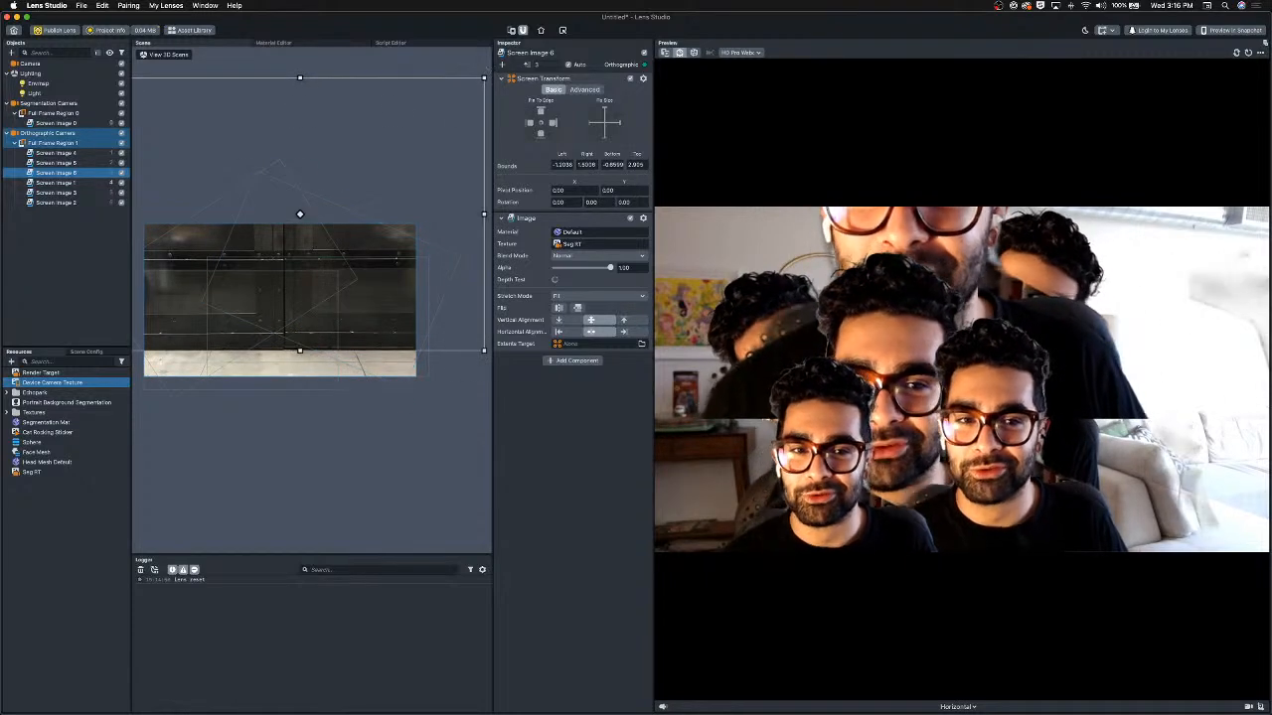
pyautogui.moveTo(320, 152); pyautogui.dragTo(325, 218)
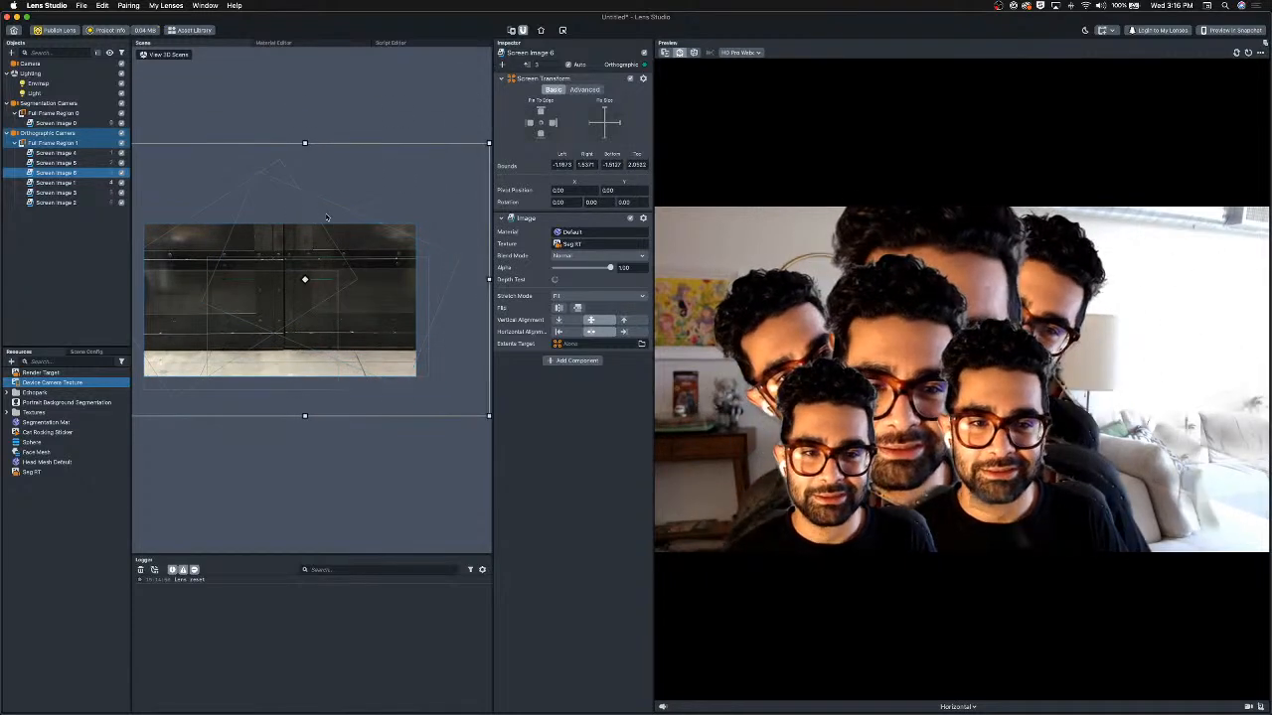
pyautogui.moveTo(47, 175); pyautogui.dragTo(58, 151)
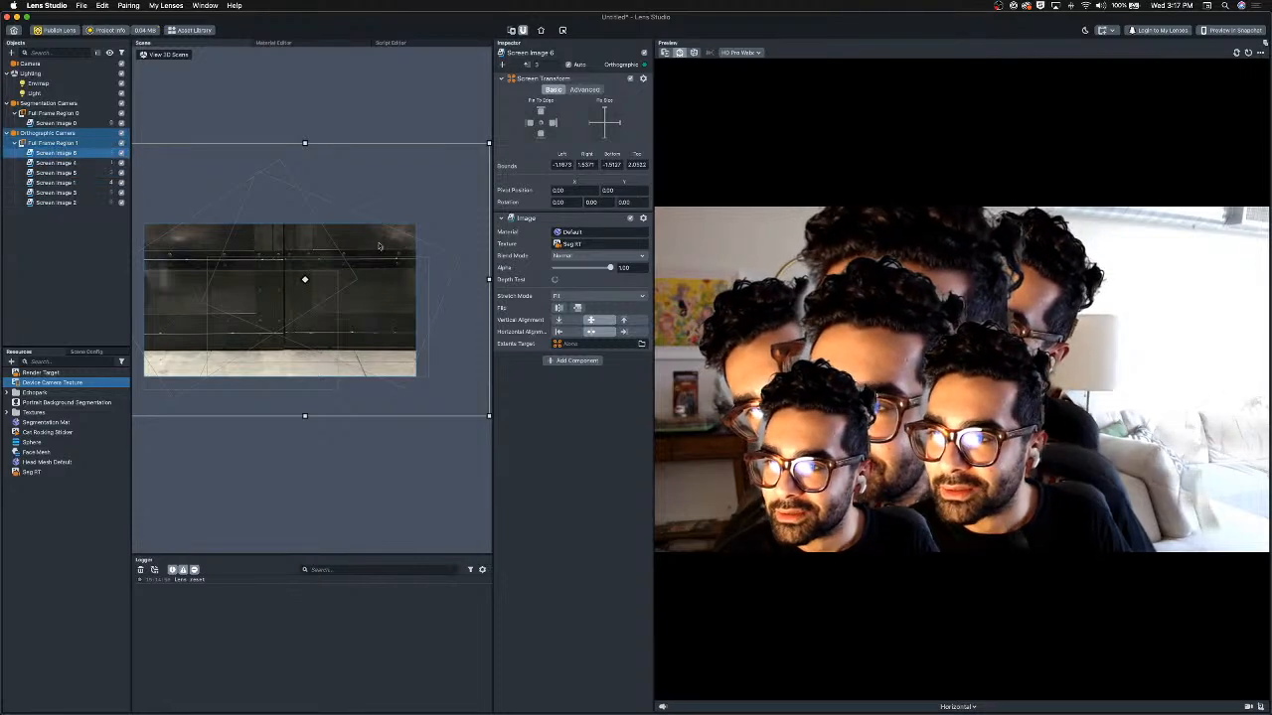
pyautogui.moveTo(375, 179); pyautogui.dragTo(366, 152)
pyautogui.scroll(-4, 397, 298)
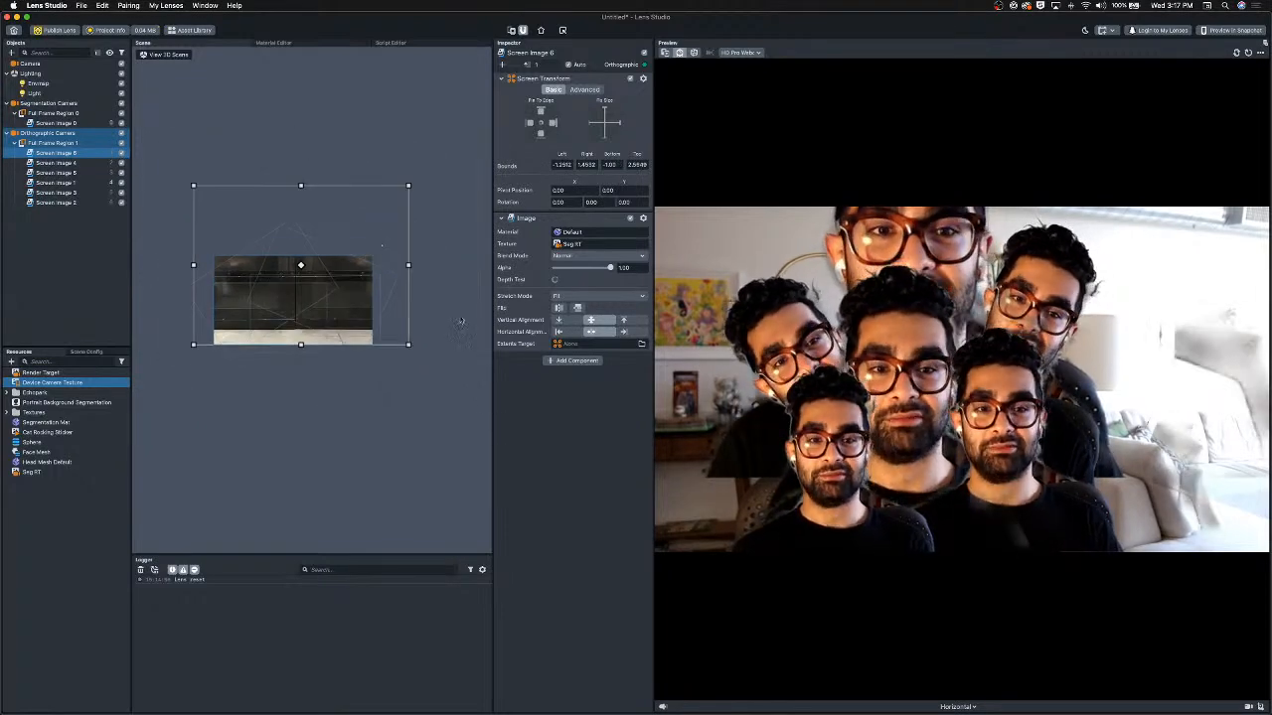
pyautogui.moveTo(416, 345); pyautogui.dragTo(484, 461)
pyautogui.moveTo(364, 380); pyautogui.dragTo(334, 321)
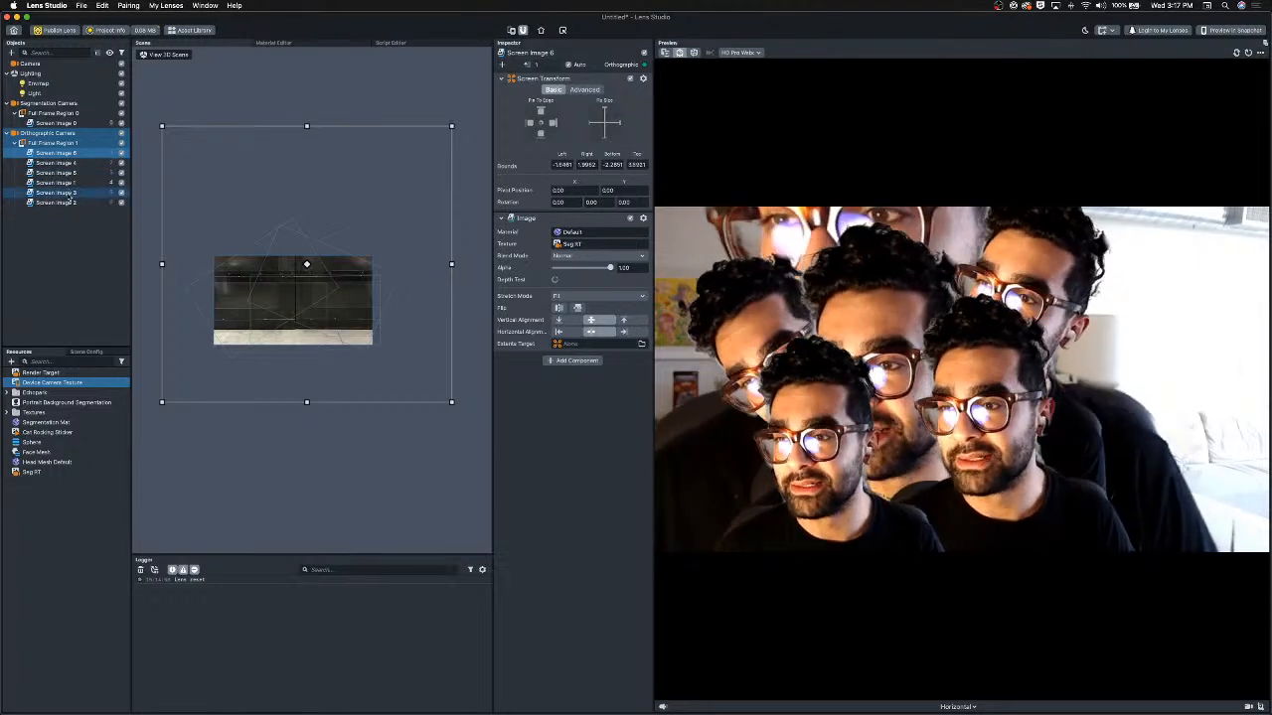
# Delete all the duplicated screen images, keeping only Screen Image 1.
pyautogui.keyDown('shift'); pyautogui.click(73, 176); pyautogui.keyUp('shift')
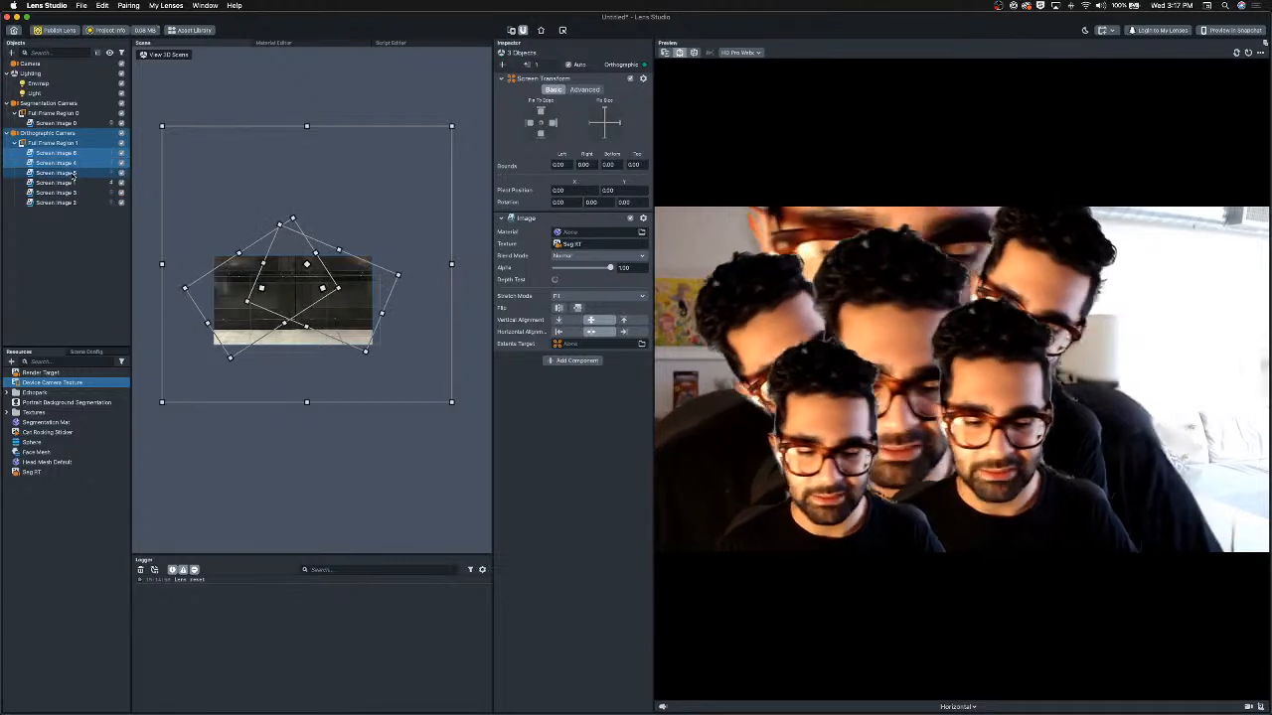
pyautogui.press('Delete')
pyautogui.click(72, 175)
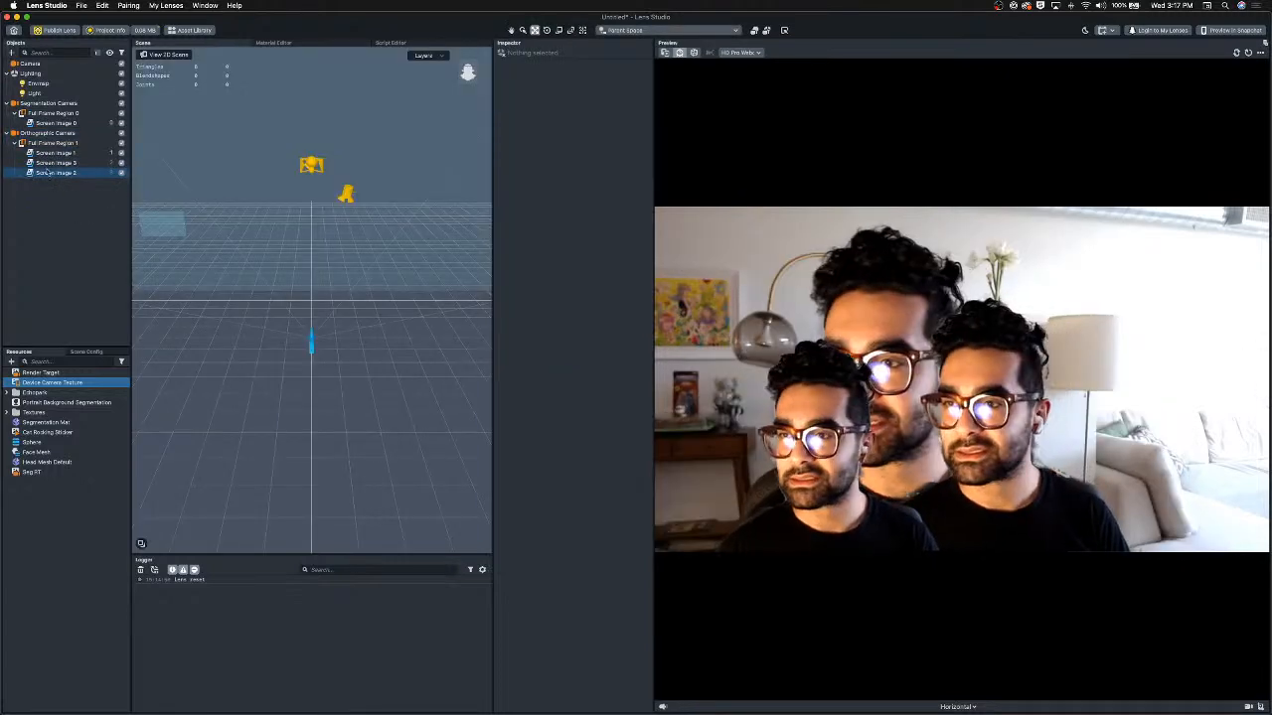
pyautogui.keyDown('shift'); pyautogui.click(52, 164); pyautogui.keyUp('shift')
pyautogui.press('Delete')
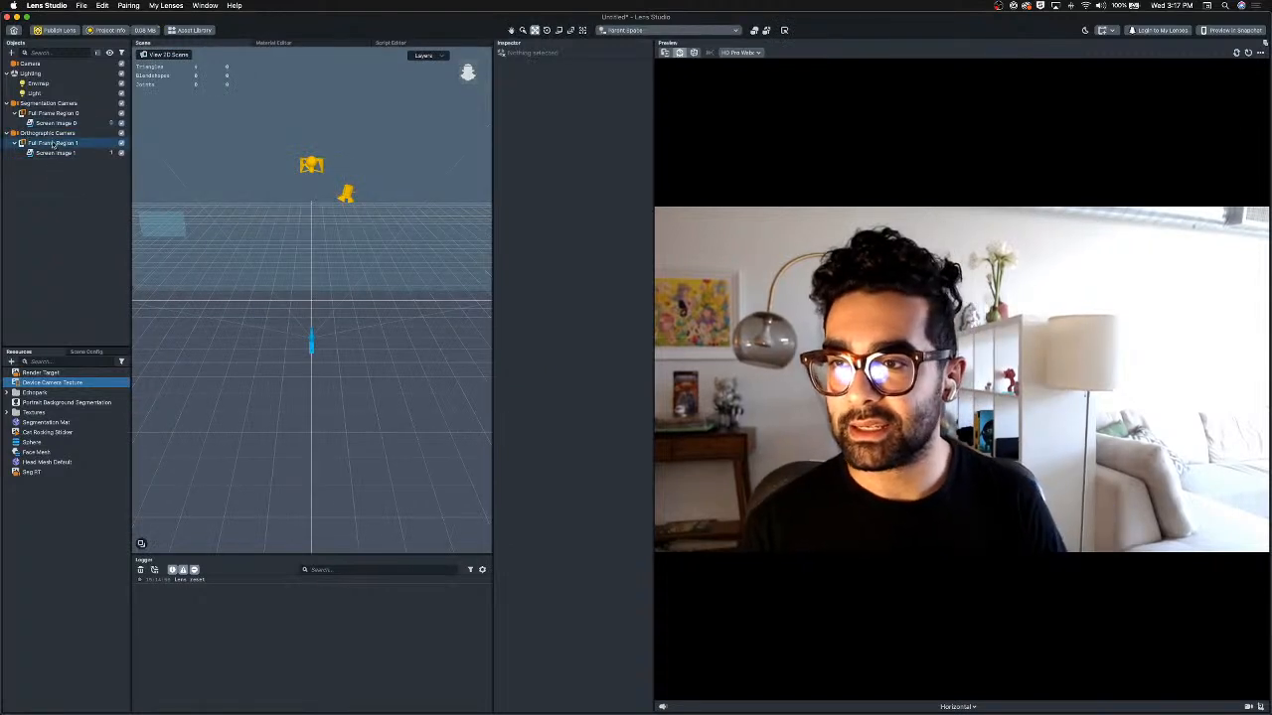
# Duplicate Screen Image 1 and shift the copy right by about half the frame width.
pyautogui.click(56, 153)
pyautogui.press('super+d')
pyautogui.moveTo(311, 285); pyautogui.dragTo(466, 285)
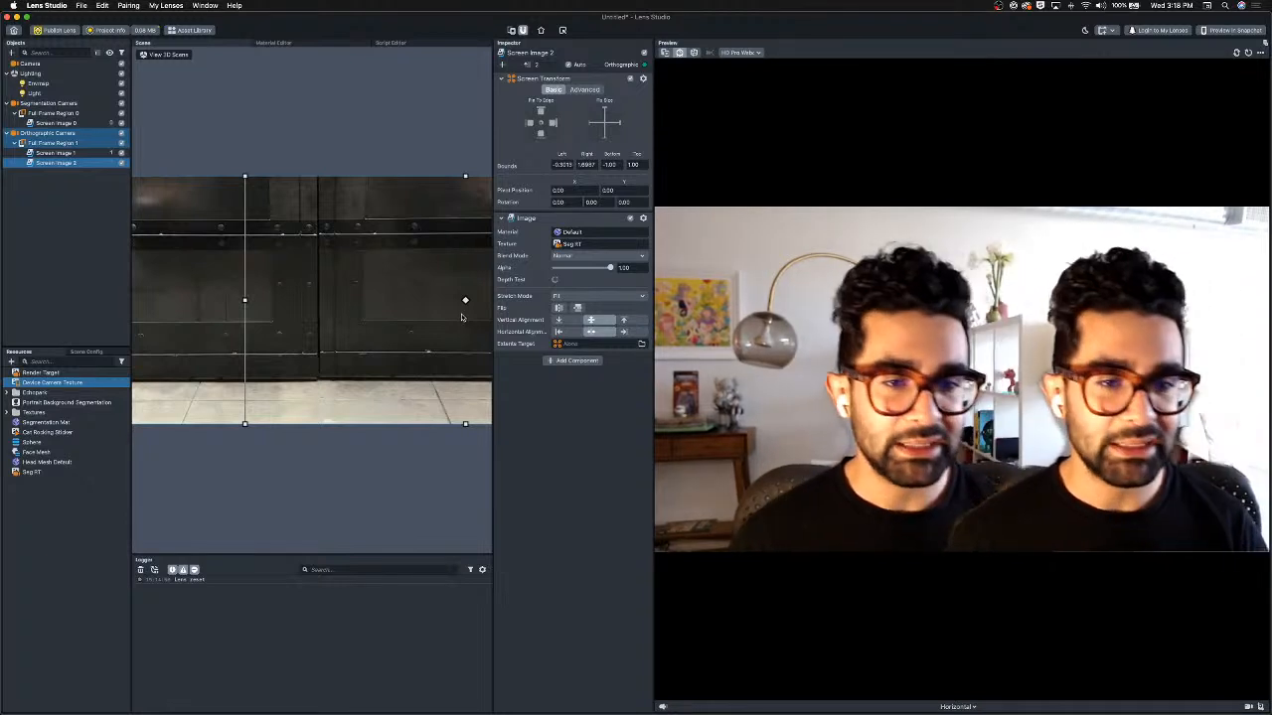
pyautogui.click(50, 254)
# Add a Sphere object to the scene.
pyautogui.click(12, 54)
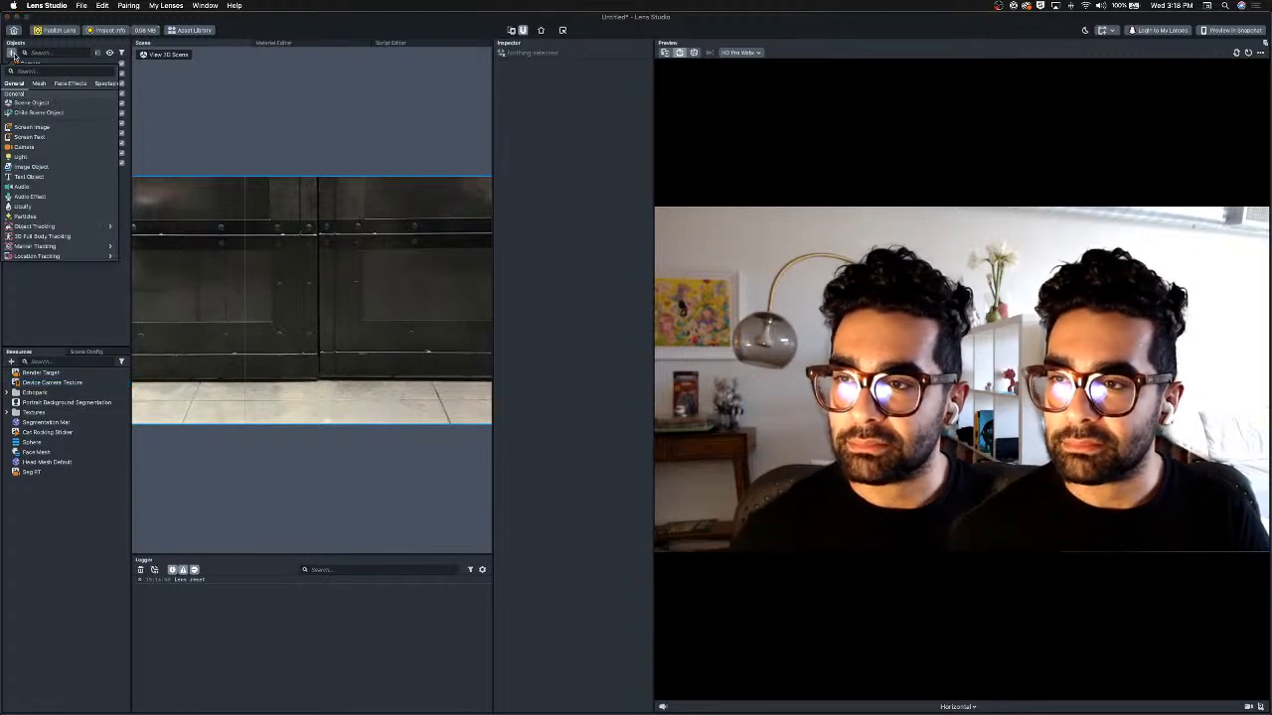
pyautogui.write('s')
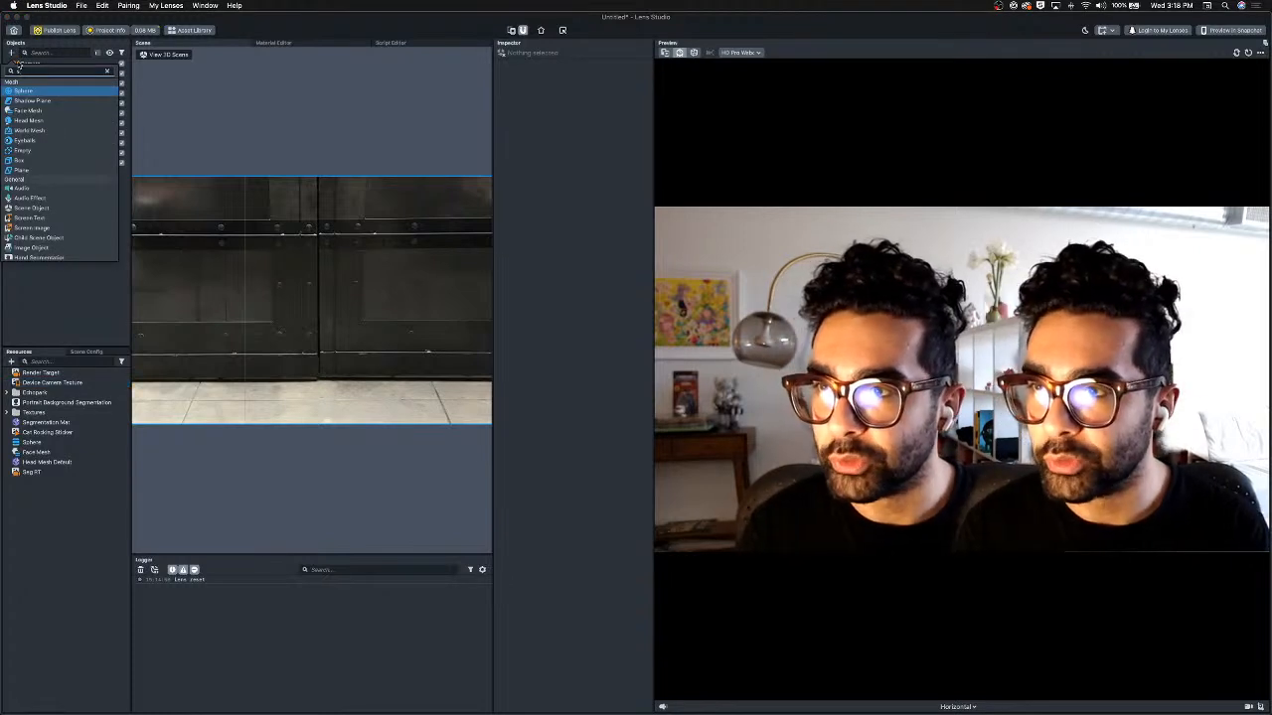
pyautogui.press('Return')
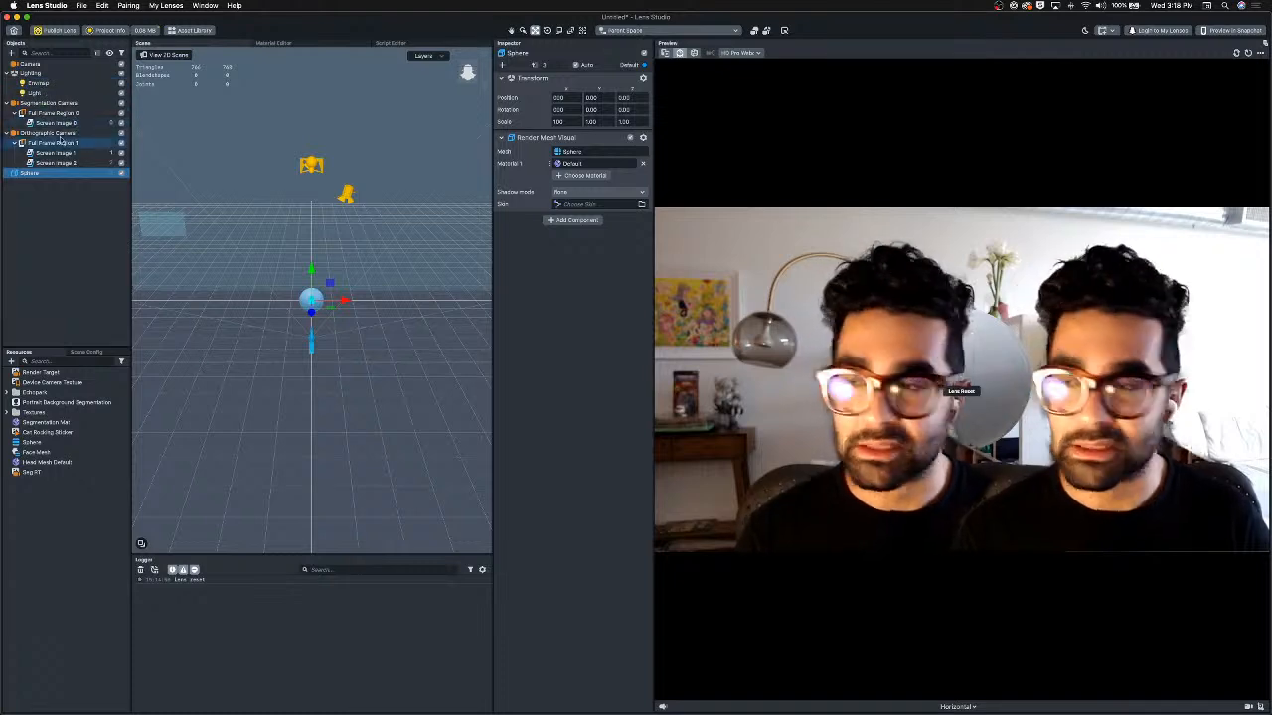
# Add a Head Binding under the Camera and parent the Sphere to it.
pyautogui.click(38, 62)
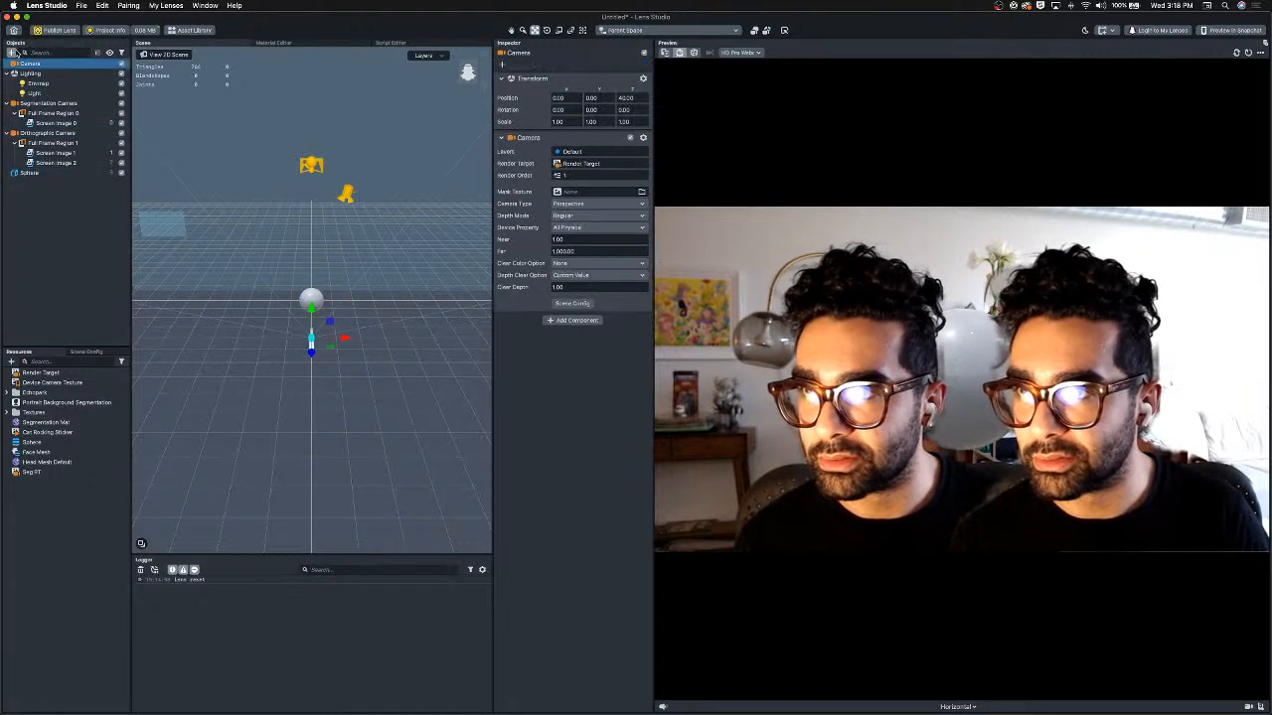
pyautogui.click(12, 52)
pyautogui.write('head')
pyautogui.click(31, 108)
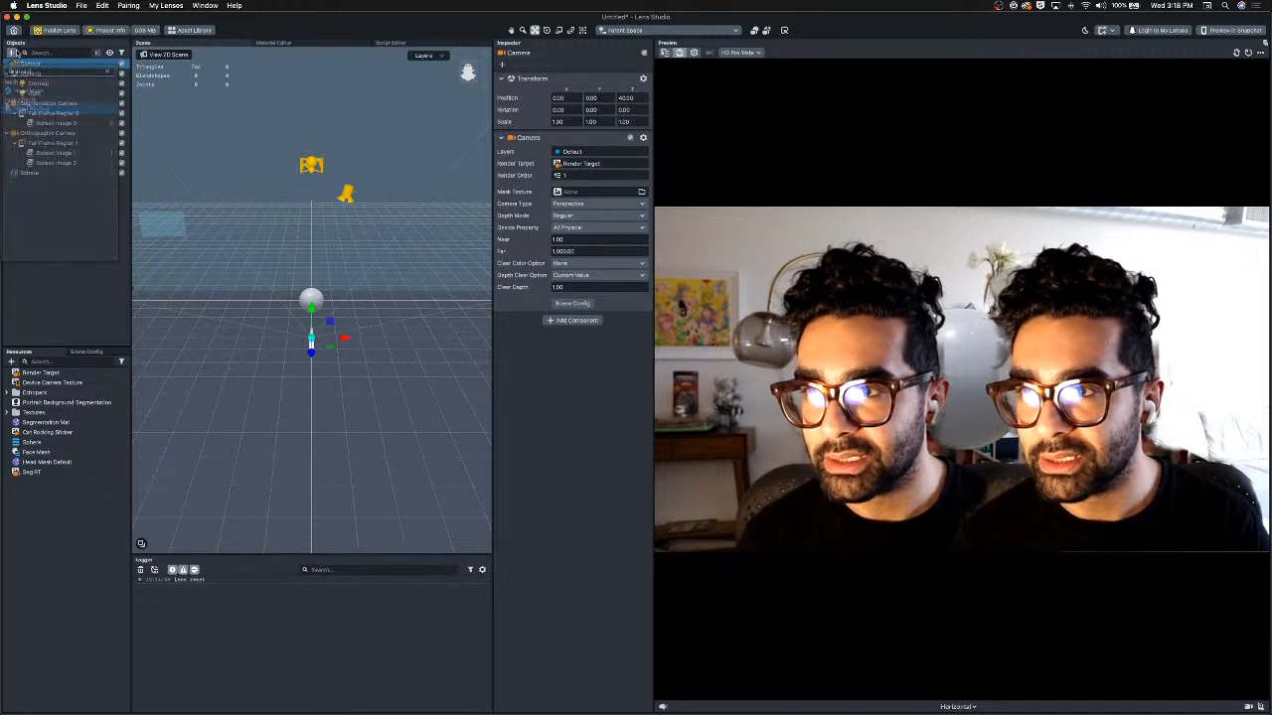
pyautogui.moveTo(20, 195); pyautogui.dragTo(59, 87)
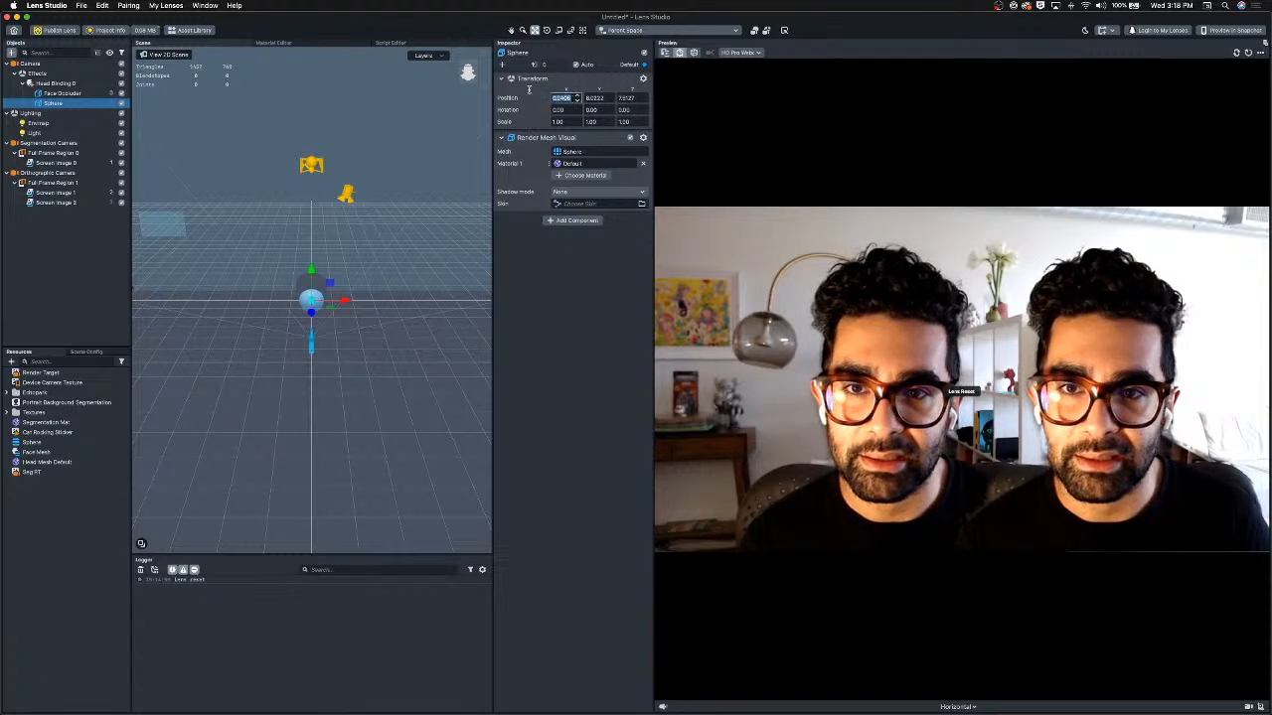
# Set the sphere's position to 0, 0, 0.
pyautogui.press('Tab')
pyautogui.press('Tab')
pyautogui.write('-')
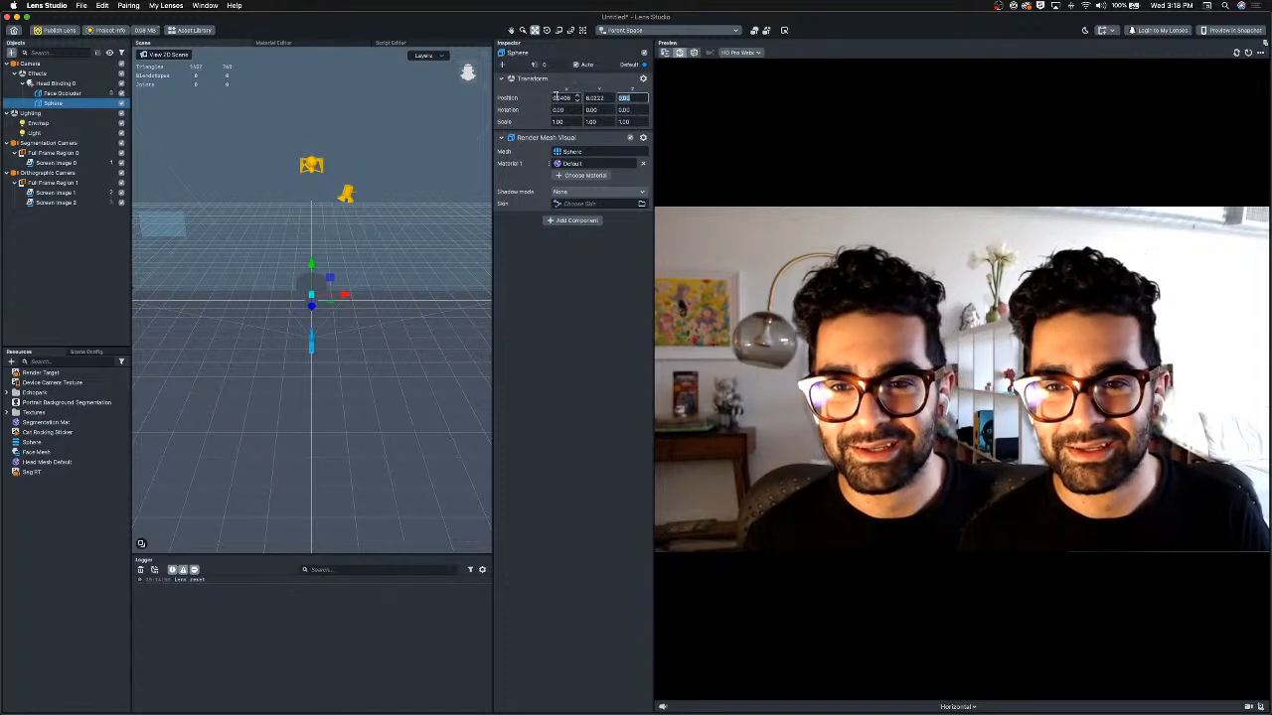
pyautogui.doubleClick(554, 96)
pyautogui.write('0')
pyautogui.press('Tab')
pyautogui.write('0')
pyautogui.press('Tab')
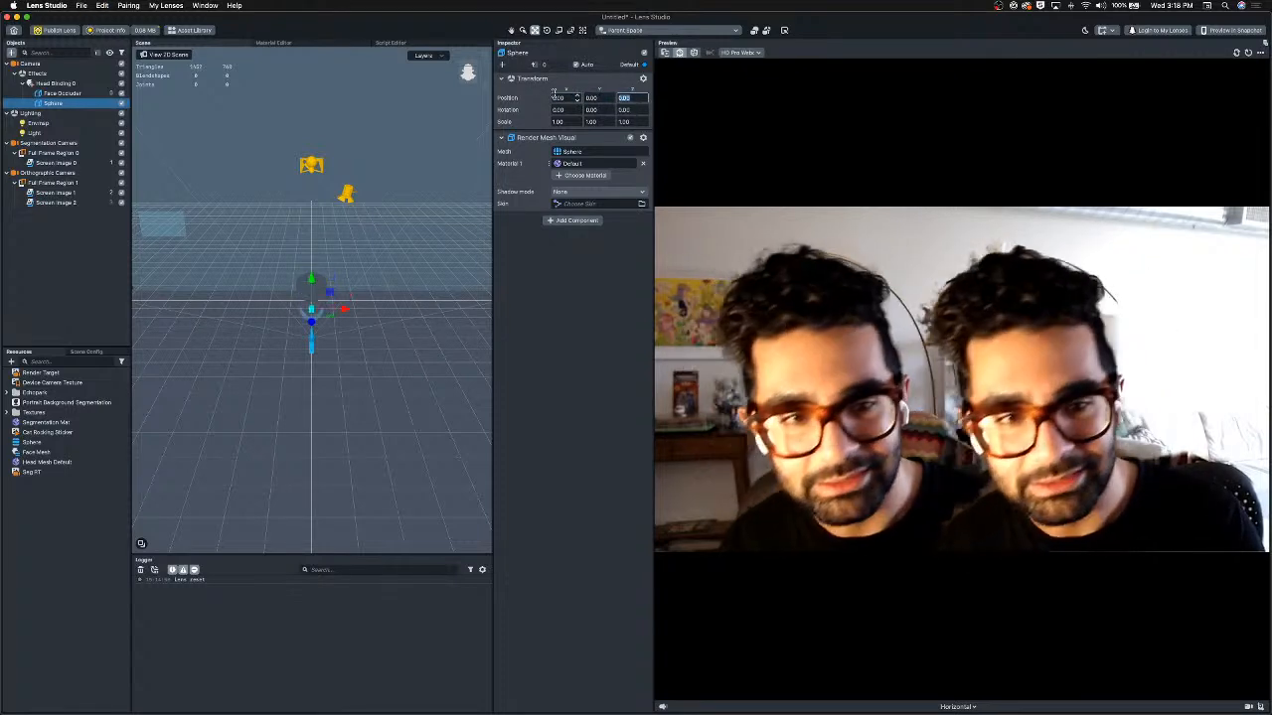
# Disable Screen Image 2 and move the sphere up and to the right of the head.
pyautogui.click(55, 202)
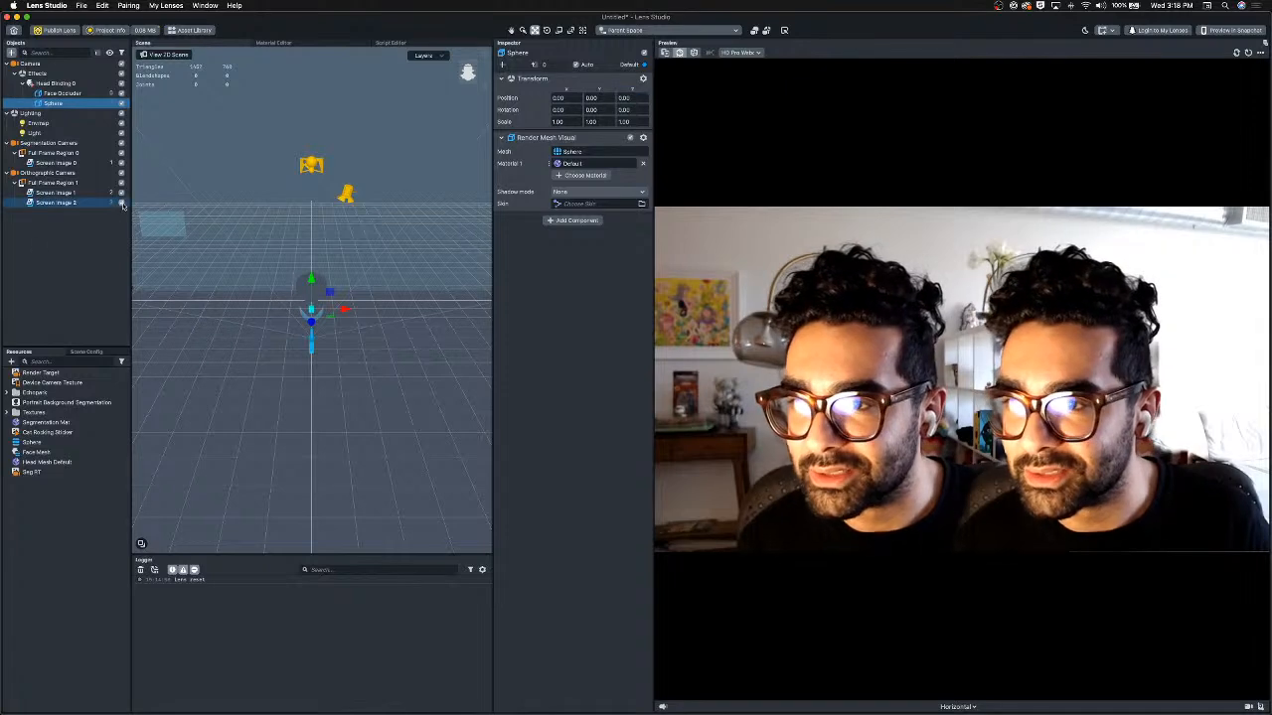
pyautogui.click(55, 103)
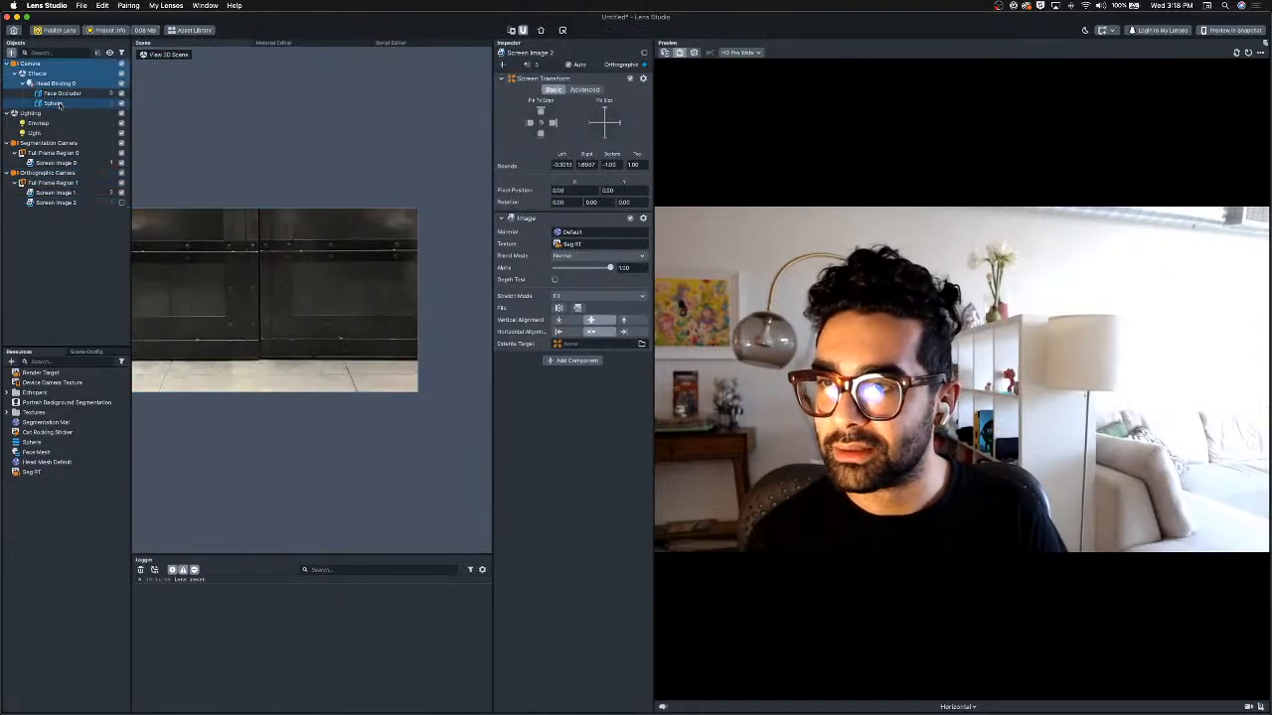
pyautogui.moveTo(345, 309); pyautogui.dragTo(384, 282)
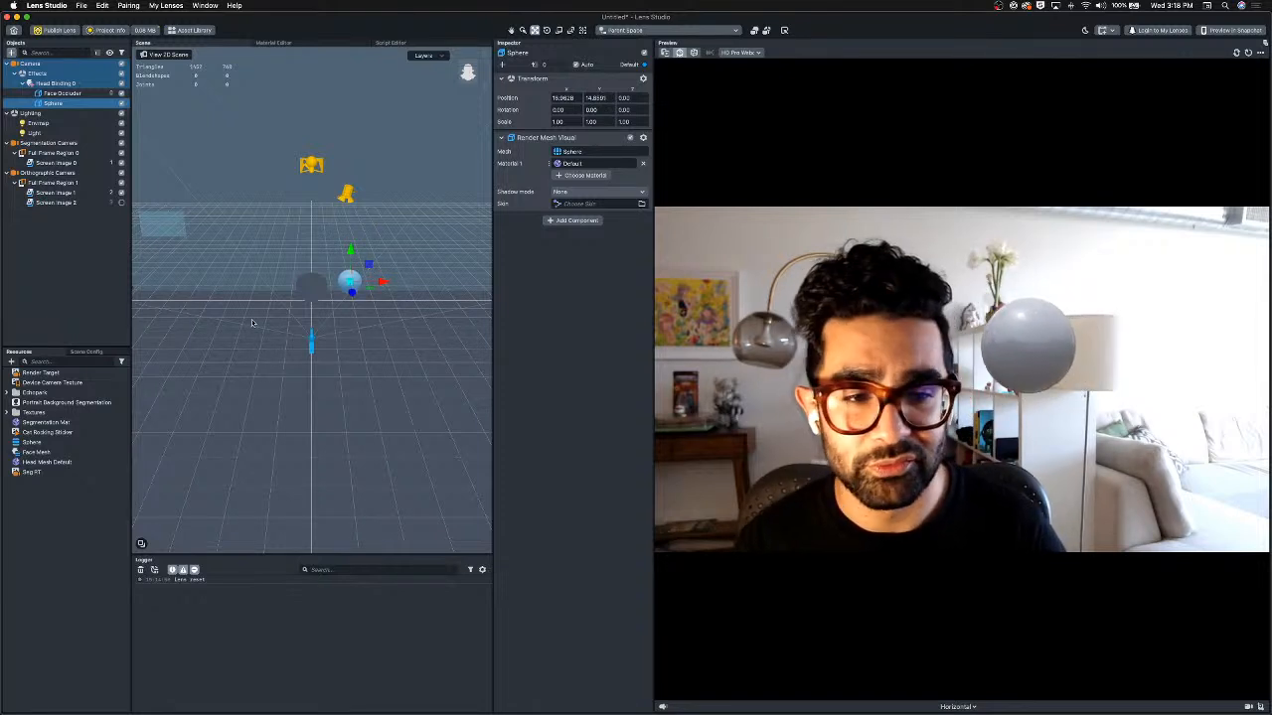
# Create an empty scene object under Head Binding 0 and nest the sphere inside it.
pyautogui.click(55, 84)
pyautogui.rightClick(57, 87)
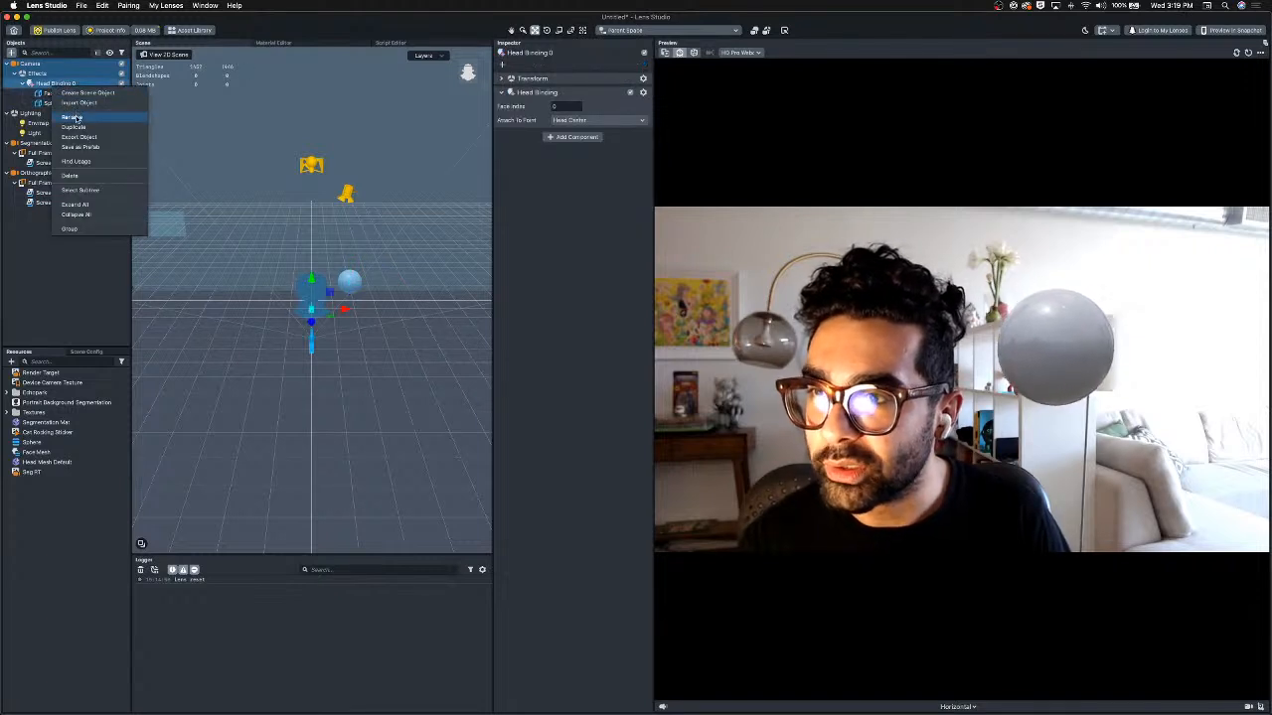
pyautogui.click(92, 94)
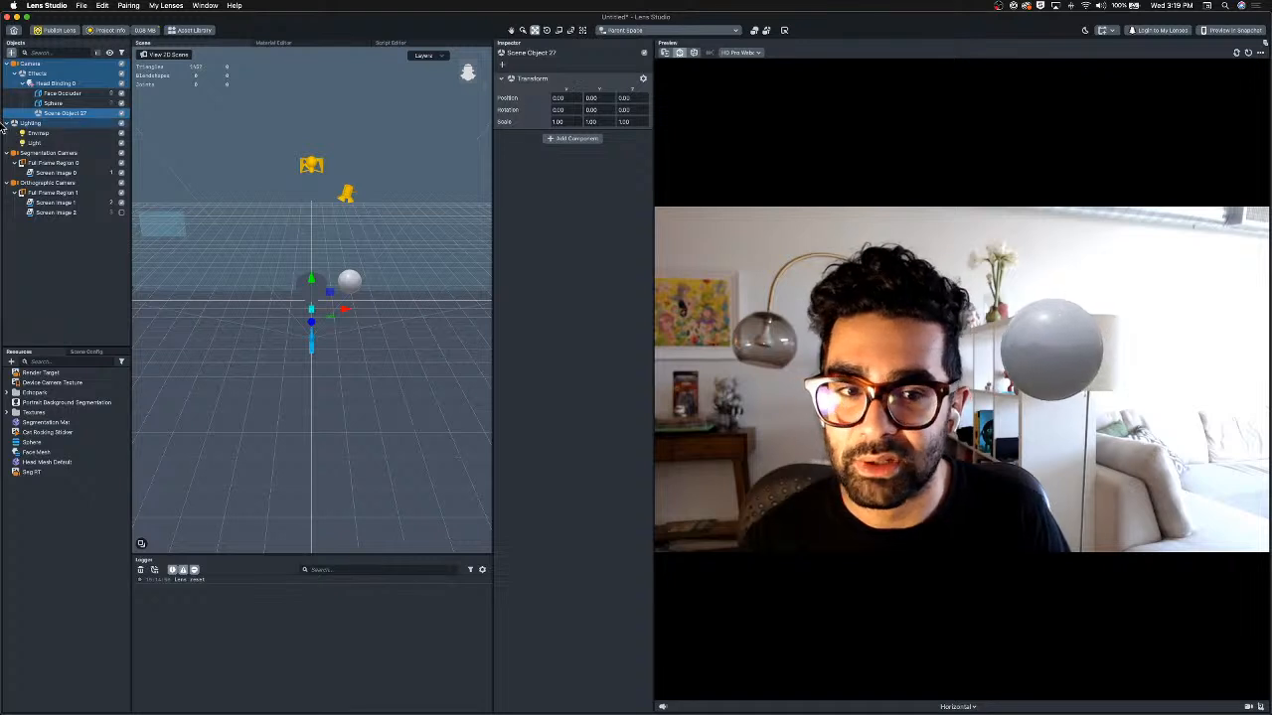
pyautogui.moveTo(54, 104); pyautogui.dragTo(57, 115)
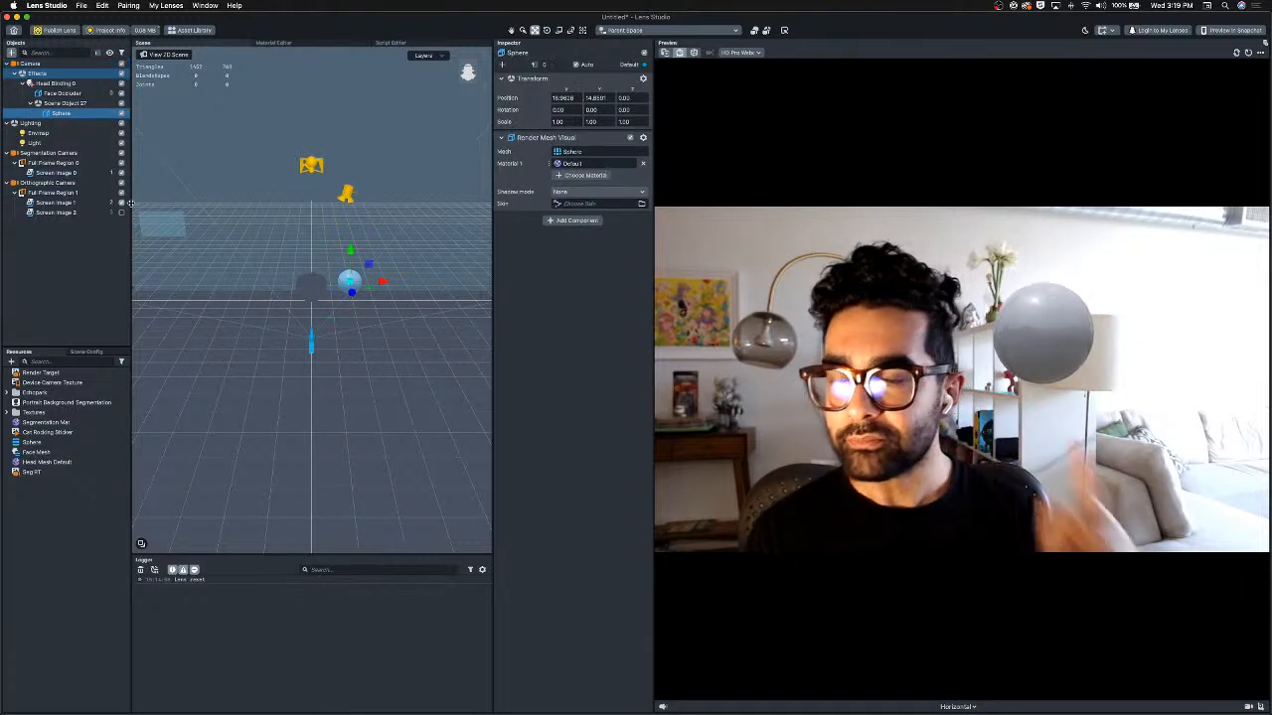
# Add a Tween Manager object to the scene.
pyautogui.click(66, 248)
pyautogui.click(11, 53)
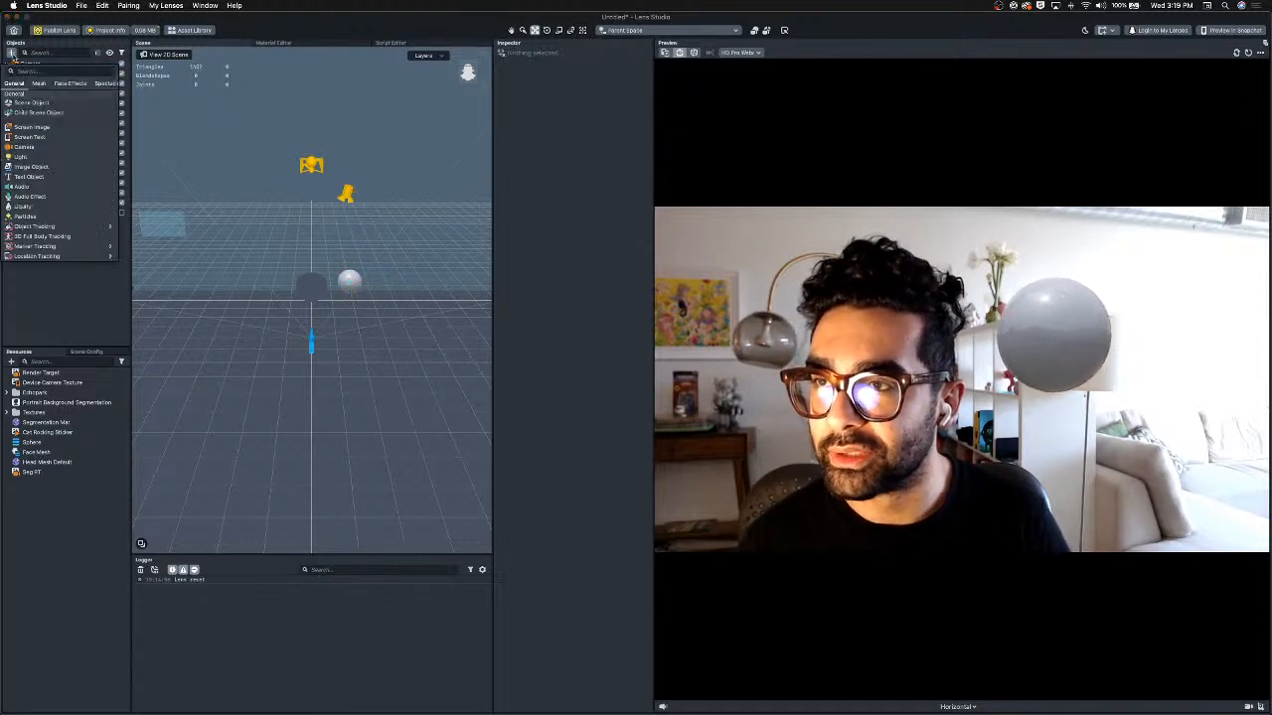
pyautogui.write('twe')
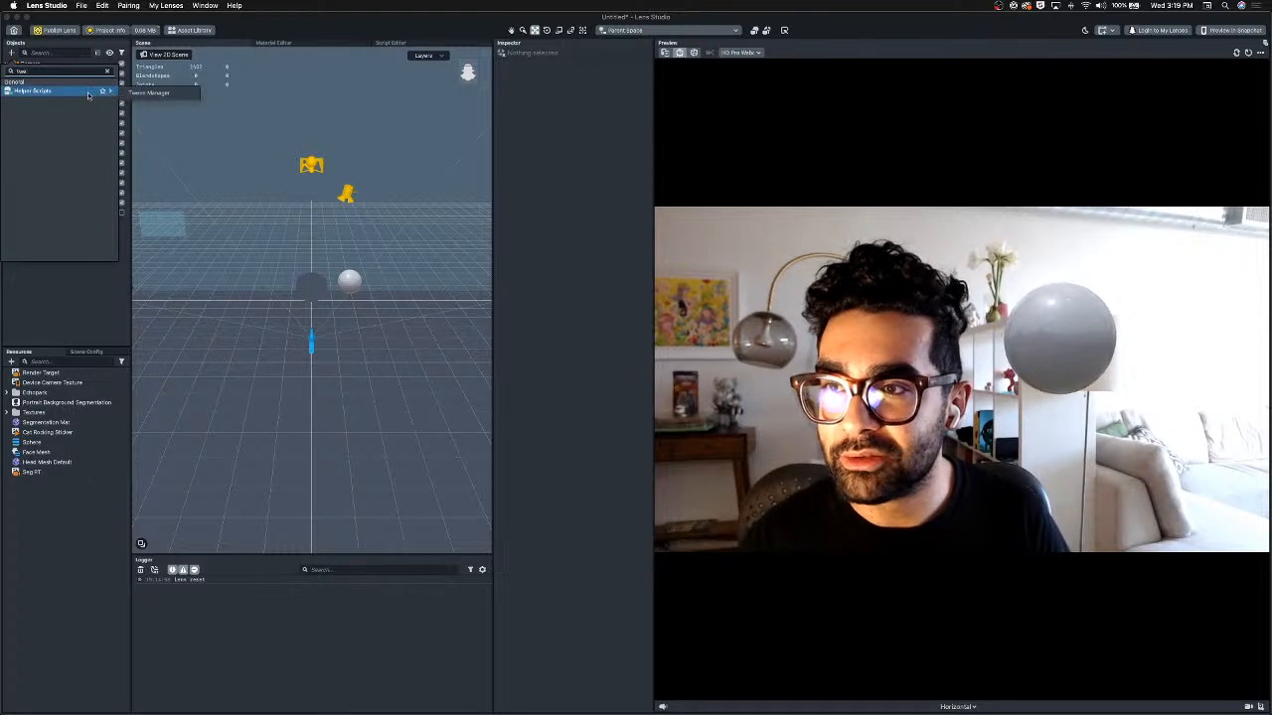
pyautogui.click(147, 93)
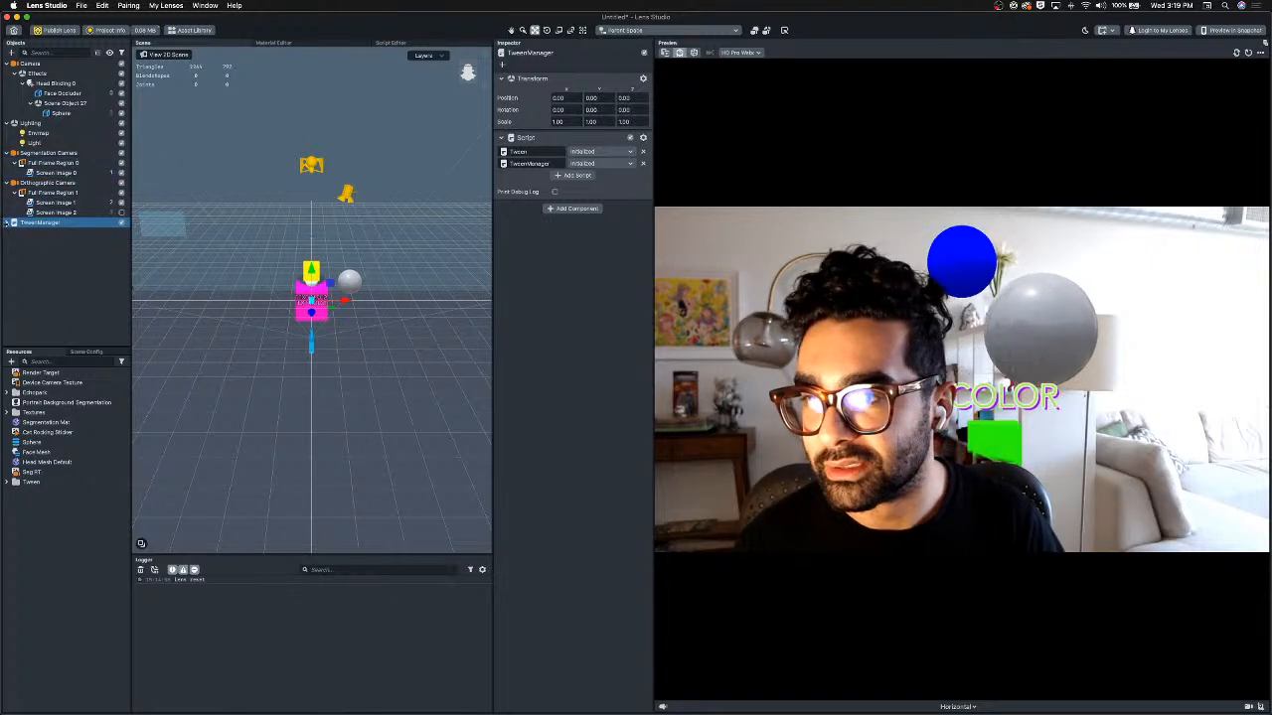
# Delete the TweenManager's Examples [REMOVE_ME] child and move TweenManager to the top of the hierarchy.
pyautogui.click(6, 223)
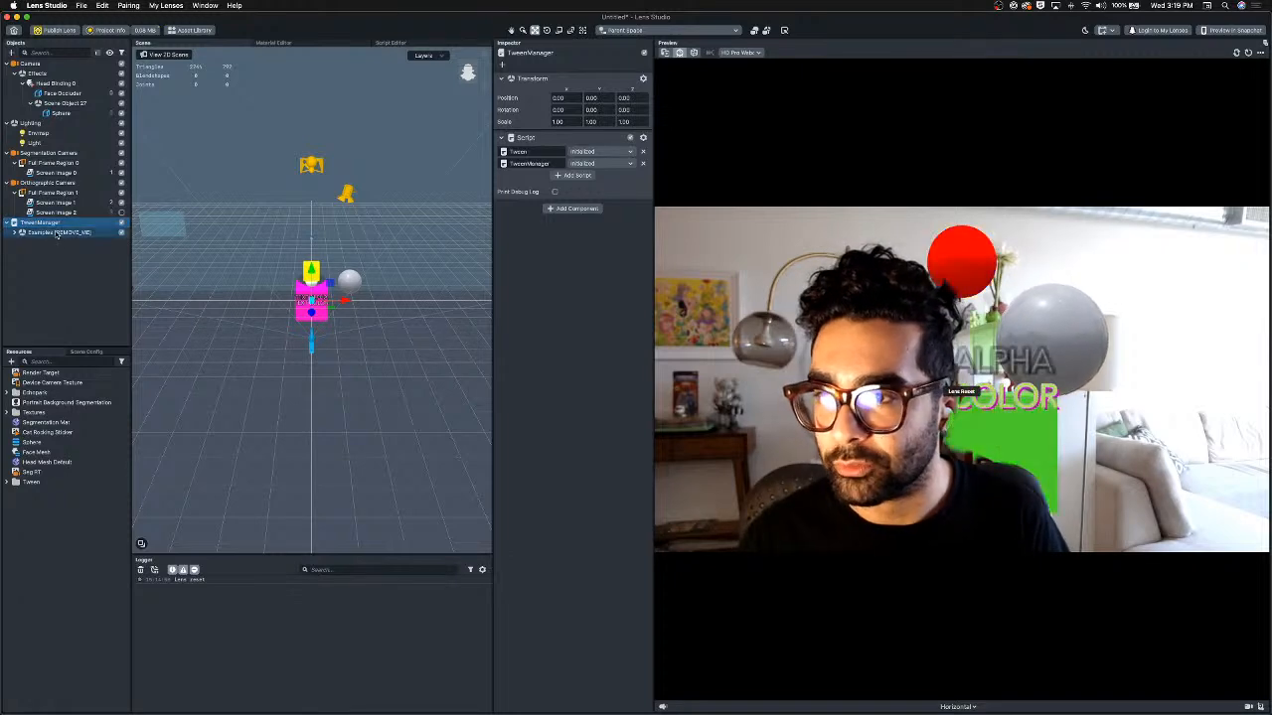
pyautogui.click(56, 233)
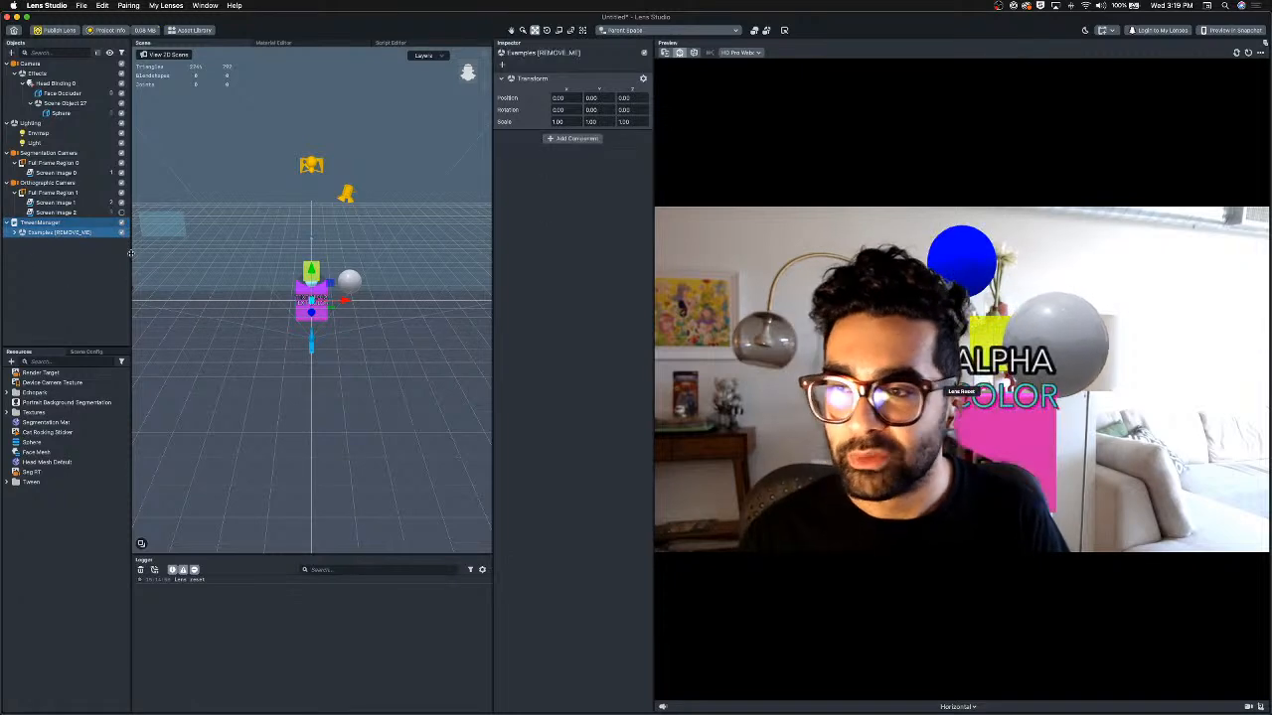
pyautogui.click(14, 233)
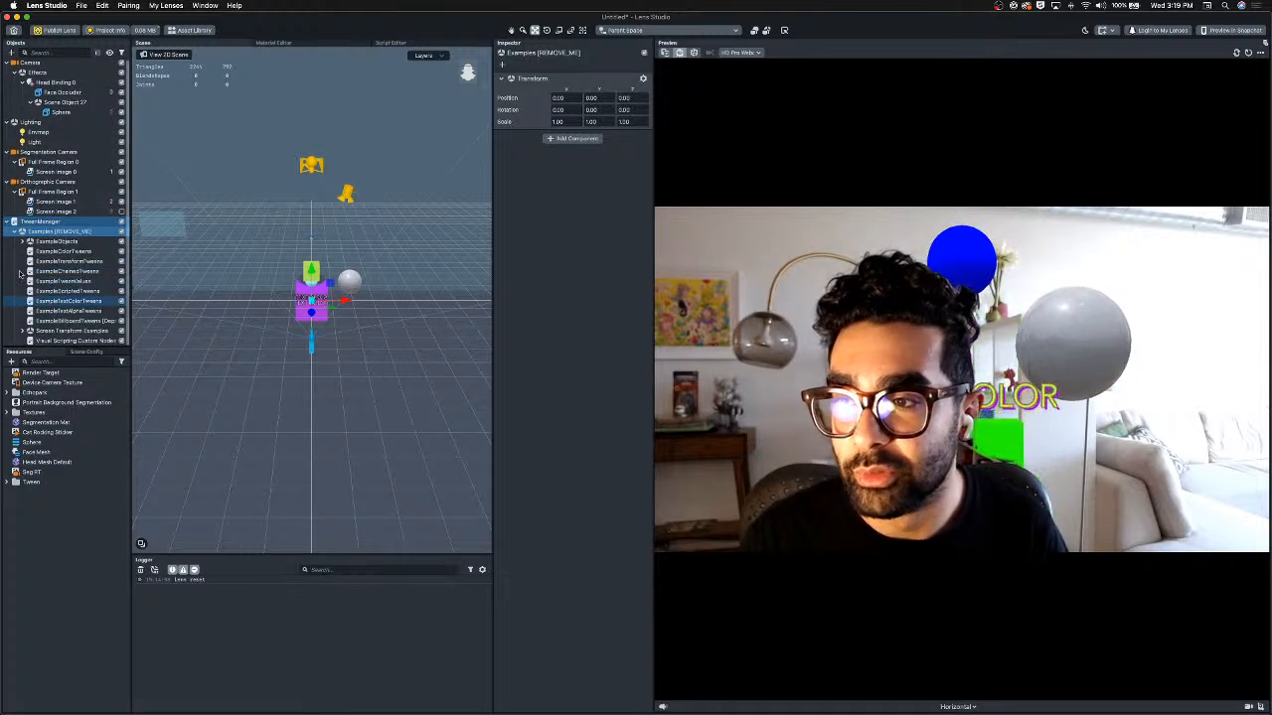
pyautogui.click(16, 234)
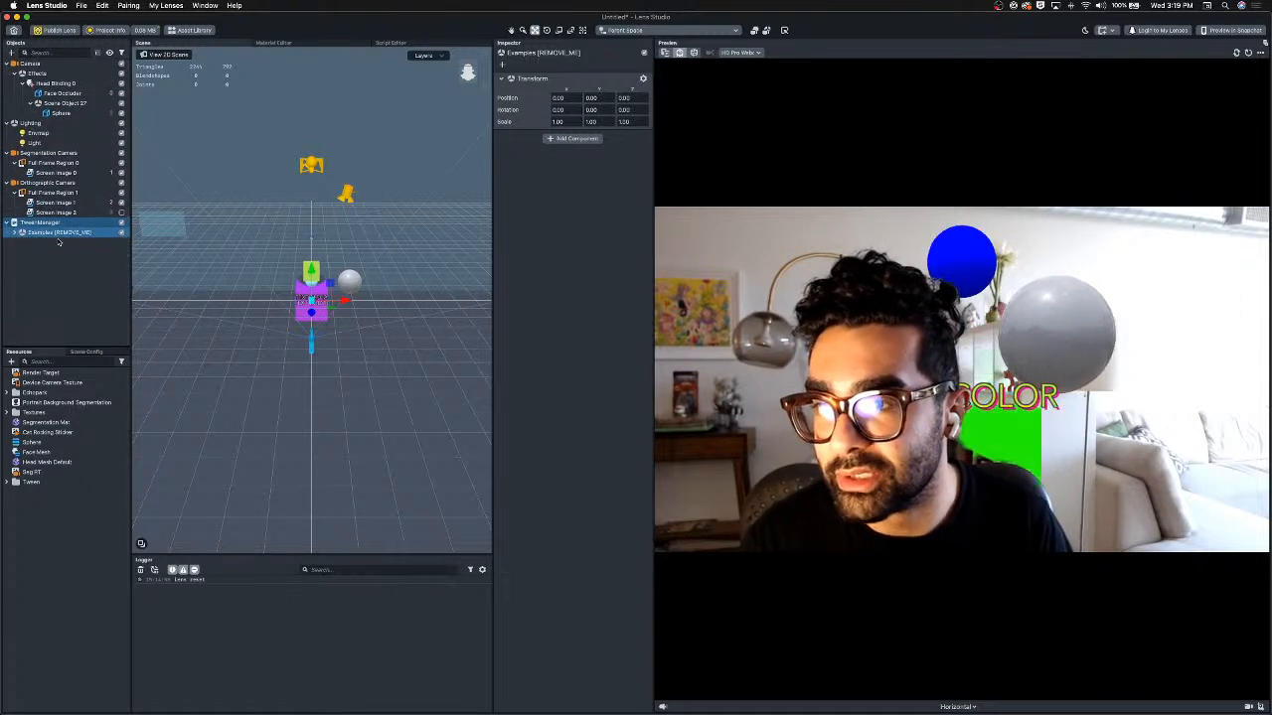
pyautogui.rightClick(56, 236)
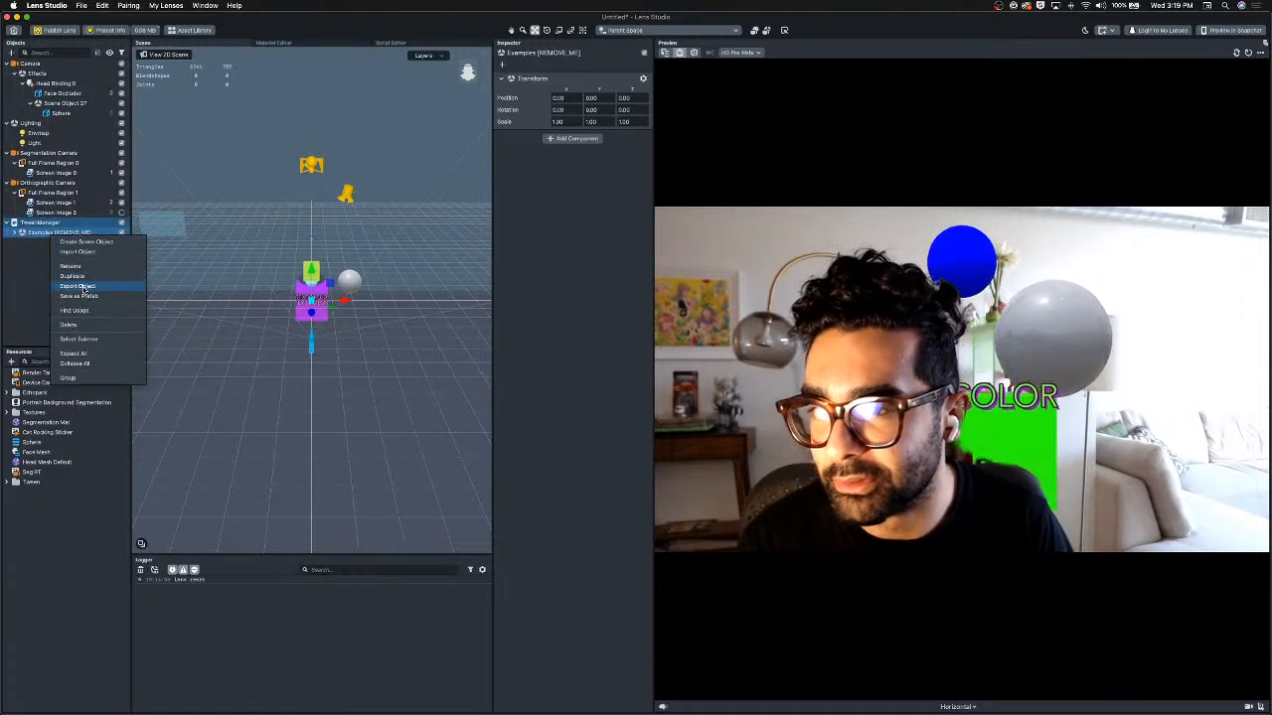
pyautogui.click(68, 324)
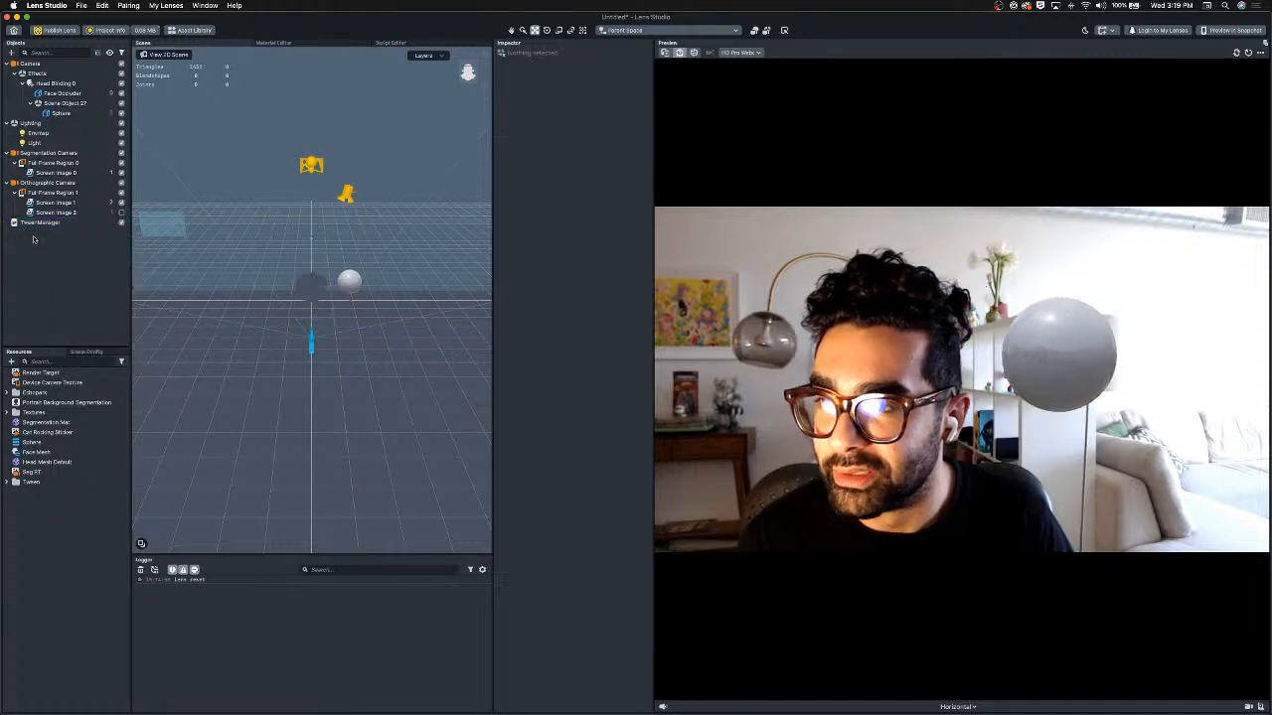
pyautogui.click(32, 223)
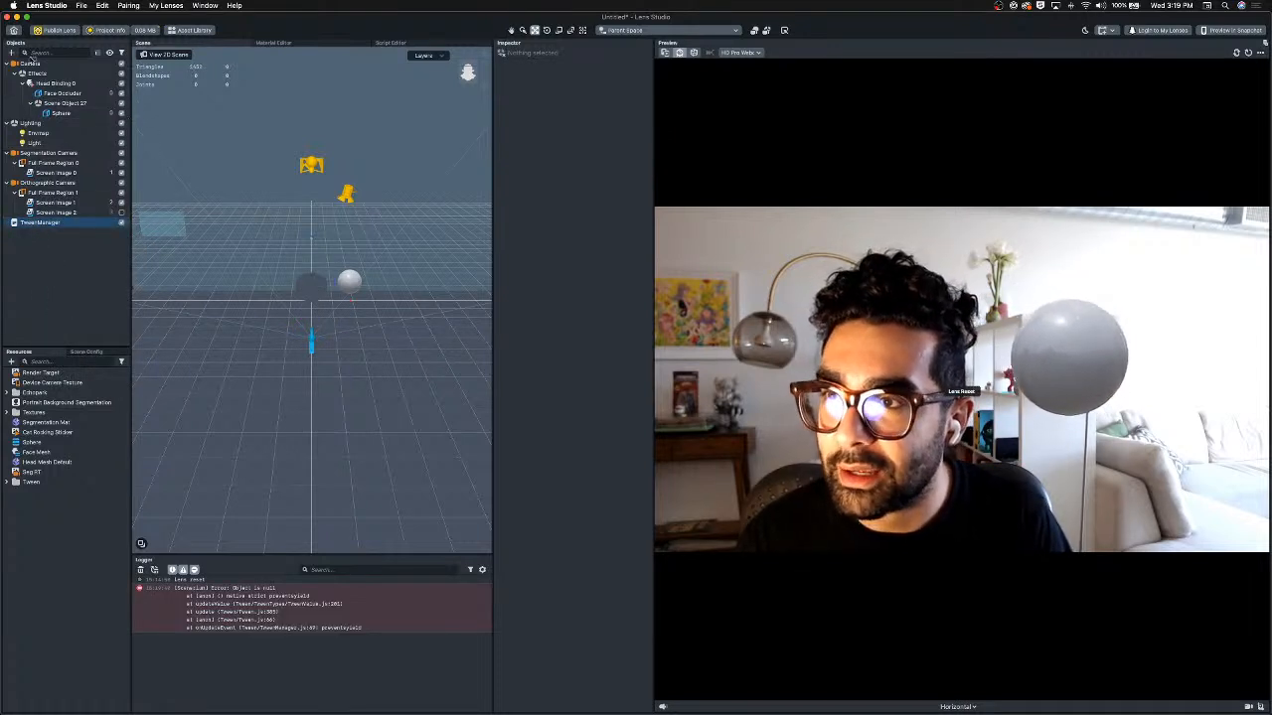
pyautogui.moveTo(30, 62); pyautogui.dragTo(29, 63)
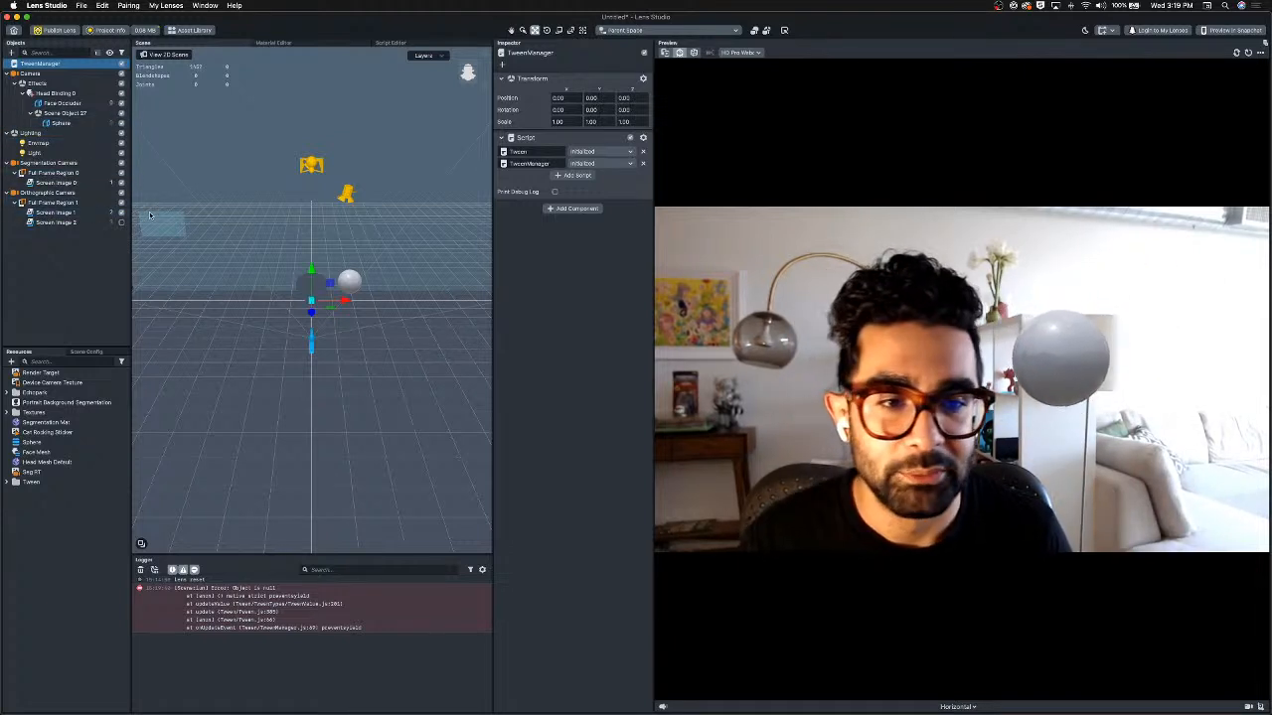
# Try rotating Scene Object 27 with the rotate tool in the scene view.
pyautogui.click(63, 114)
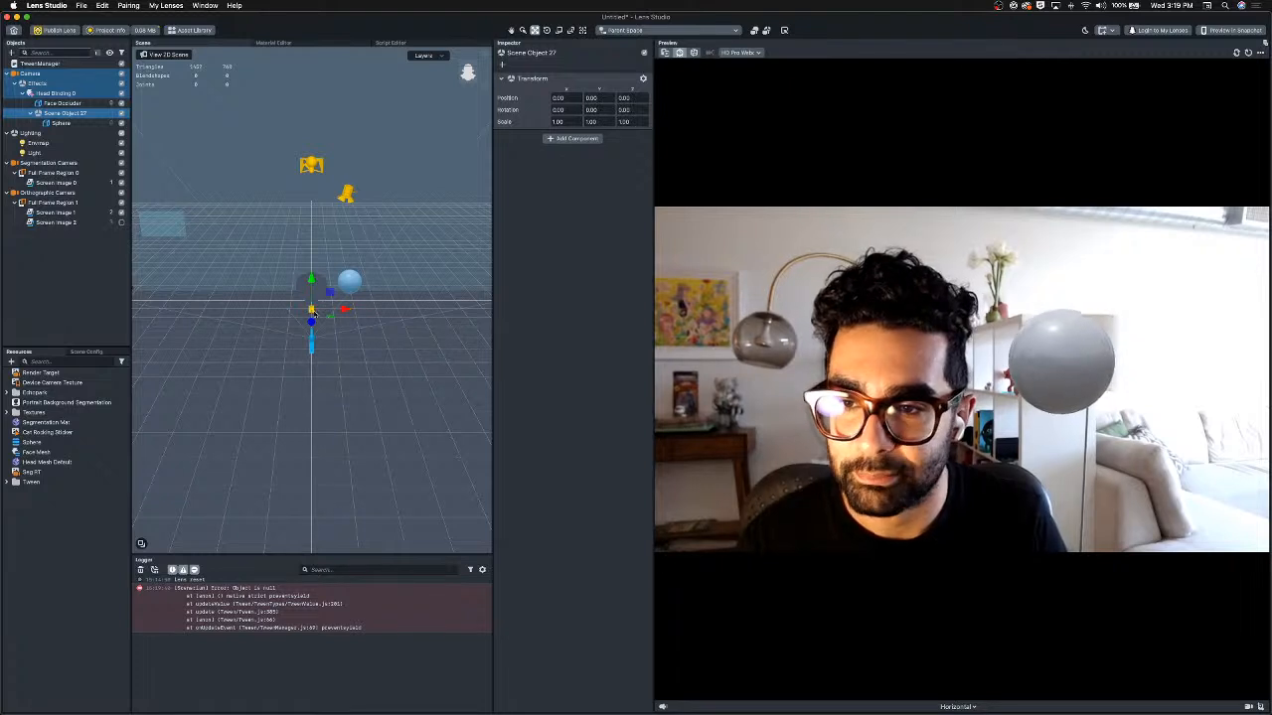
pyautogui.press('e')
pyautogui.moveTo(345, 322); pyautogui.dragTo(449, 282)
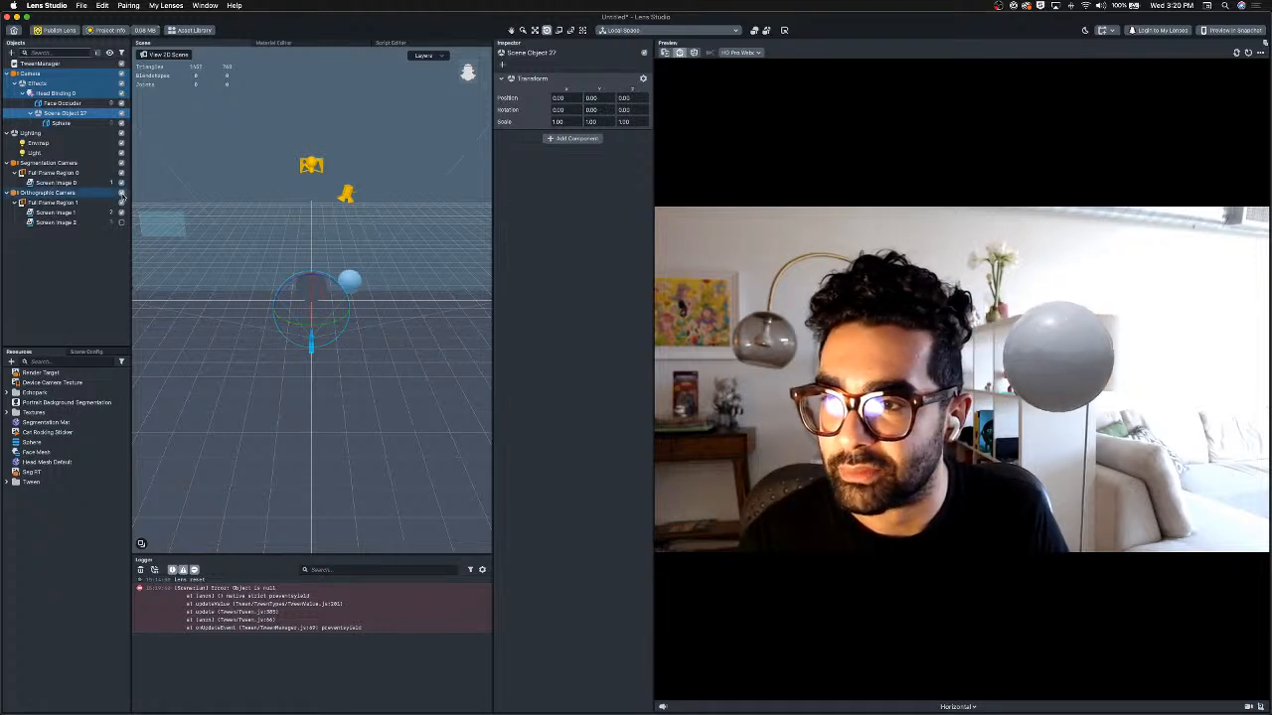
pyautogui.click(55, 192)
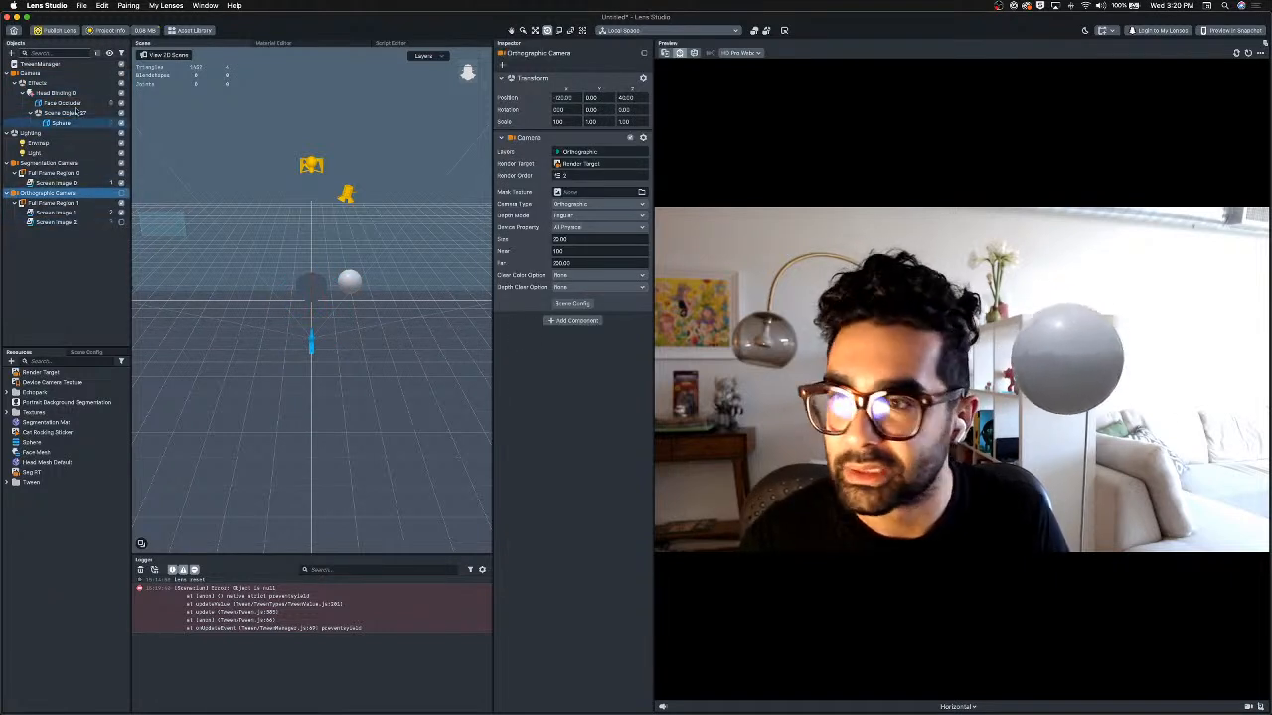
pyautogui.click(348, 281)
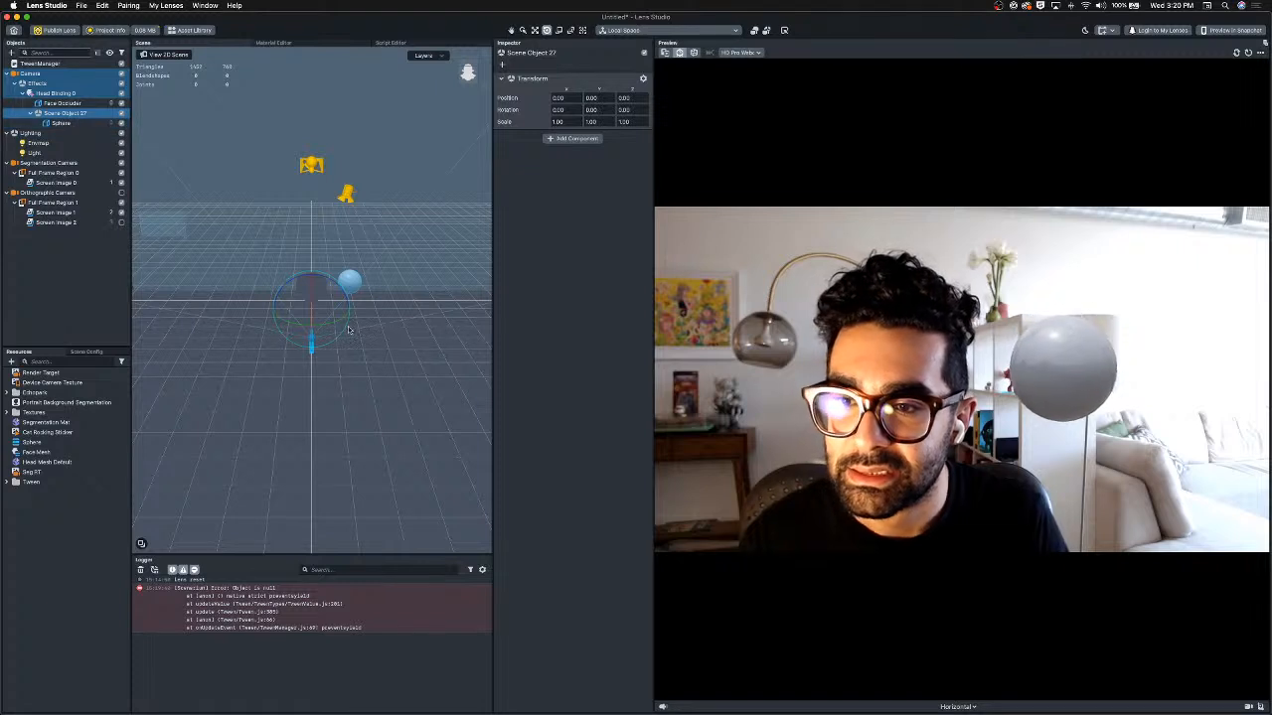
pyautogui.moveTo(334, 326); pyautogui.dragTo(383, 314)
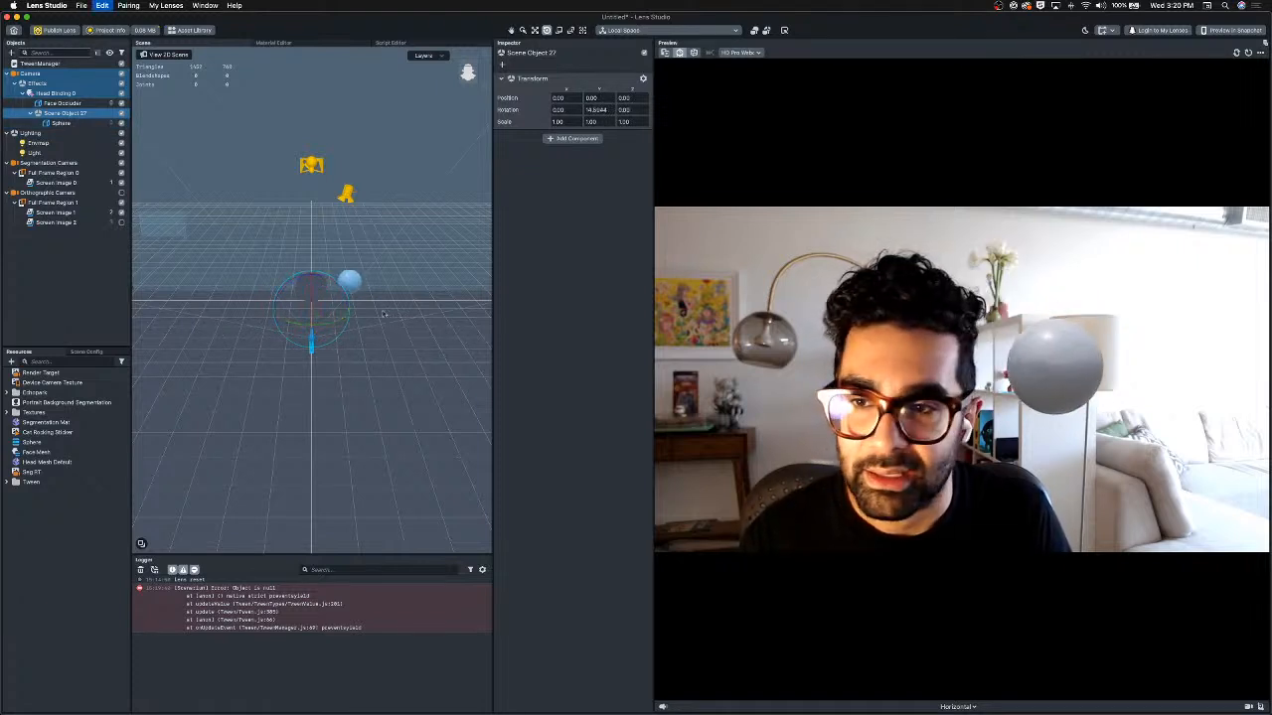
# Add a Script component with the TweenTransform script to Scene Object 27 and set its type to Rotate.
pyautogui.click(574, 139)
pyautogui.click(571, 209)
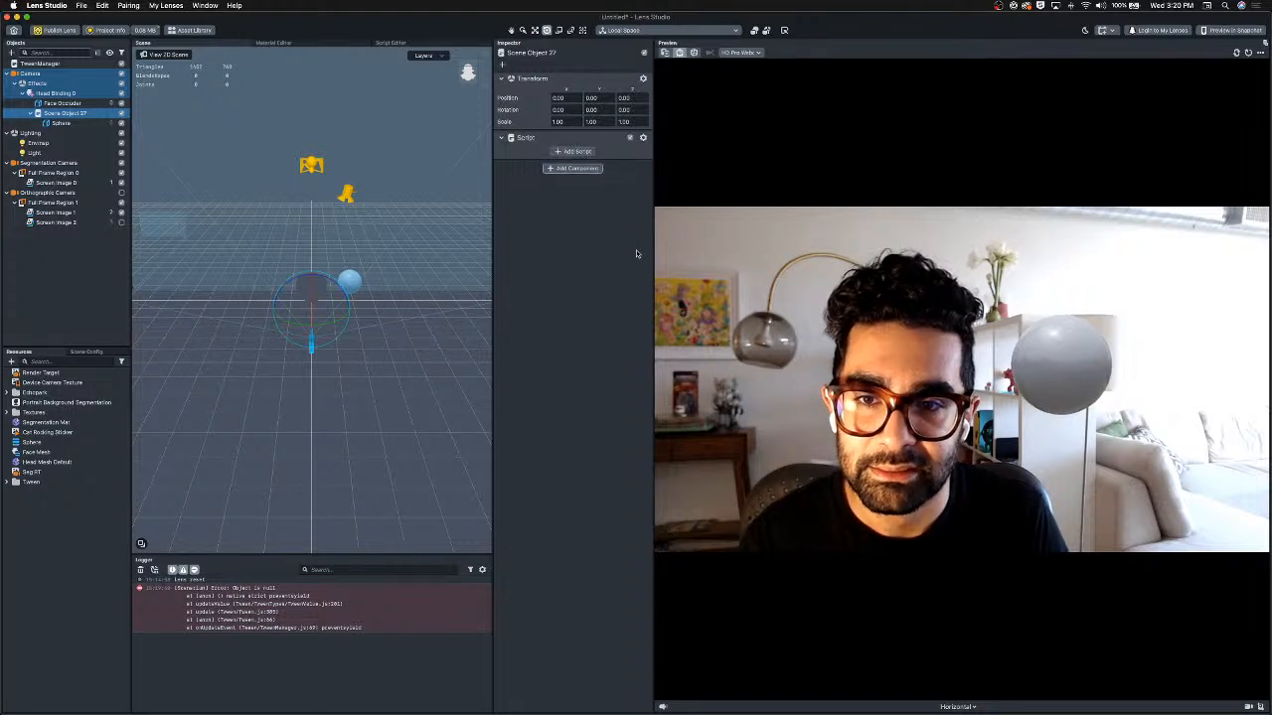
pyautogui.click(574, 151)
pyautogui.doubleClick(586, 252)
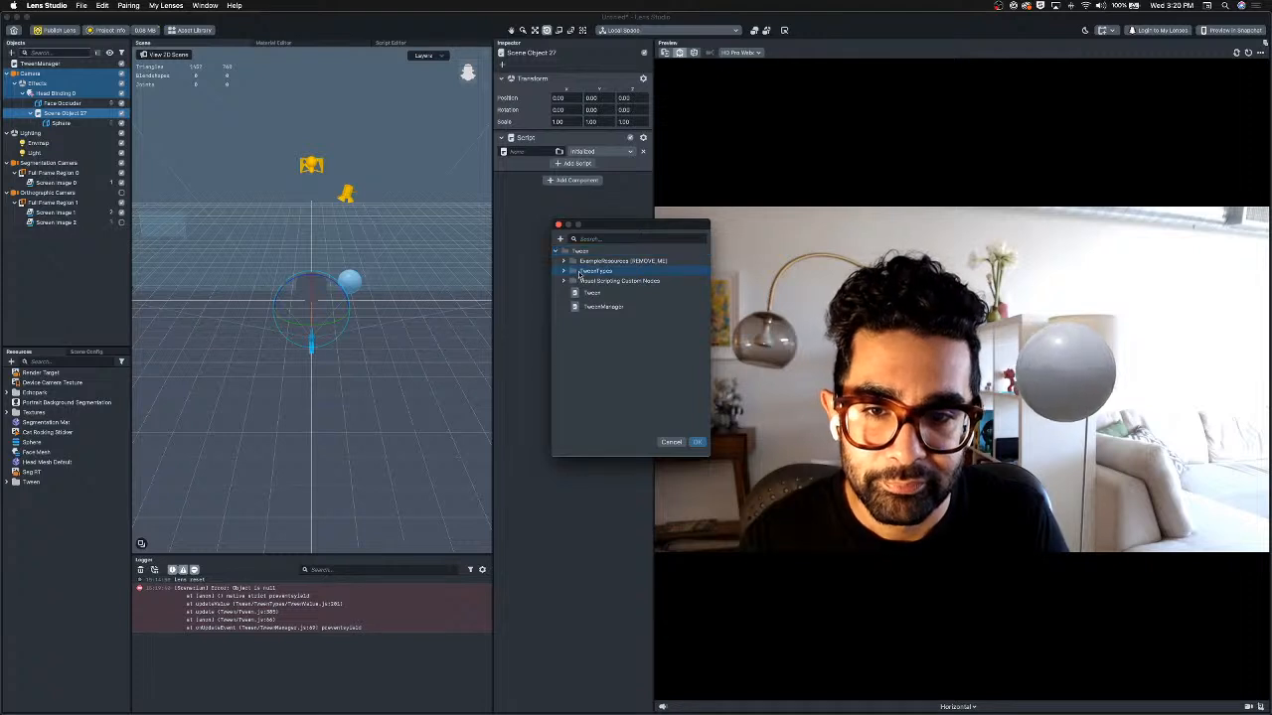
pyautogui.doubleClick(579, 273)
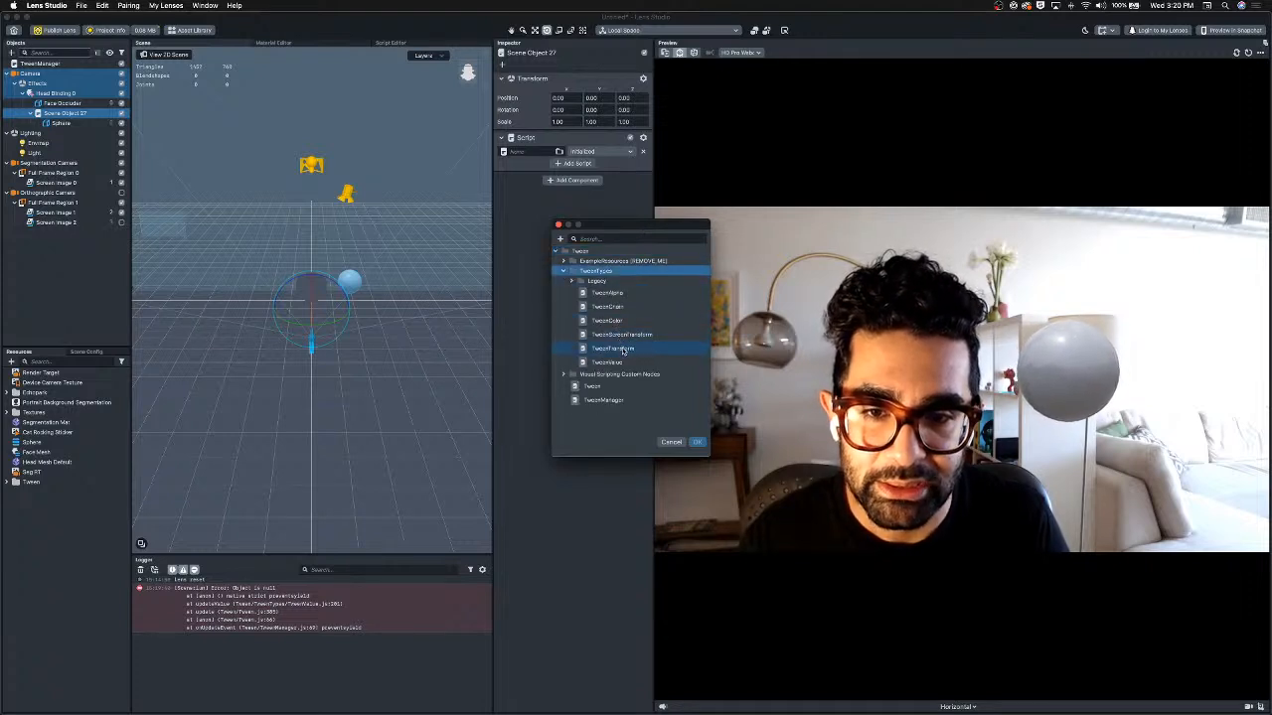
pyautogui.doubleClick(623, 349)
pyautogui.click(586, 232)
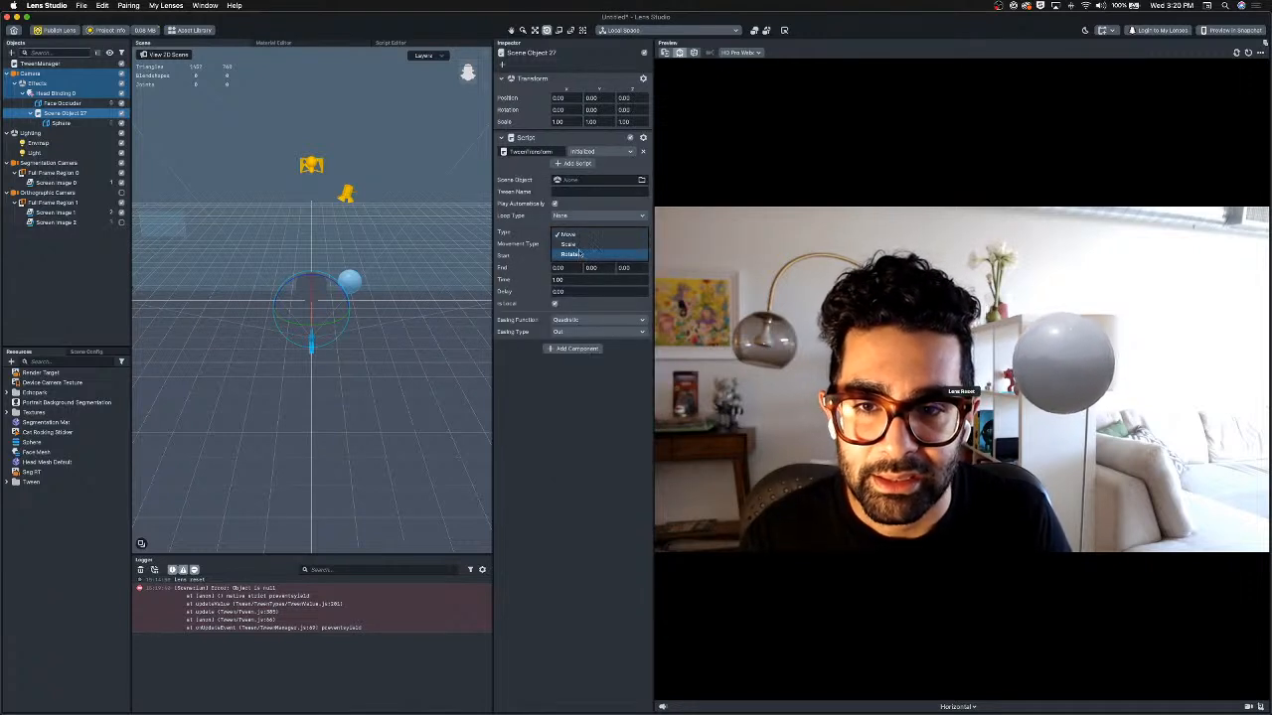
pyautogui.click(579, 255)
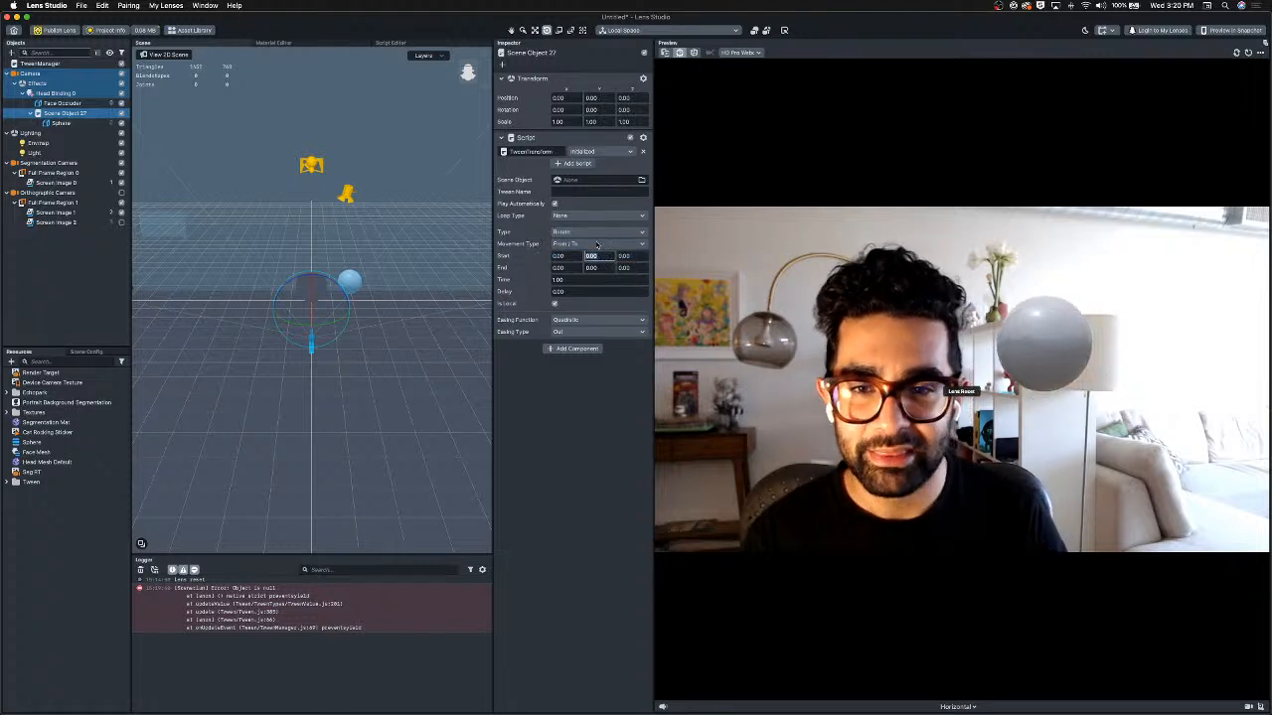
# Set the tween's movement type to Offset and enter a Y rotation offset.
pyautogui.click(597, 245)
pyautogui.click(599, 269)
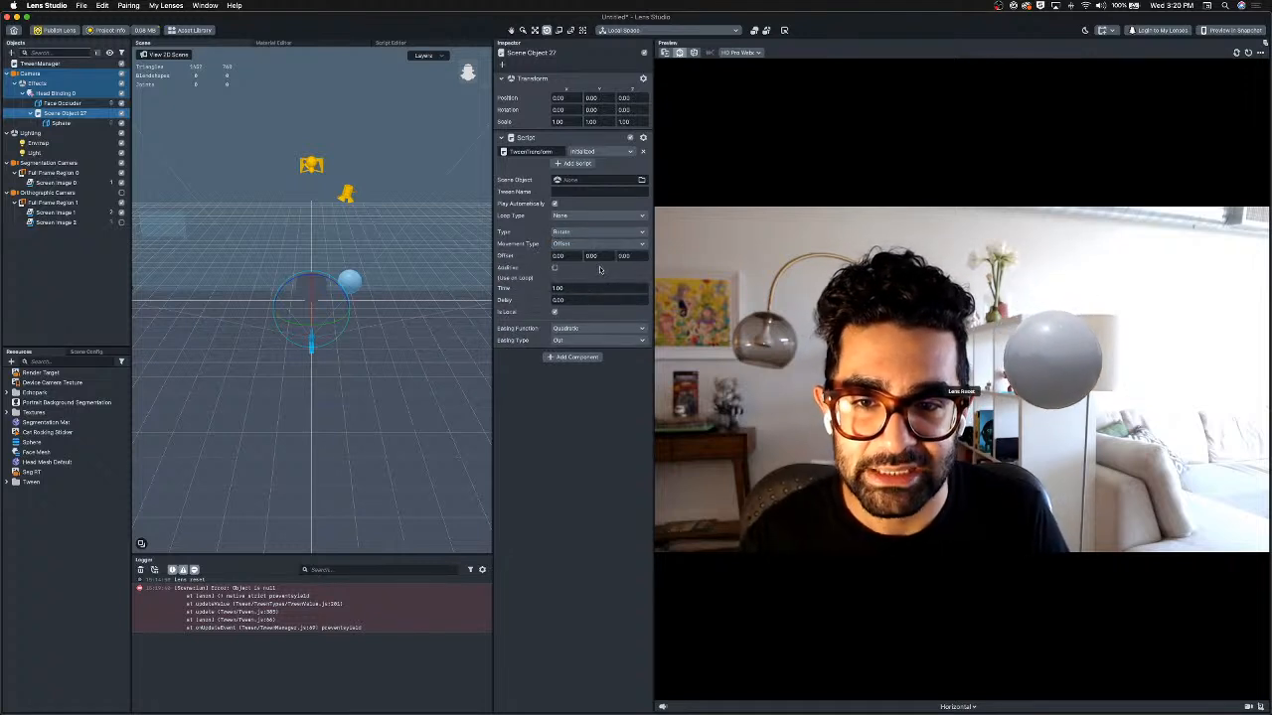
pyautogui.write('20')
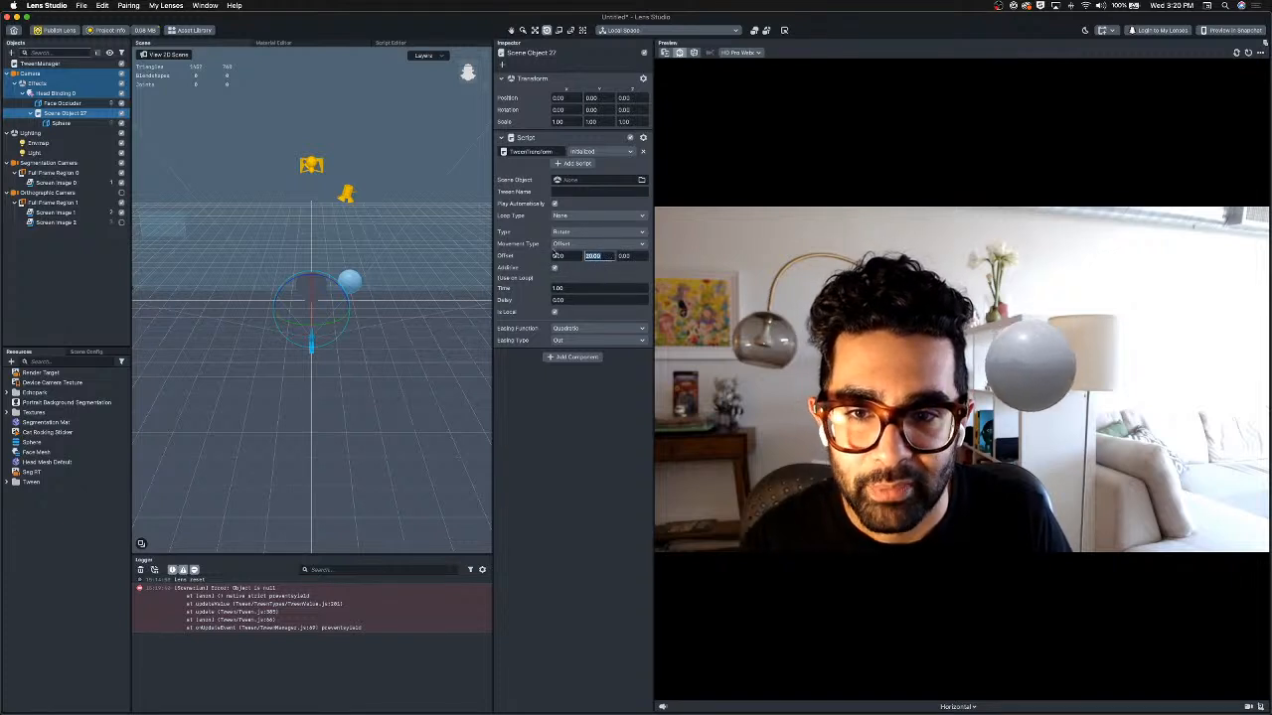
pyautogui.write('2')
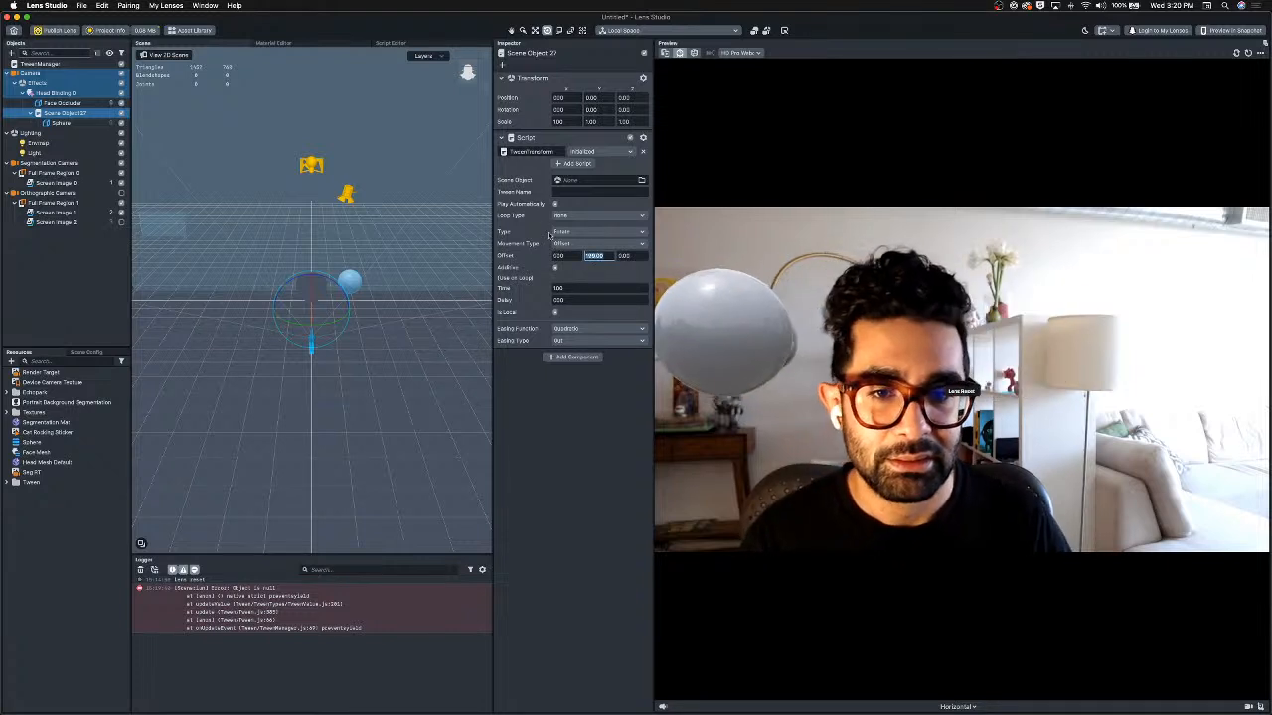
# Set the tween's easing function to Linear and its loop type to Loop.
pyautogui.click(581, 330)
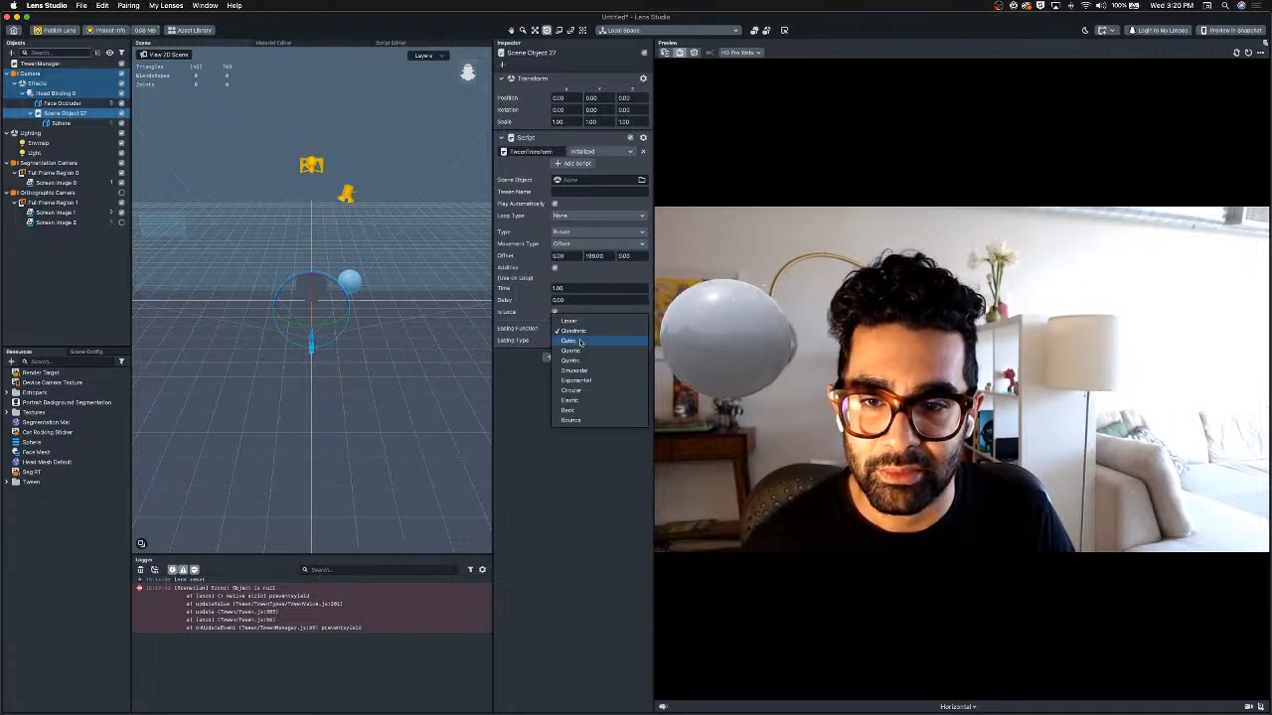
pyautogui.click(571, 319)
pyautogui.click(574, 234)
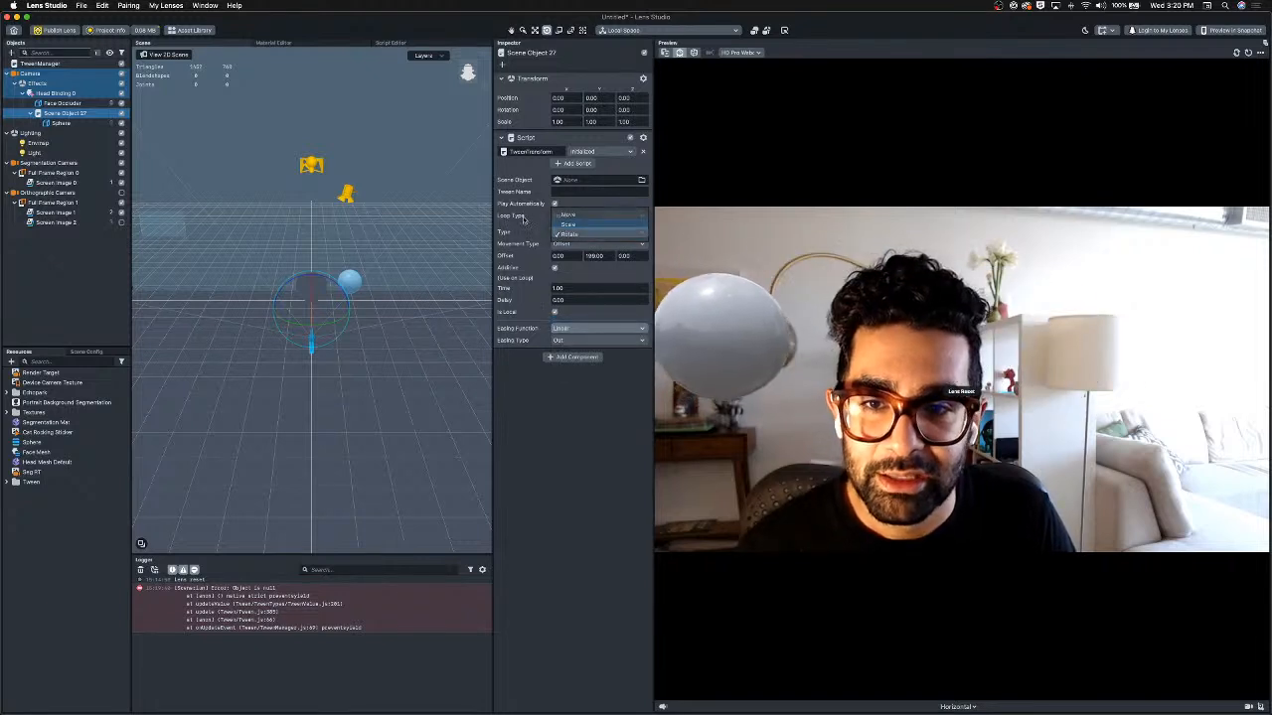
pyautogui.click(574, 234)
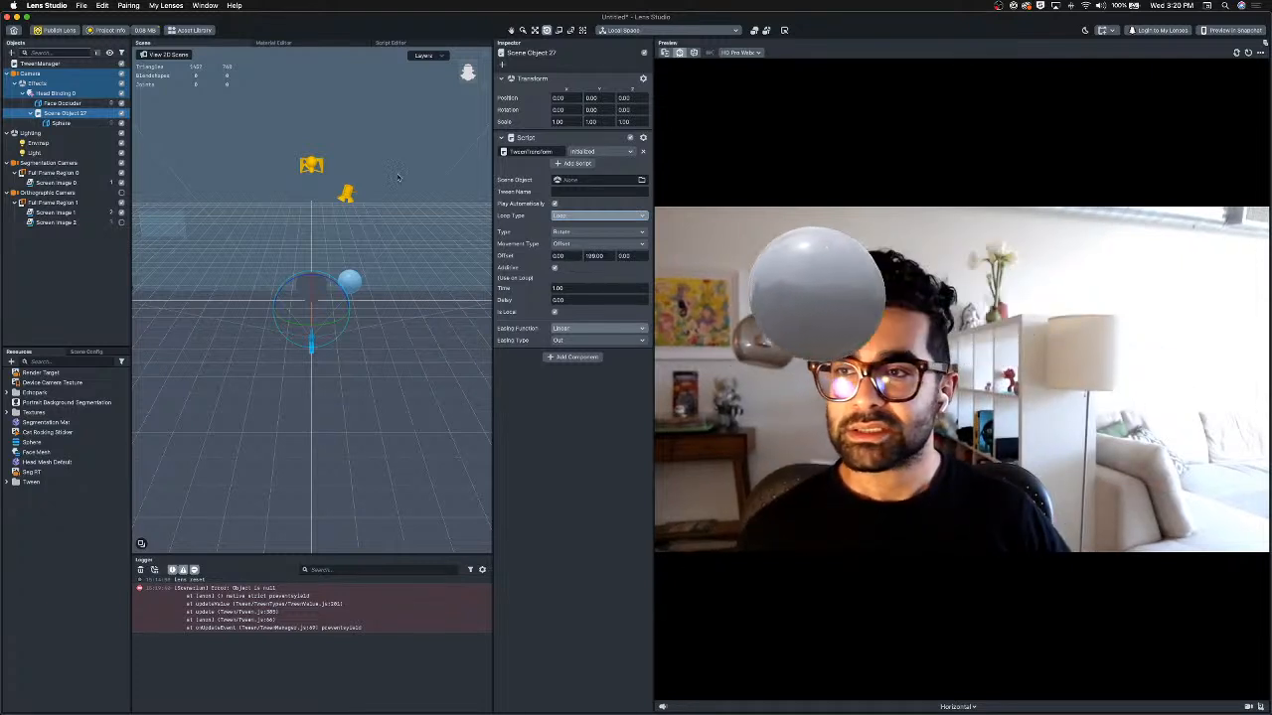
# Enable Screen Image 2 and the Orthographic Camera.
pyautogui.click(630, 139)
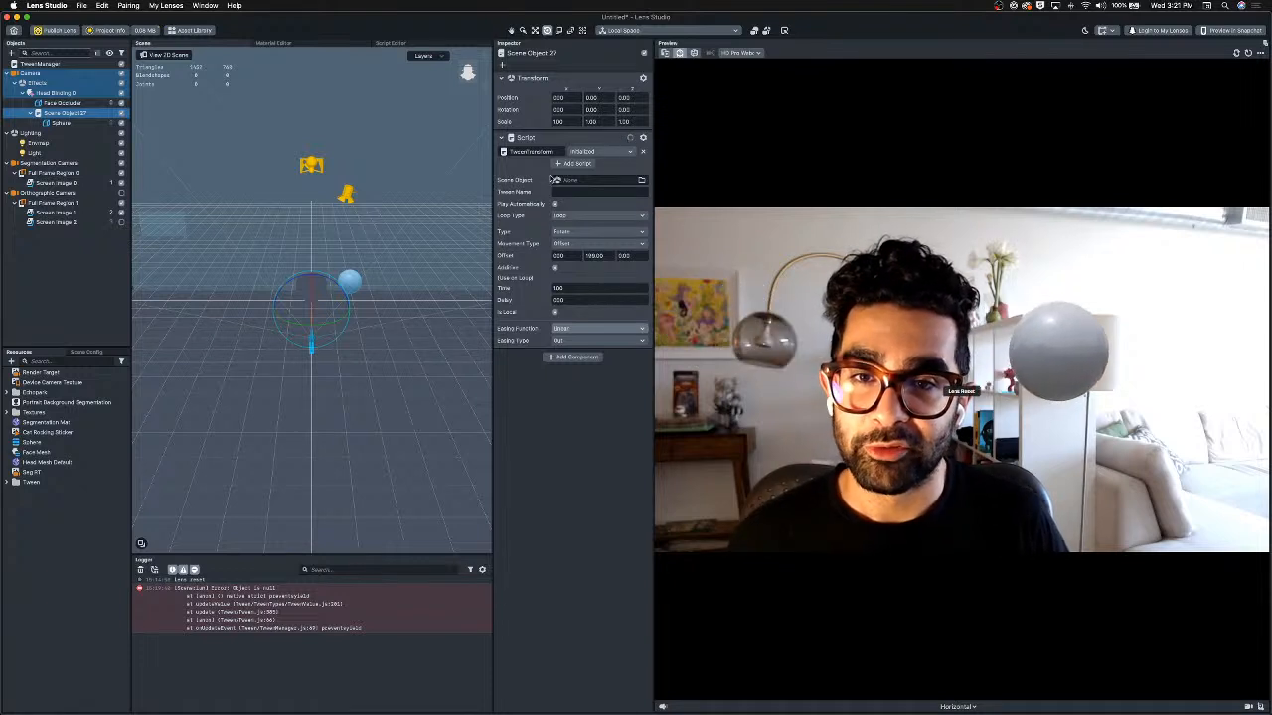
pyautogui.click(40, 84)
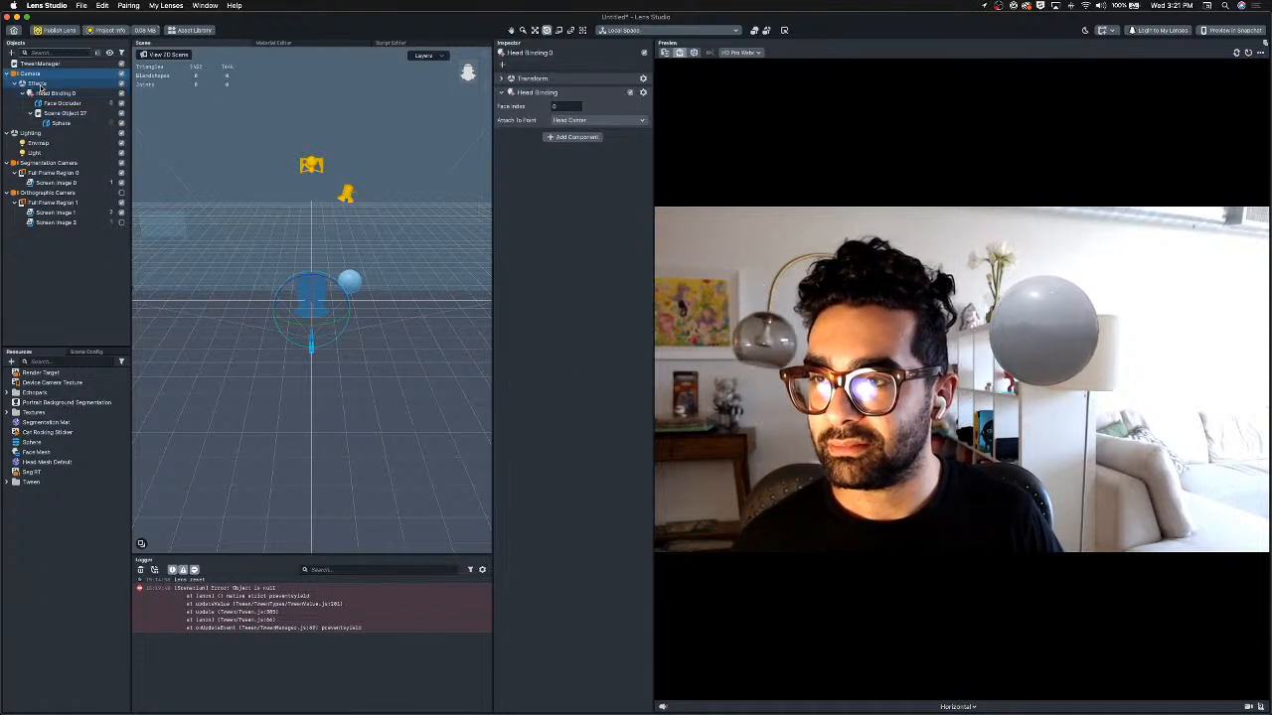
pyautogui.rightClick(48, 86)
pyautogui.click(60, 173)
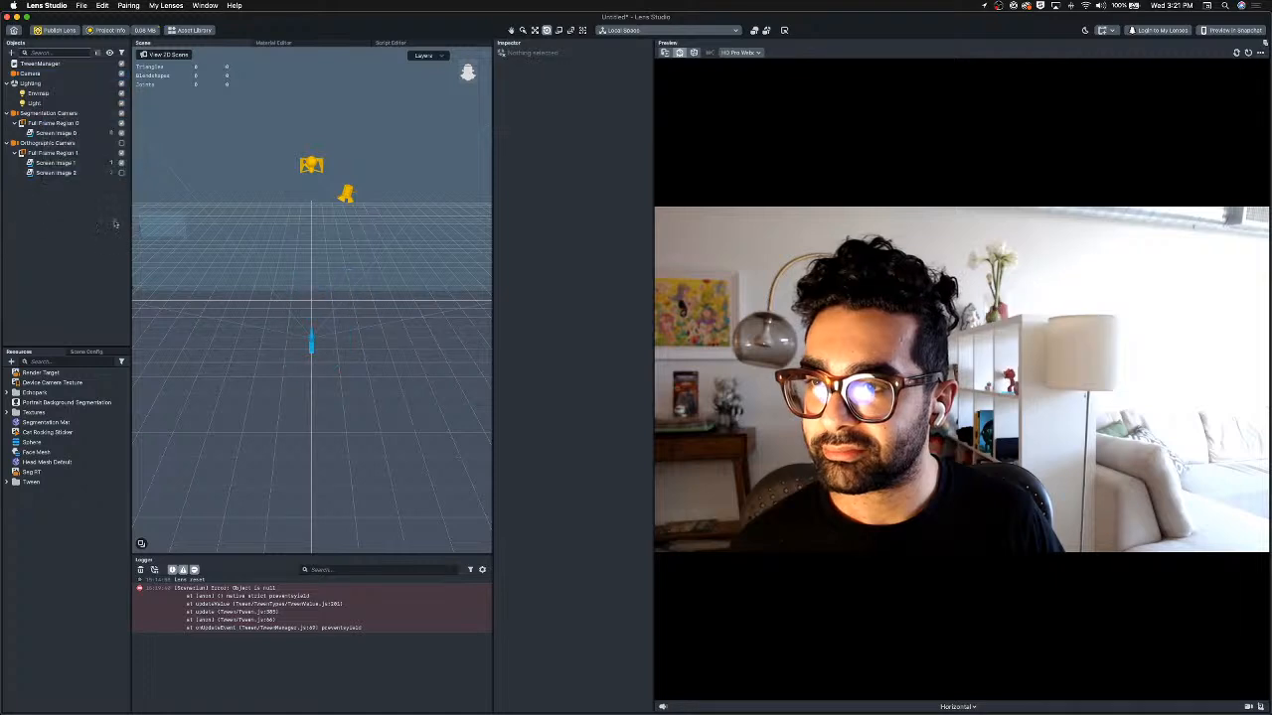
pyautogui.click(121, 173)
pyautogui.click(121, 144)
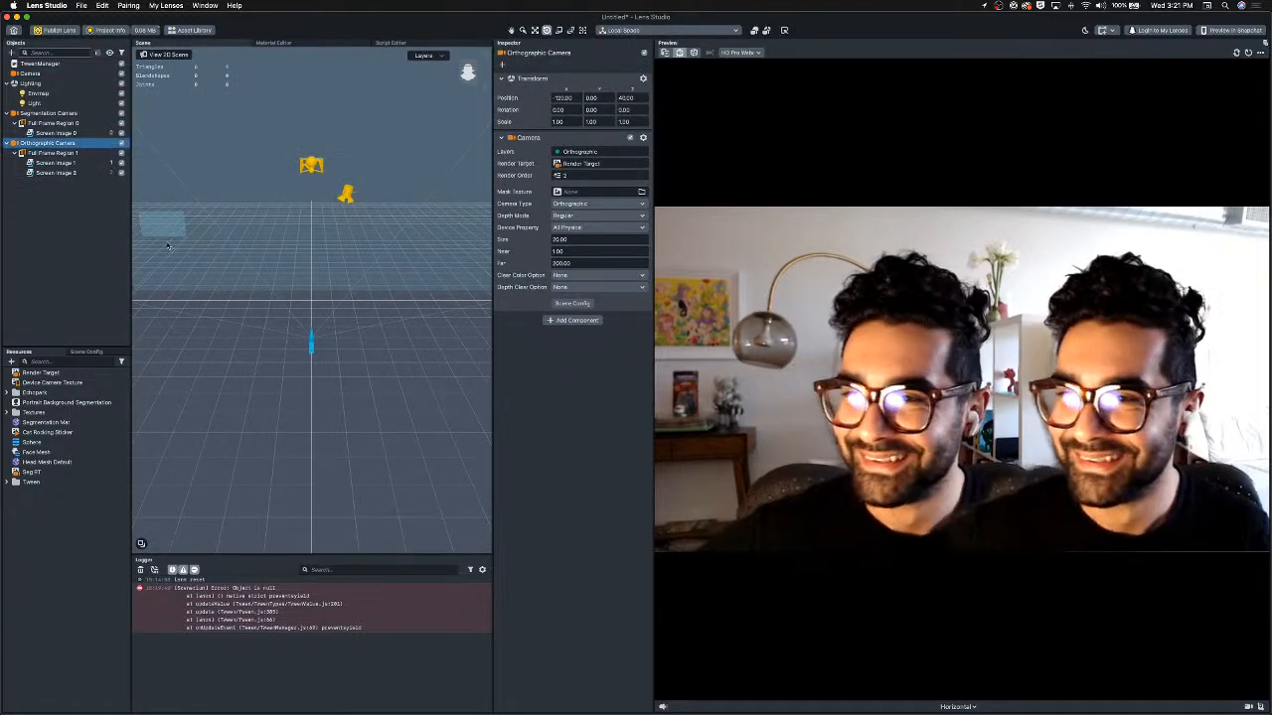
# Duplicate Screen Image 2 and move the copy to the left side of the frame.
pyautogui.click(48, 113)
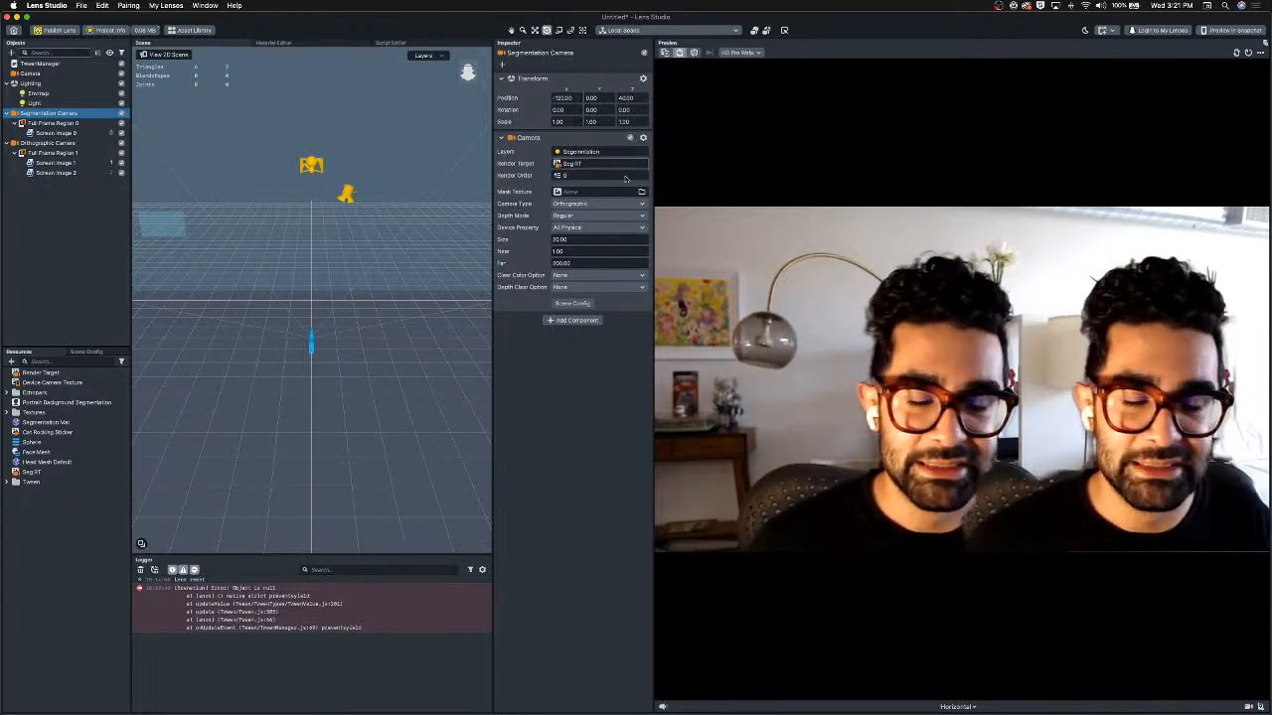
pyautogui.click(67, 174)
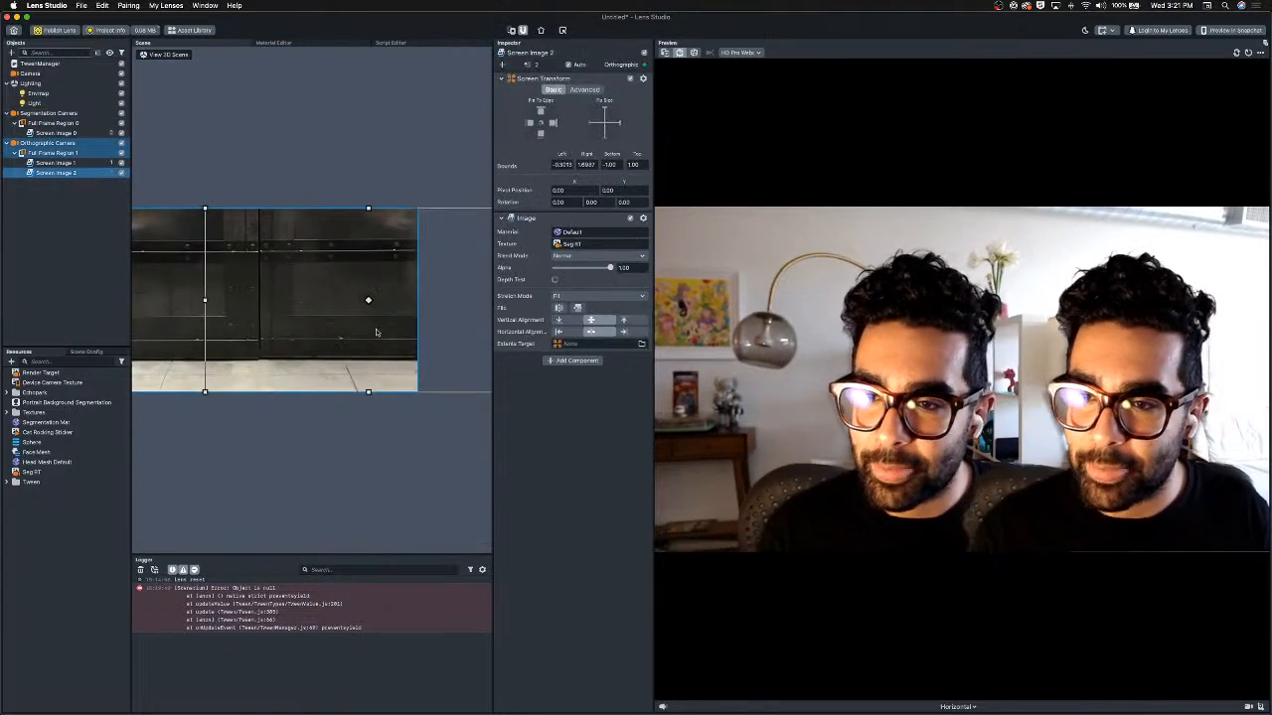
pyautogui.press('super+d')
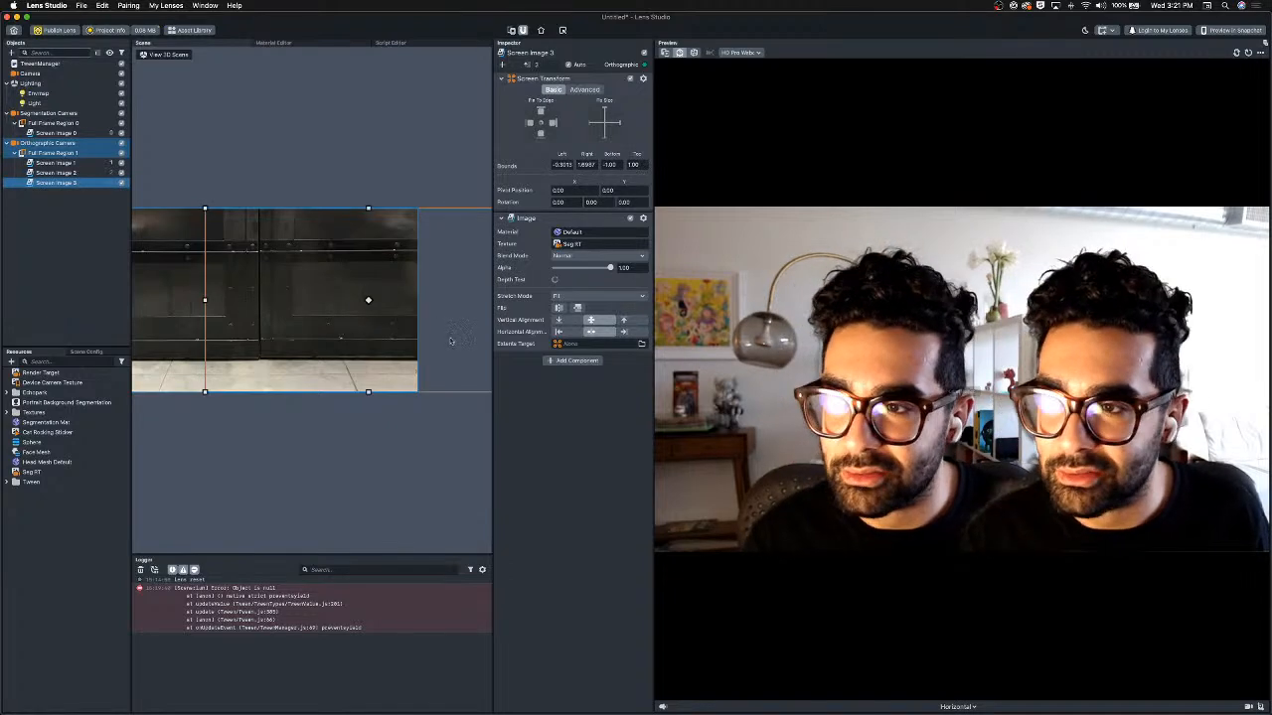
pyautogui.moveTo(453, 340); pyautogui.dragTo(243, 343)
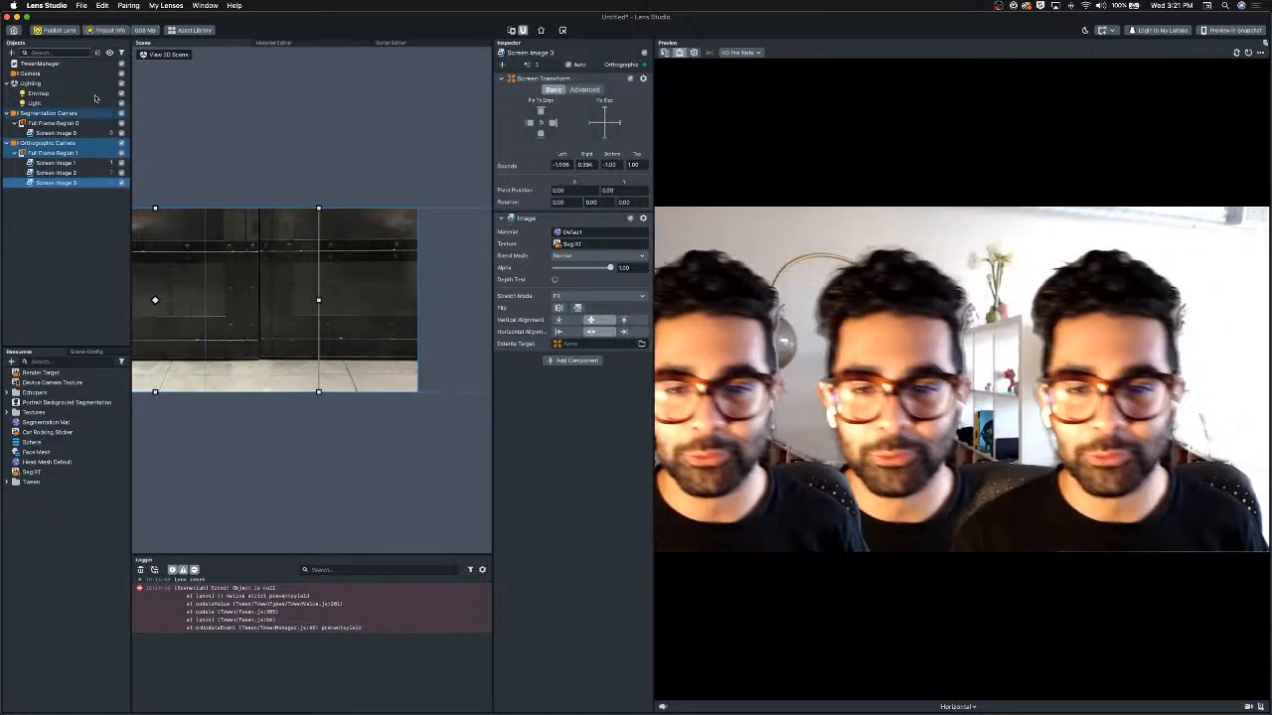
# Reorder the screen images so Screen Image 3 sits first under Full Frame Region 1.
pyautogui.click(60, 173)
pyautogui.keyDown('shift'); pyautogui.click(72, 184); pyautogui.keyUp('shift')
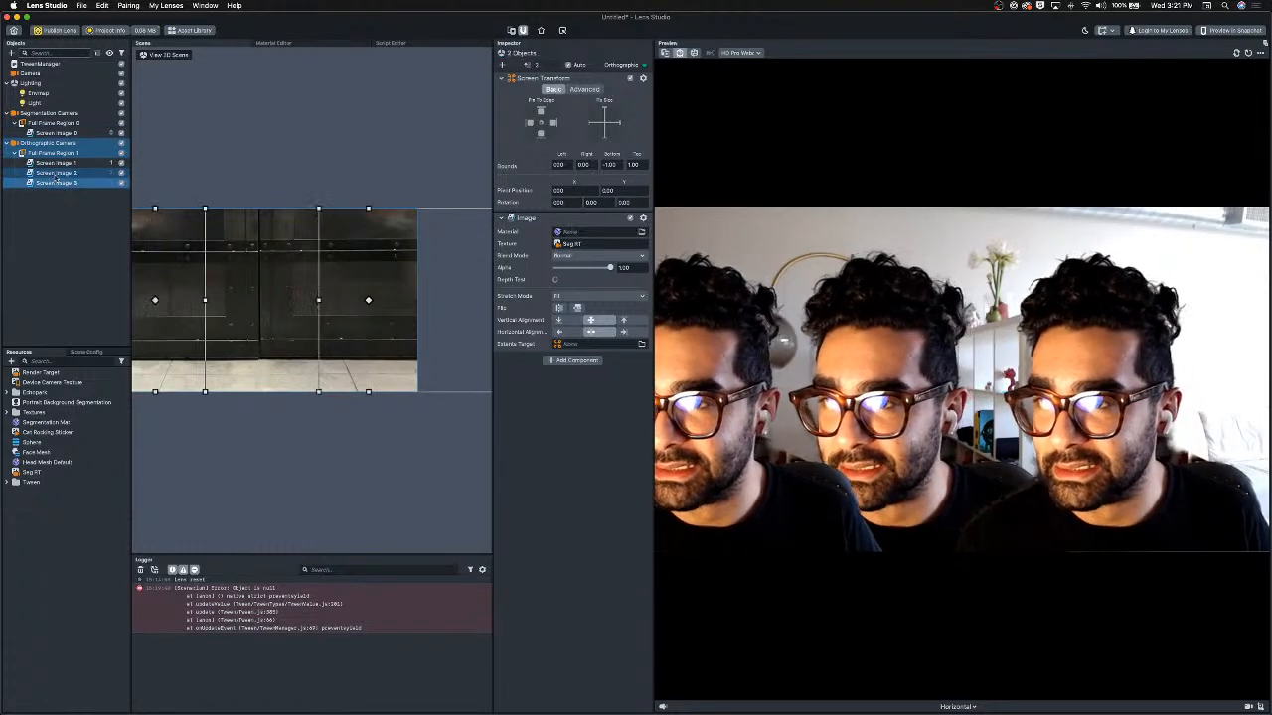
pyautogui.moveTo(60, 161); pyautogui.dragTo(61, 159)
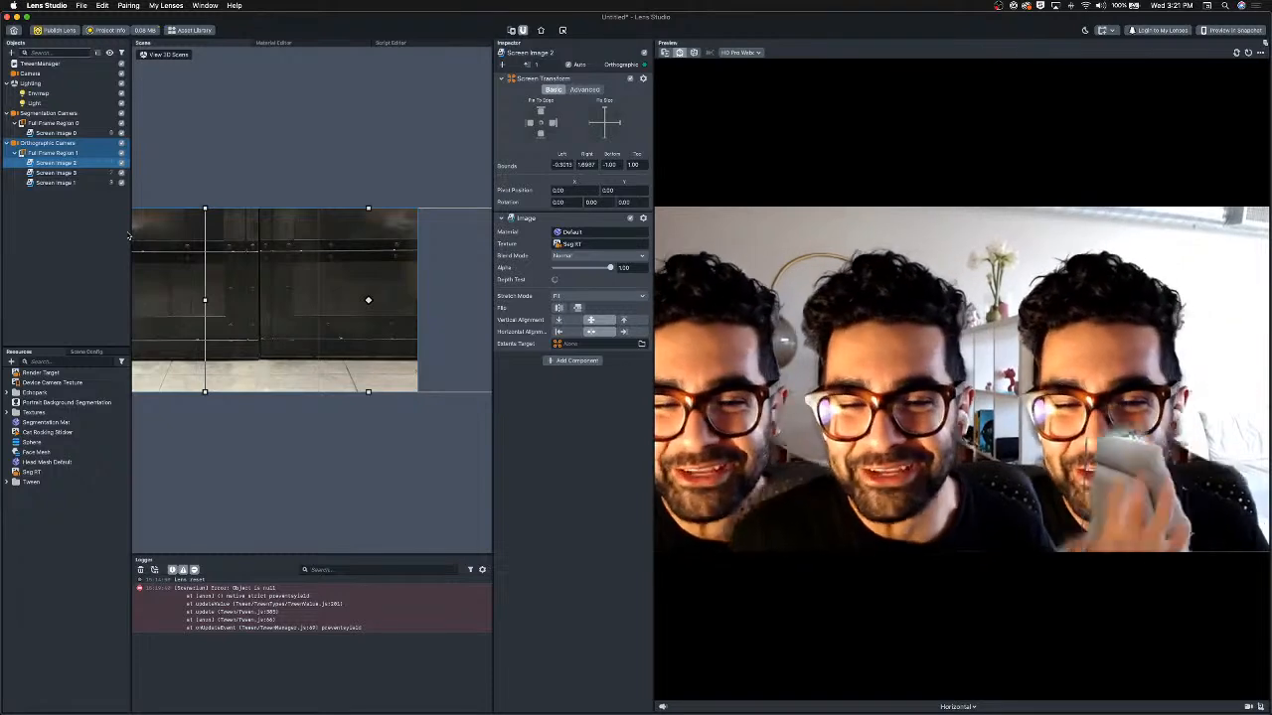
pyautogui.click(74, 207)
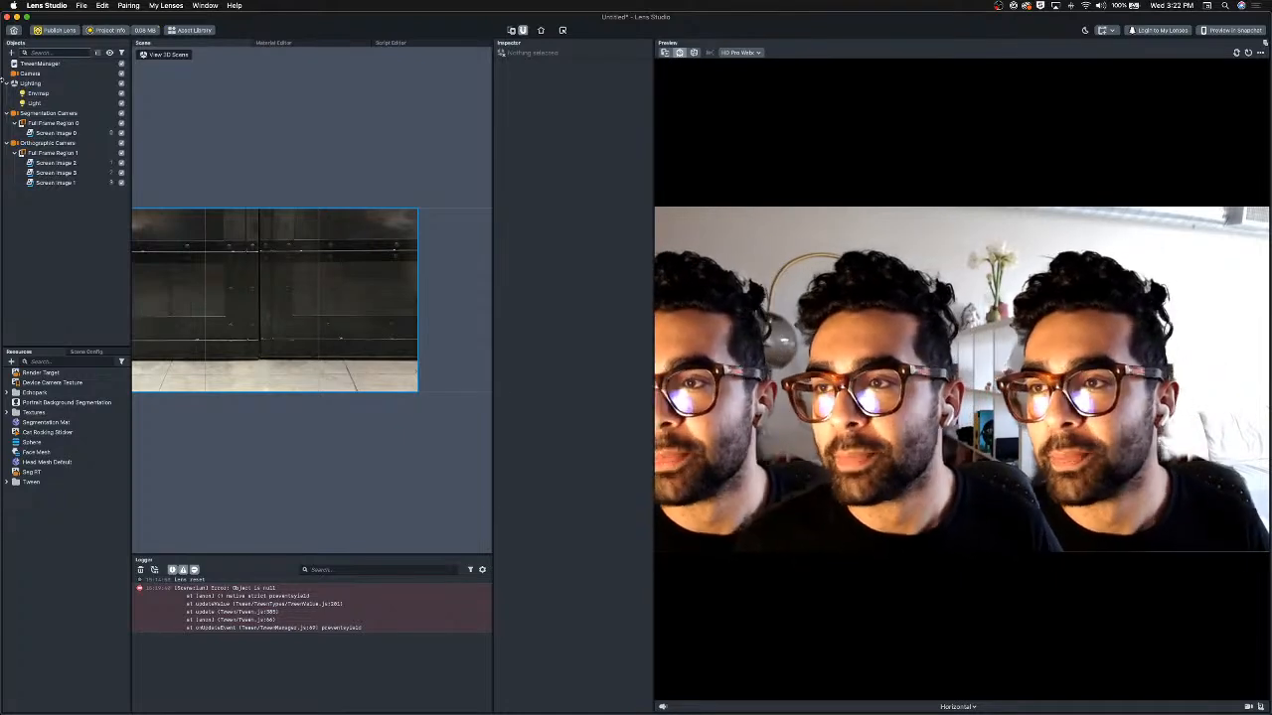
# Add a Behavior helper script object and move it up under TweenManager.
pyautogui.click(11, 54)
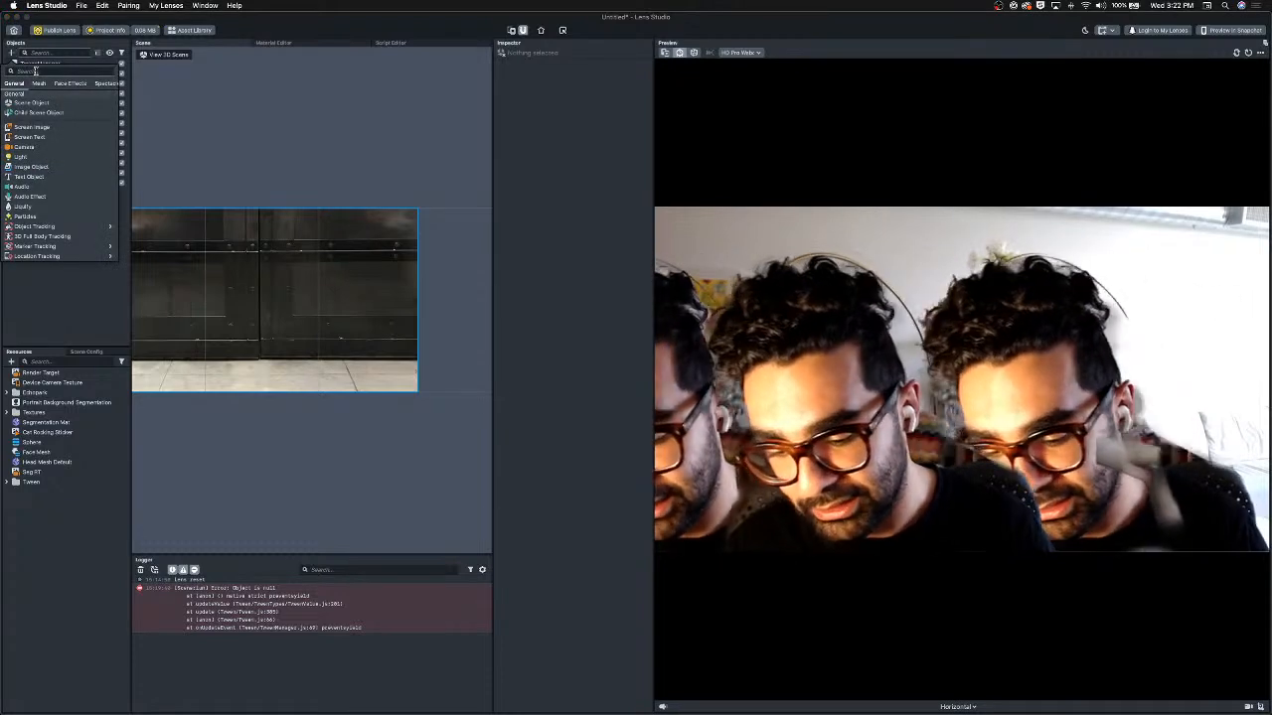
pyautogui.write('hel')
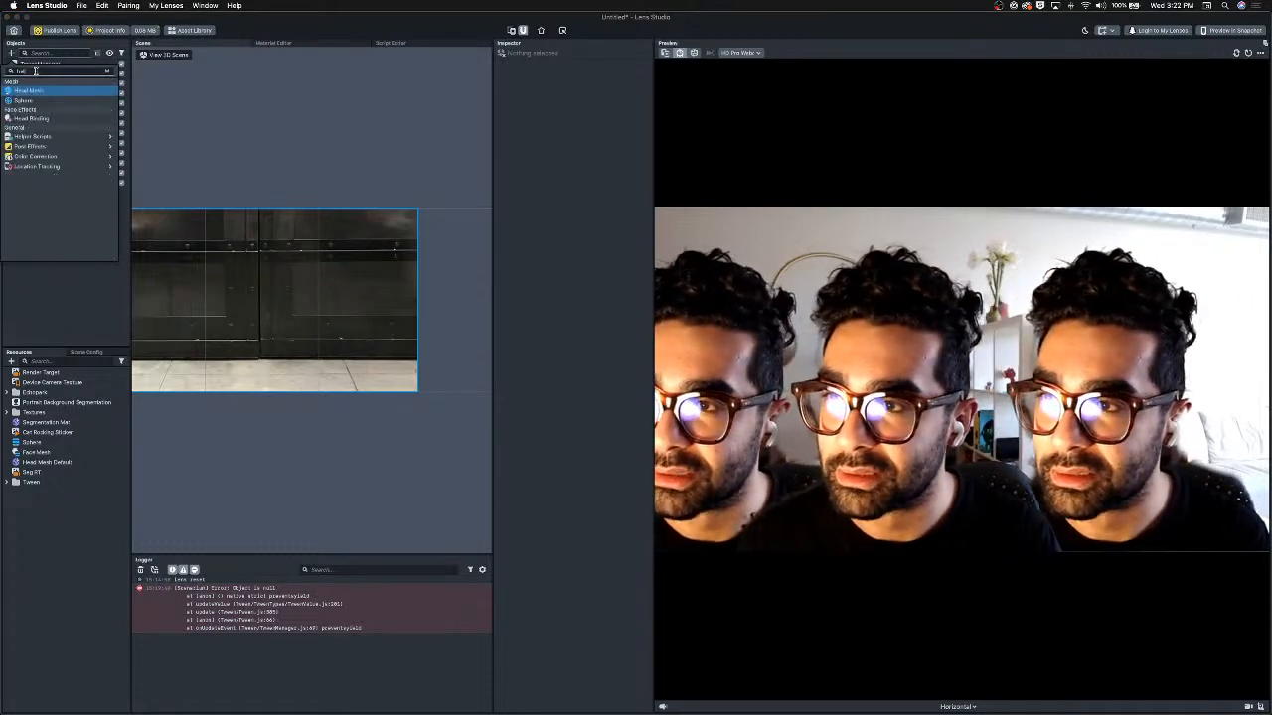
pyautogui.moveTo(59, 91)
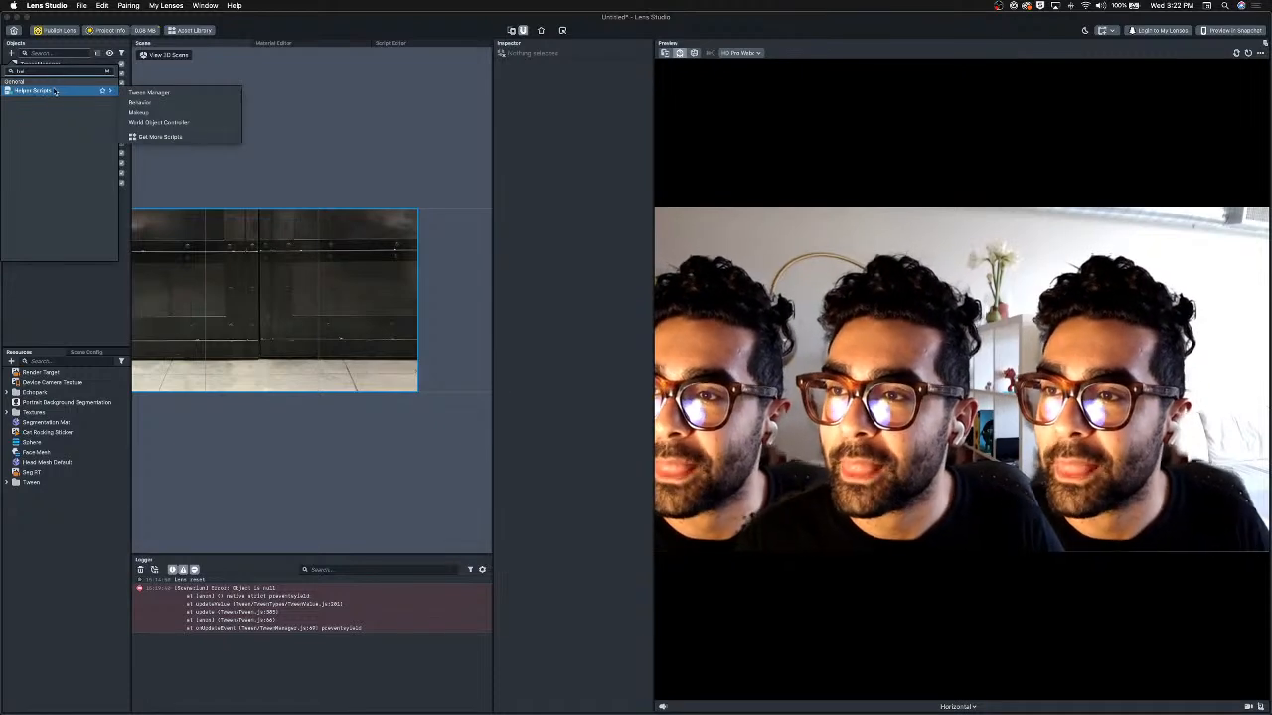
pyautogui.click(174, 104)
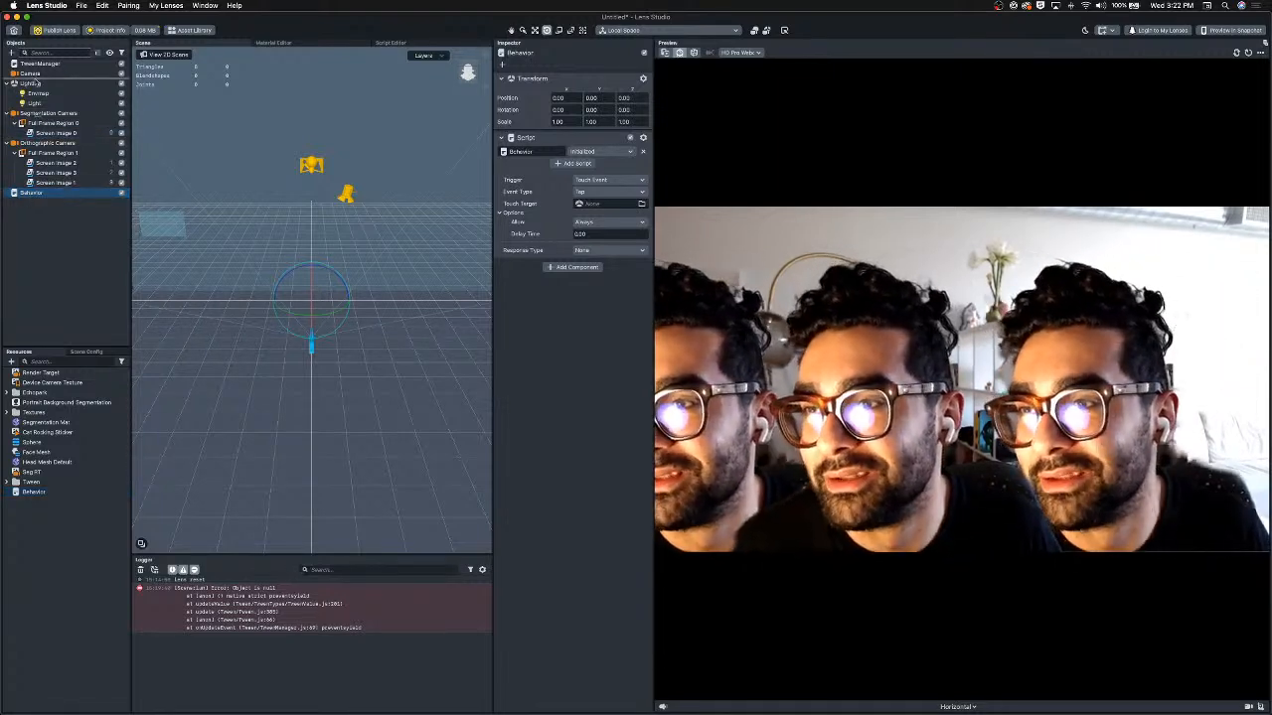
pyautogui.moveTo(35, 73); pyautogui.dragTo(35, 70)
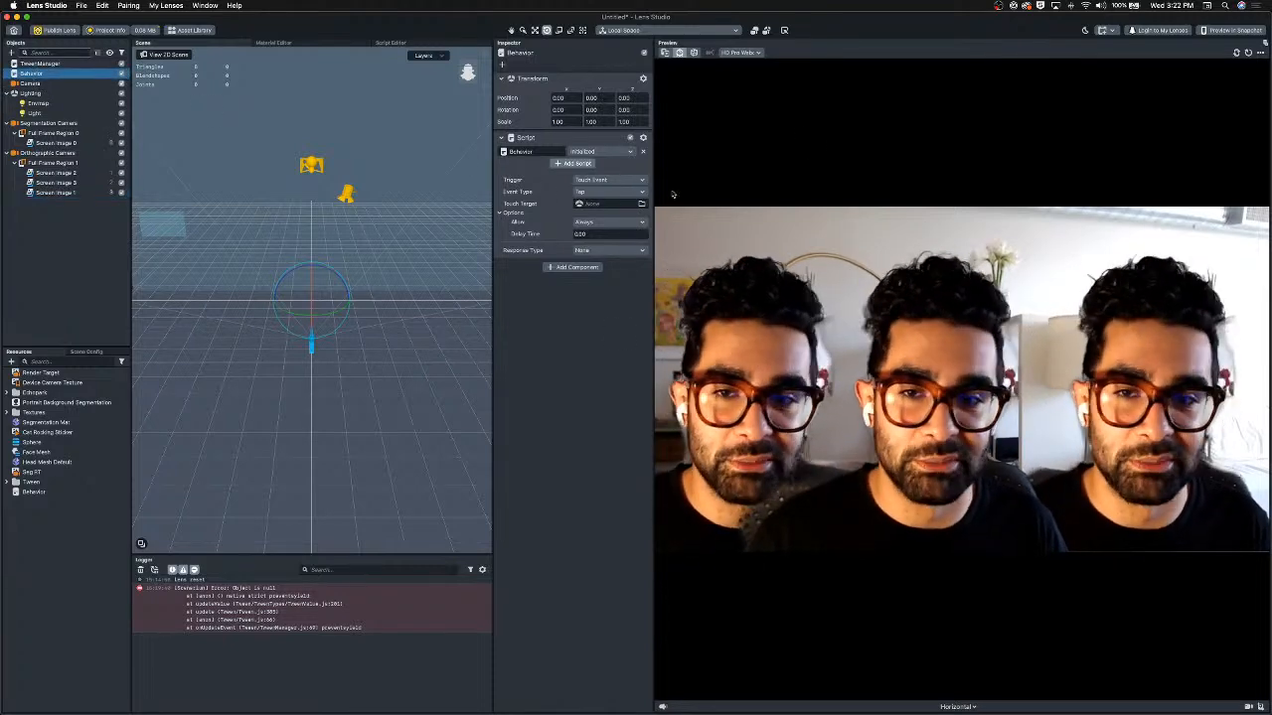
pyautogui.click(608, 180)
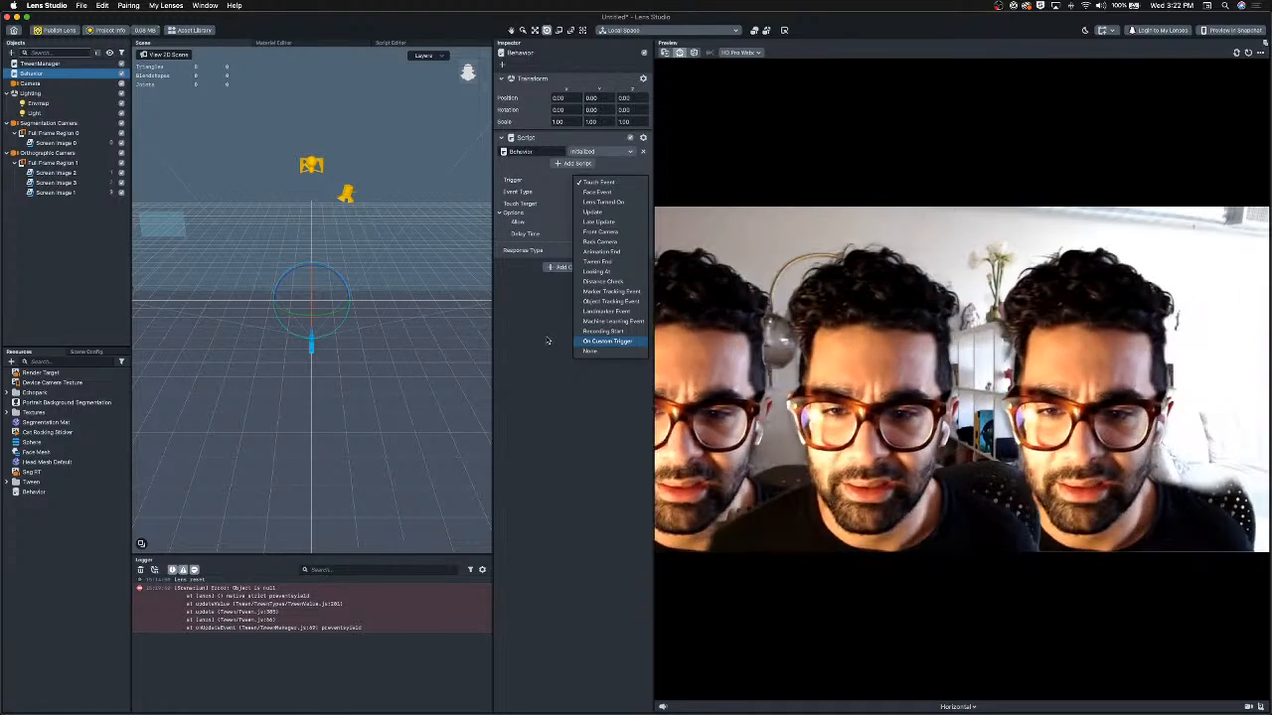
pyautogui.click(602, 332)
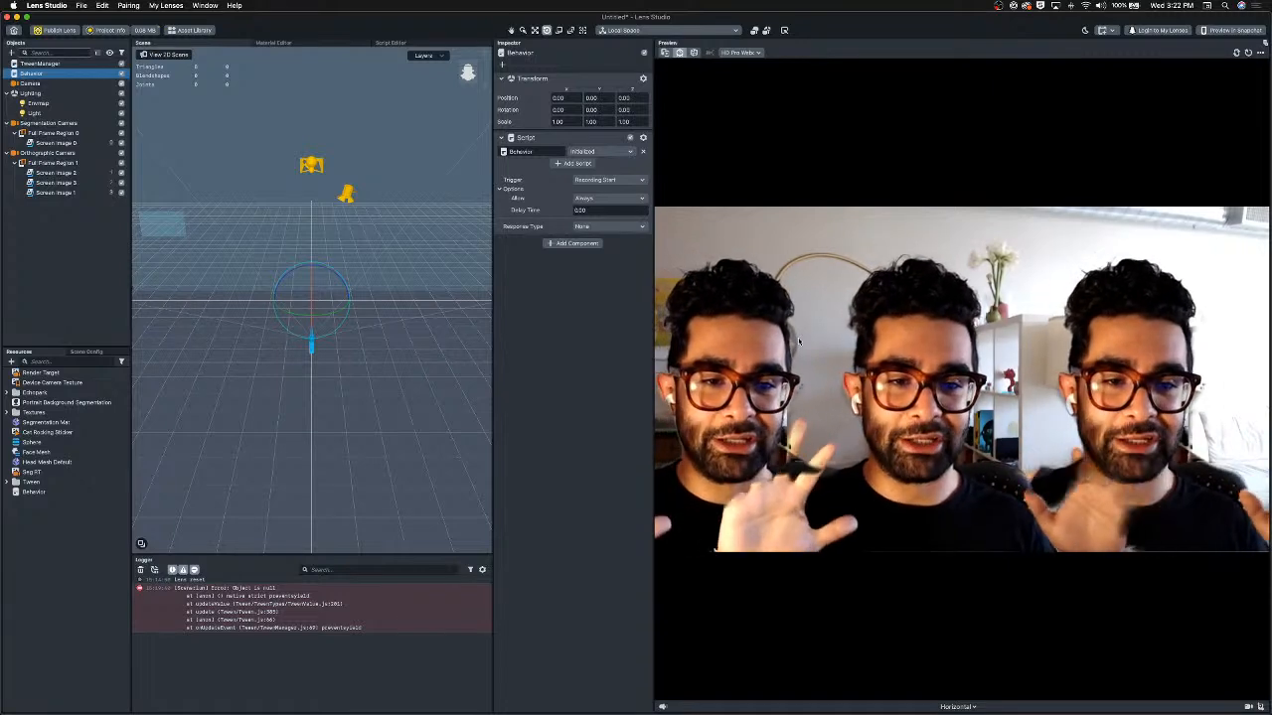
pyautogui.click(605, 180)
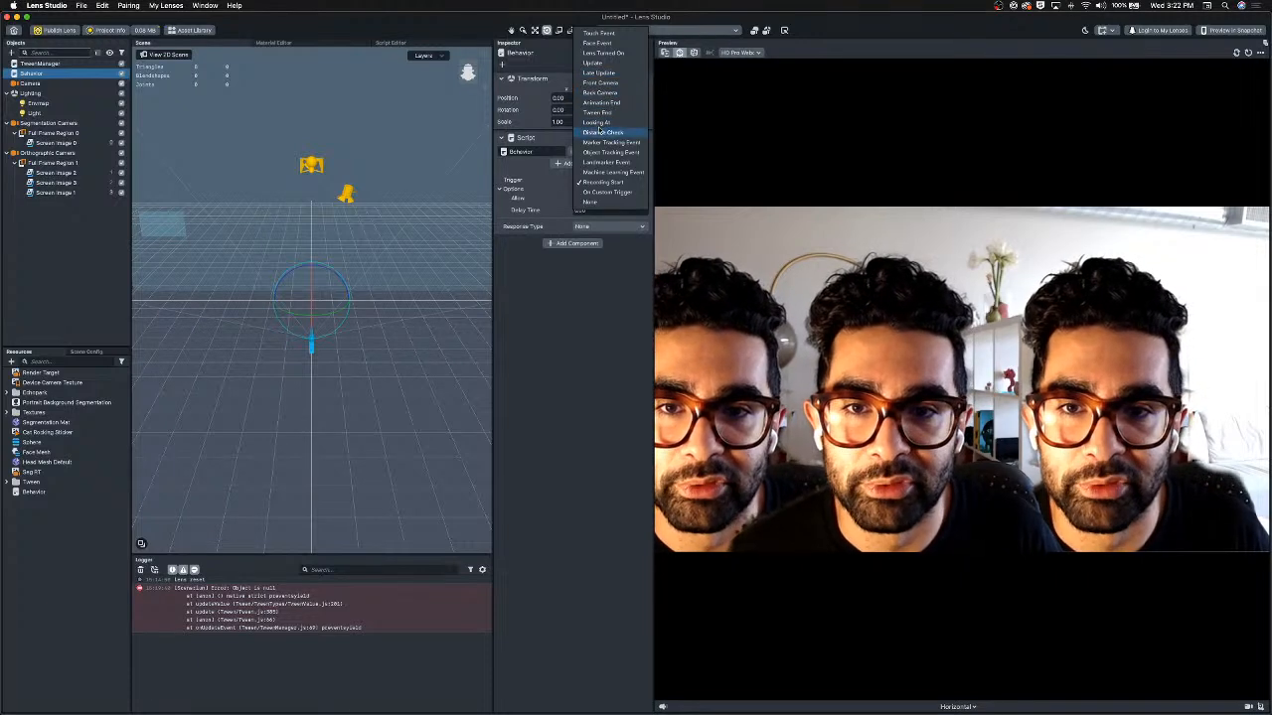
pyautogui.click(598, 33)
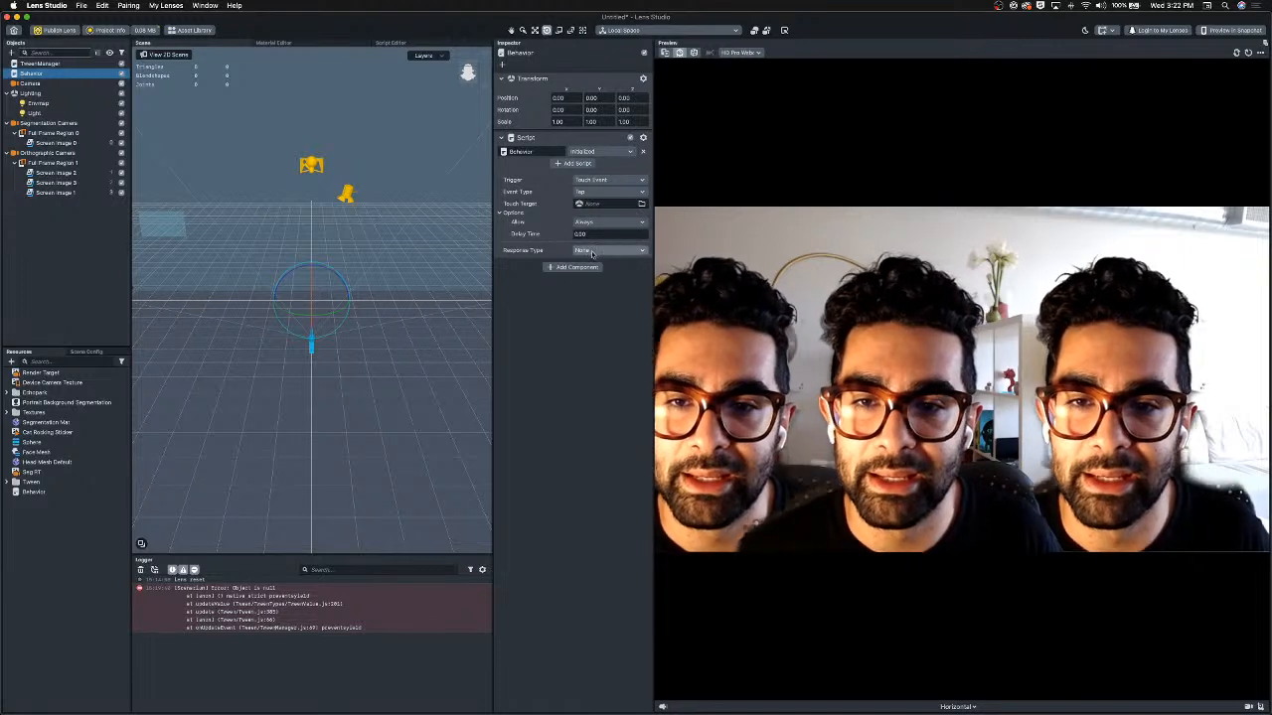
# Keep the Behavior's Touch Event trigger on Tap and set its response type to Set Enabled.
pyautogui.click(592, 192)
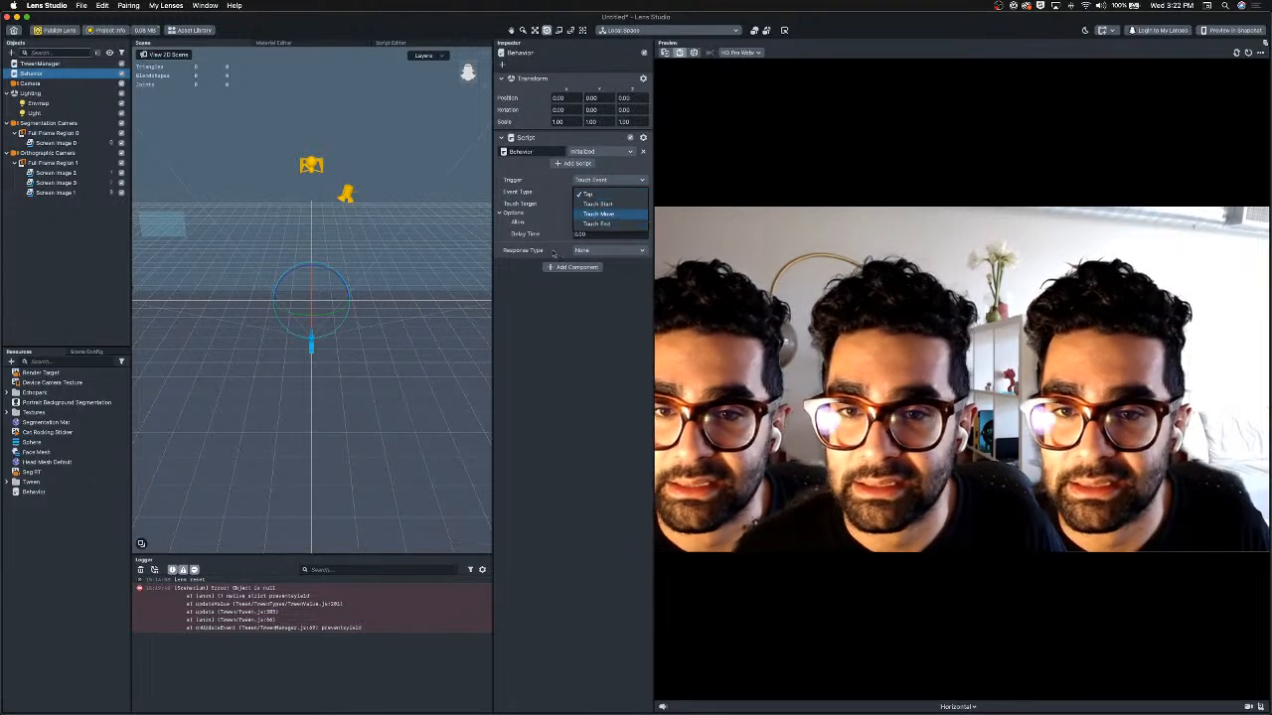
pyautogui.click(514, 181)
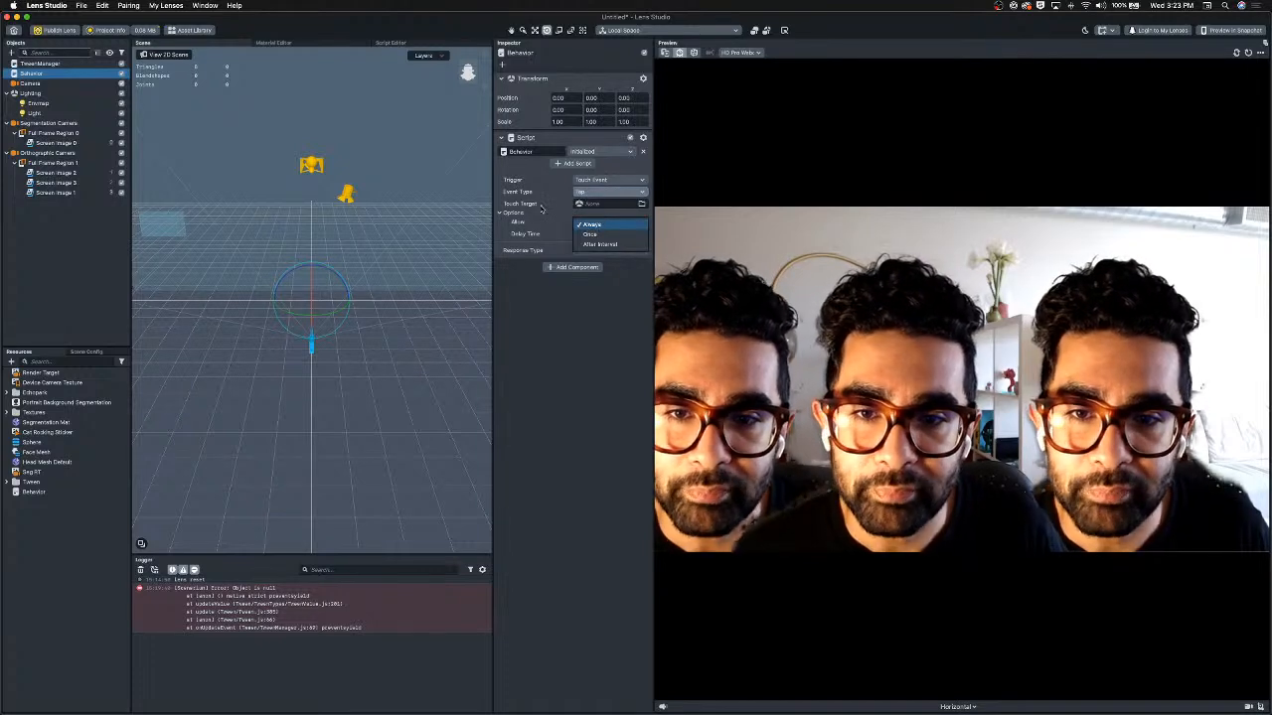
pyautogui.click(597, 250)
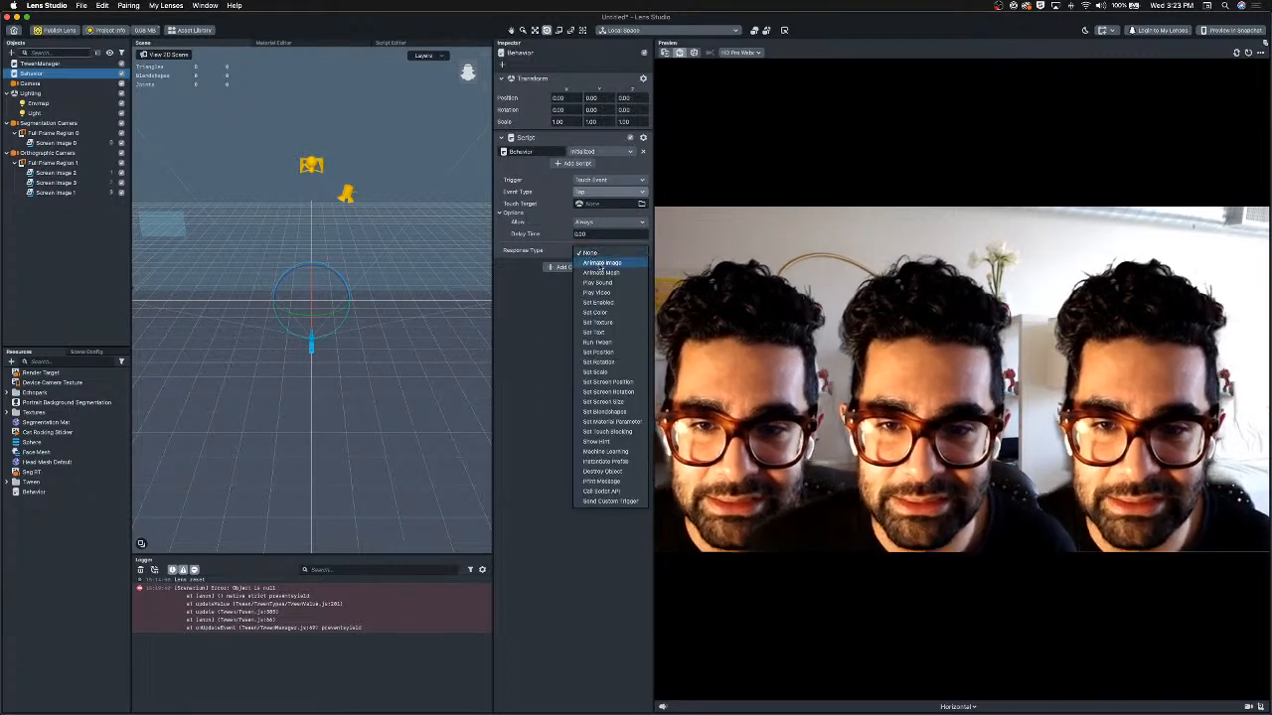
pyautogui.click(610, 304)
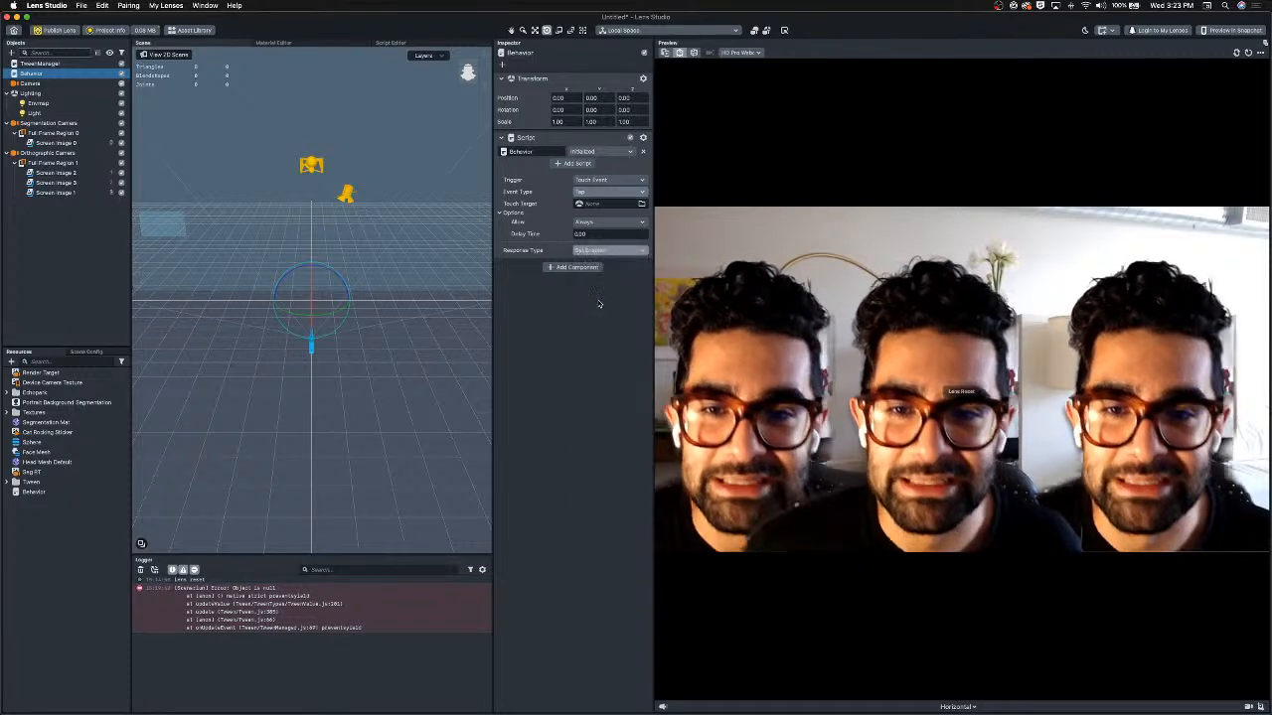
pyautogui.click(616, 250)
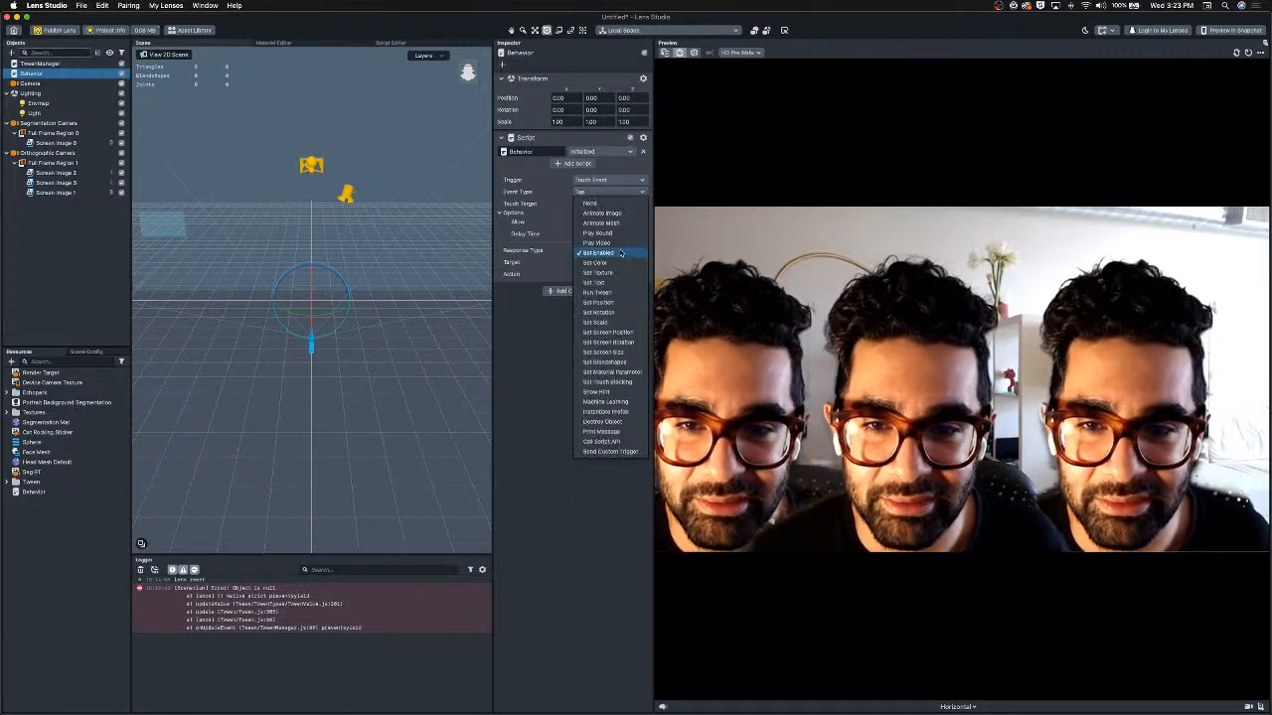
pyautogui.click(621, 254)
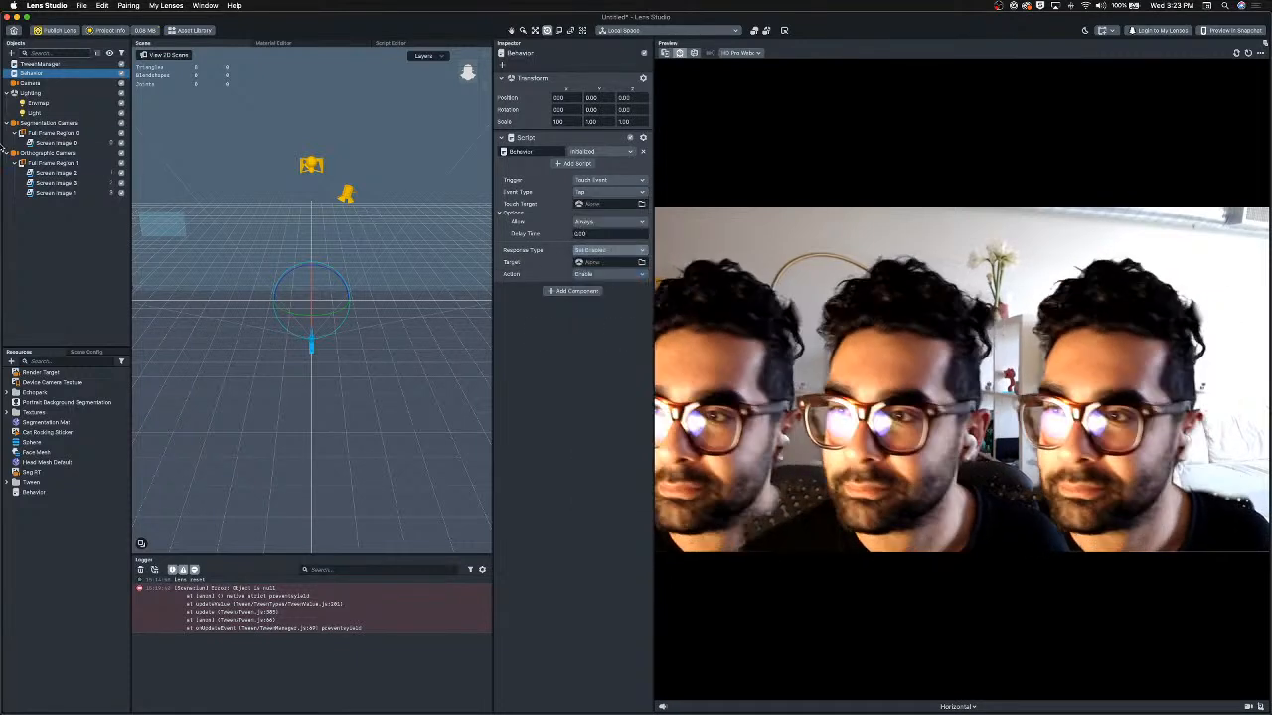
# Set the Behavior's target to Segmentation Camera and its action to Toggle.
pyautogui.moveTo(35, 123); pyautogui.dragTo(606, 262)
pyautogui.click(608, 274)
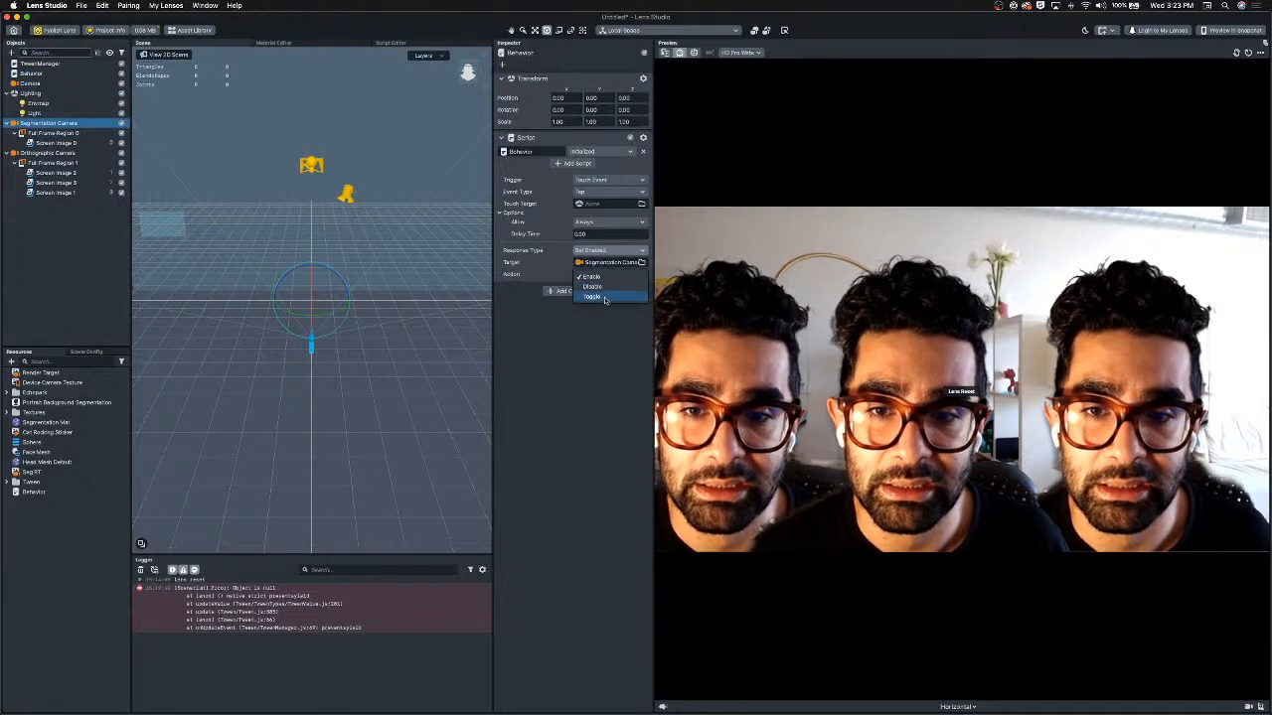
pyautogui.click(592, 298)
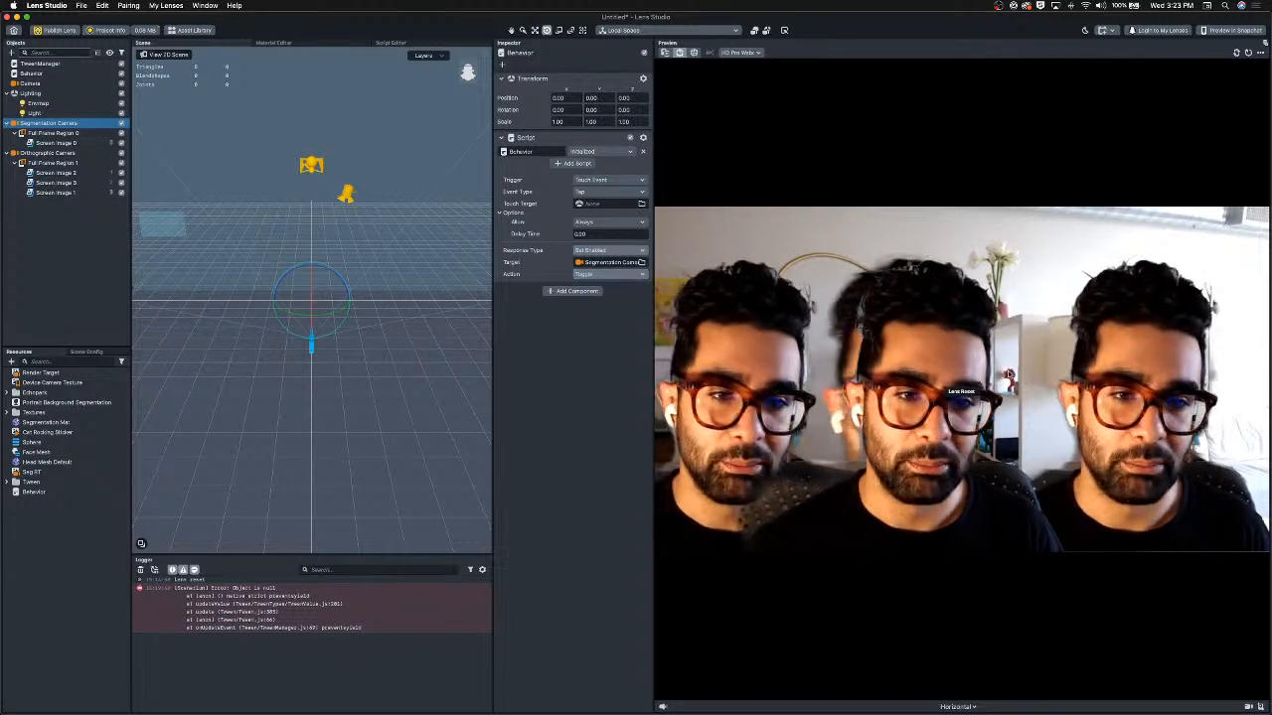
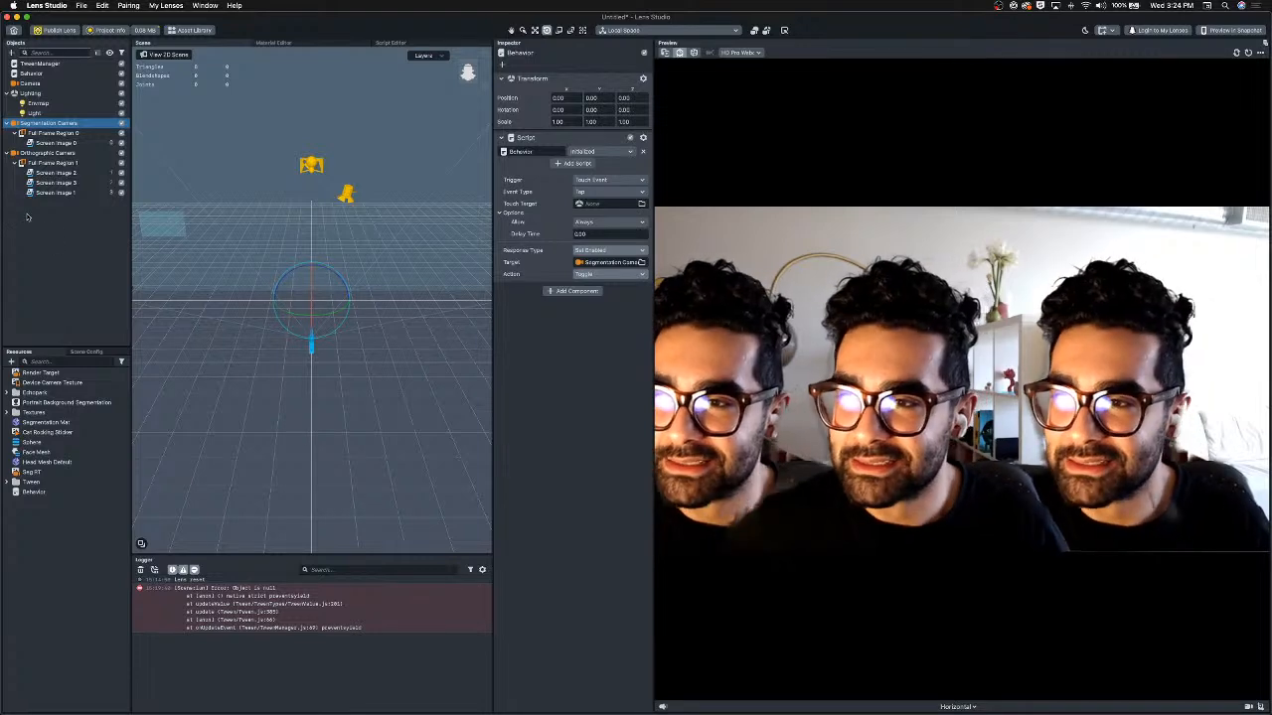
# Reorder the screen images under Full Frame Region 1 so Screen Image 1 comes first, then 2, then 3.
pyautogui.click(67, 177)
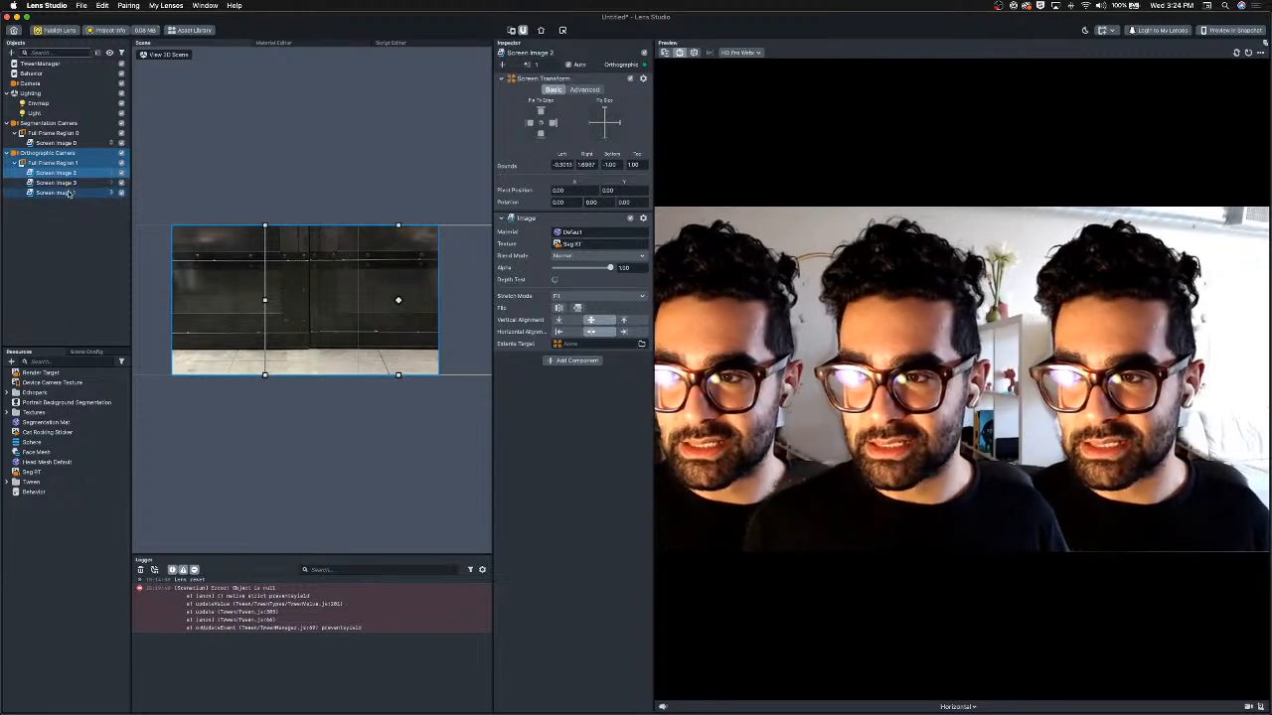
pyautogui.click(68, 192)
pyautogui.click(69, 185)
pyautogui.click(71, 194)
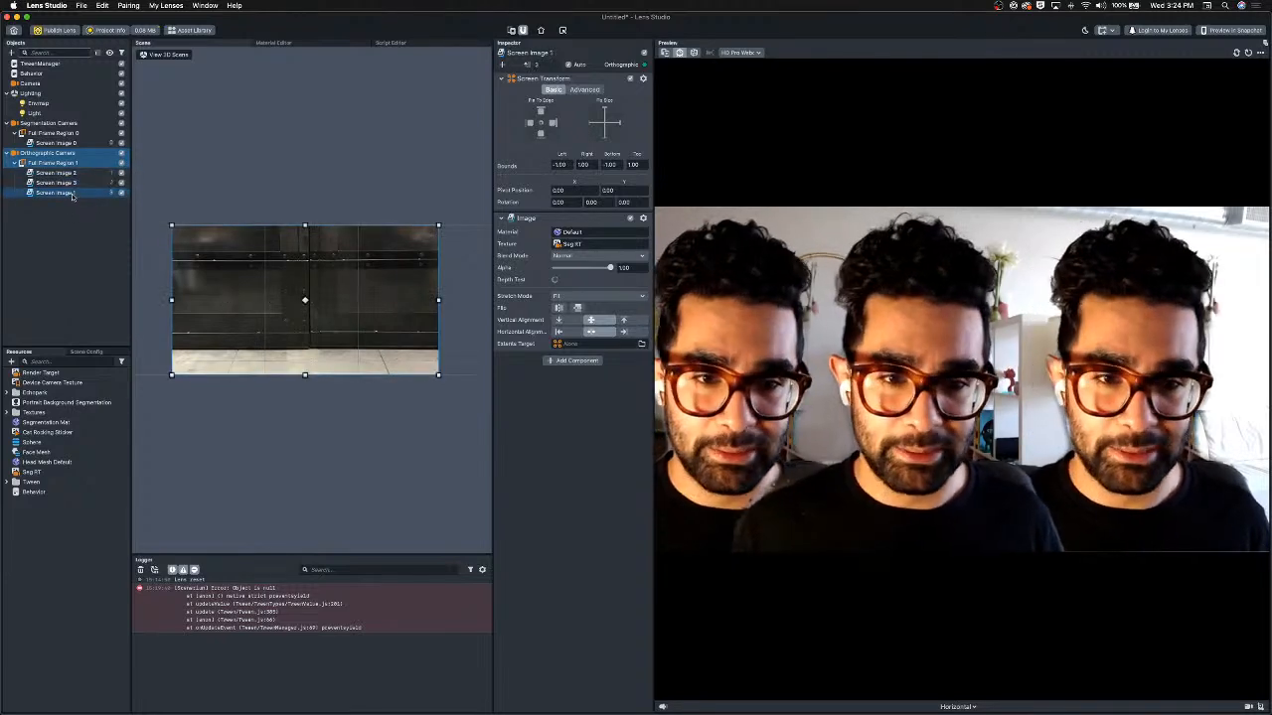
pyautogui.moveTo(70, 195); pyautogui.dragTo(67, 168)
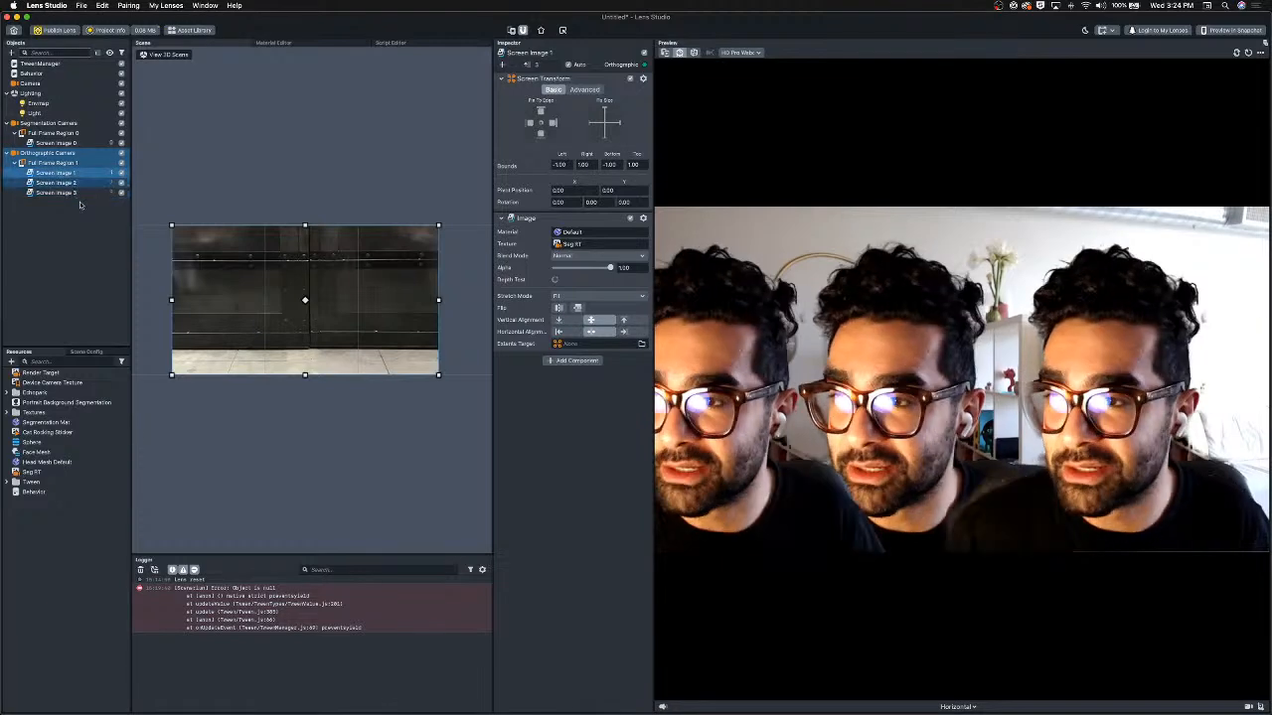
# Shift Screen Image 2 horizontally in the scene, to bounds of about -0.80 left and 1.20 right.
pyautogui.click(60, 183)
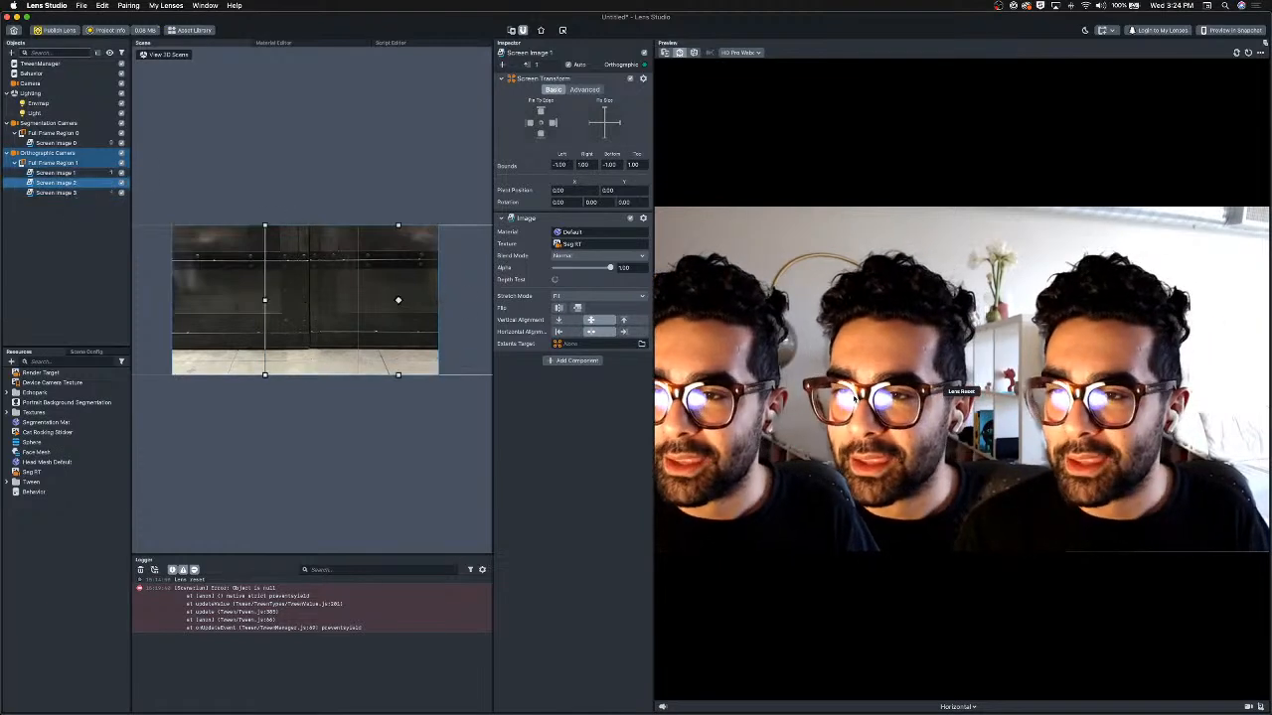
pyautogui.moveTo(389, 329); pyautogui.dragTo(323, 331)
# Shift Screen Image 3 horizontally in the scene, to bounds of about -1.37 left and 0.63 right.
pyautogui.click(60, 194)
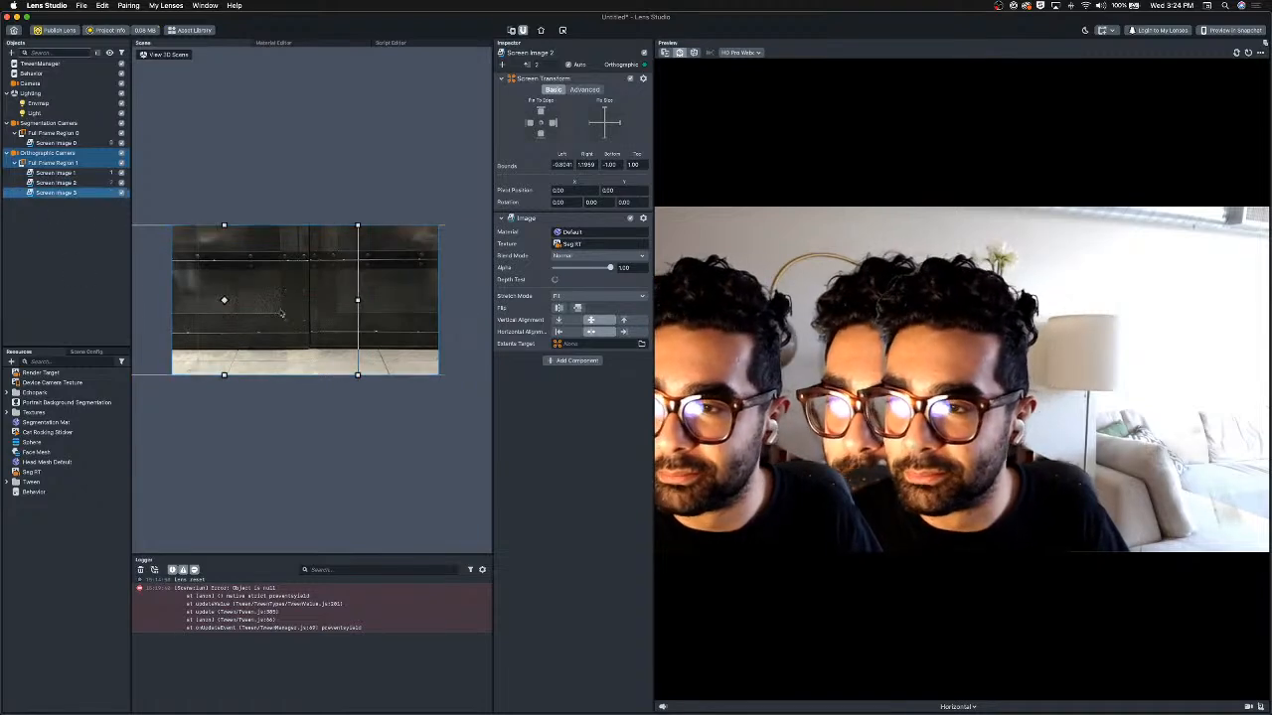
pyautogui.moveTo(180, 329); pyautogui.dragTo(254, 326)
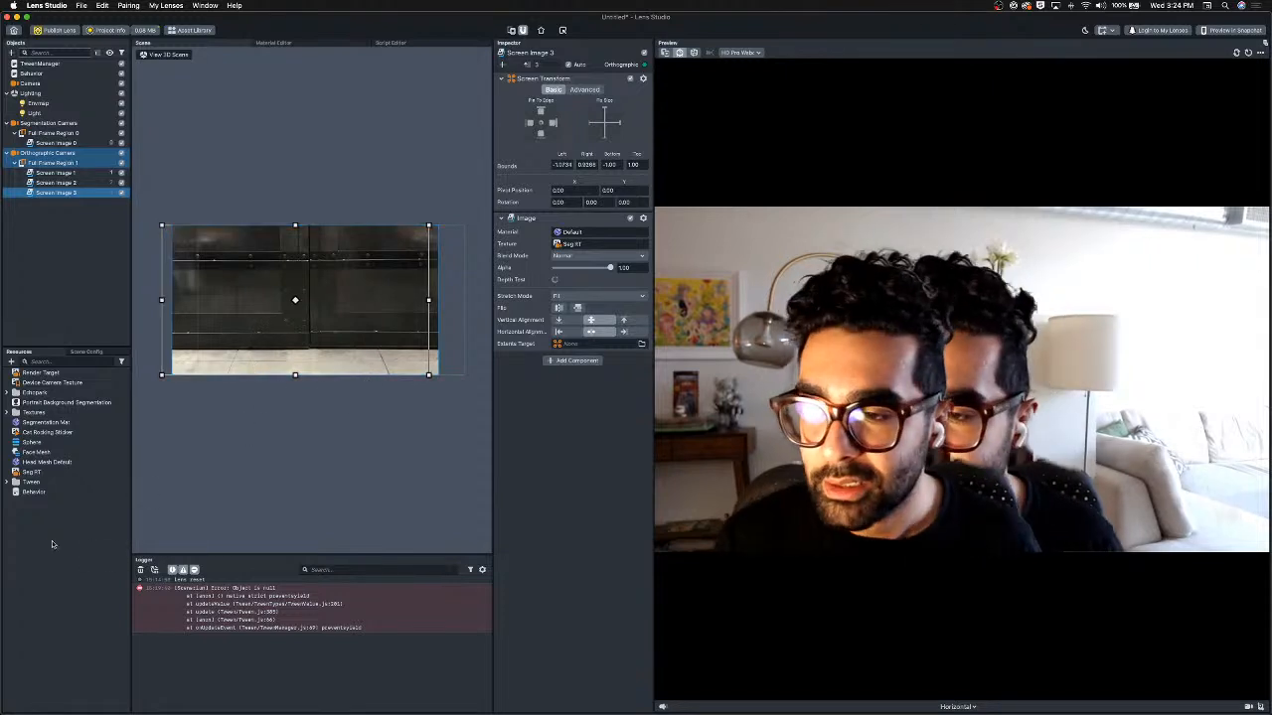
# Try to set Screen Image 3's blend mode to Screen.
pyautogui.click(12, 362)
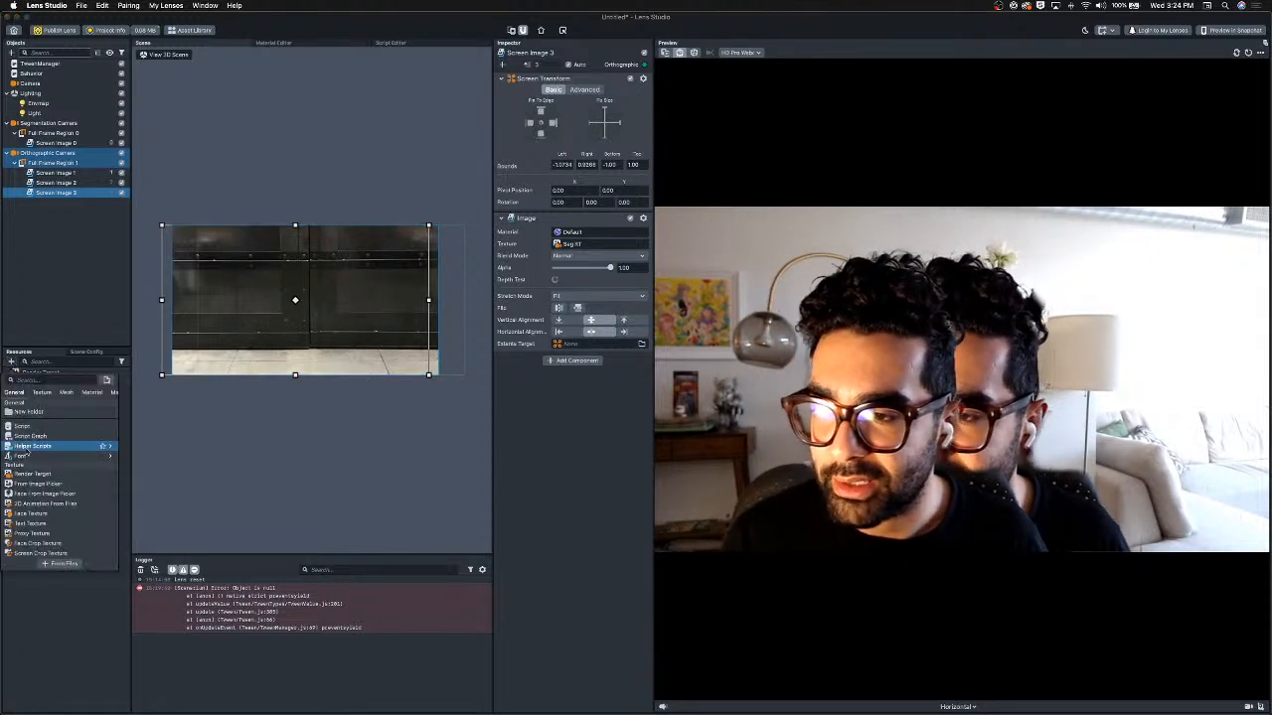
pyautogui.click(542, 503)
pyautogui.click(596, 256)
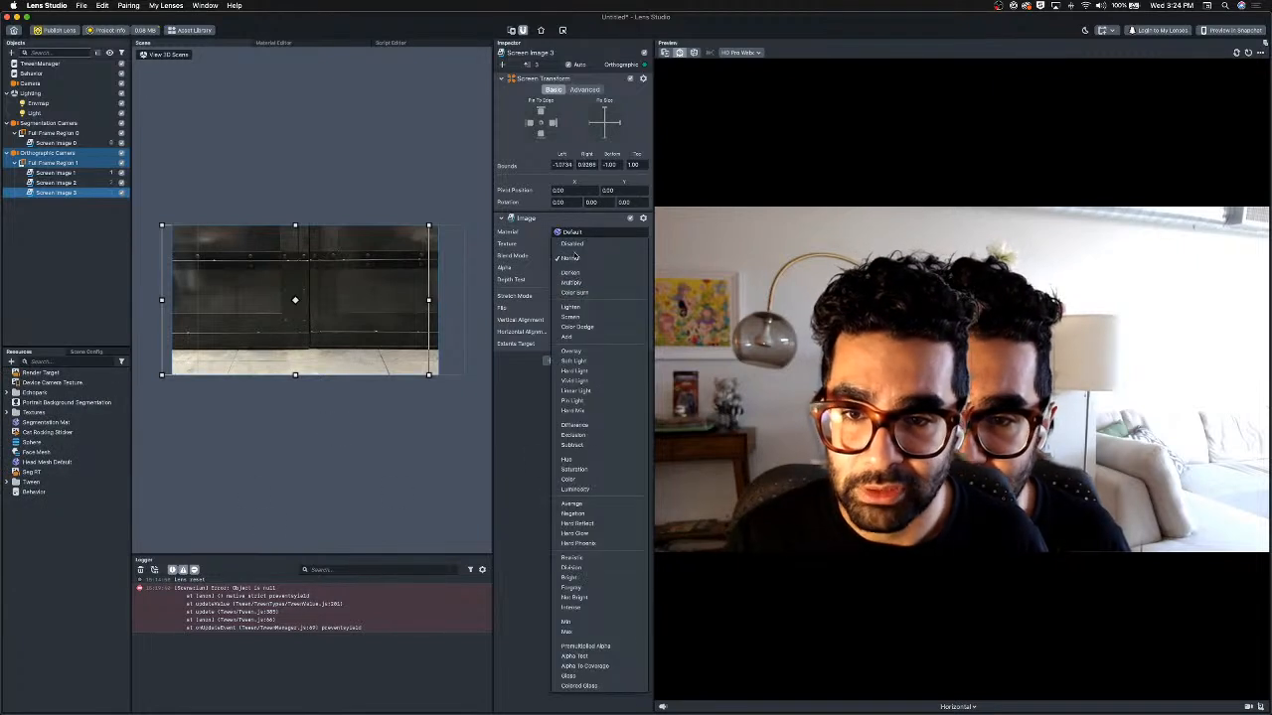
pyautogui.click(574, 316)
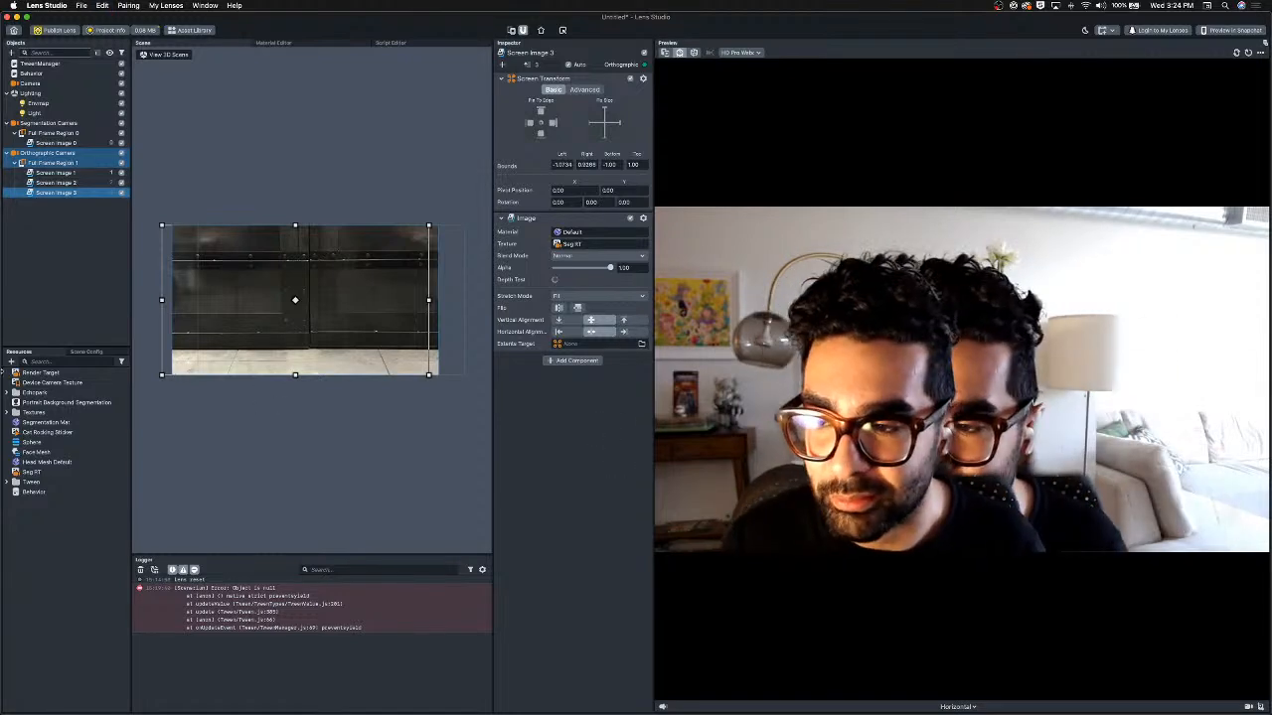
# Create a new Unlit material in the resources.
pyautogui.click(11, 363)
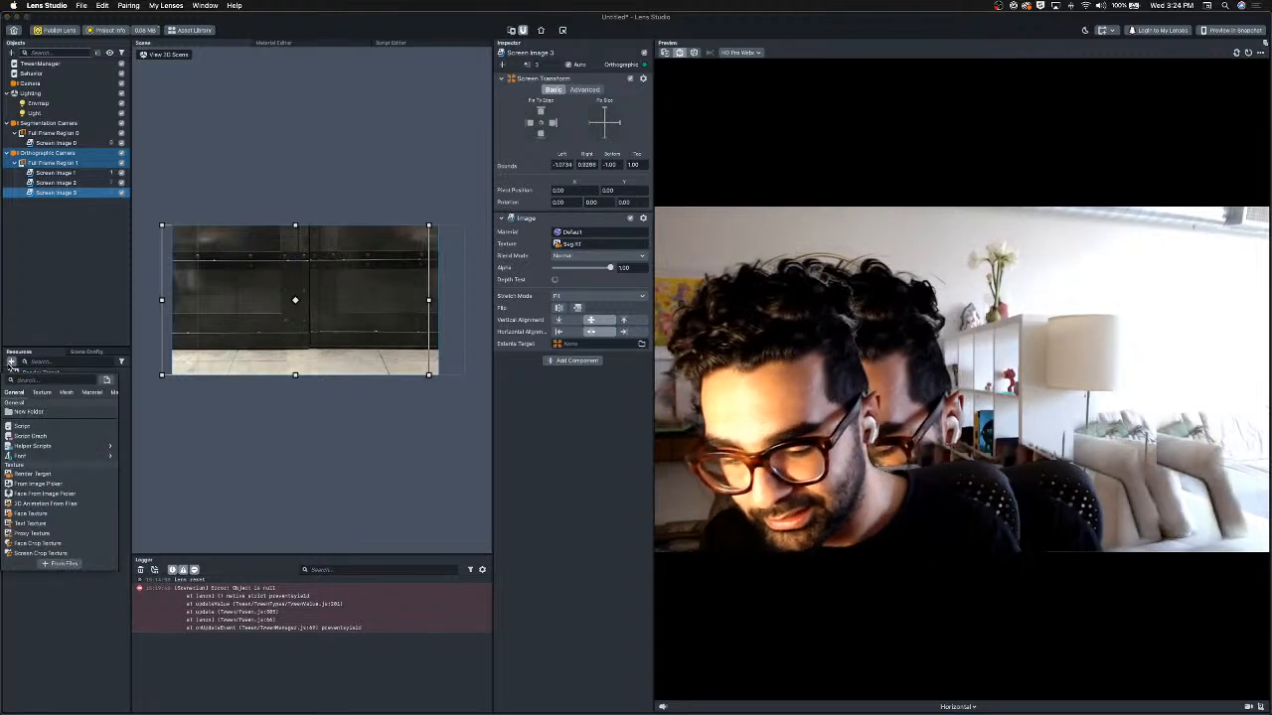
pyautogui.write('in')
pyautogui.press('BackSpace')
pyautogui.press('BackSpace')
pyautogui.write('un')
pyautogui.press('Return')
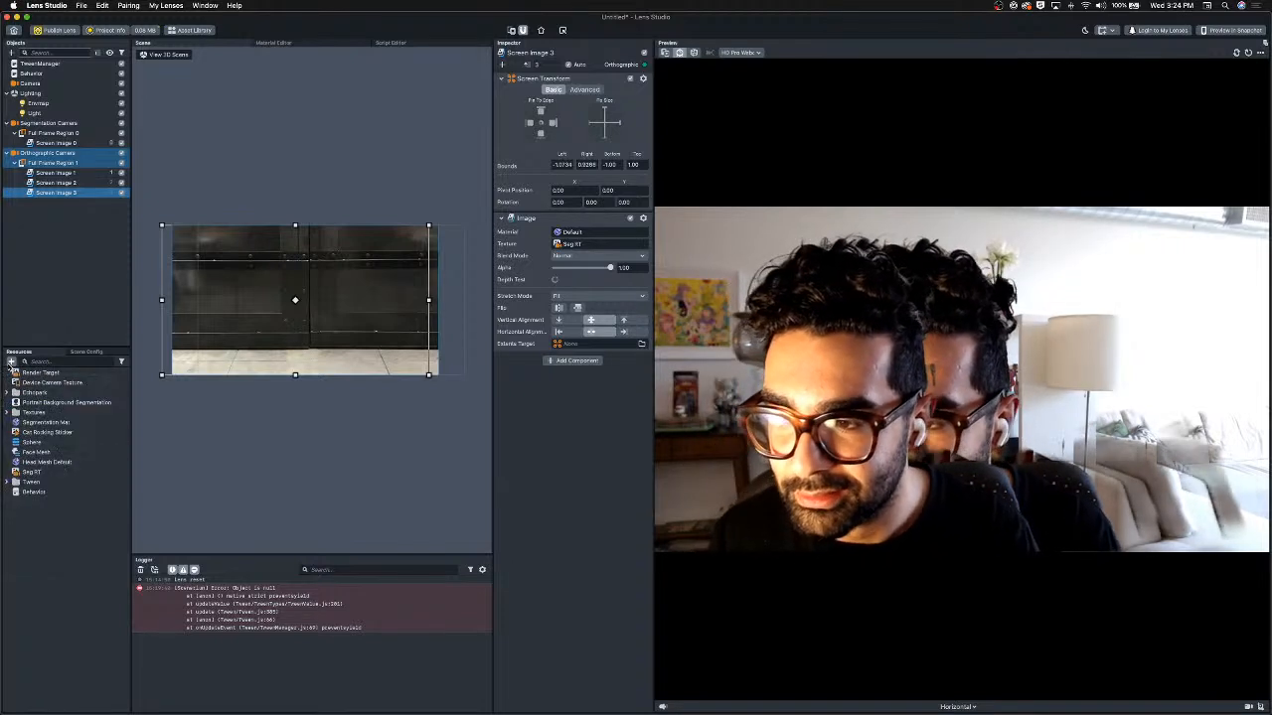
pyautogui.click(33, 511)
pyautogui.click(42, 503)
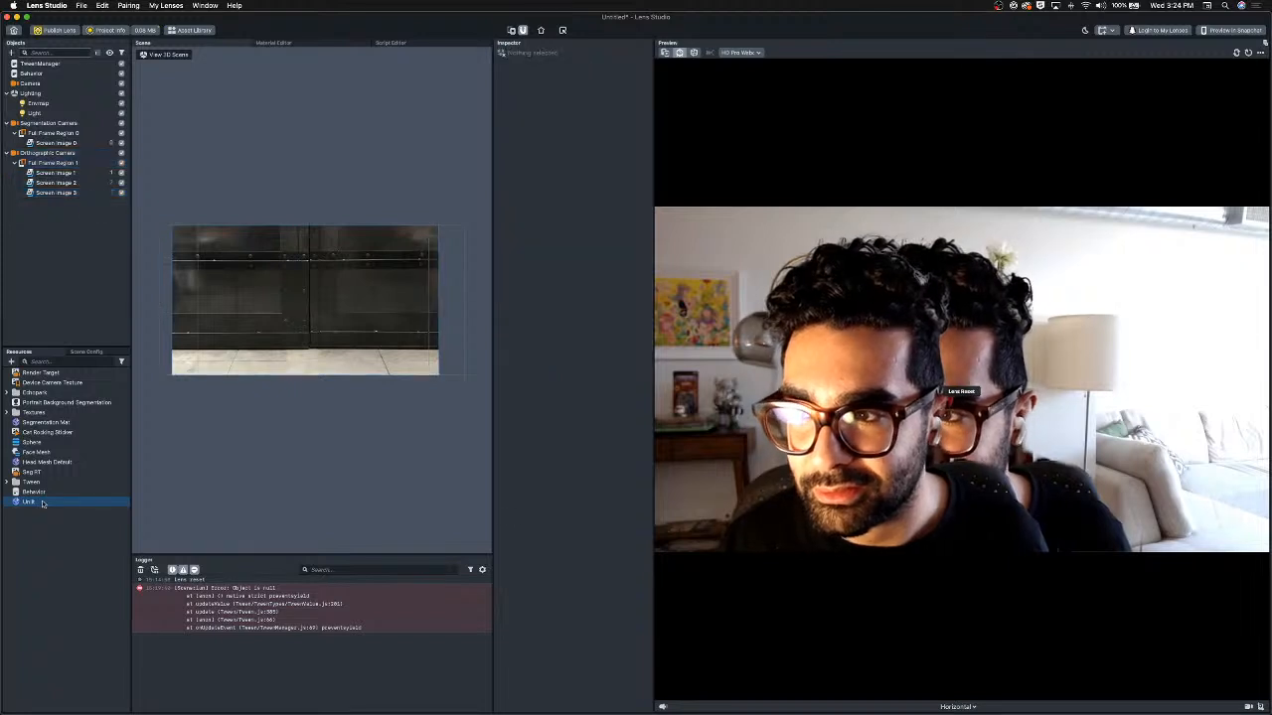
pyautogui.click(65, 514)
pyautogui.click(54, 503)
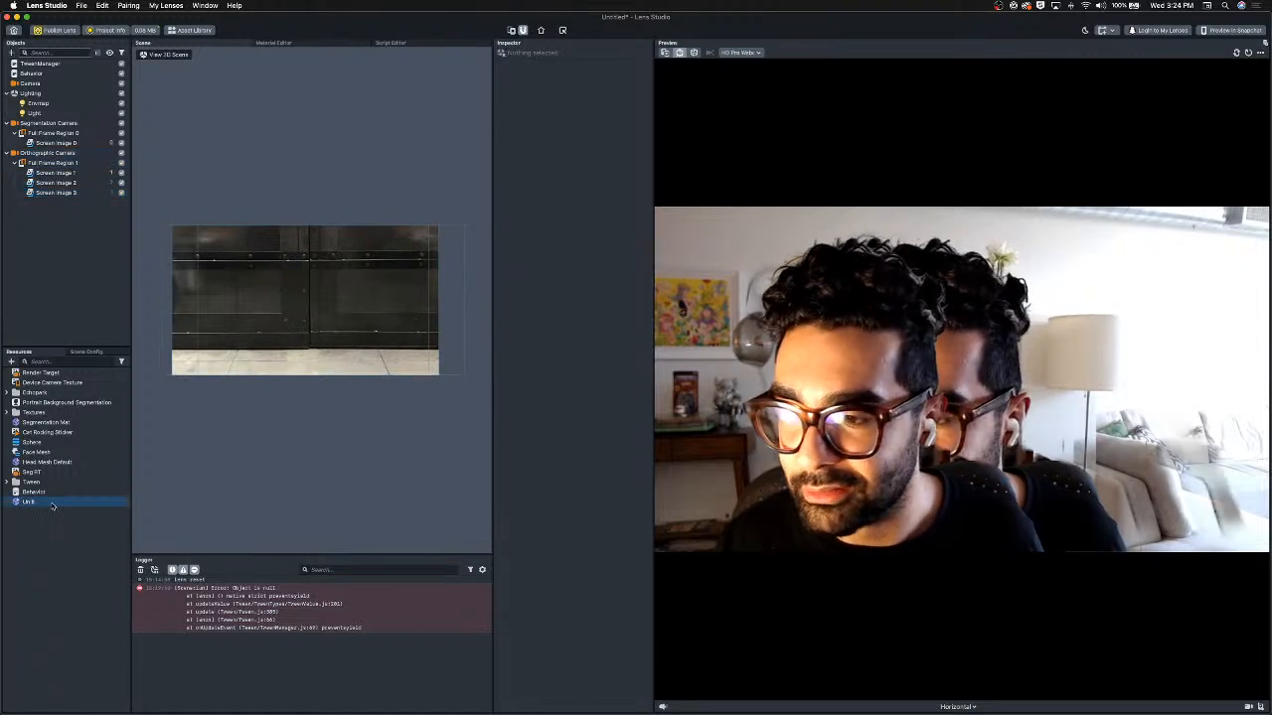
# Assign the Unlit material to Screen Image 2 and set its texture to Seg RT.
pyautogui.click(54, 172)
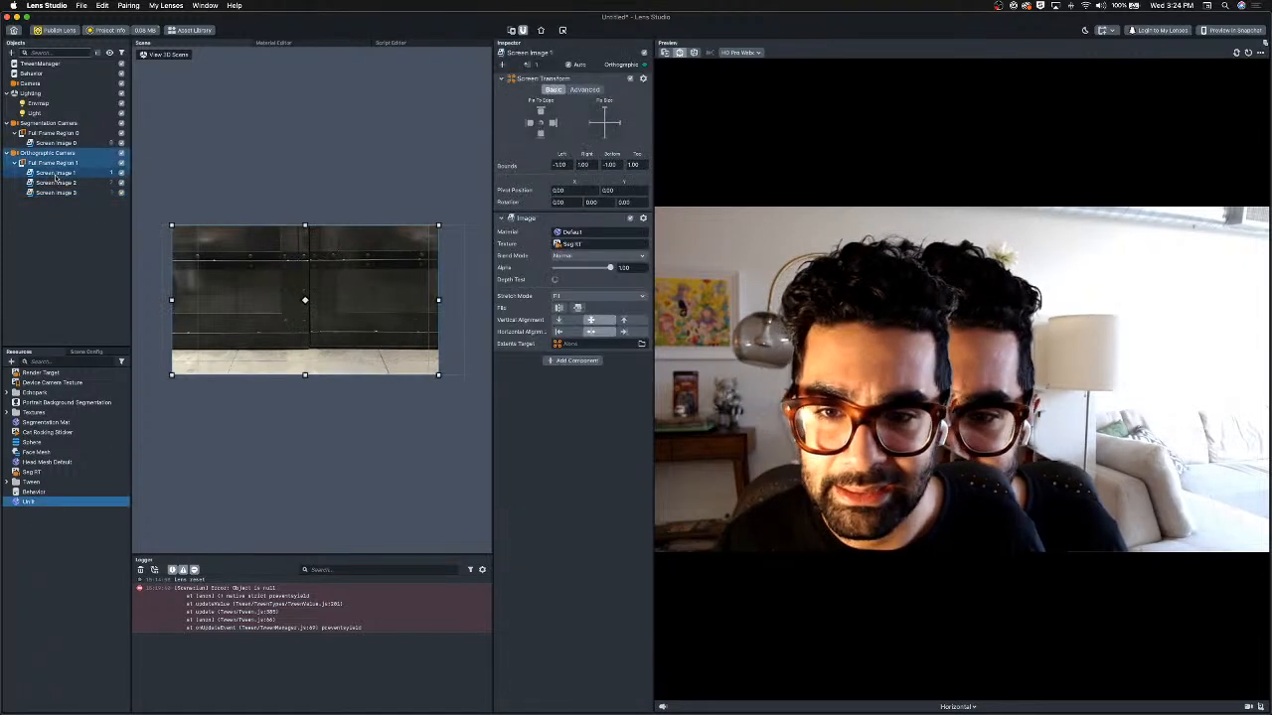
pyautogui.press('Down')
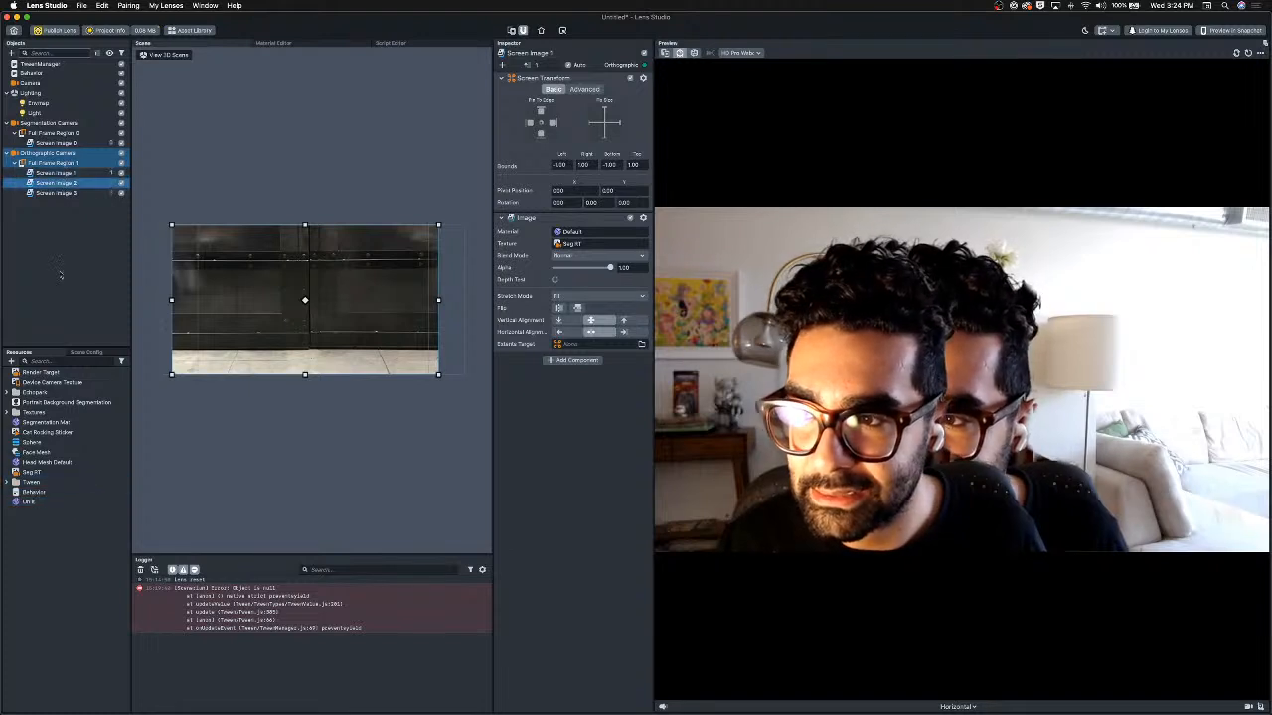
pyautogui.moveTo(576, 231); pyautogui.dragTo(575, 232)
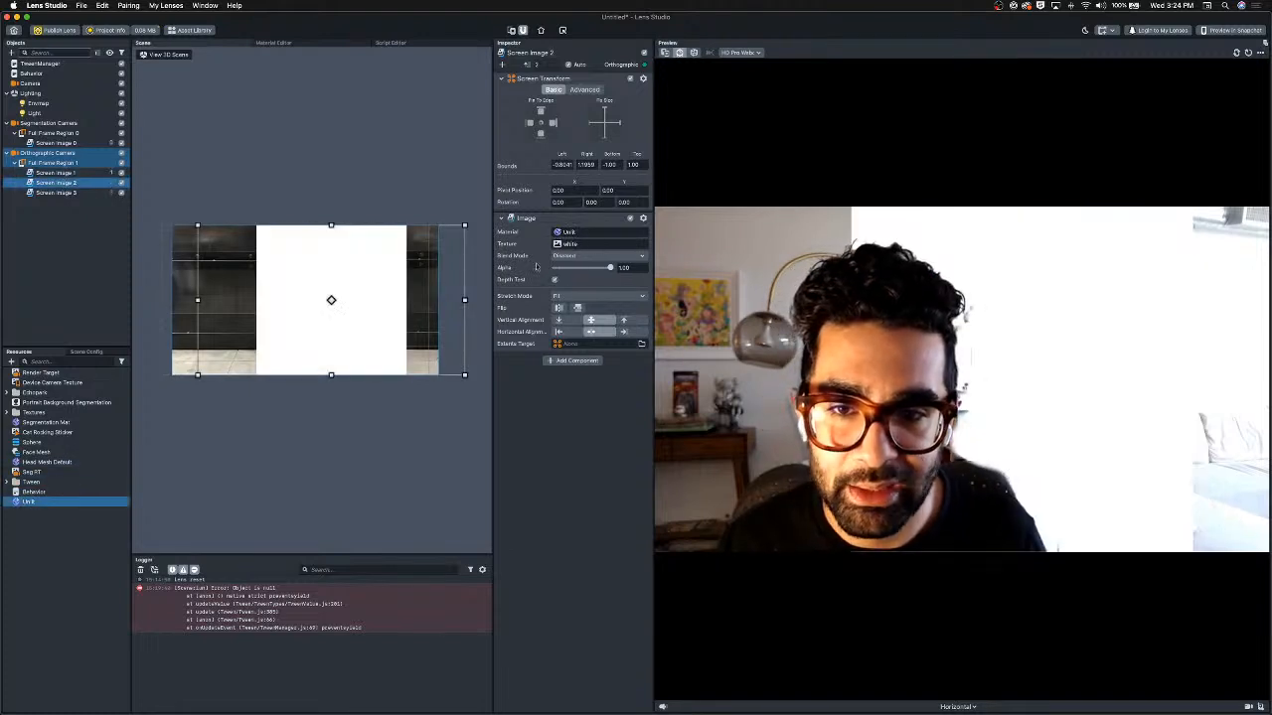
pyautogui.moveTo(51, 473); pyautogui.dragTo(585, 244)
pyautogui.click(582, 256)
pyautogui.click(576, 268)
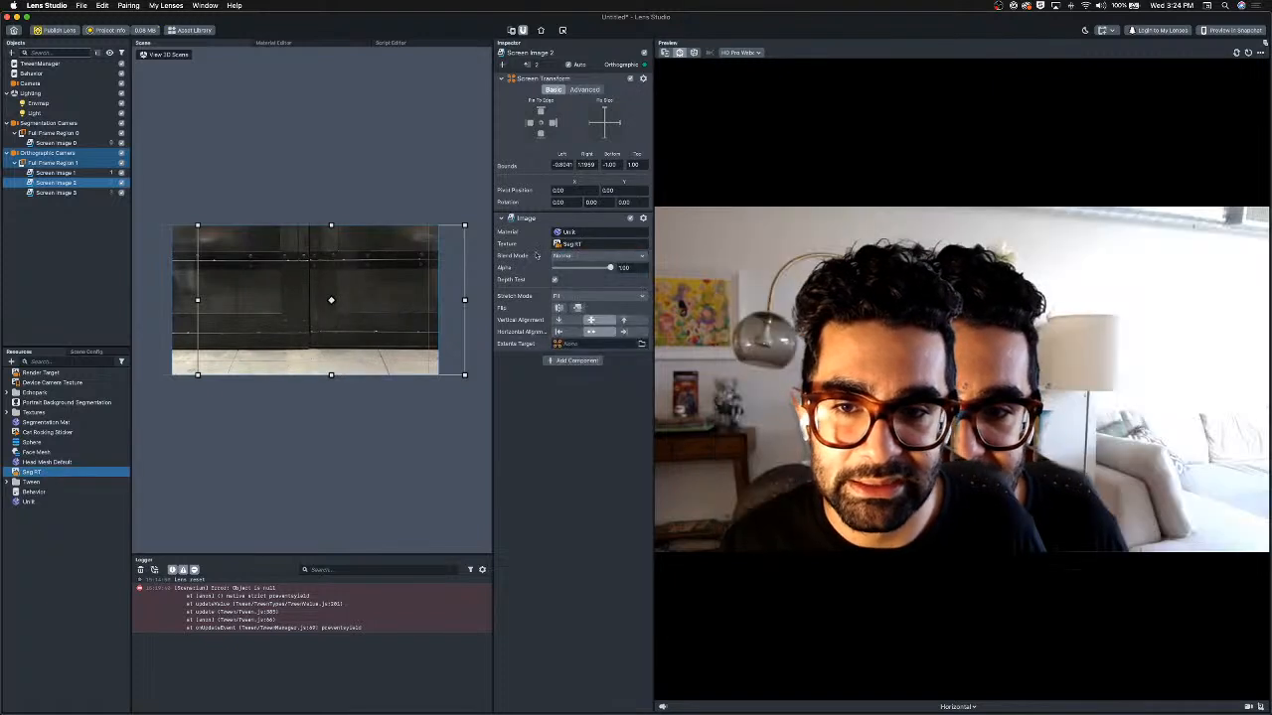
# Duplicate the Unlit material to make Unlit 2.
pyautogui.click(30, 502)
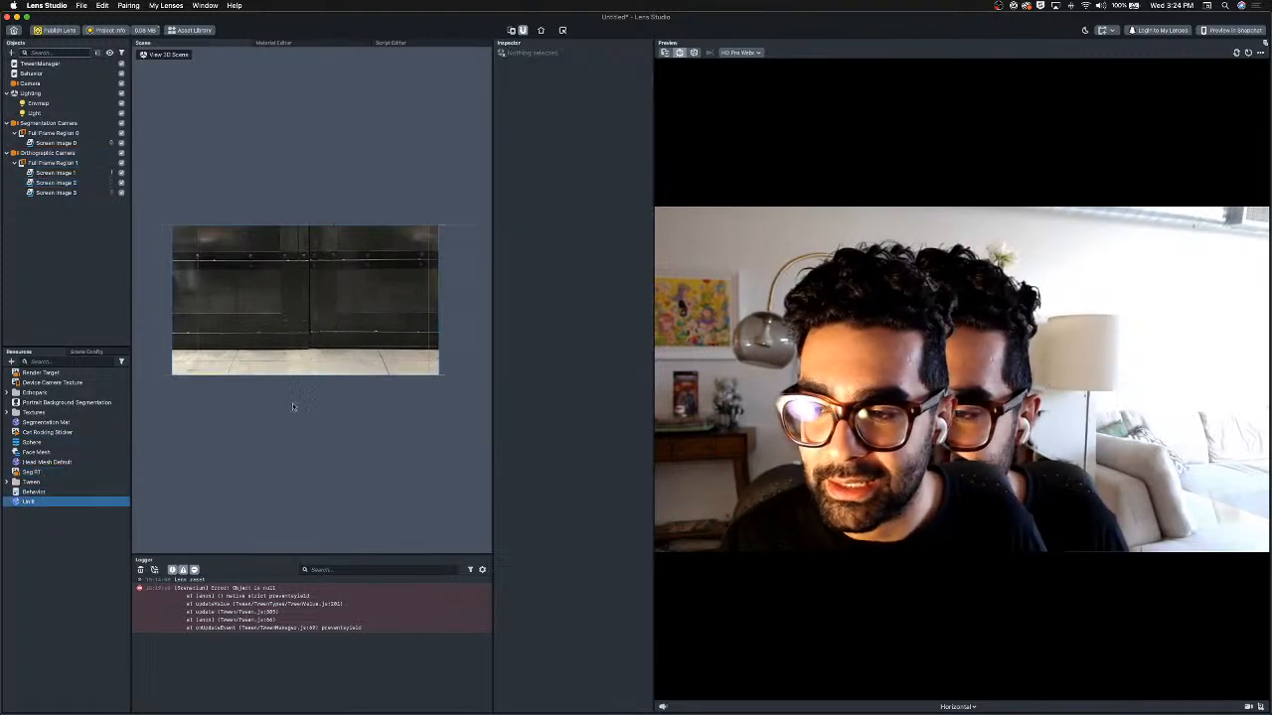
pyautogui.click(593, 229)
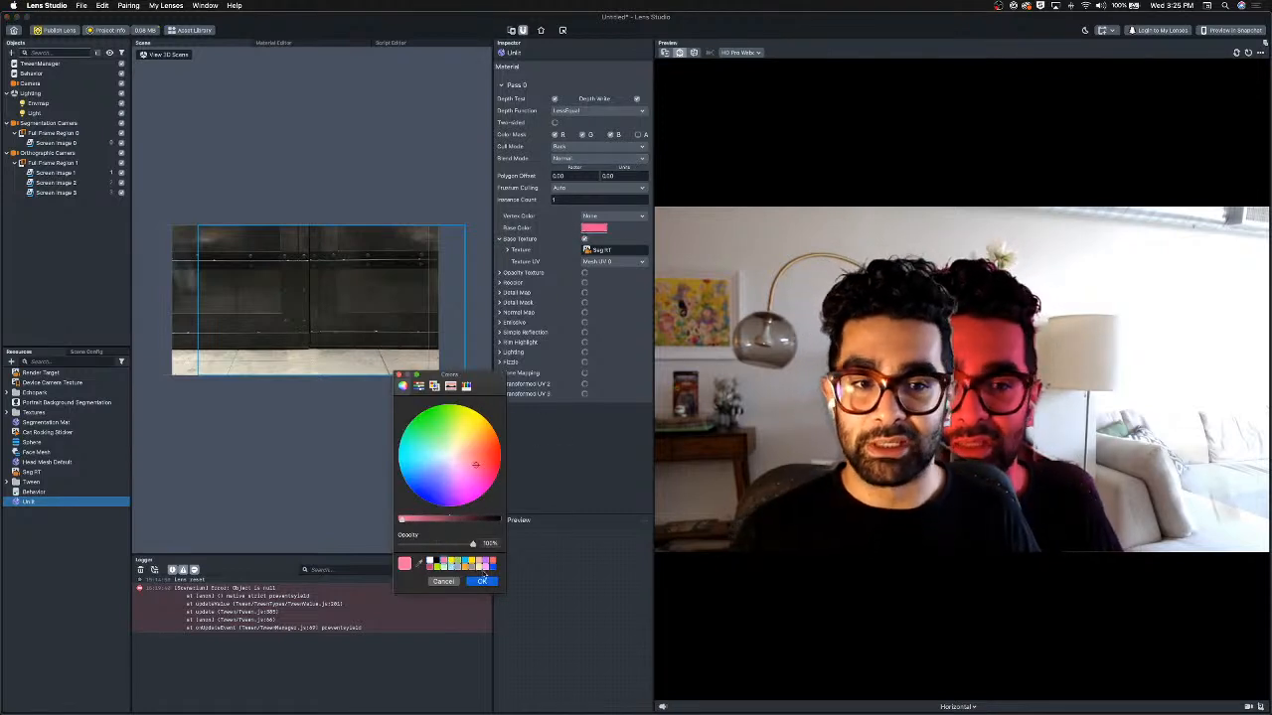
pyautogui.click(484, 581)
pyautogui.press('super+d')
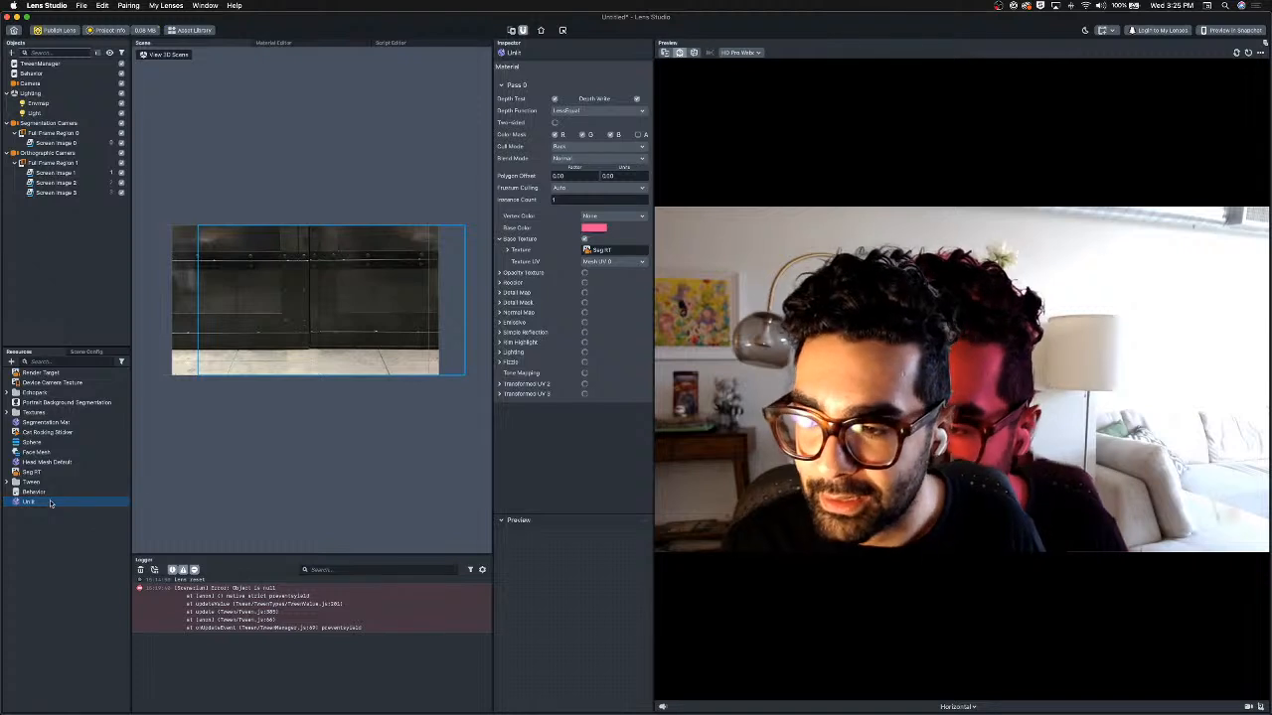
# Assign the Unlit 2 material to Screen Image 3.
pyautogui.click(56, 183)
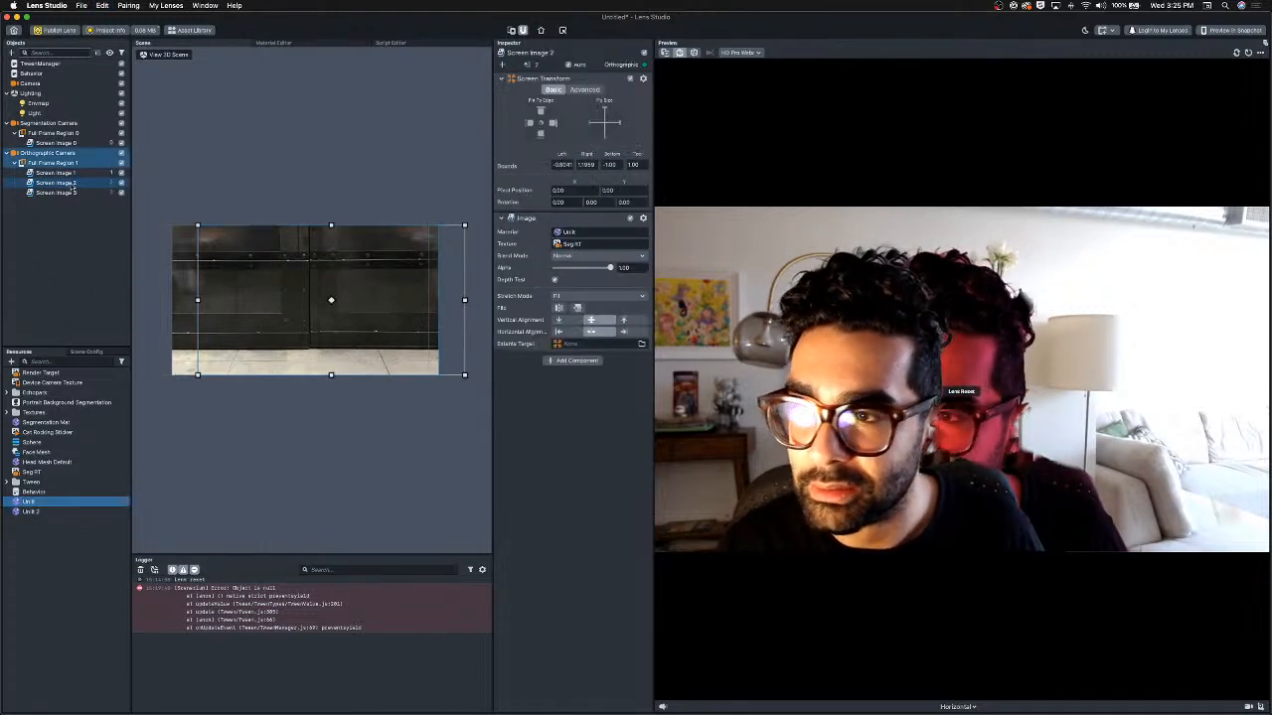
pyautogui.click(71, 193)
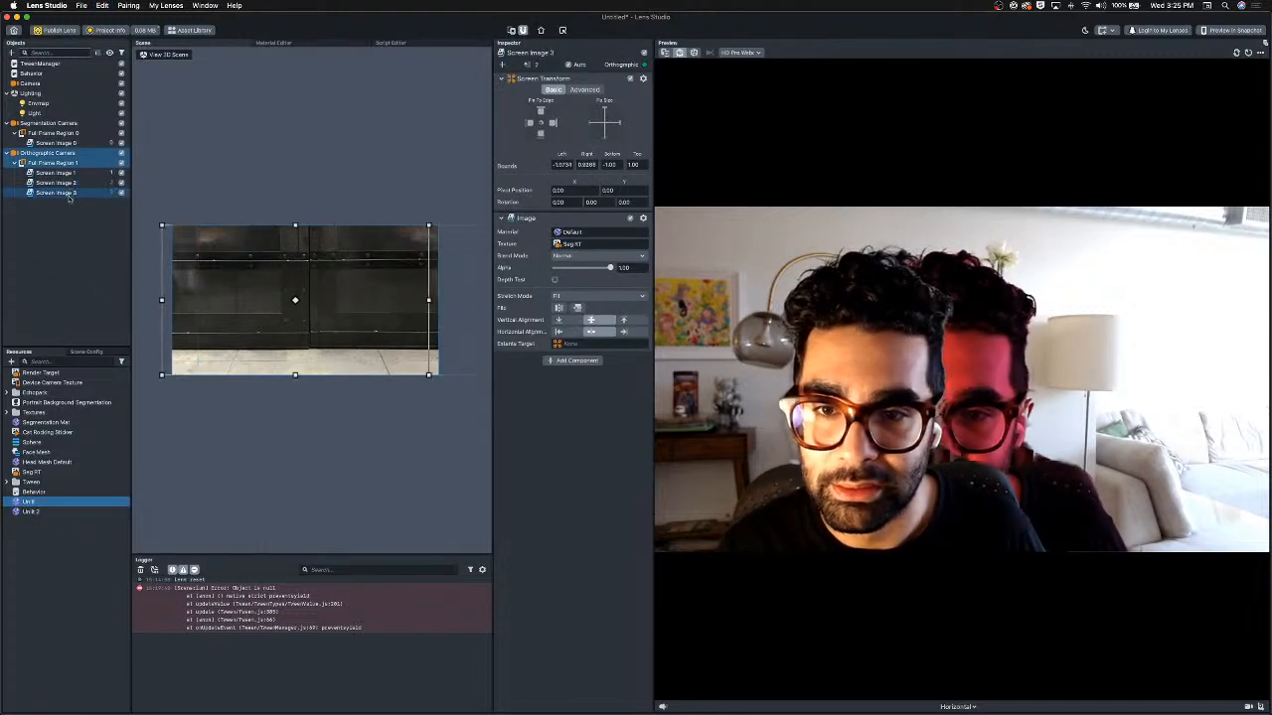
pyautogui.moveTo(38, 512); pyautogui.dragTo(580, 232)
# Adjust Unlit 2's base color in the color picker.
pyautogui.click(40, 513)
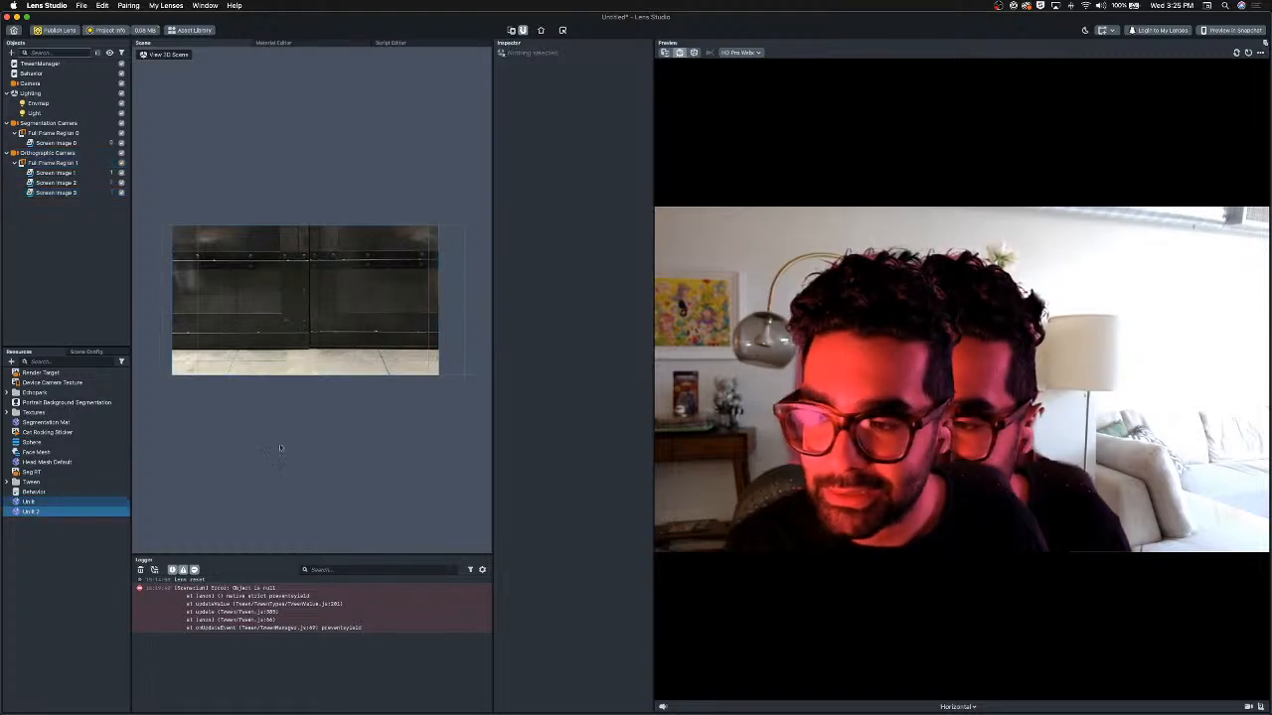
pyautogui.click(589, 228)
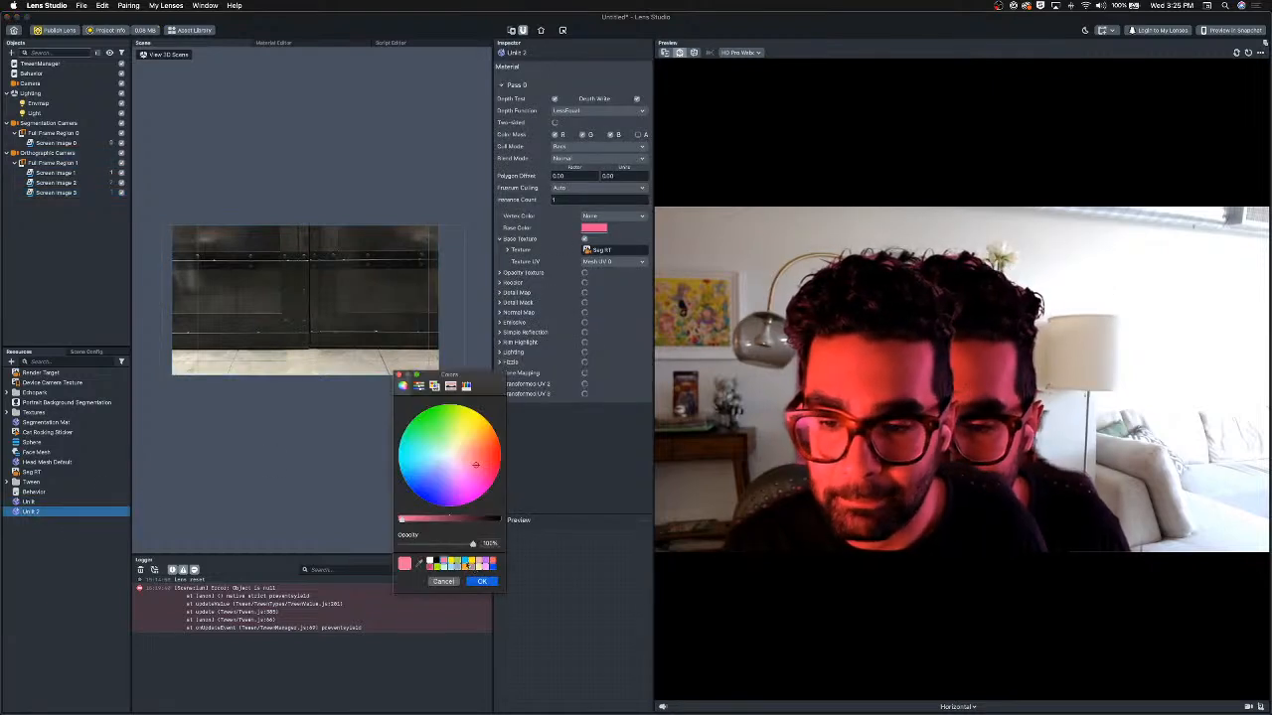
pyautogui.click(481, 581)
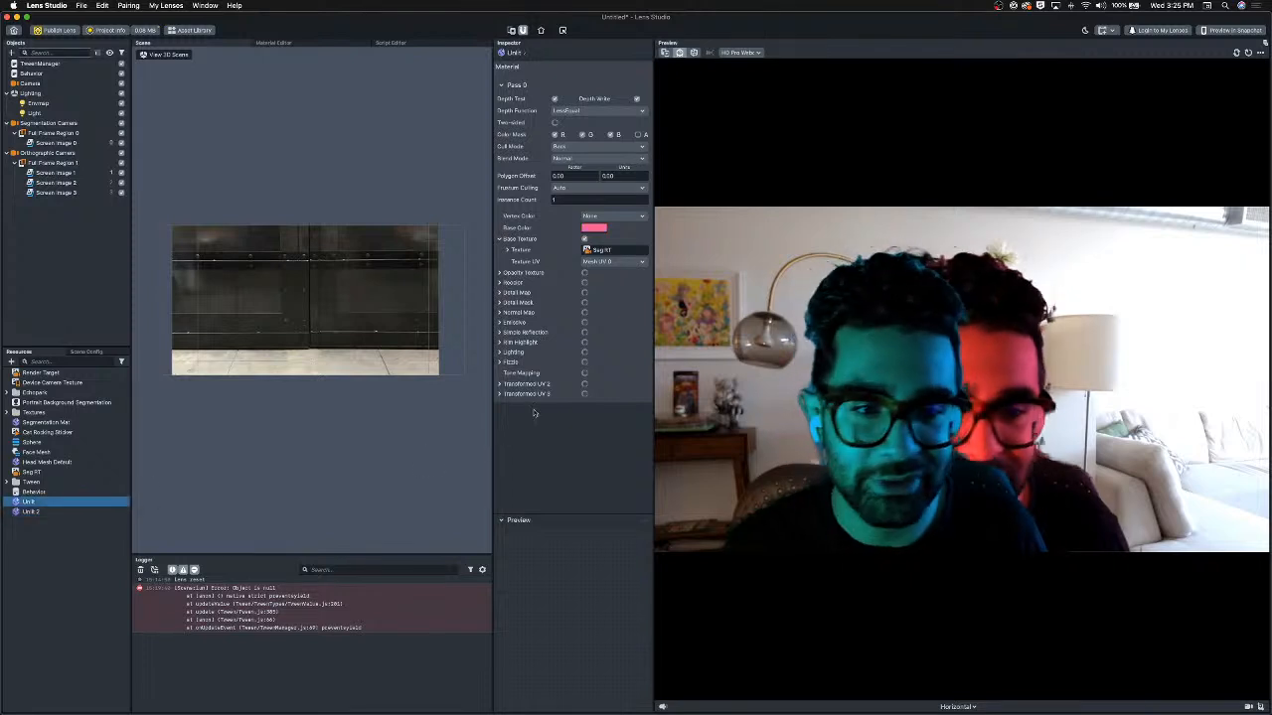
# Set the Unlit material's base color to red.
pyautogui.click(593, 228)
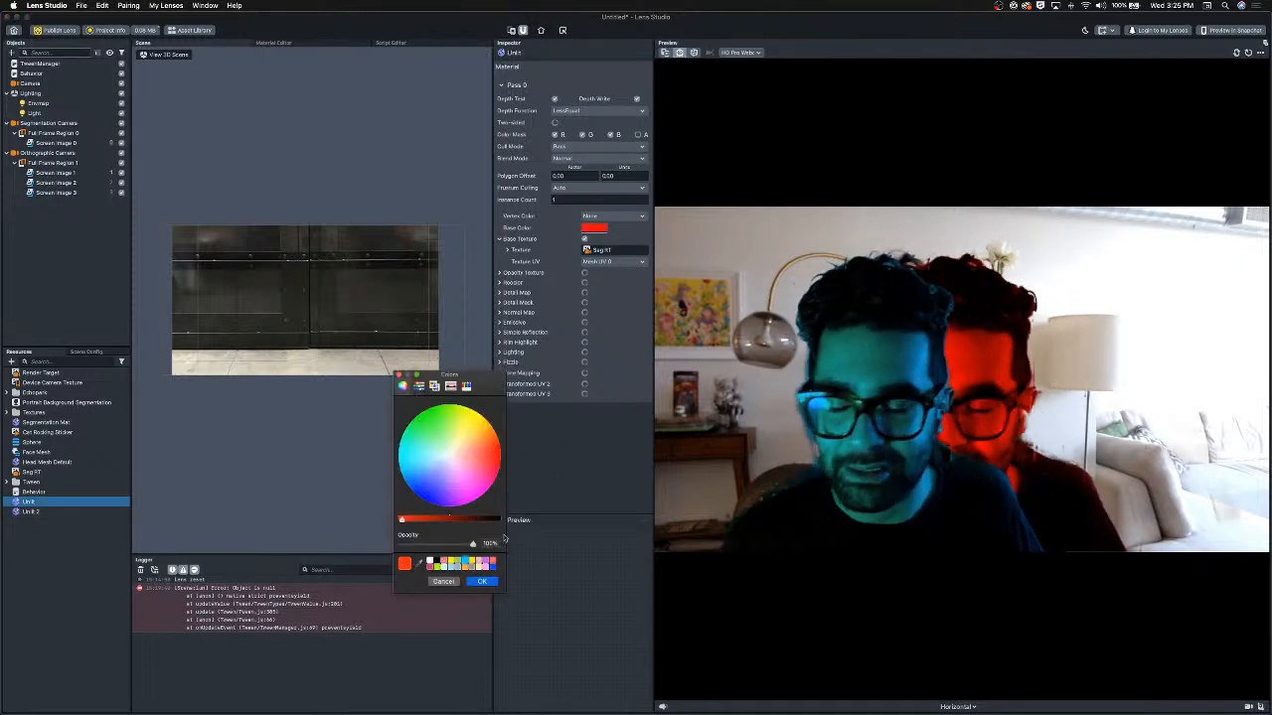
pyautogui.click(481, 582)
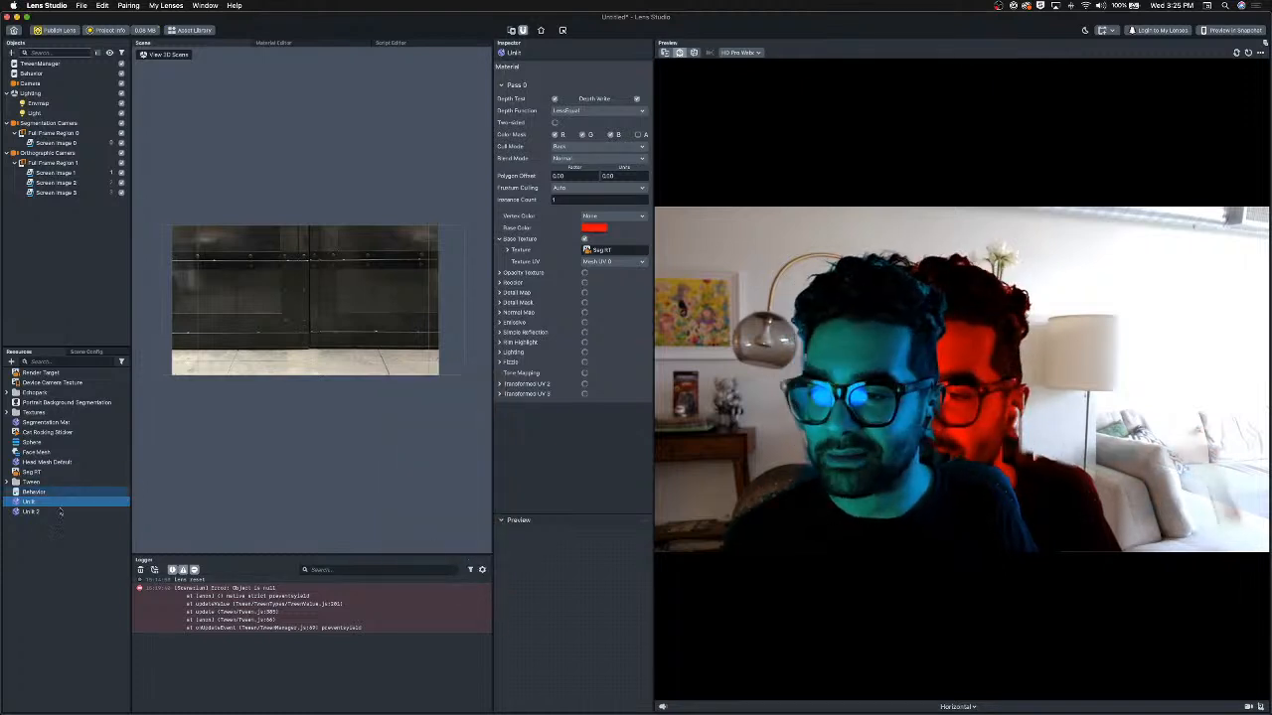
# Set the Unlit 2 material's base color to cyan.
pyautogui.click(29, 512)
pyautogui.click(593, 227)
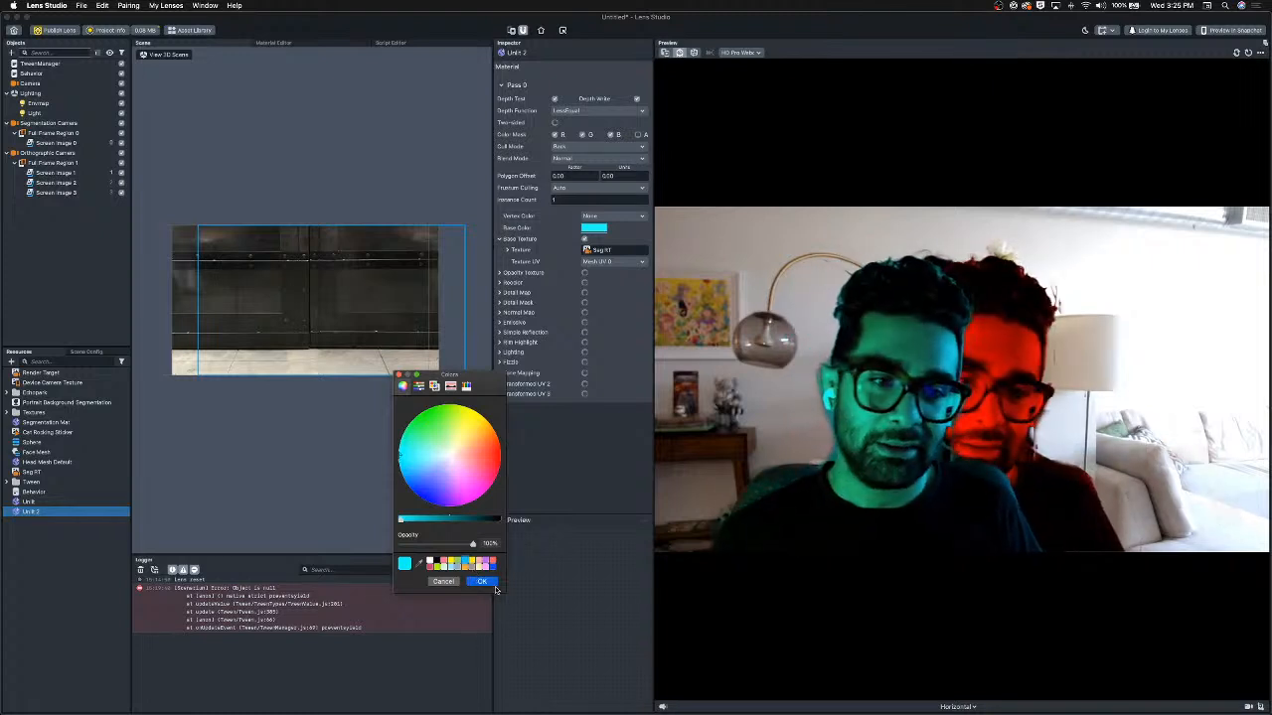
pyautogui.click(482, 581)
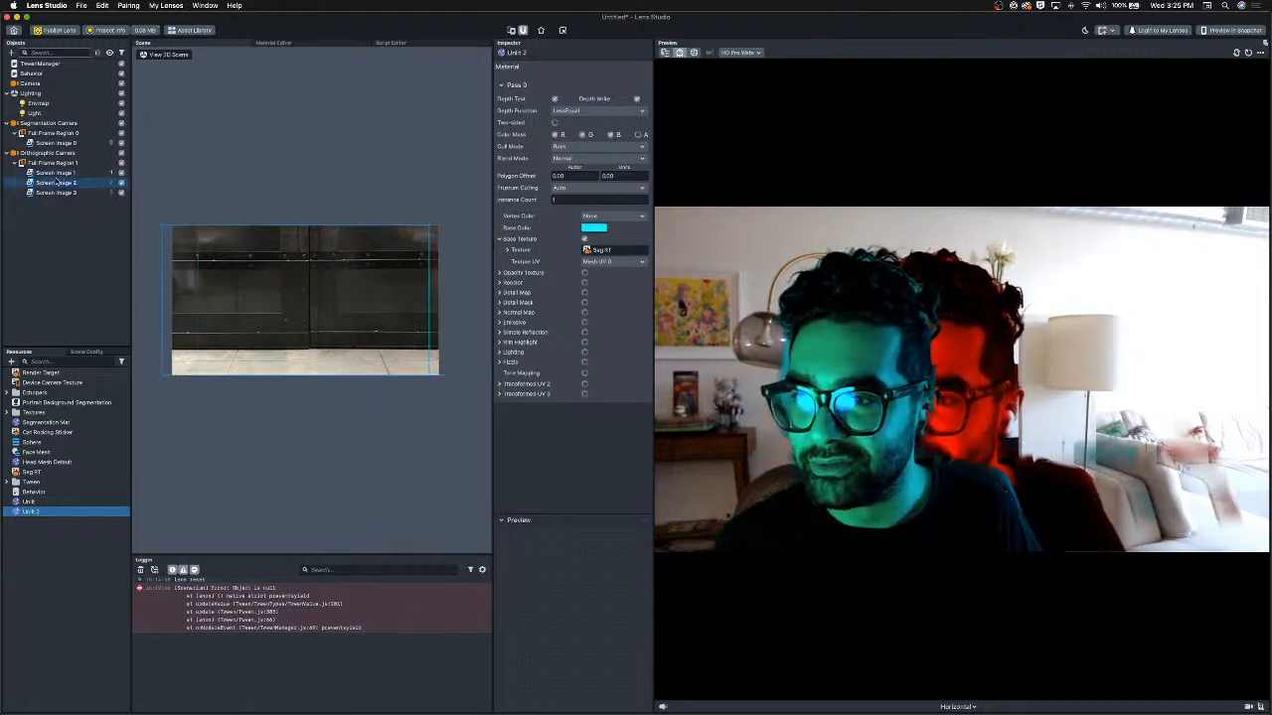
# Set Screen Image 2's blend mode to Screen.
pyautogui.click(58, 183)
pyautogui.click(596, 255)
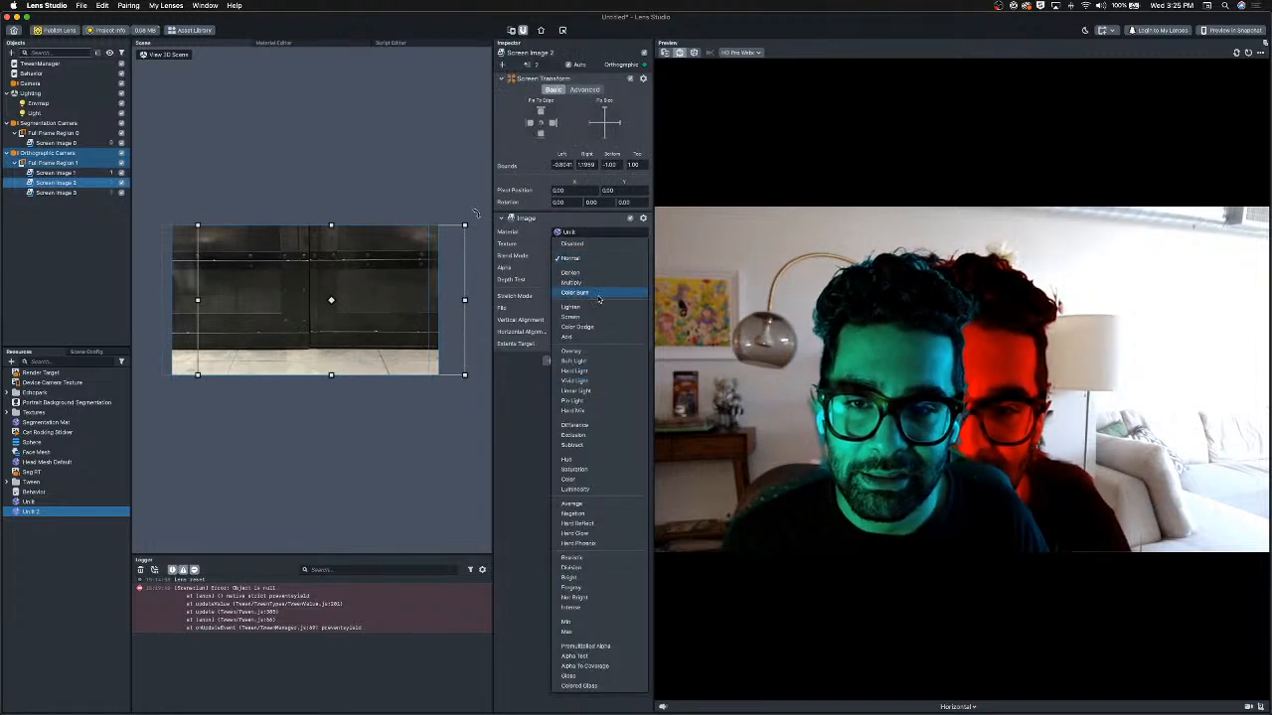
pyautogui.click(574, 317)
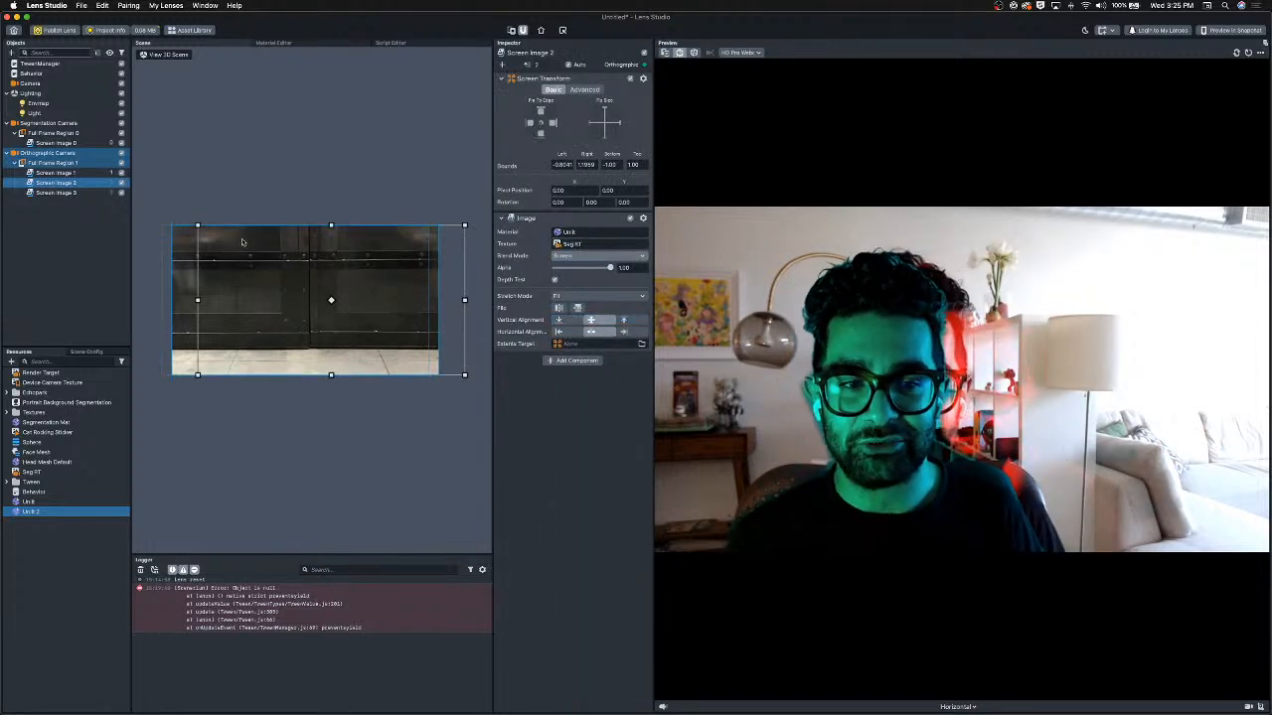
# Set Screen Image 3's blend mode to Screen.
pyautogui.click(56, 192)
pyautogui.click(596, 255)
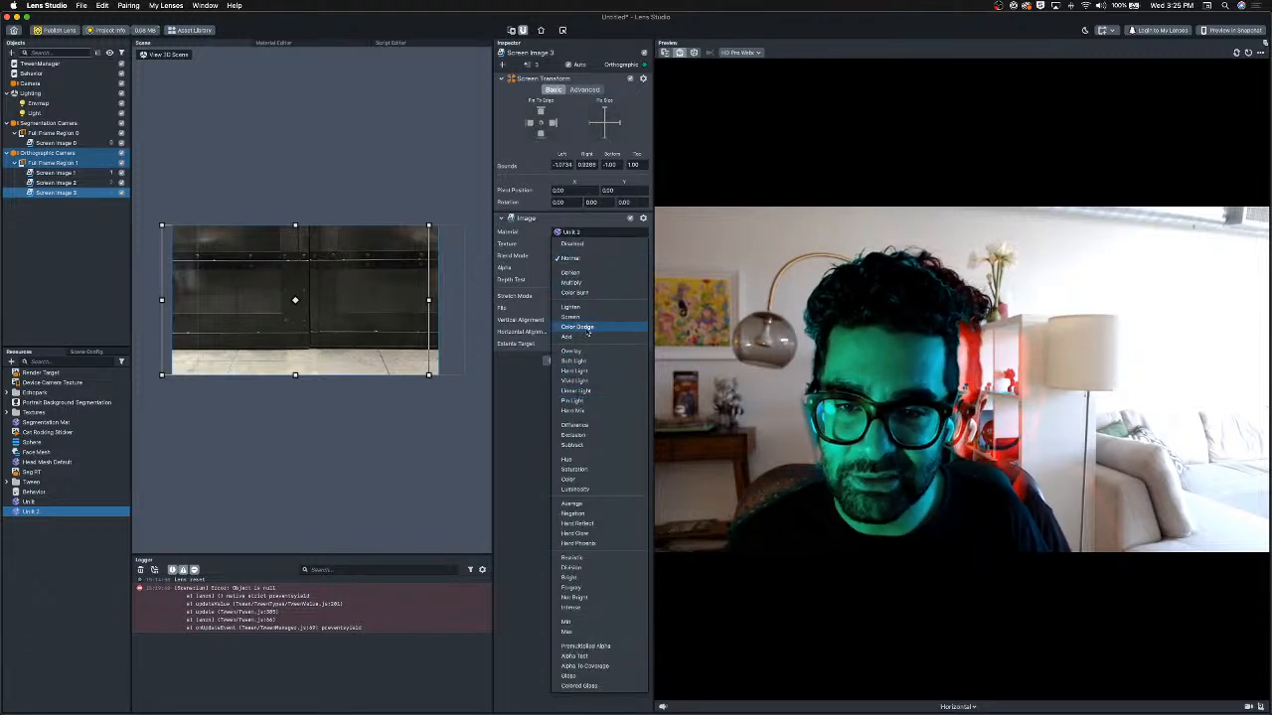
pyautogui.click(574, 317)
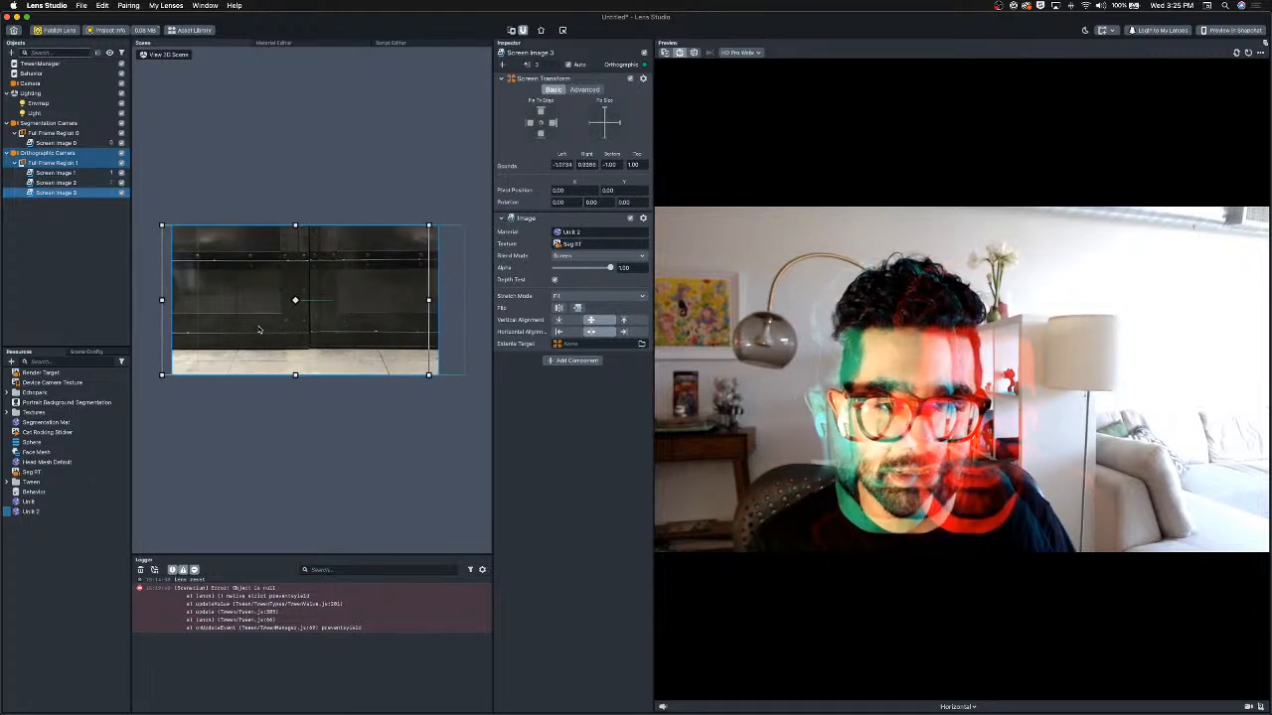
# Nudge Screen Image 2 slightly left in the scene, to bounds of about -0.91 left and 1.09 right.
pyautogui.click(70, 184)
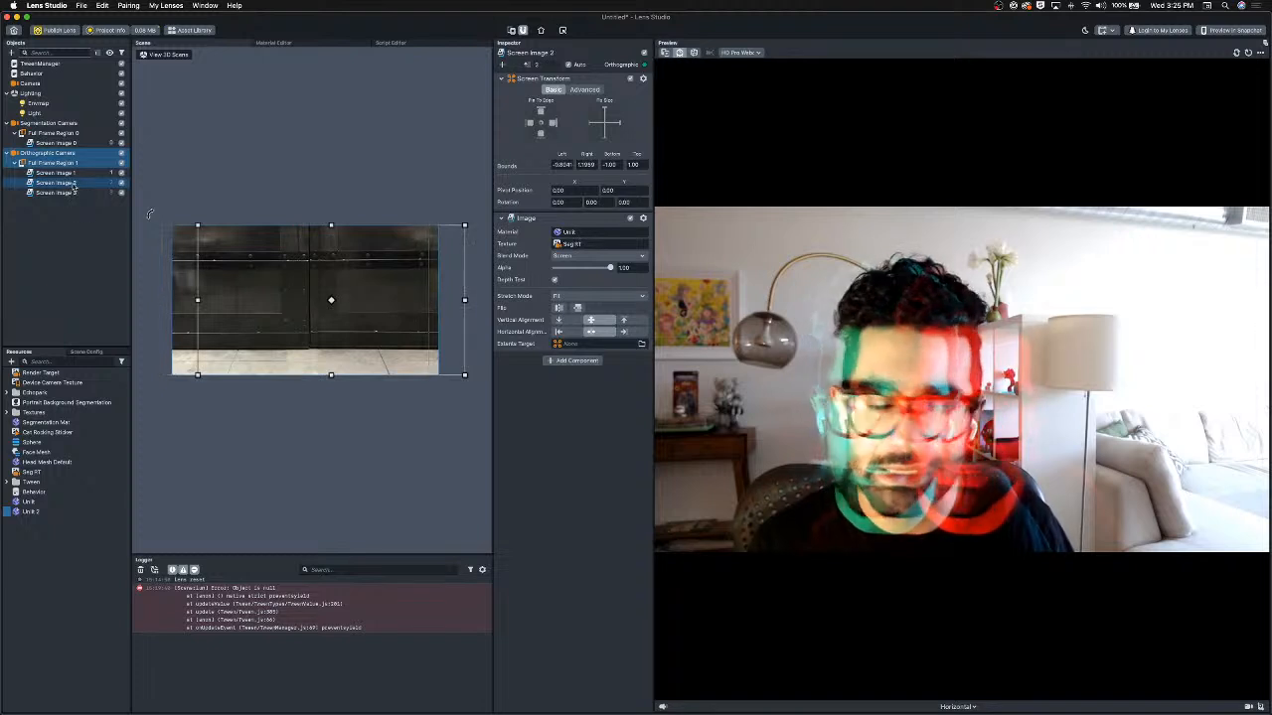
pyautogui.moveTo(384, 358); pyautogui.dragTo(374, 358)
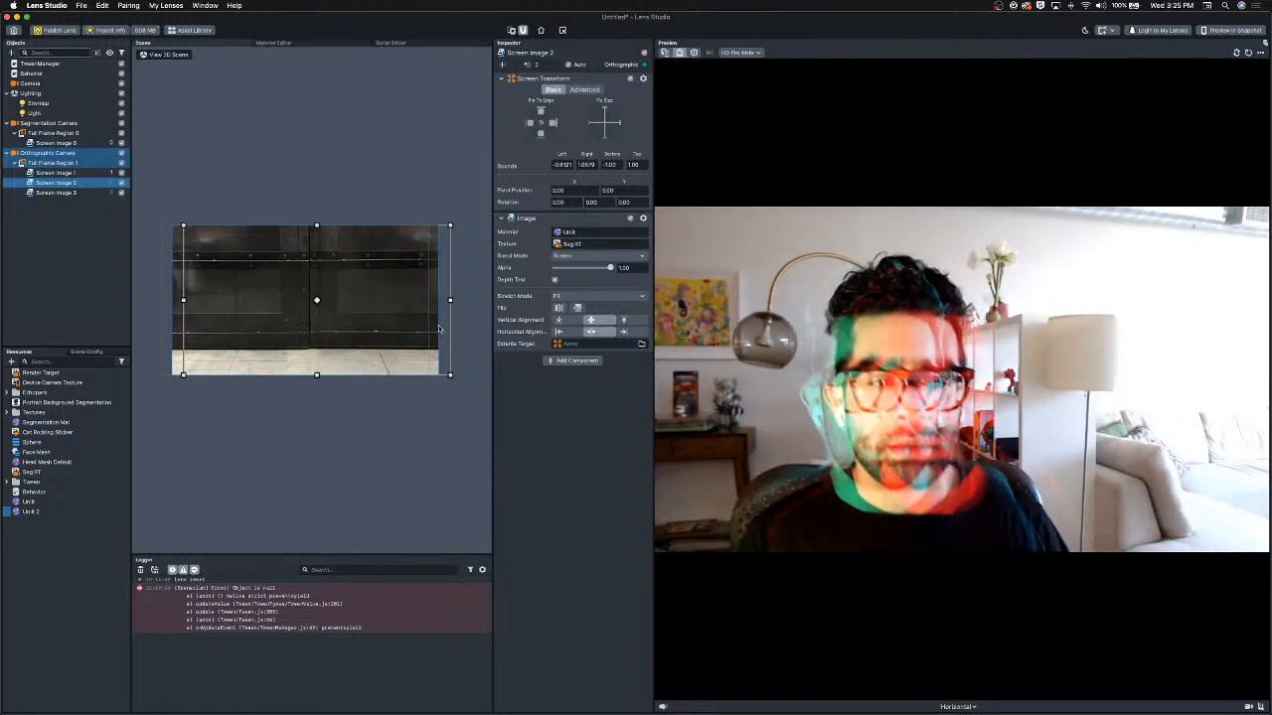
# Duplicate Screen Image 1 into a fourth screen image and set its blend mode to Screen.
pyautogui.click(59, 173)
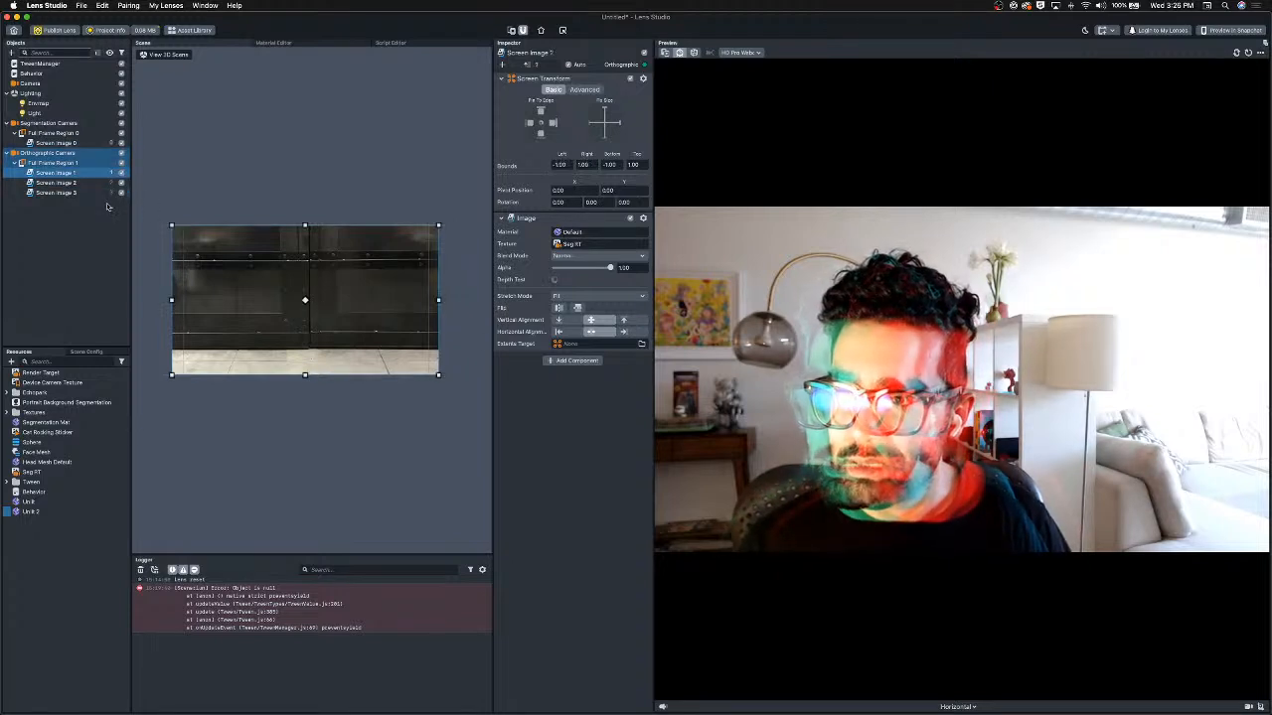
pyautogui.press('super+d')
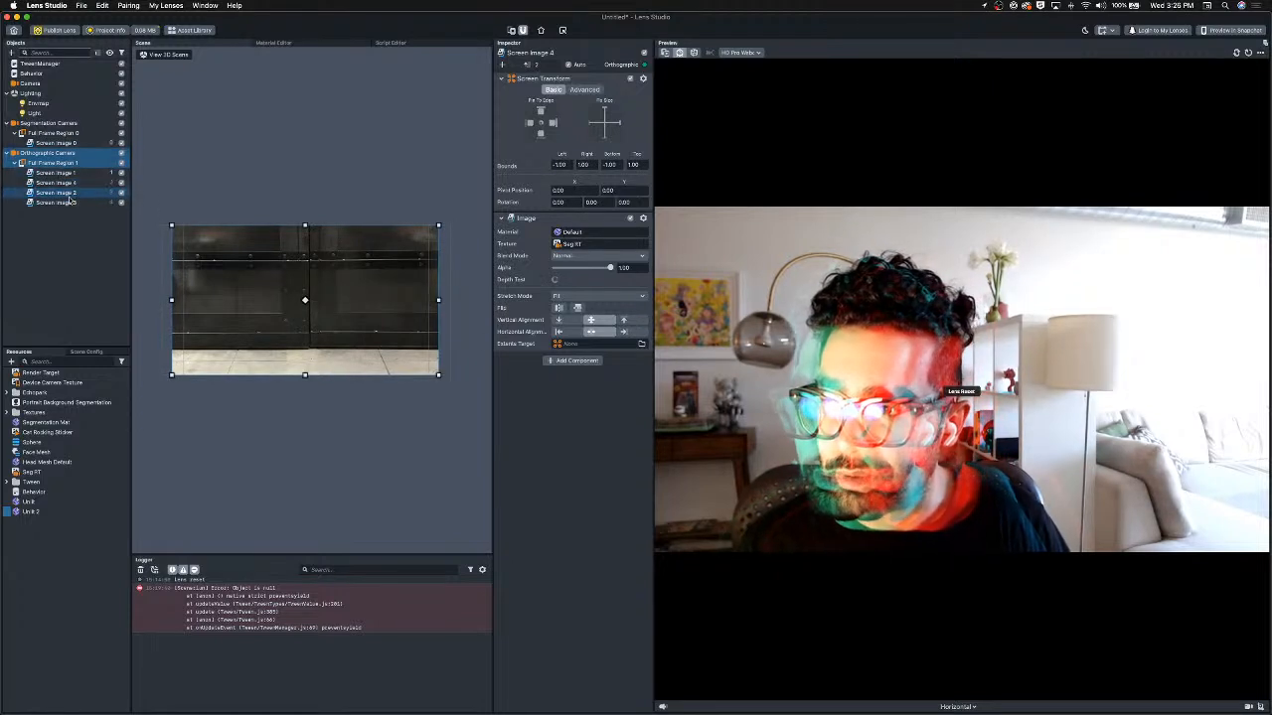
pyautogui.click(68, 195)
pyautogui.moveTo(67, 183); pyautogui.dragTo(69, 207)
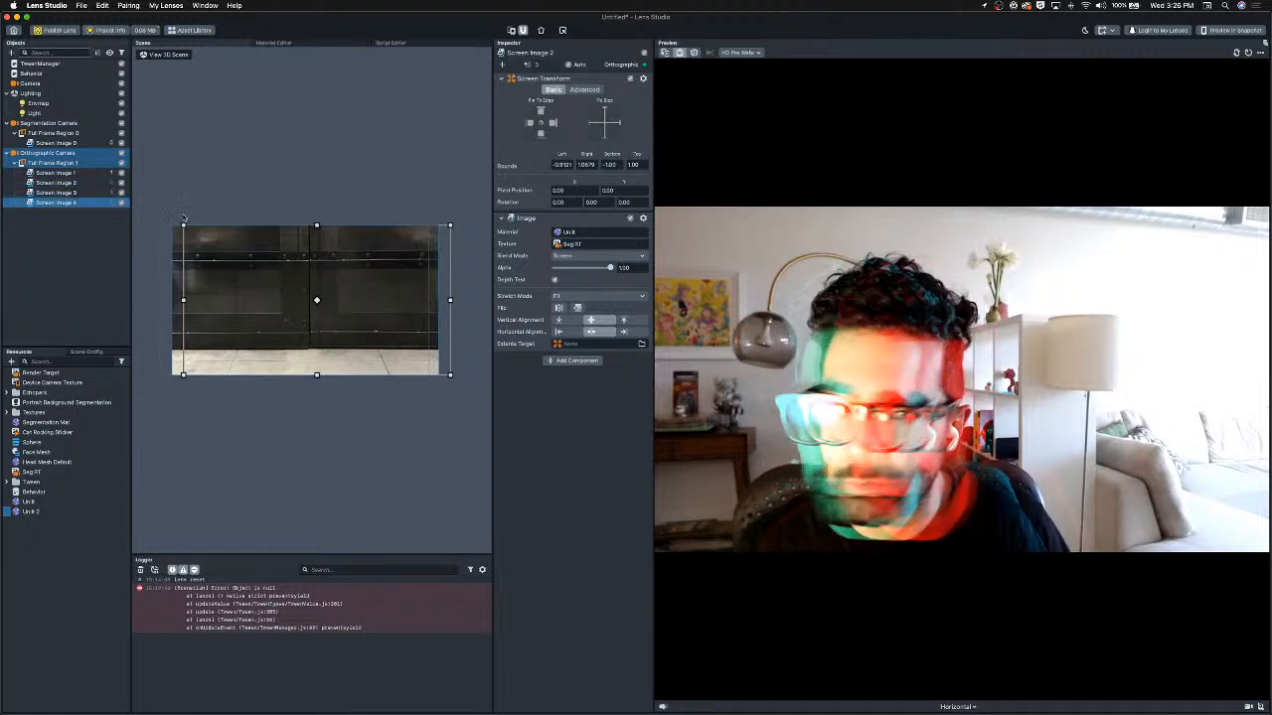
pyautogui.click(590, 256)
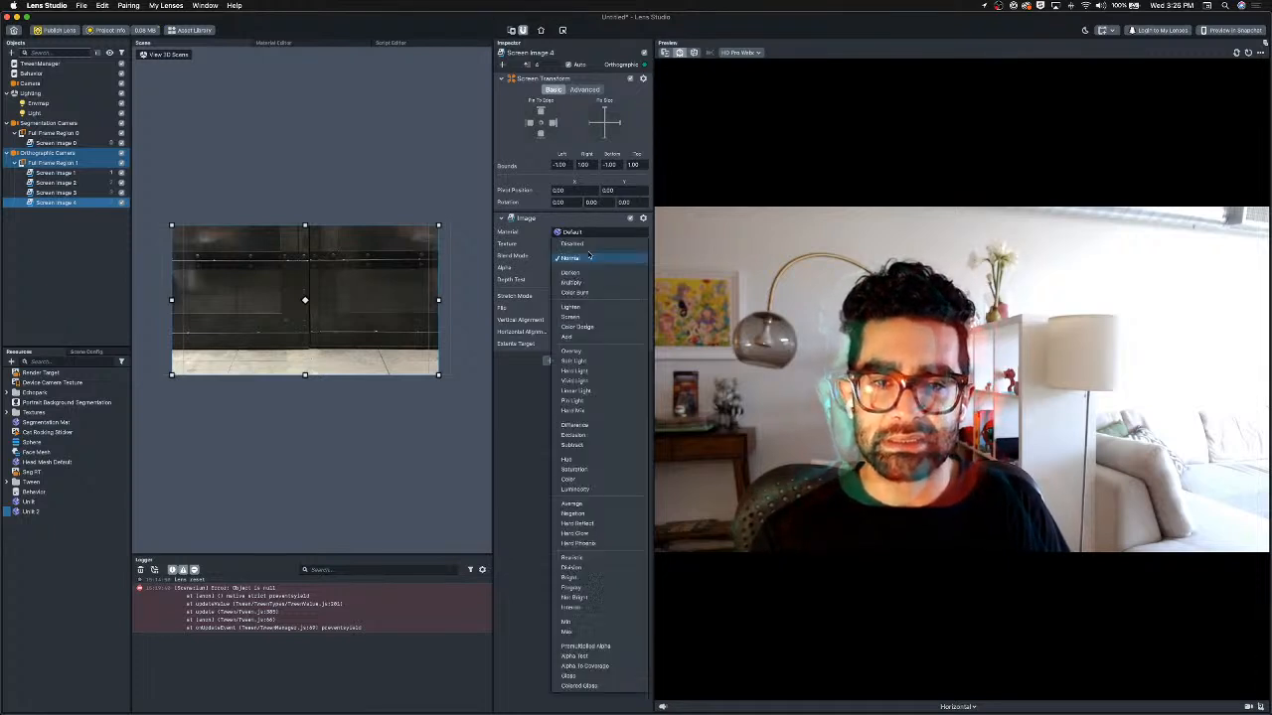
pyautogui.click(569, 317)
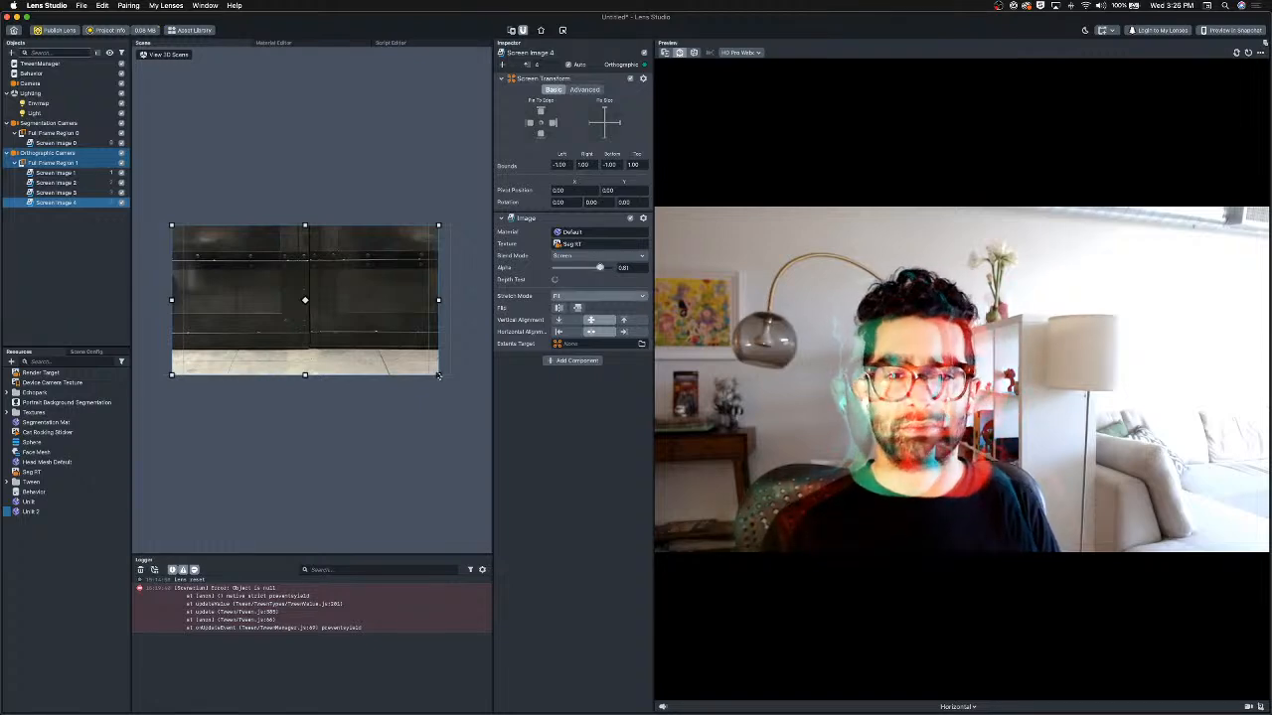
# Duplicate the Unlit 2 material and assign the copy, Unlit 3, to Screen Image 4.
pyautogui.click(54, 513)
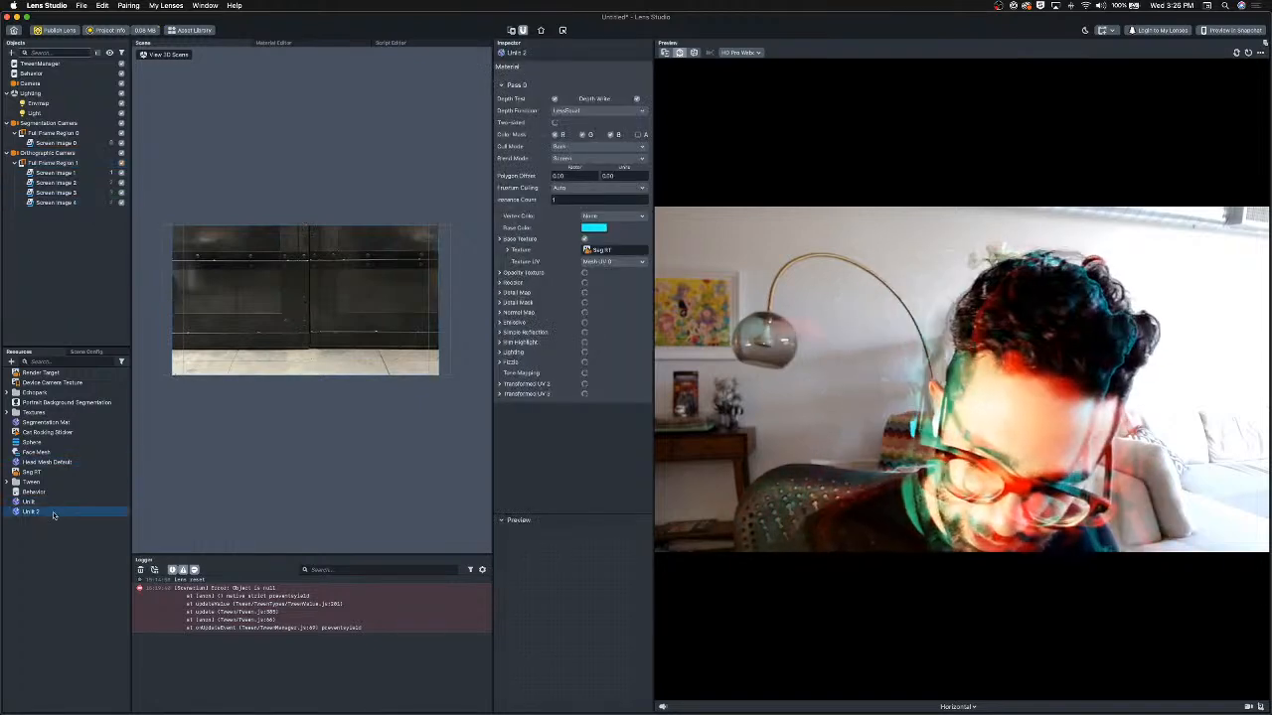
pyautogui.press('super+d')
pyautogui.click(69, 195)
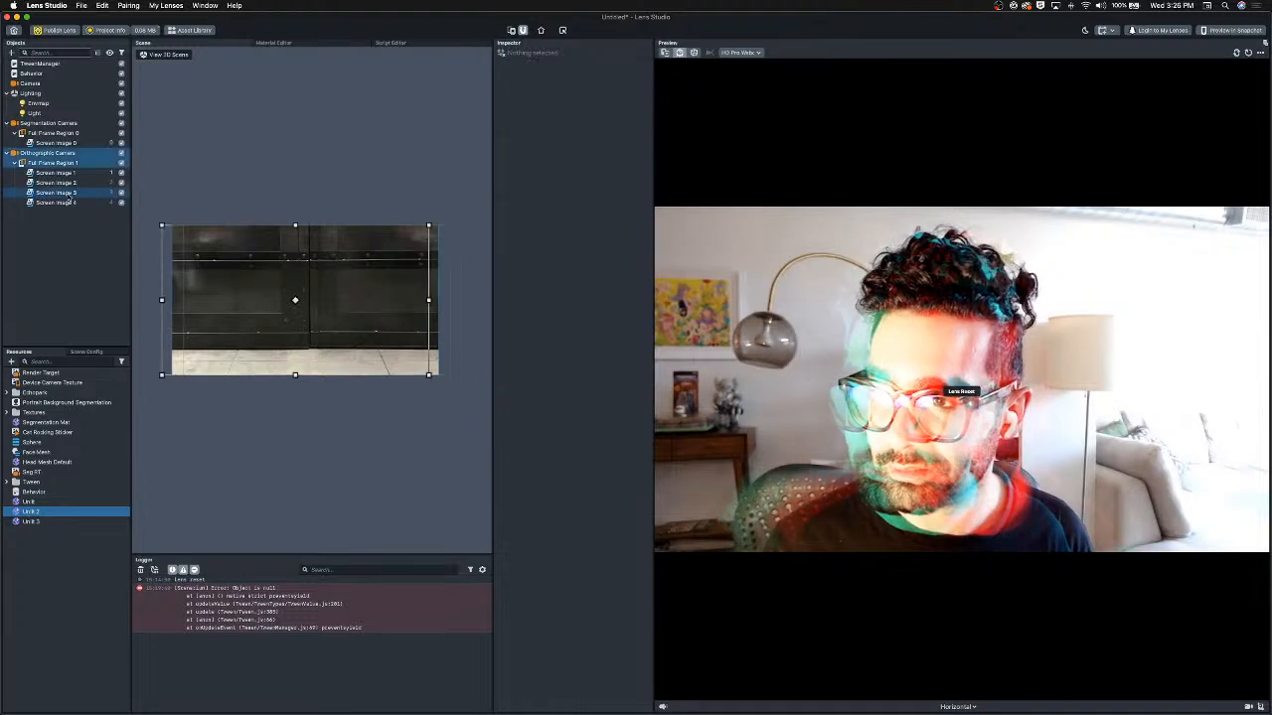
pyautogui.click(67, 202)
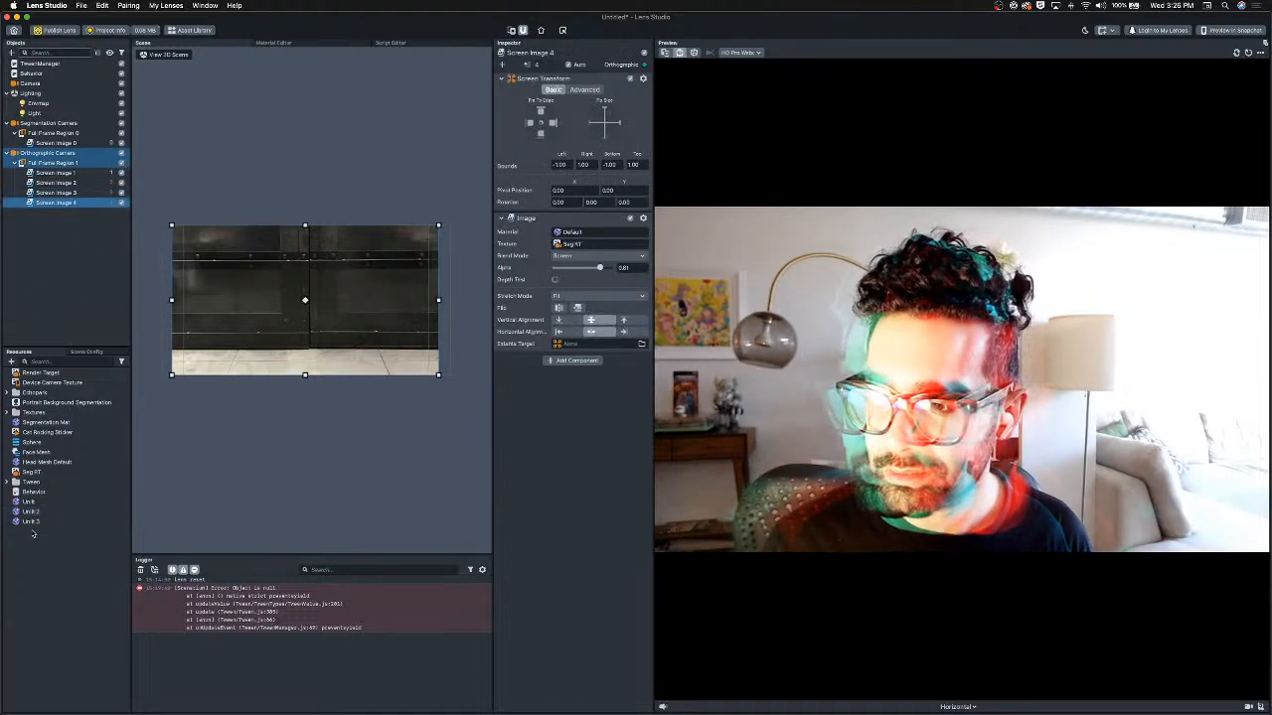
pyautogui.moveTo(30, 521); pyautogui.dragTo(469, 328)
pyautogui.moveTo(582, 241); pyautogui.dragTo(581, 235)
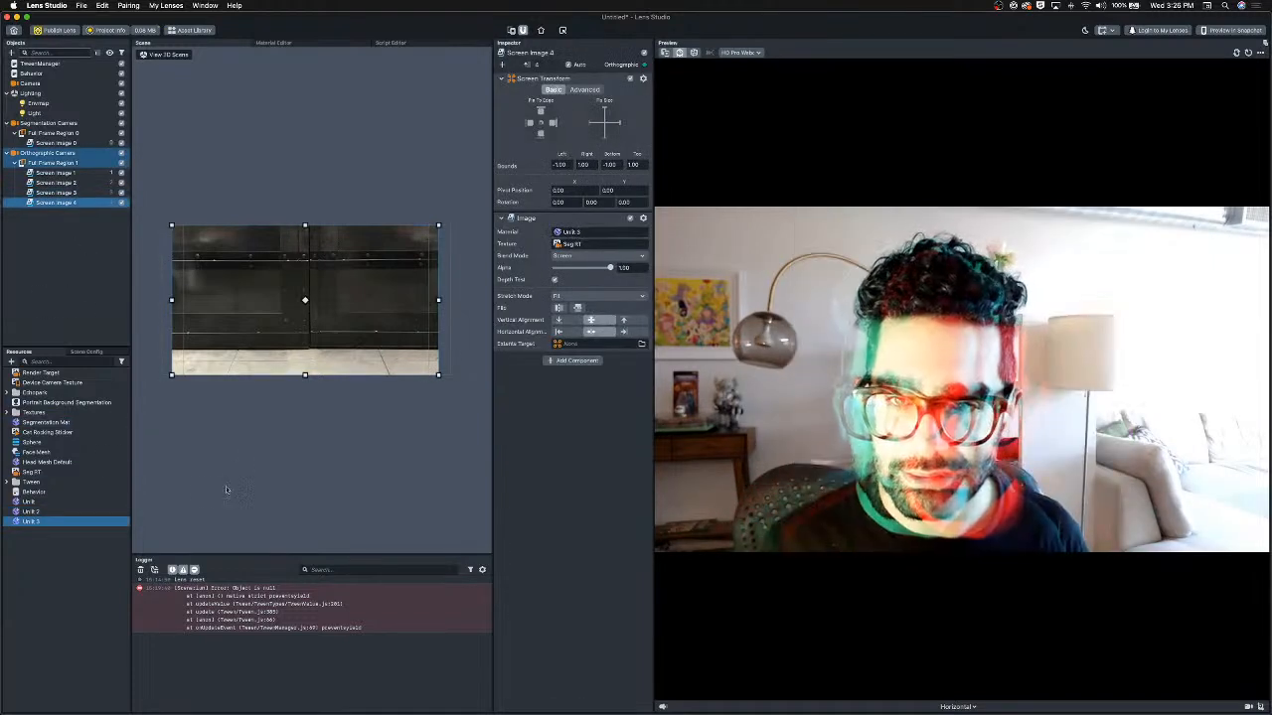
# Set the Unlit 3 material's base color to yellow.
pyautogui.click(39, 522)
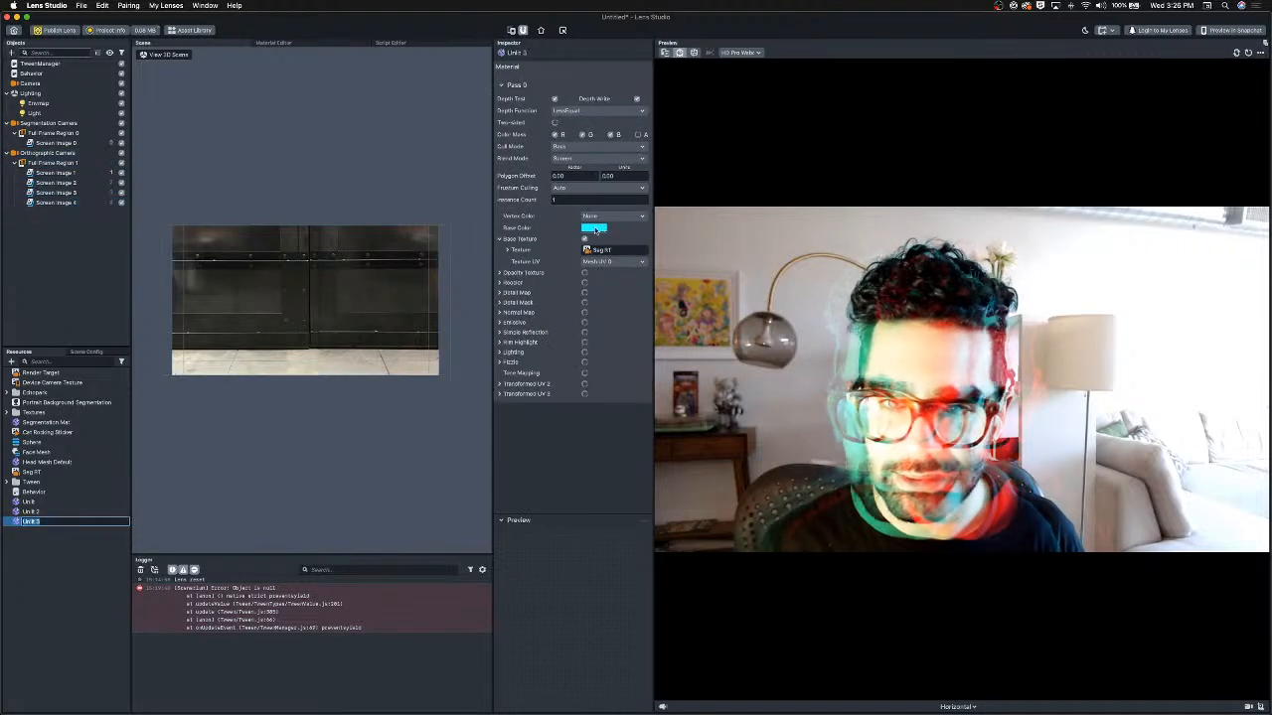
pyautogui.click(595, 229)
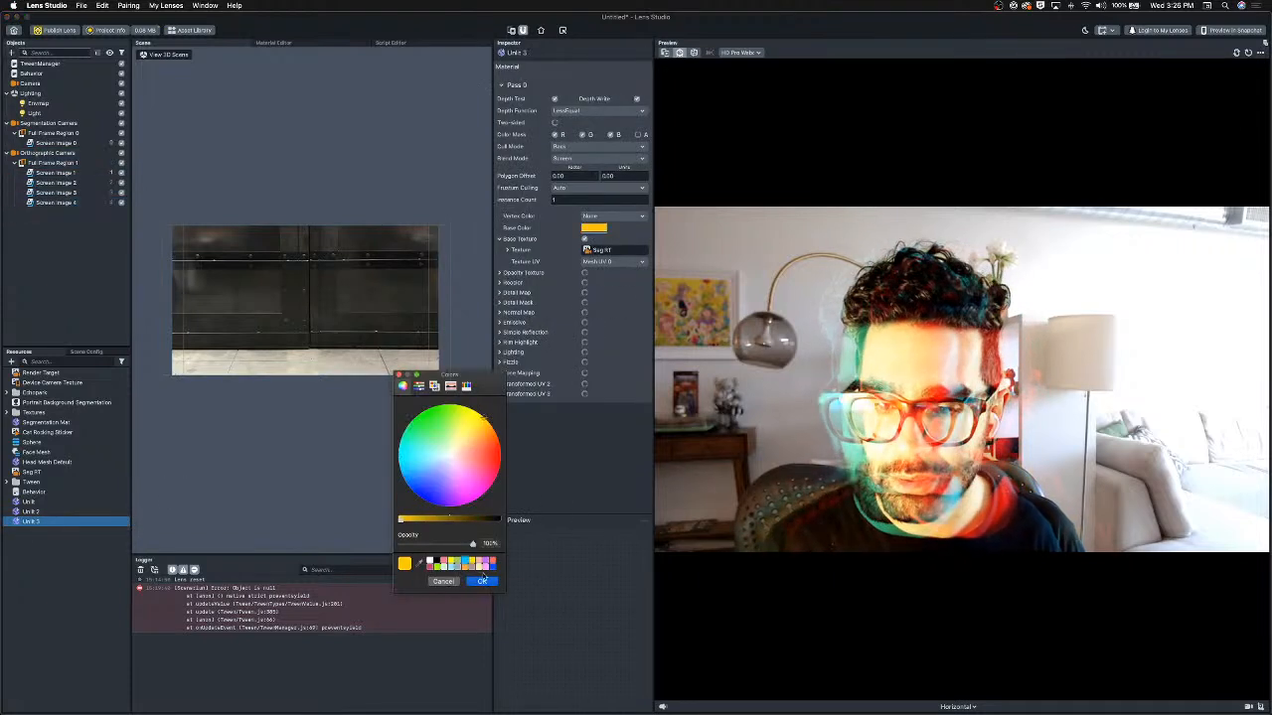
pyautogui.click(483, 584)
# Add a TweenScreenTransform script component to Screen Image 2.
pyautogui.click(57, 173)
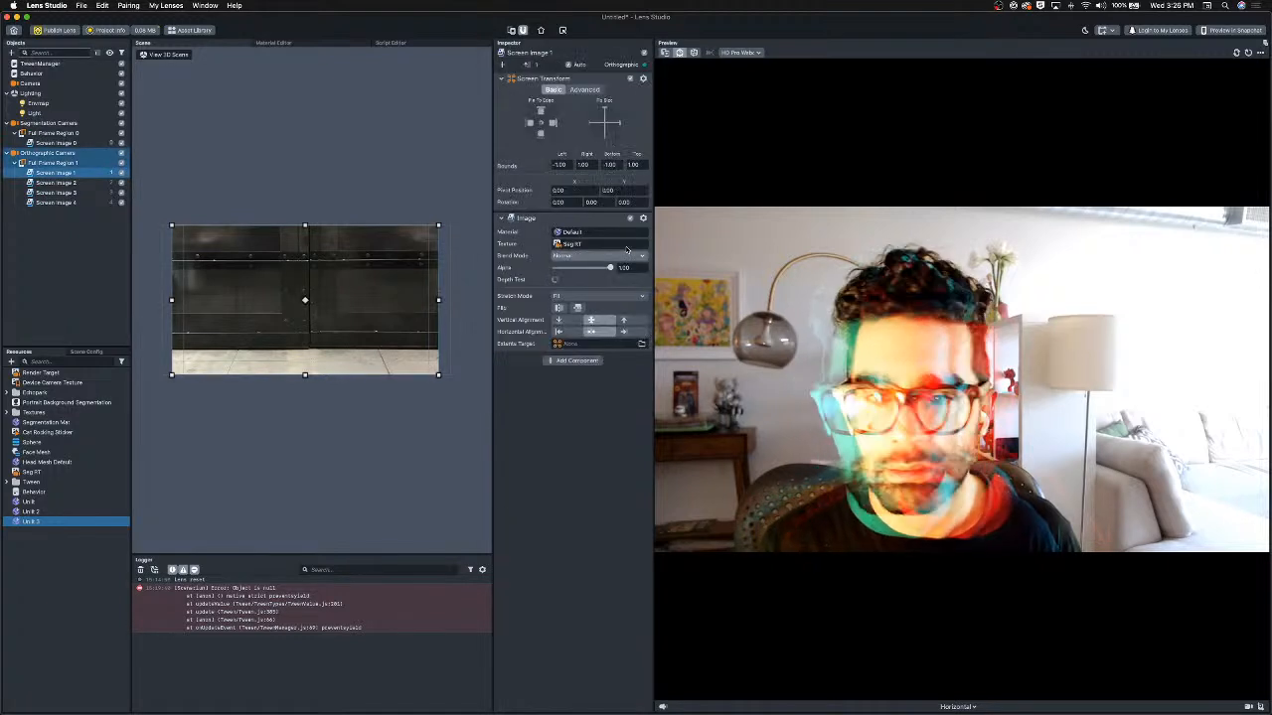
pyautogui.click(39, 203)
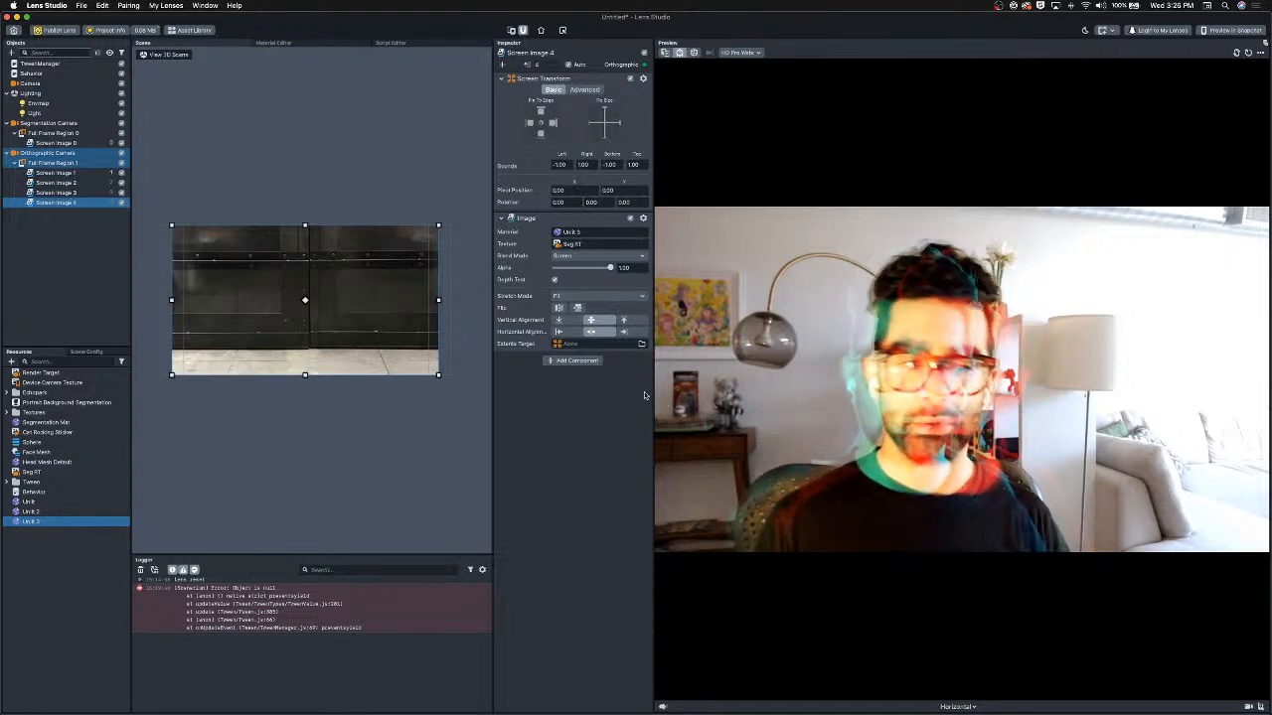
pyautogui.press('Up')
pyautogui.press('Up')
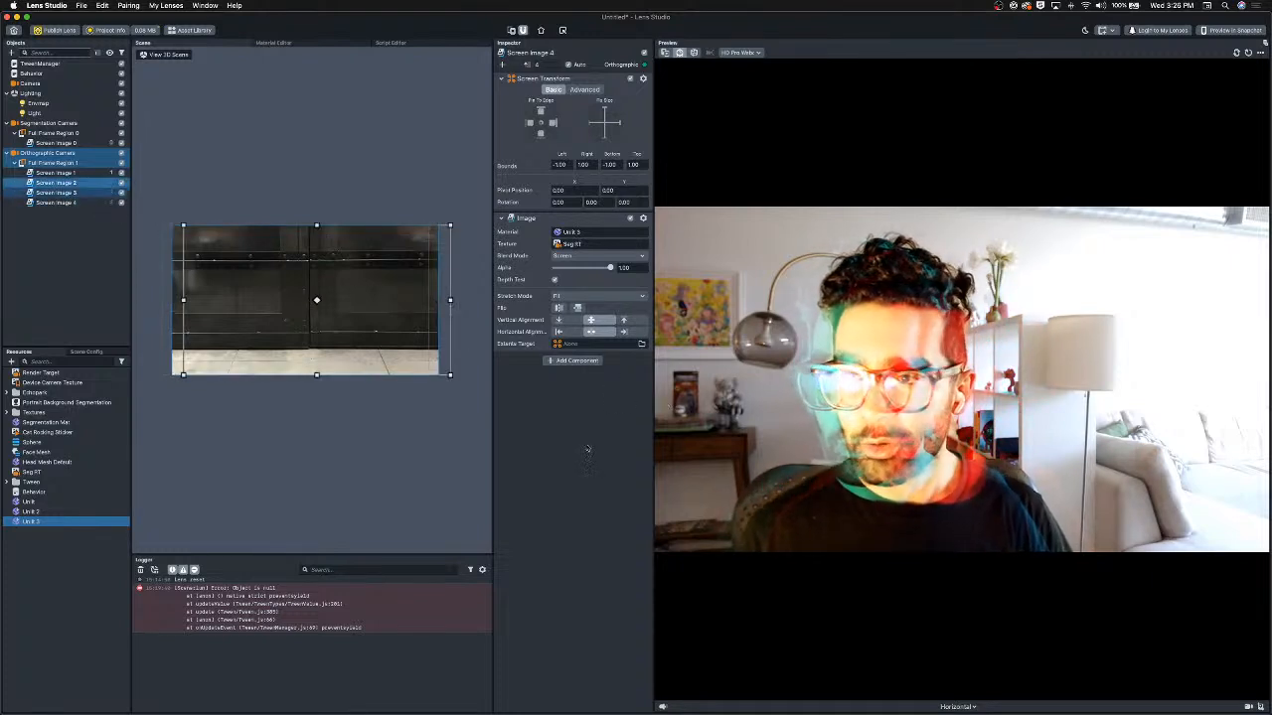
pyautogui.moveTo(287, 342); pyautogui.dragTo(345, 357)
pyautogui.click(568, 362)
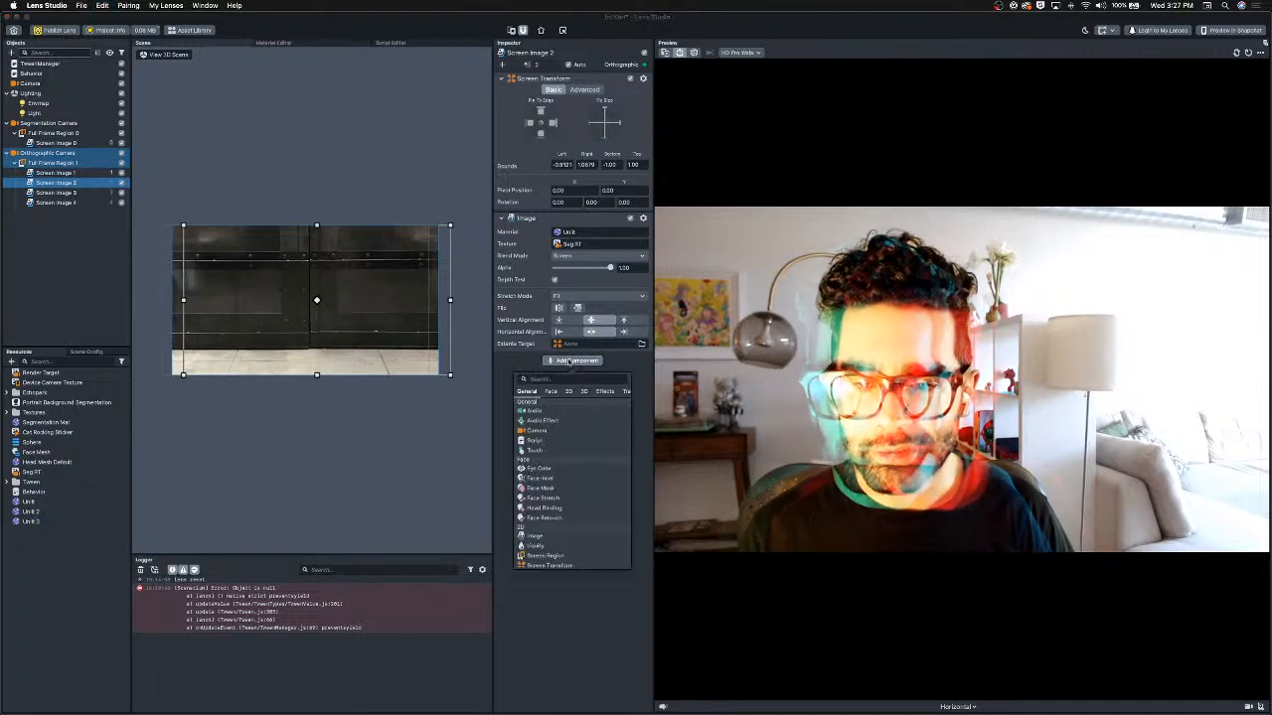
pyautogui.click(558, 405)
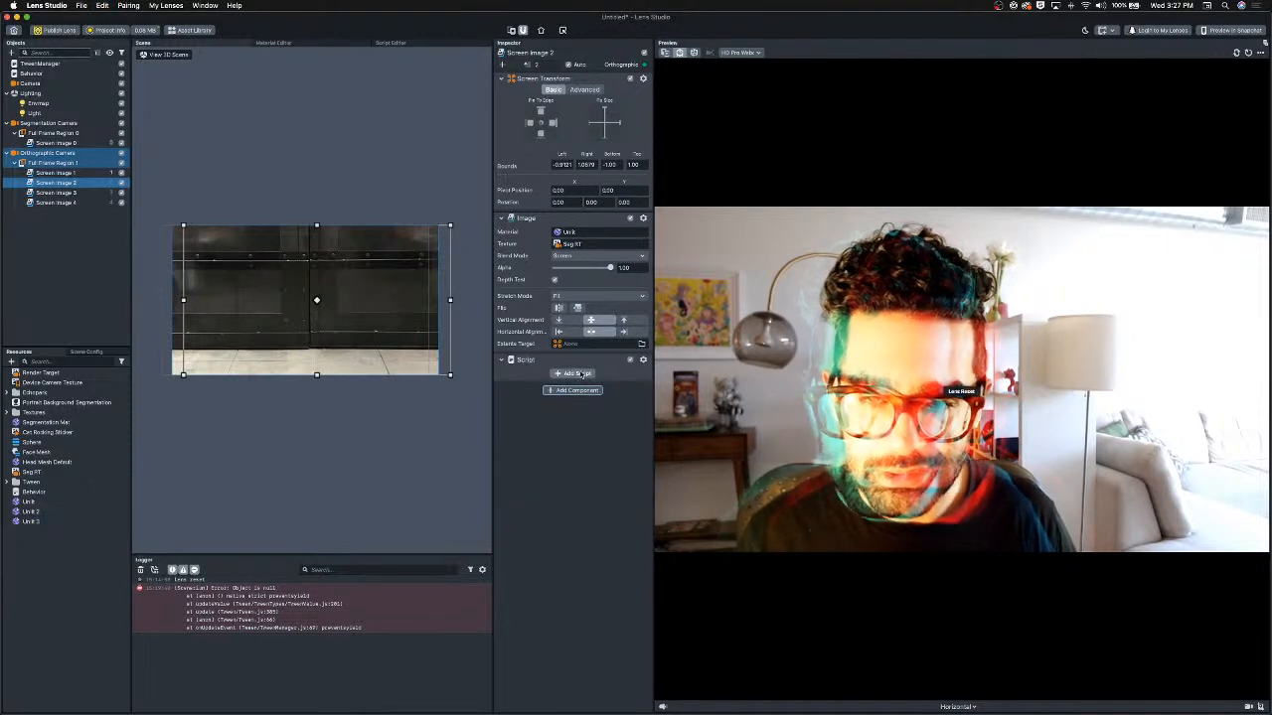
pyautogui.click(576, 374)
pyautogui.click(560, 250)
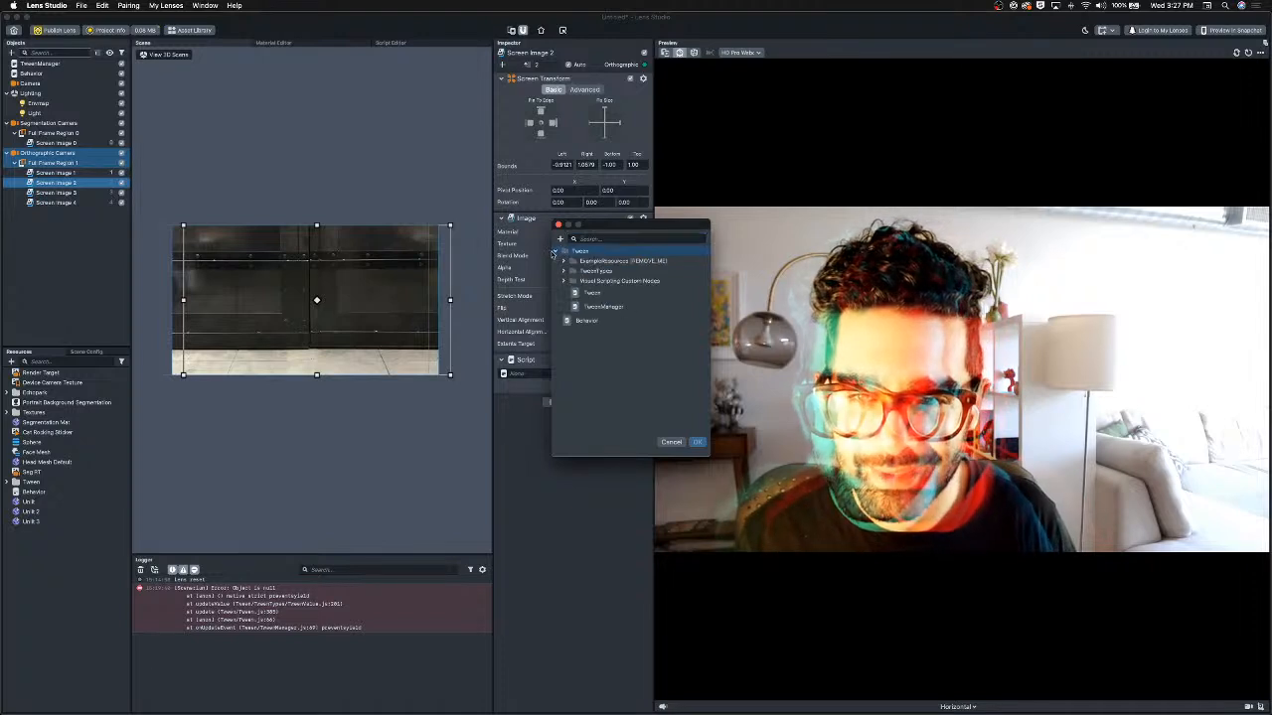
pyautogui.click(563, 260)
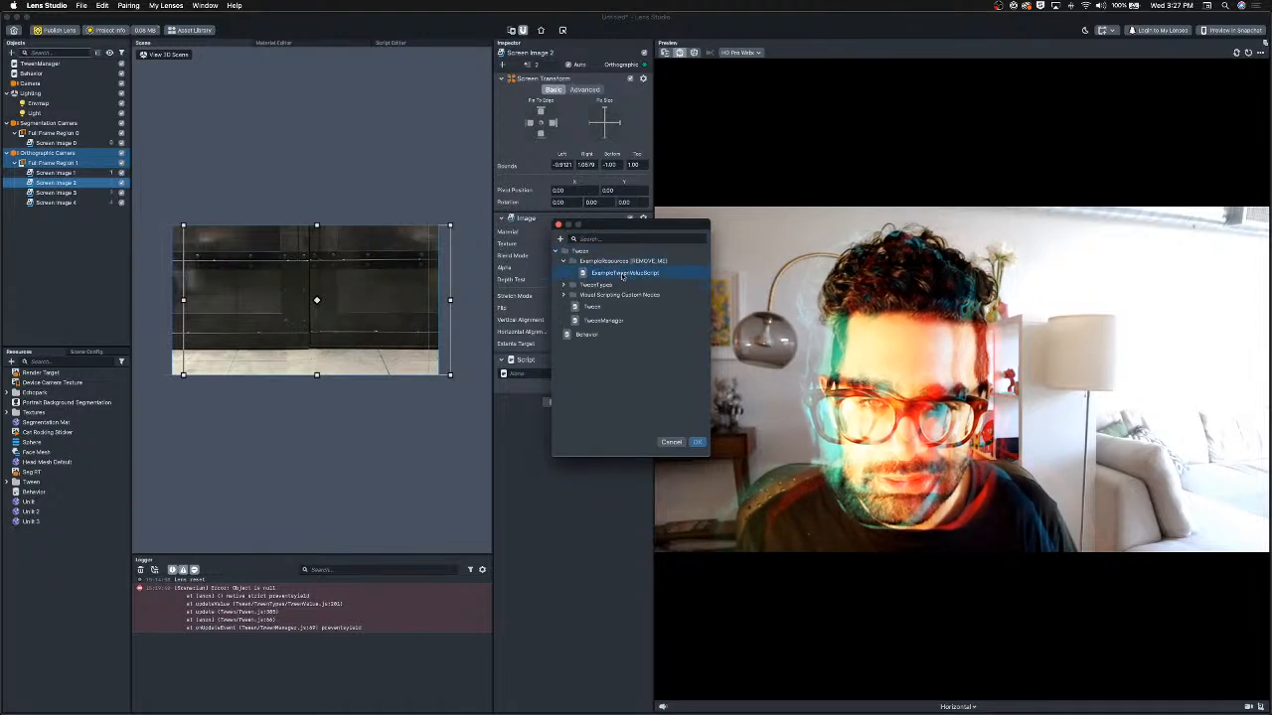
pyautogui.click(562, 286)
pyautogui.click(605, 348)
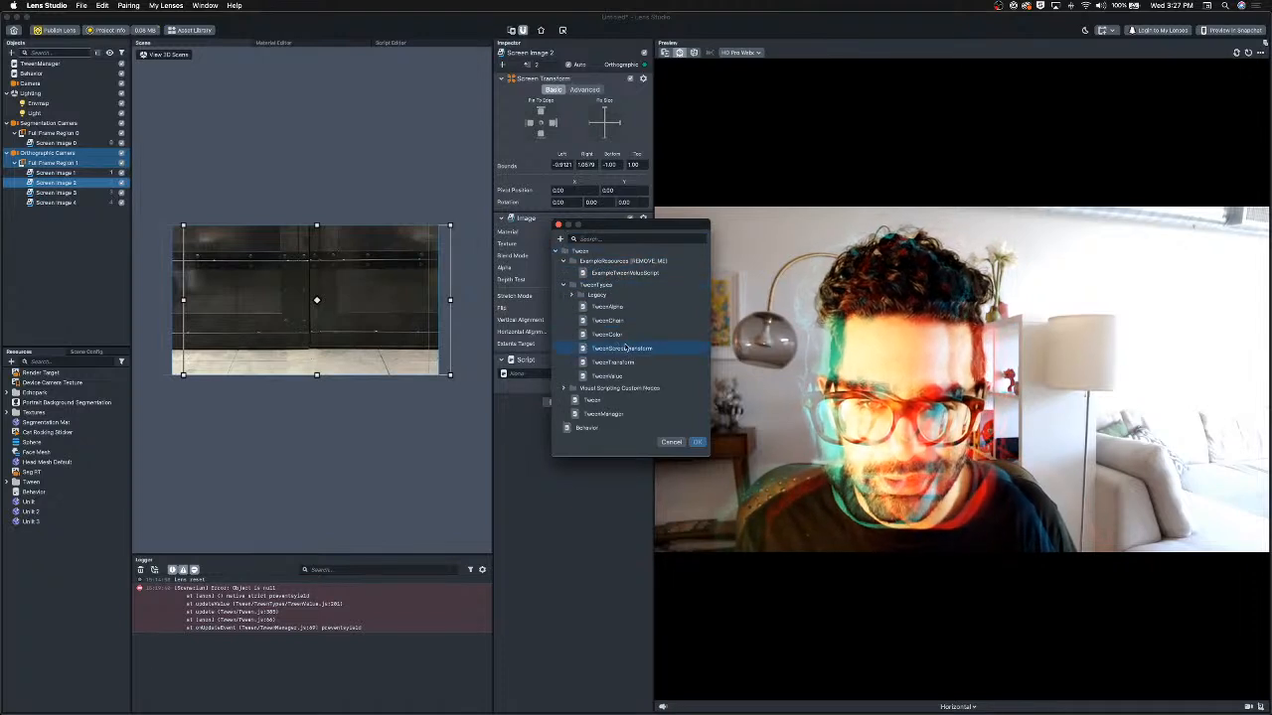
pyautogui.doubleClick(624, 349)
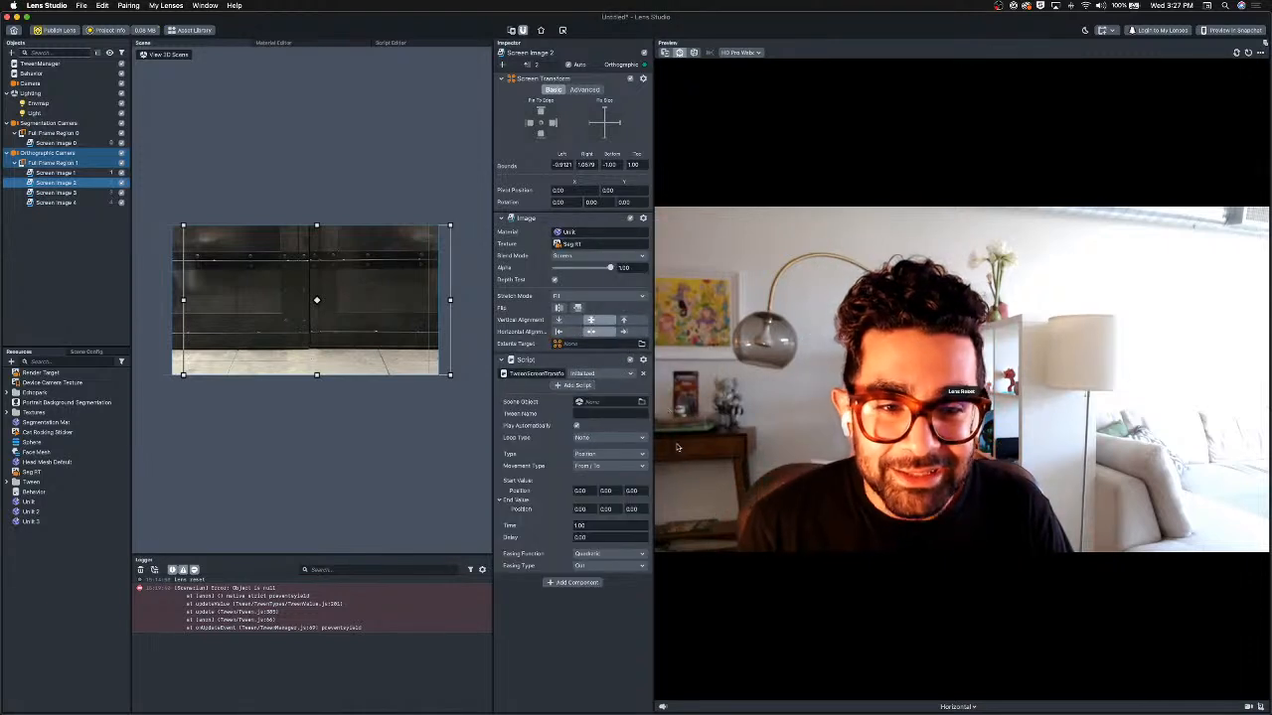
# Set the tween's movement type to Offset with an X offset of -3, looping as Ping Pong.
pyautogui.click(597, 464)
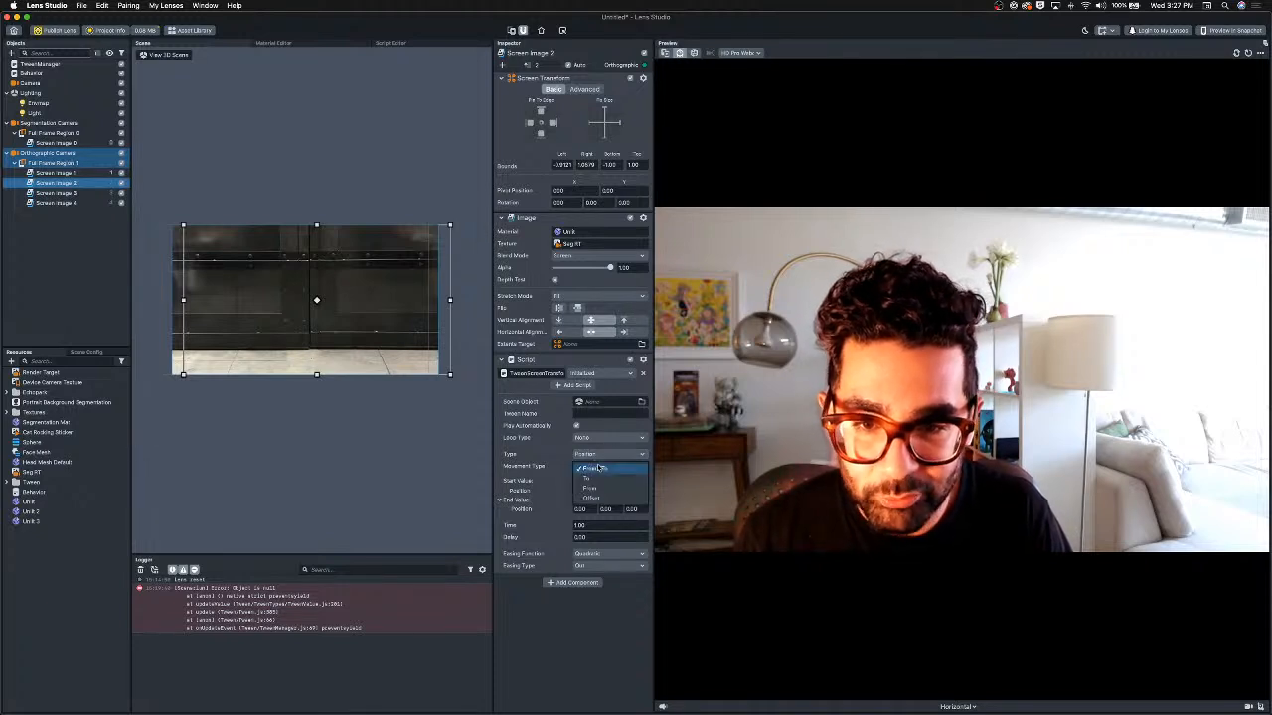
pyautogui.click(593, 499)
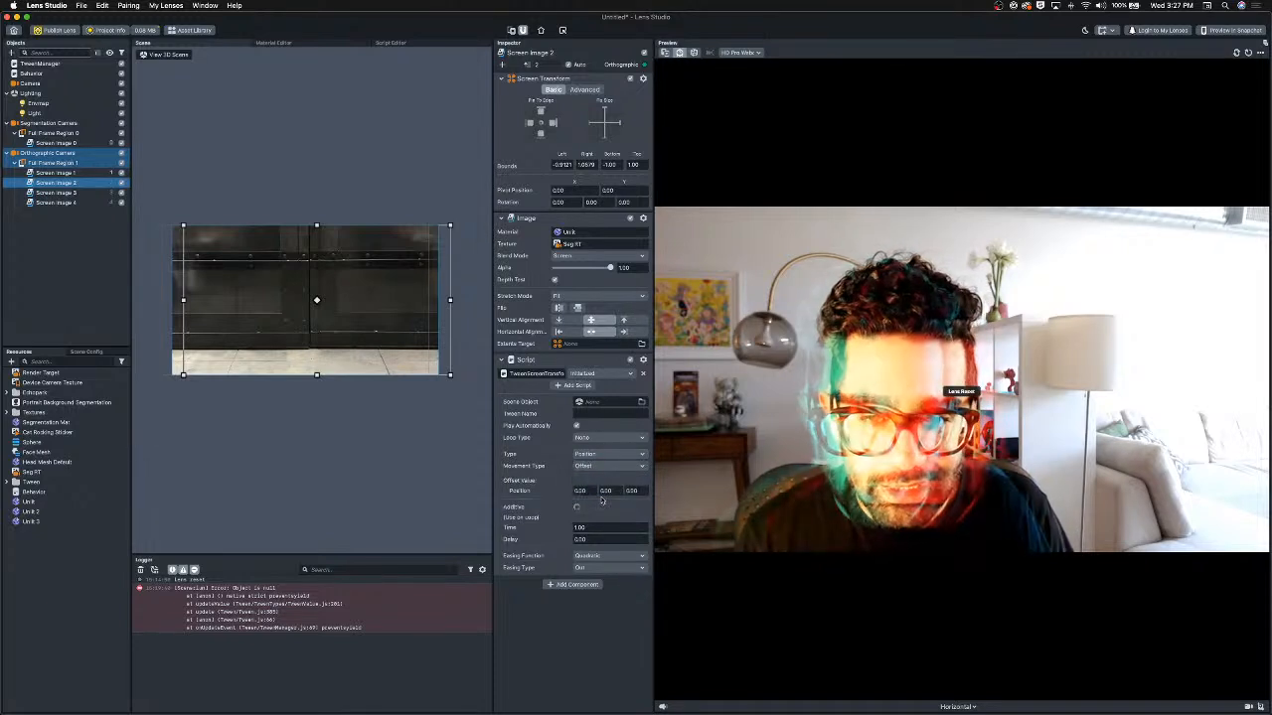
pyautogui.doubleClick(587, 491)
pyautogui.write('1')
pyautogui.press('Return')
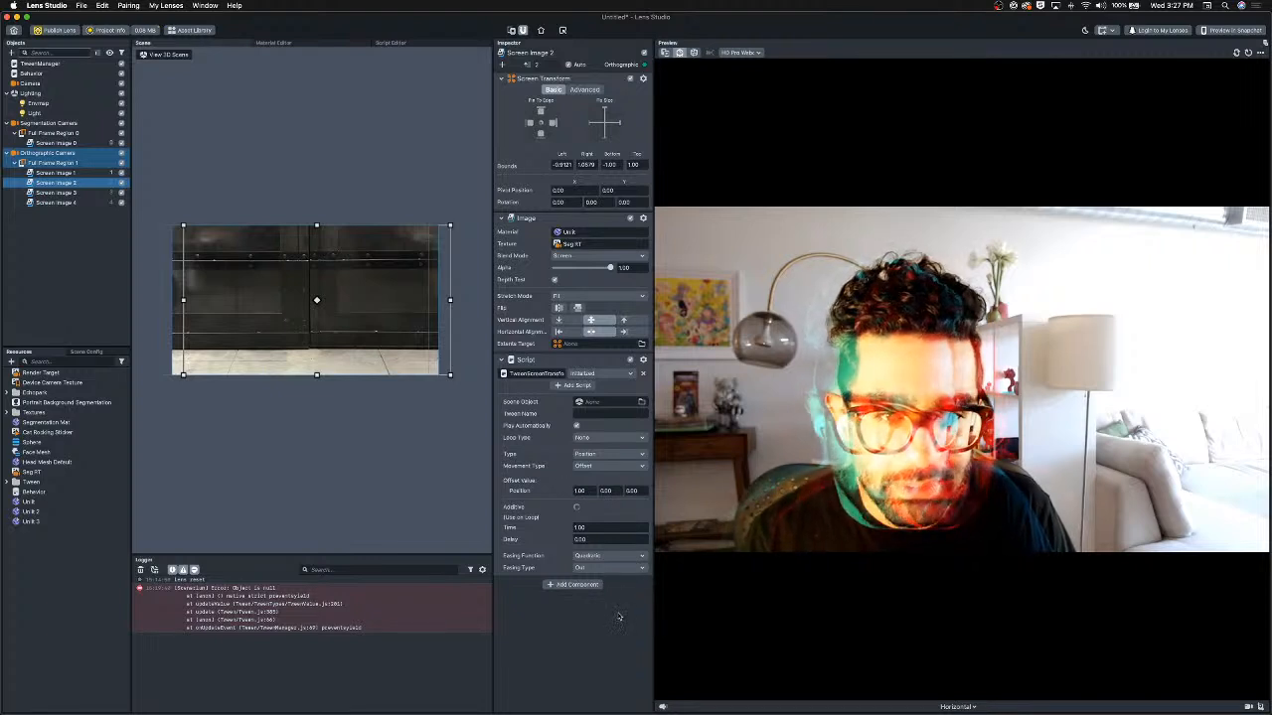
pyautogui.doubleClick(584, 491)
pyautogui.write('-3')
pyautogui.press('Return')
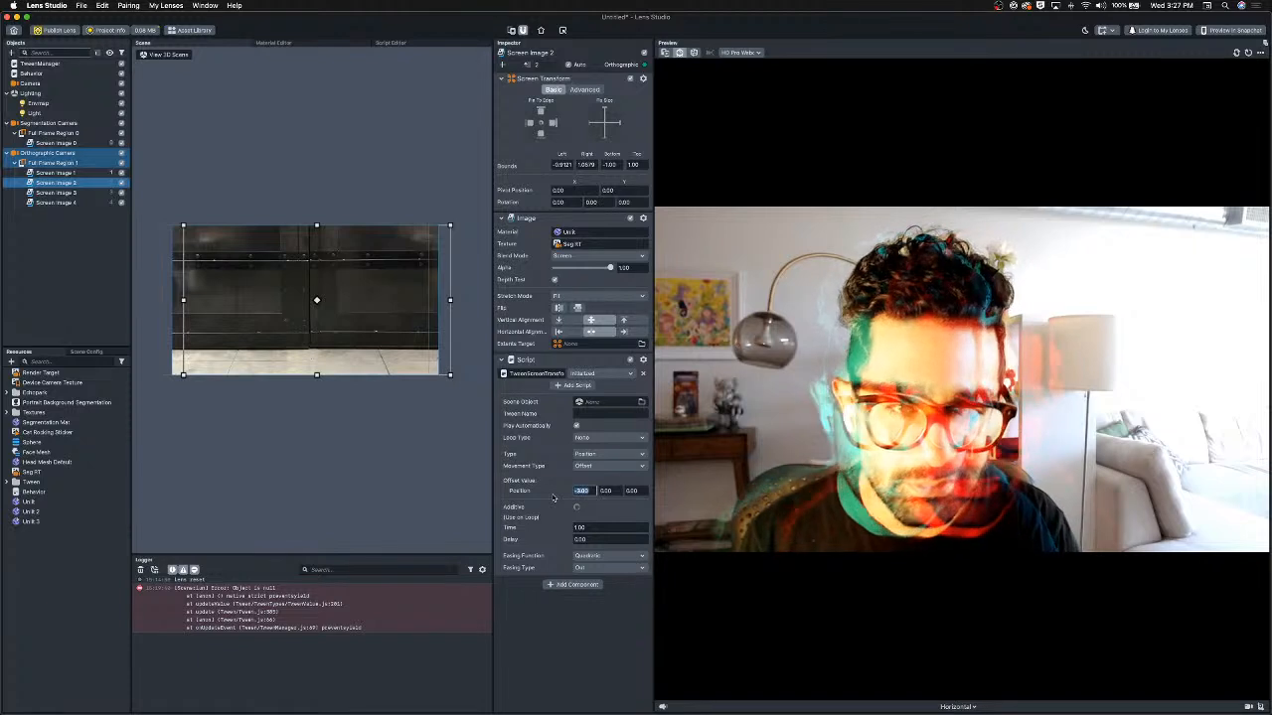
pyautogui.click(614, 437)
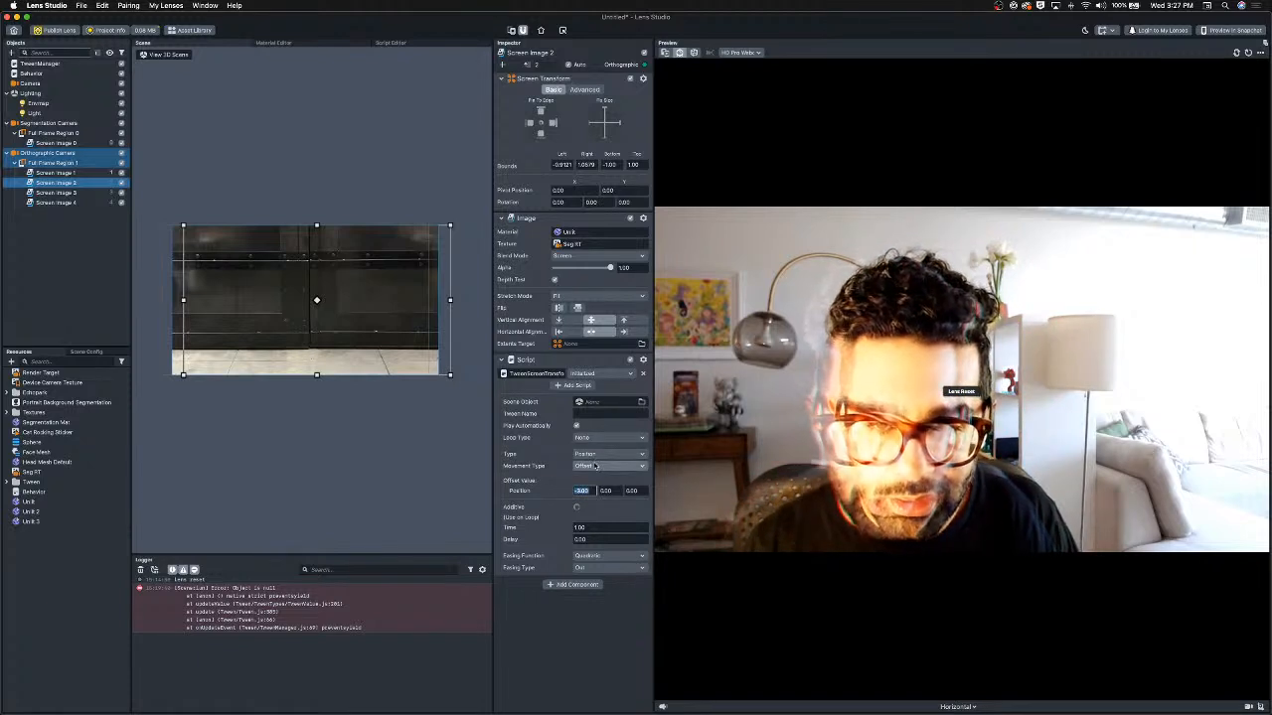
pyautogui.click(595, 461)
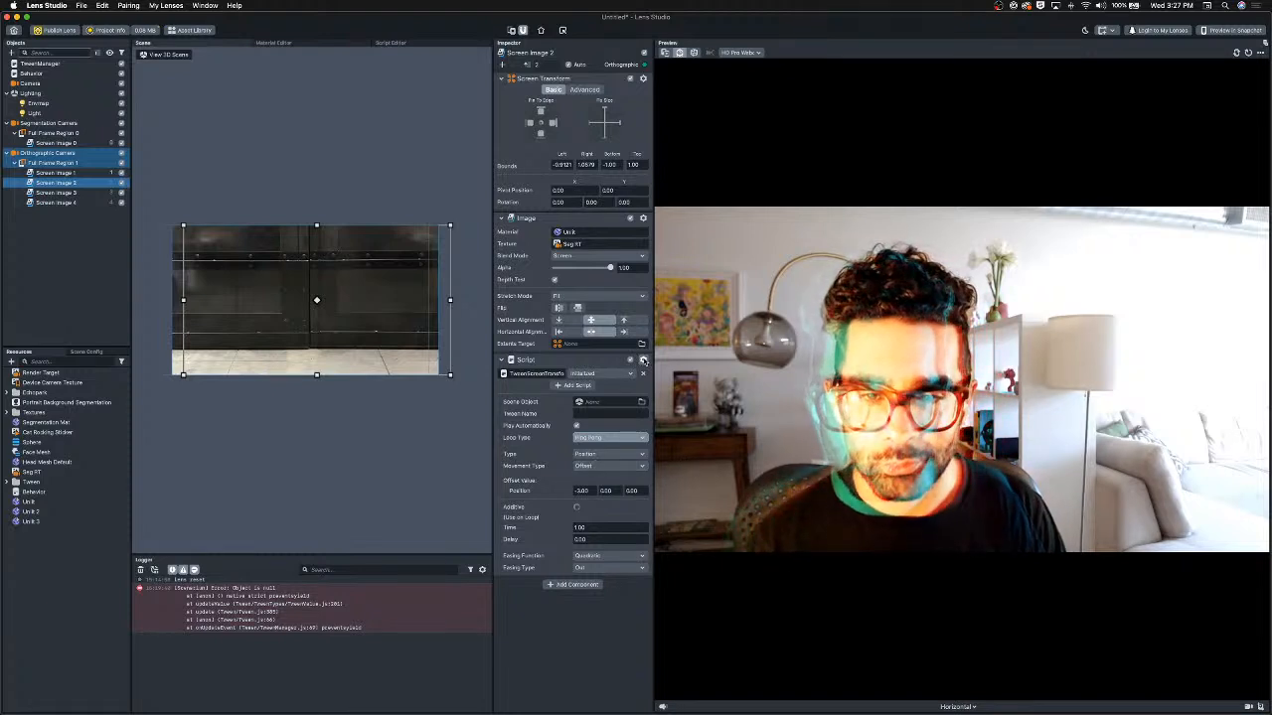
# Copy the tween script component from Screen Image 2 and paste it onto Screen Image 3.
pyautogui.click(643, 360)
pyautogui.click(656, 383)
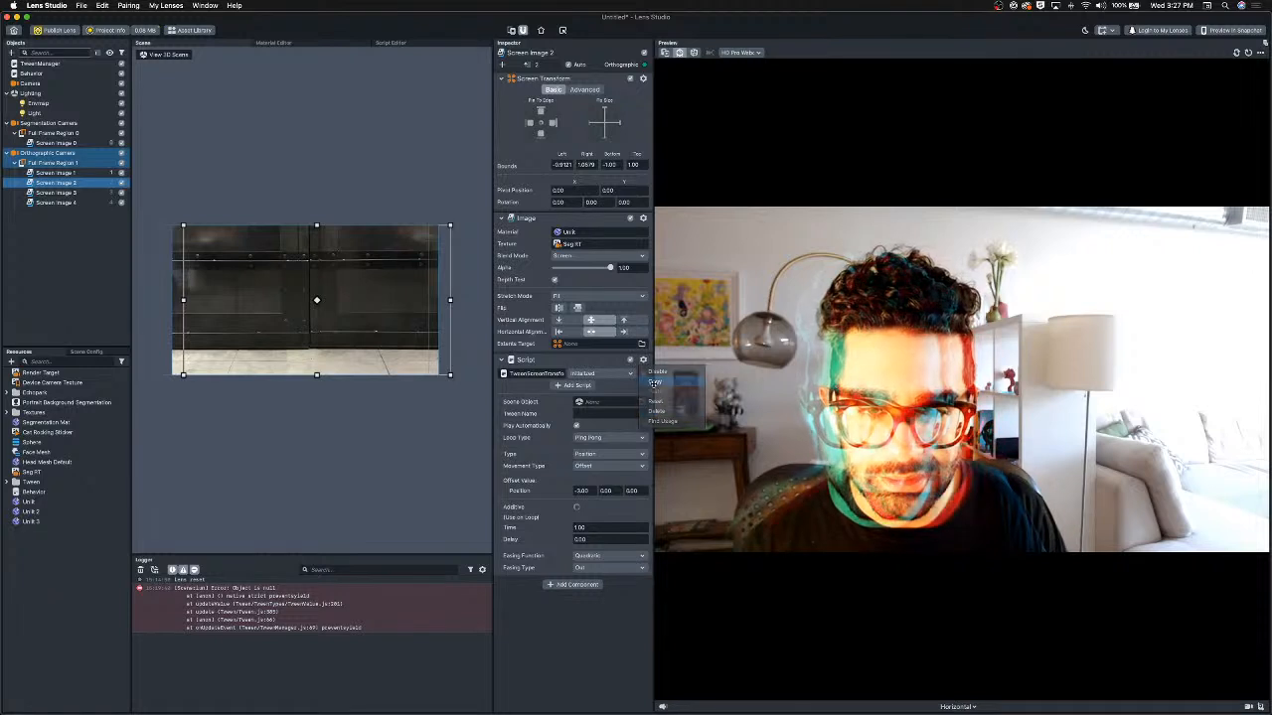
pyautogui.click(56, 192)
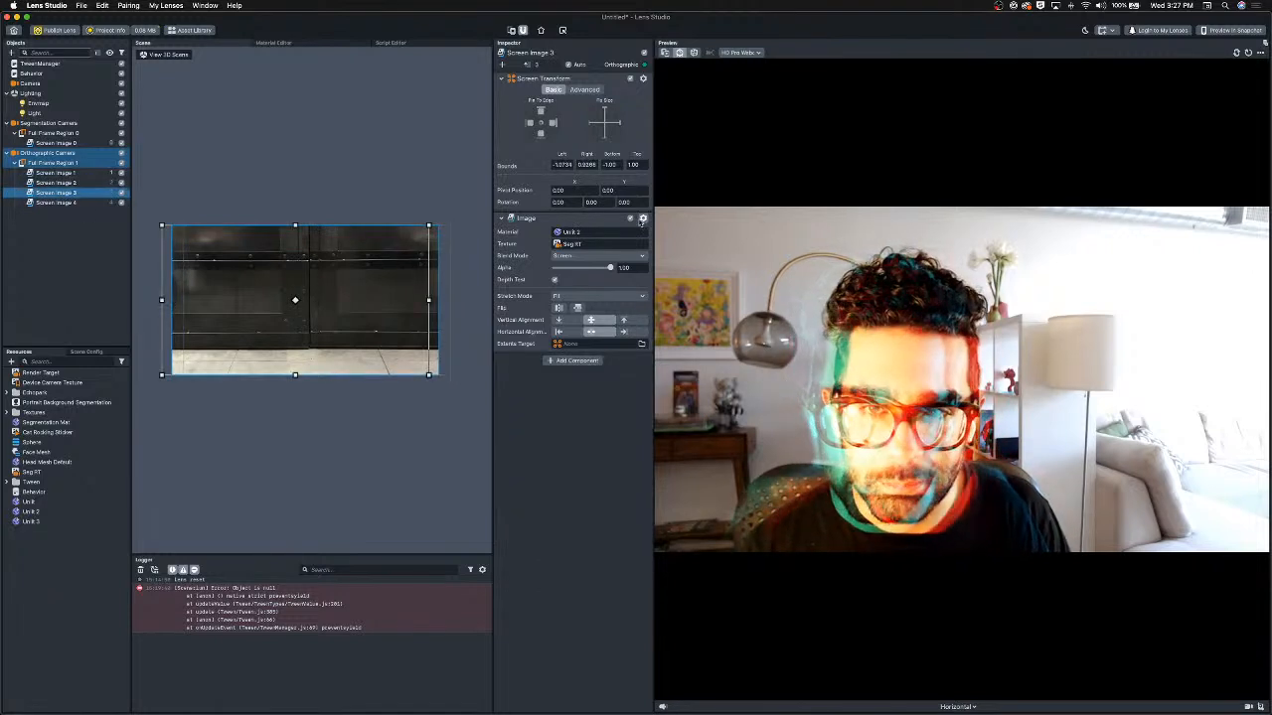
pyautogui.click(643, 218)
pyautogui.click(667, 250)
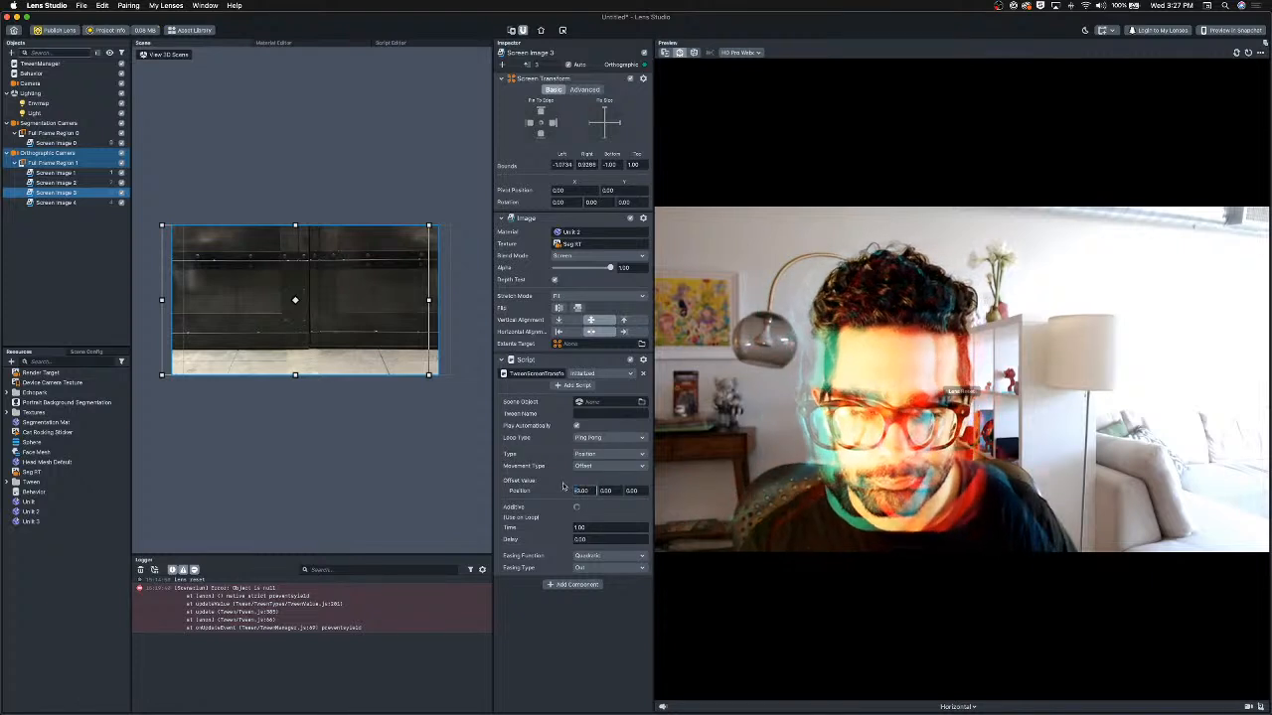
# Change Screen Image 3's tween X offset to 3.
pyautogui.press('BackSpace')
pyautogui.press('Return')
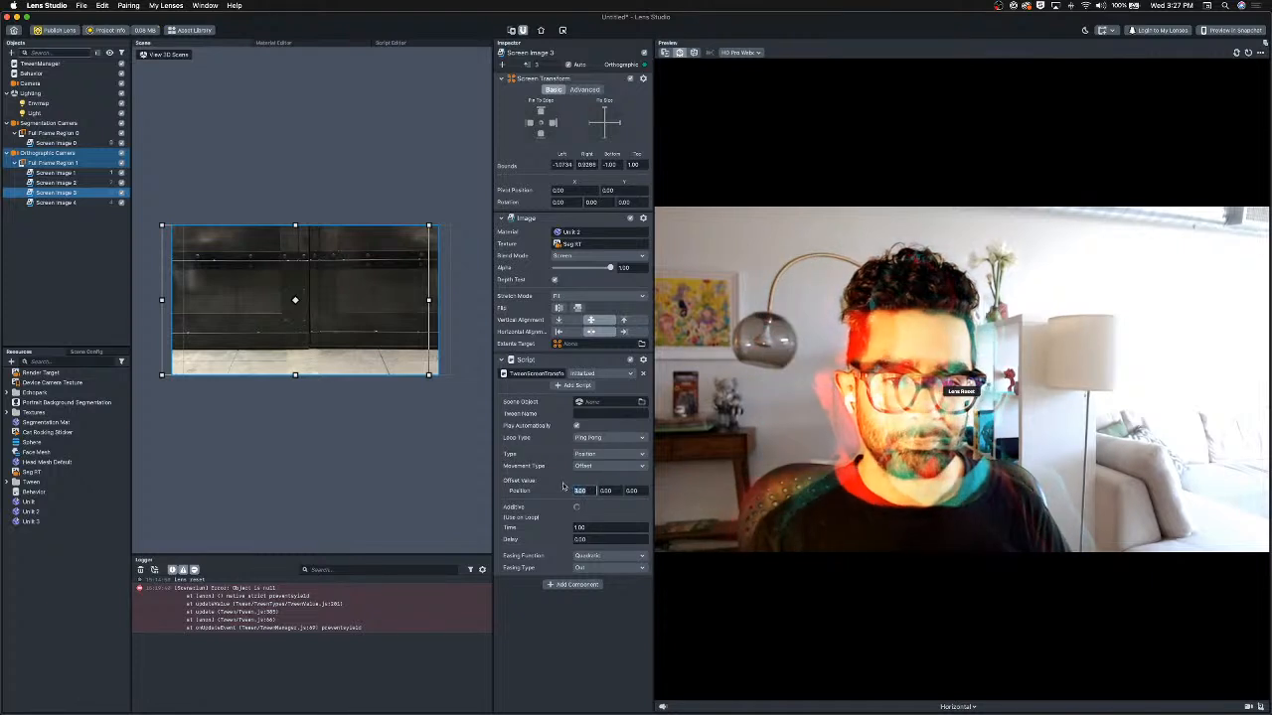
pyautogui.click(604, 628)
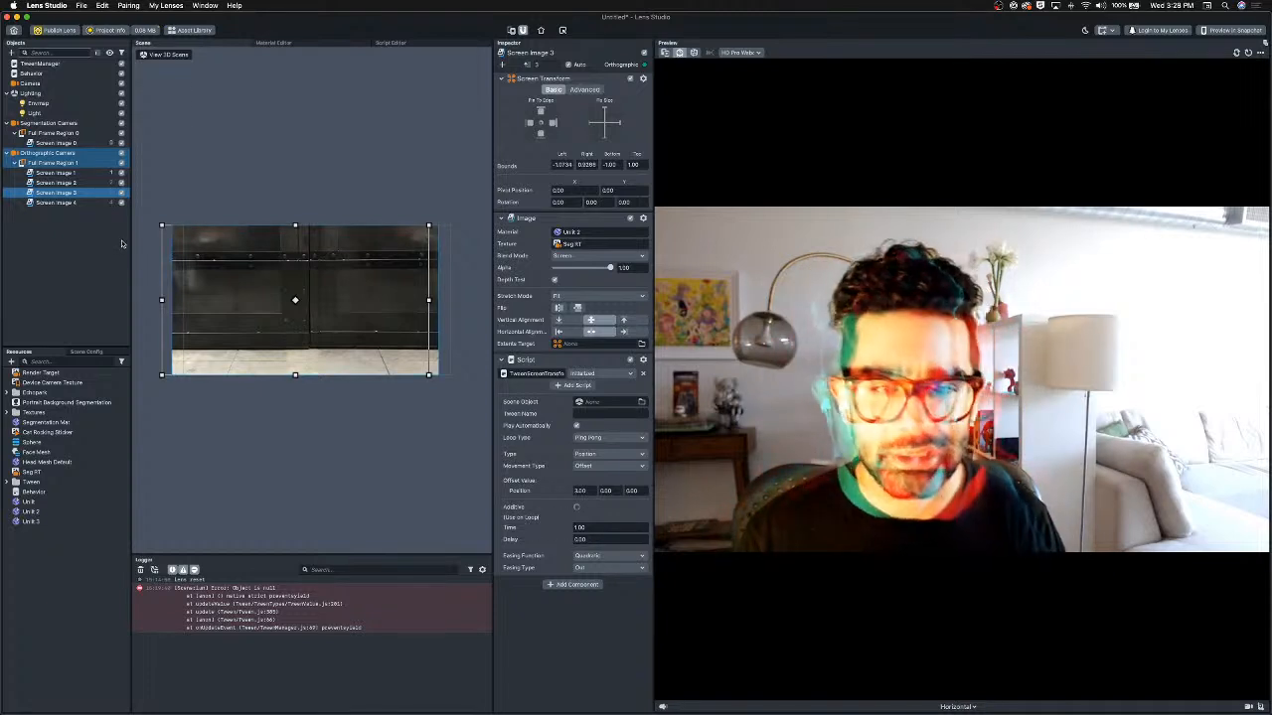
# Save the project to the Desktop as Untitled.
pyautogui.click(52, 252)
pyautogui.press('super+s')
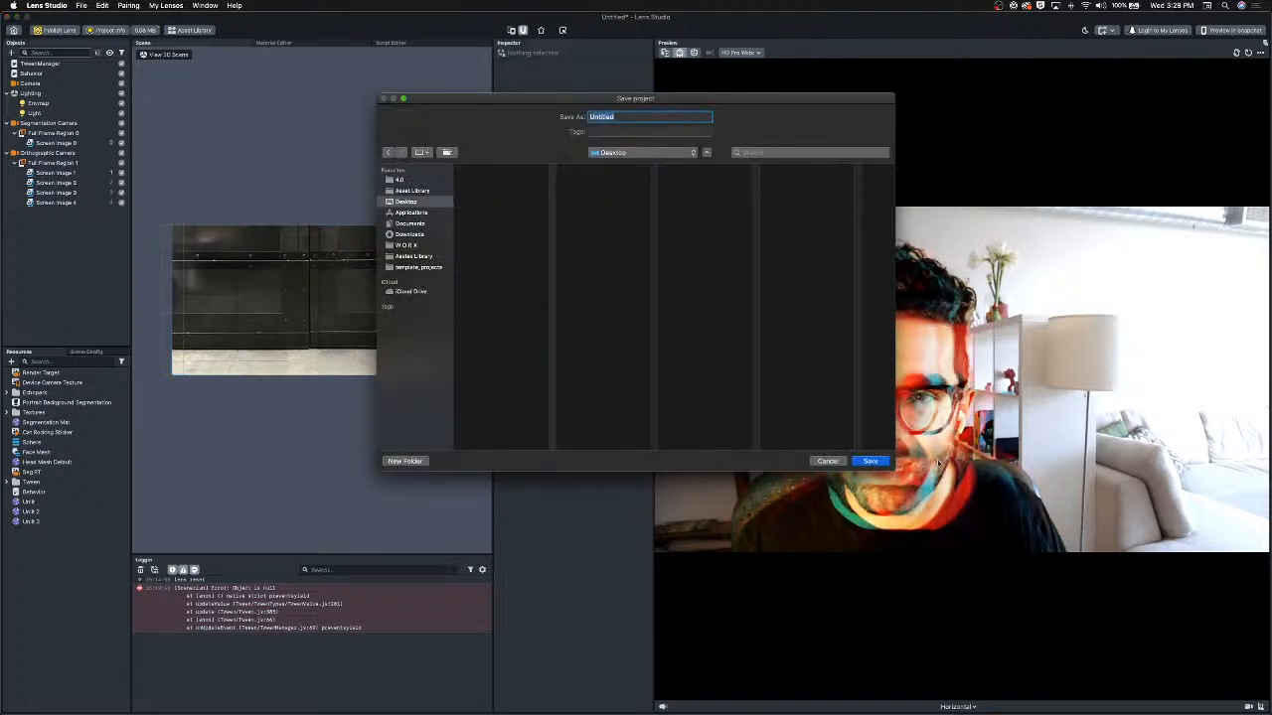
pyautogui.click(879, 463)
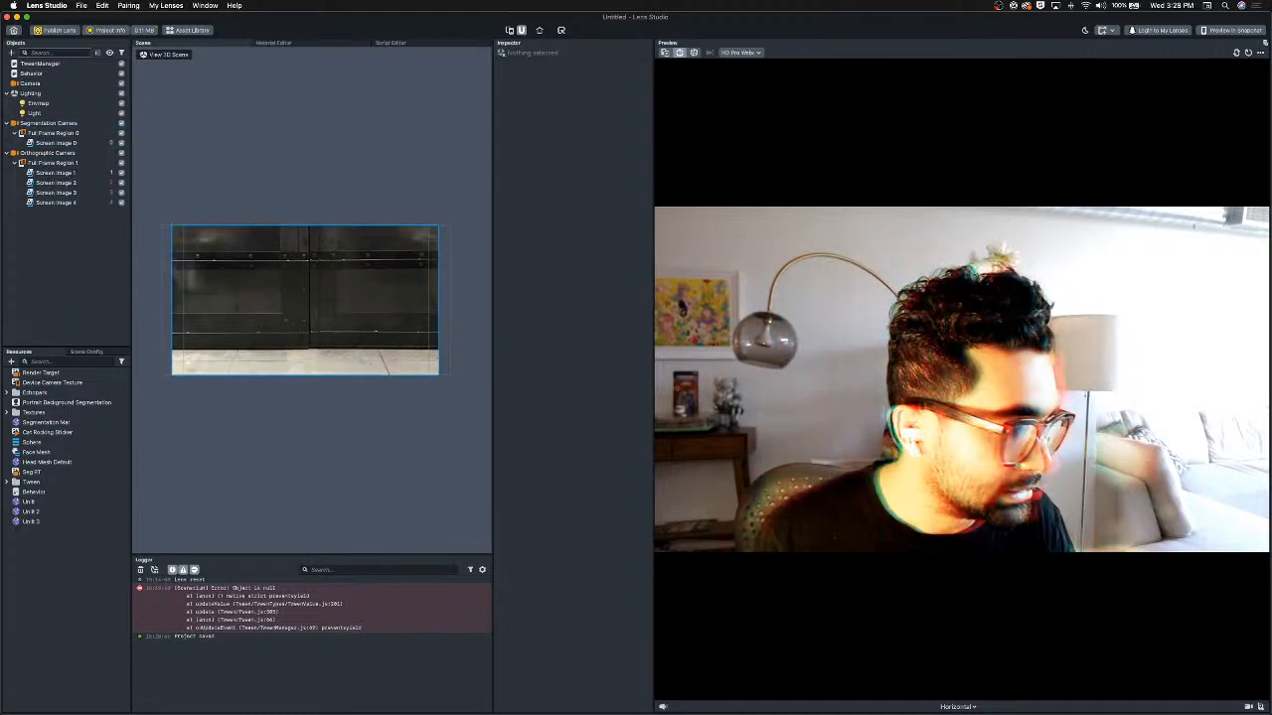
# Switch to Photoshop and create a new 1024 × 1024 px document with default settings.
pyautogui.press('super+Tab')
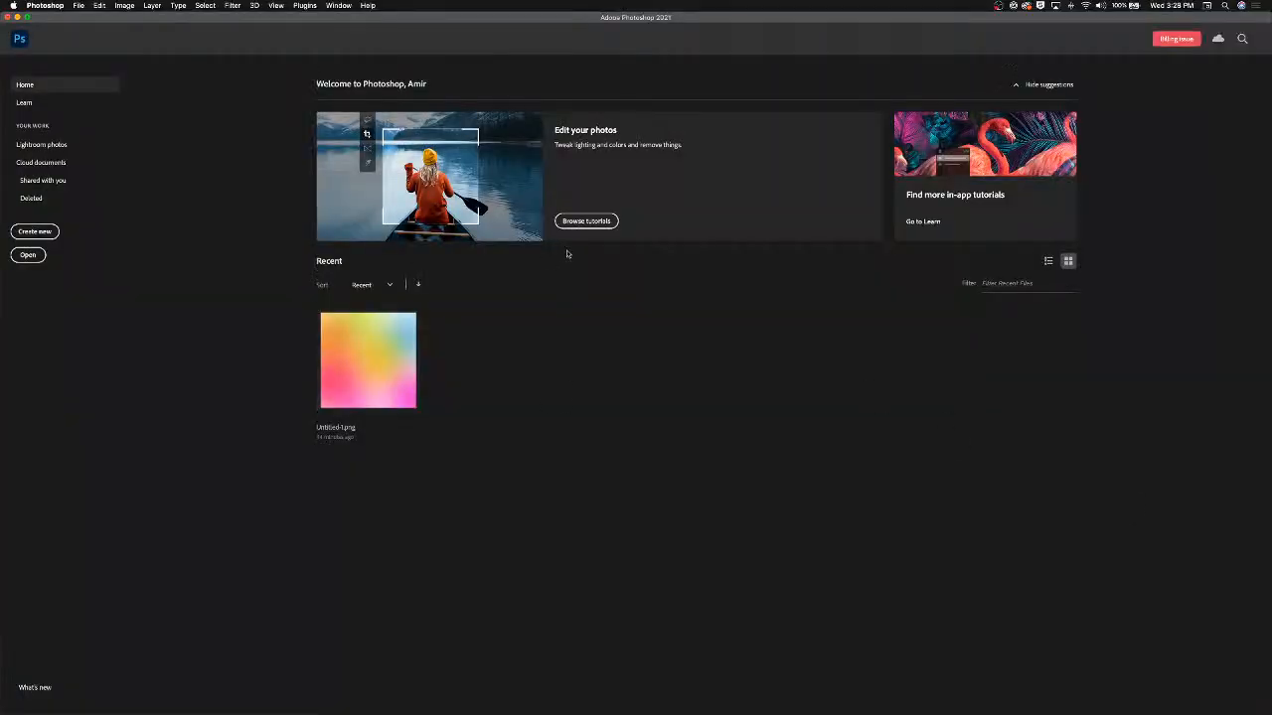
pyautogui.press('super+n')
pyautogui.press('Return')
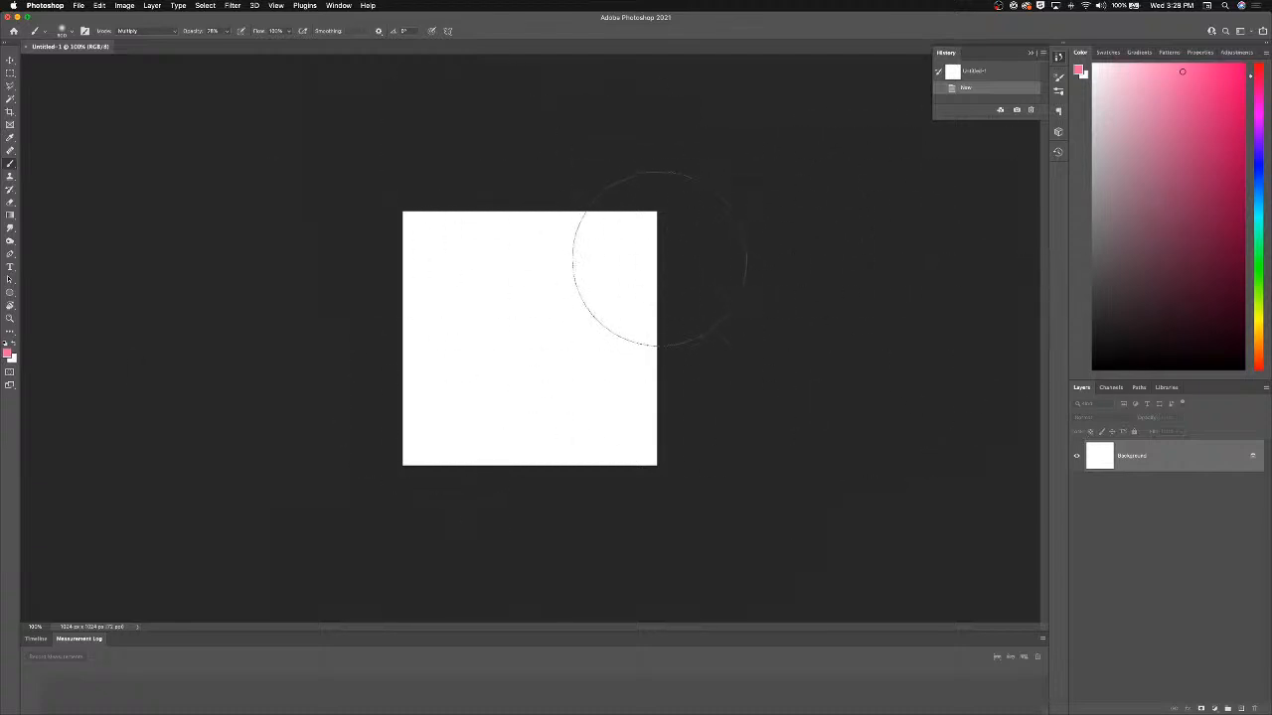
# Paint soft brush blotches of pink at the top right, yellow in the middle and cyan at the bottom of the canvas.
pyautogui.click(610, 242)
pyautogui.click(617, 249)
pyautogui.click(540, 241)
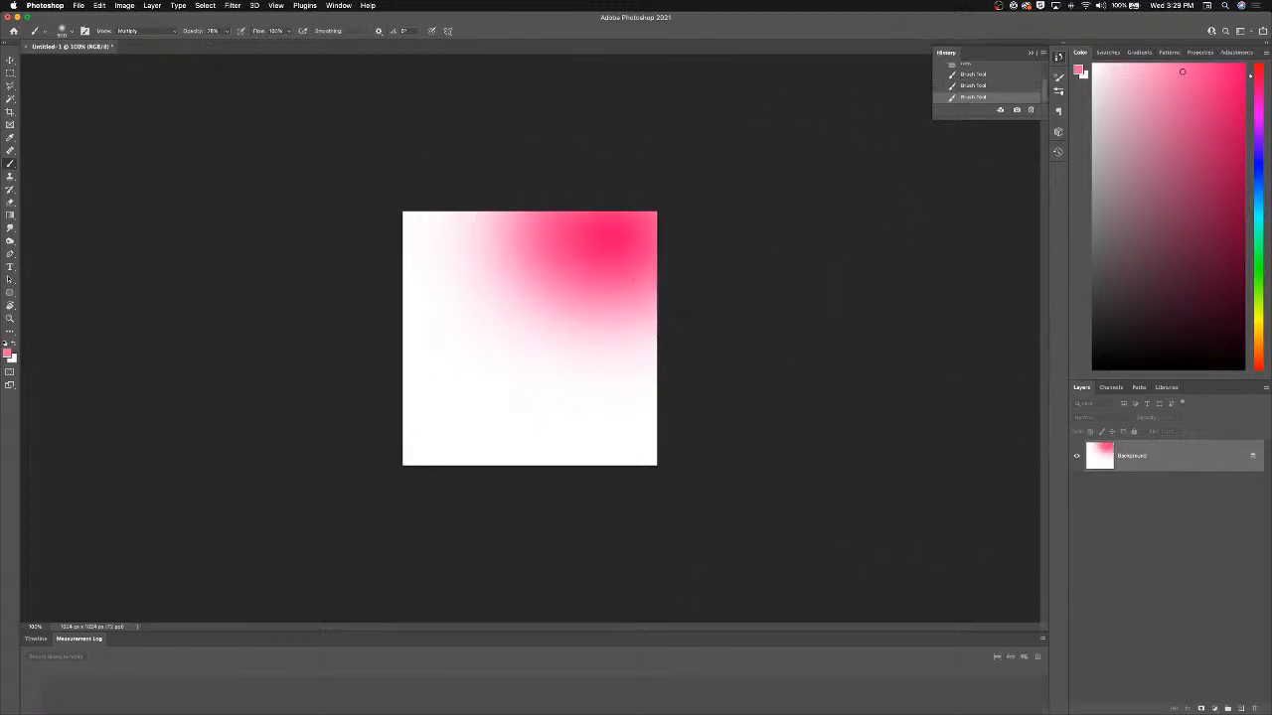
pyautogui.click(1259, 324)
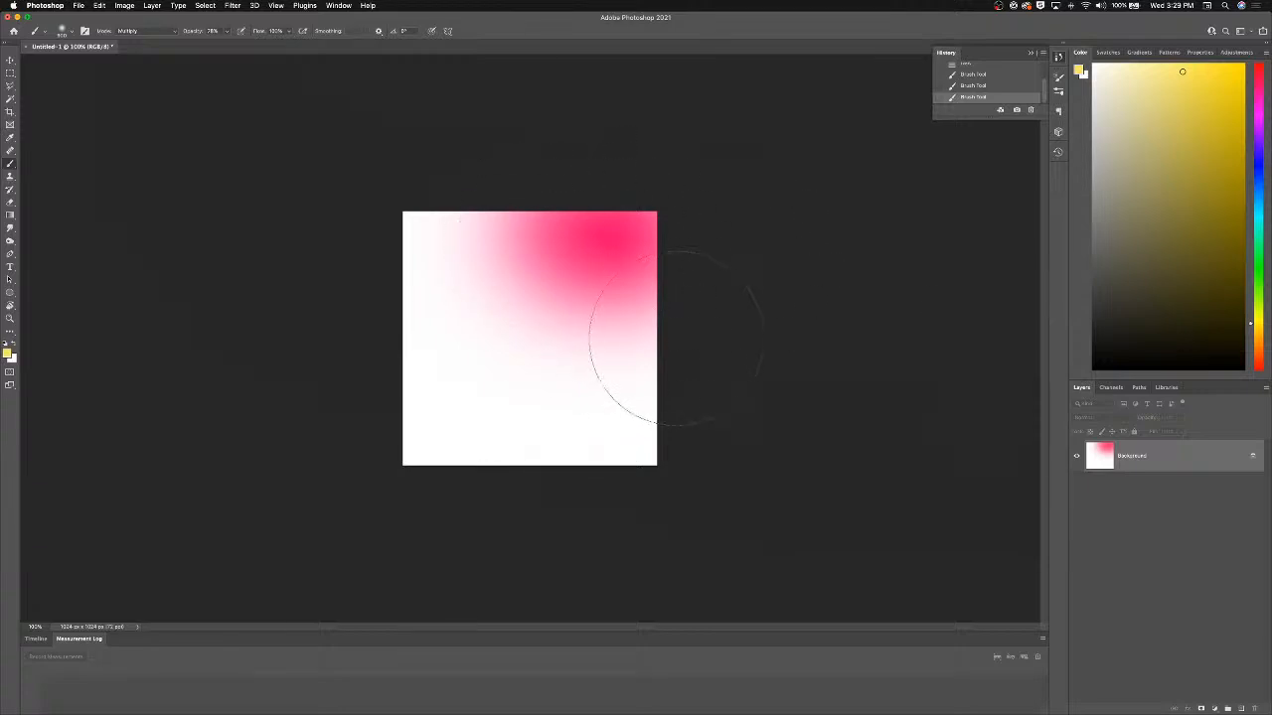
pyautogui.click(644, 338)
pyautogui.click(560, 312)
pyautogui.click(569, 337)
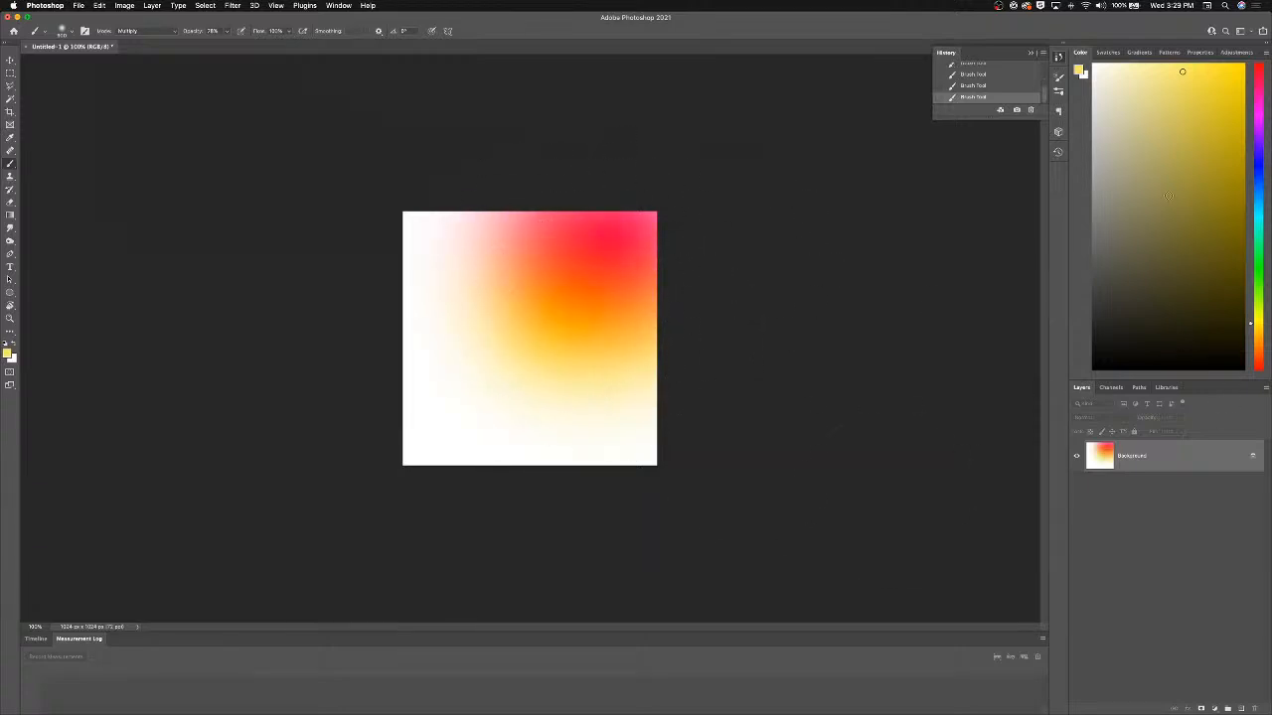
pyautogui.click(1248, 226)
pyautogui.click(539, 402)
pyautogui.click(556, 438)
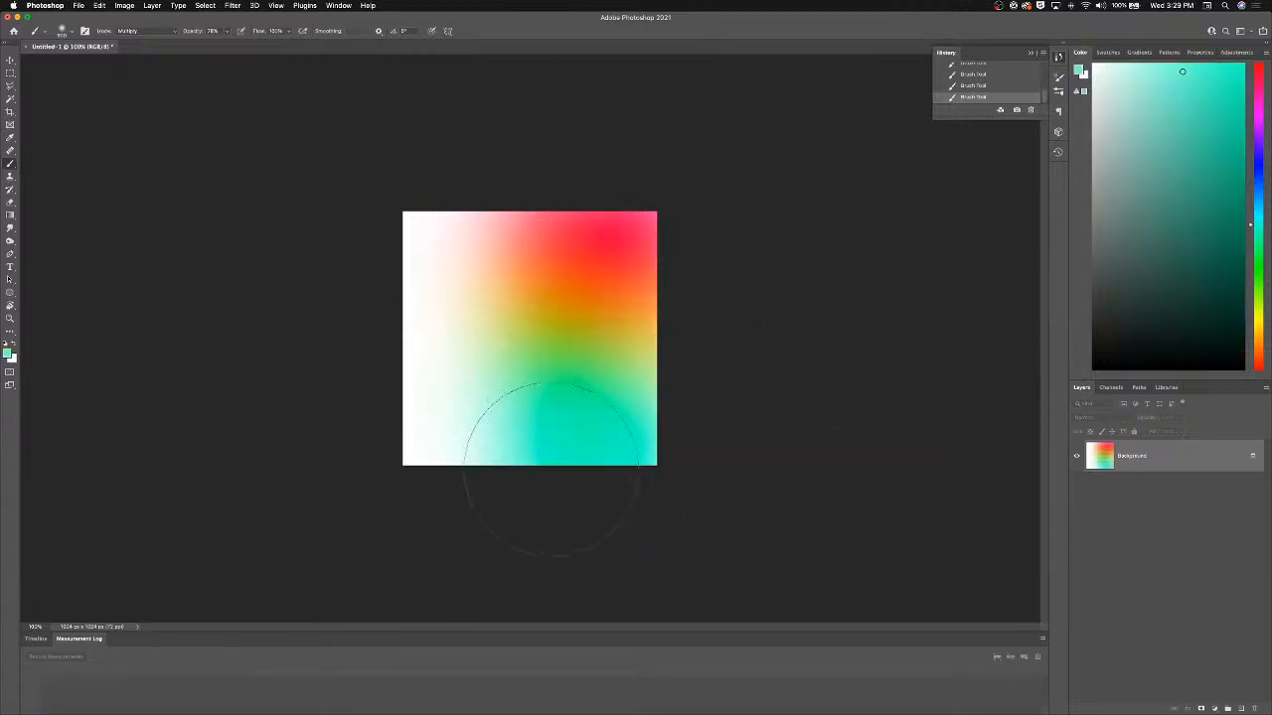
# Paint blue and magenta blotches along the left side and a dark stroke across the bottom of the canvas.
pyautogui.click(1255, 201)
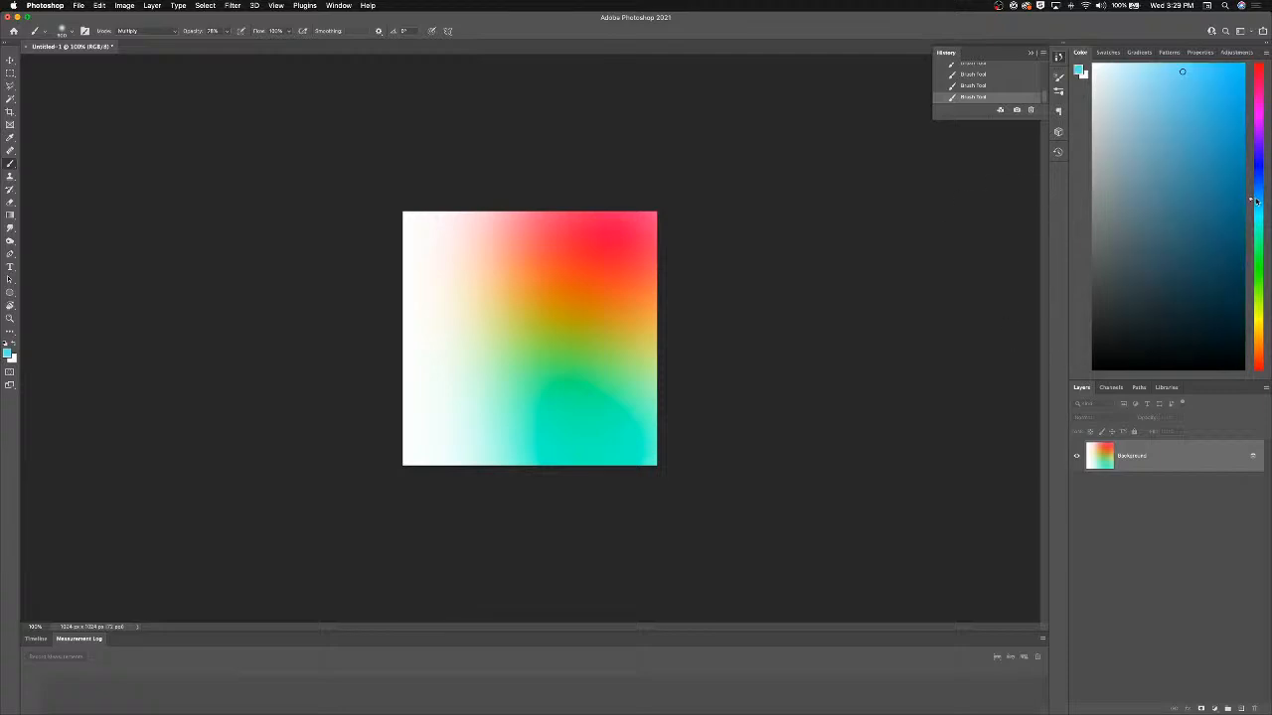
pyautogui.moveTo(429, 376); pyautogui.dragTo(374, 529)
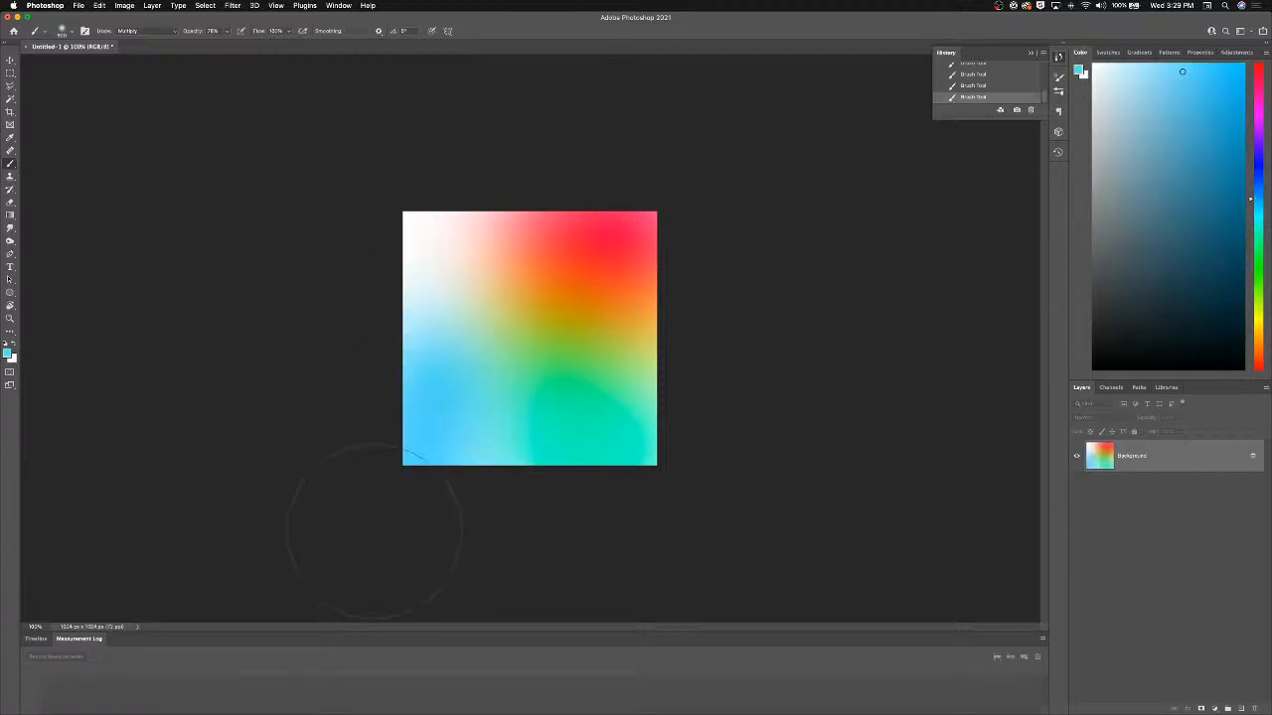
pyautogui.click(1251, 105)
pyautogui.moveTo(454, 255)
pyautogui.mouseDown()
pyautogui.moveTo(418, 306)
pyautogui.moveTo(415, 379)
pyautogui.mouseUp()
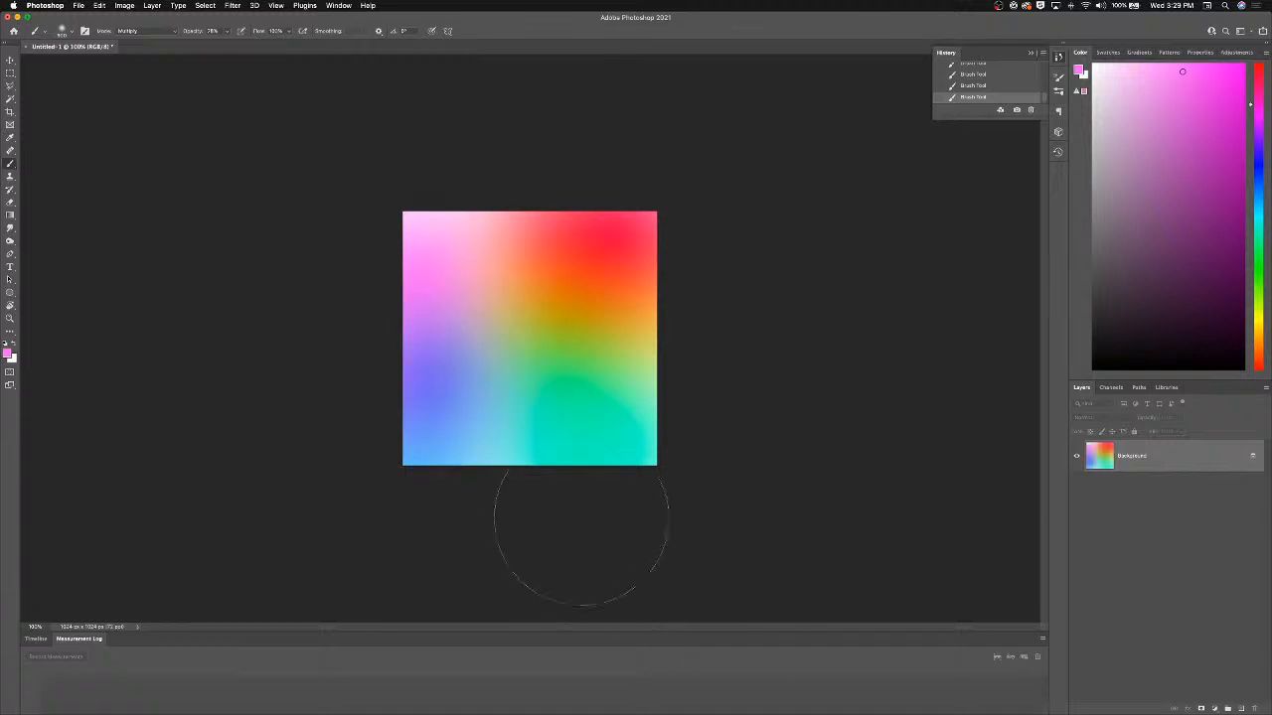
pyautogui.click(626, 453)
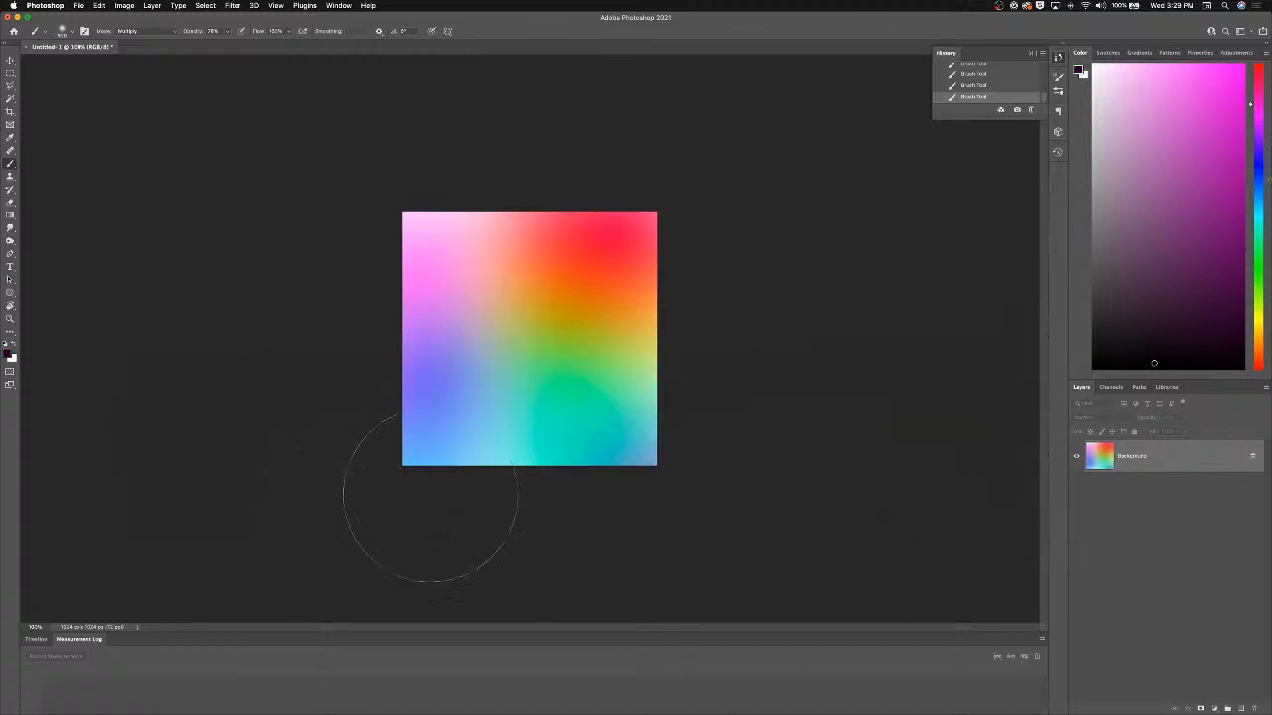
pyautogui.moveTo(430, 497)
pyautogui.mouseDown()
pyautogui.moveTo(596, 501)
pyautogui.moveTo(676, 553)
pyautogui.mouseUp()
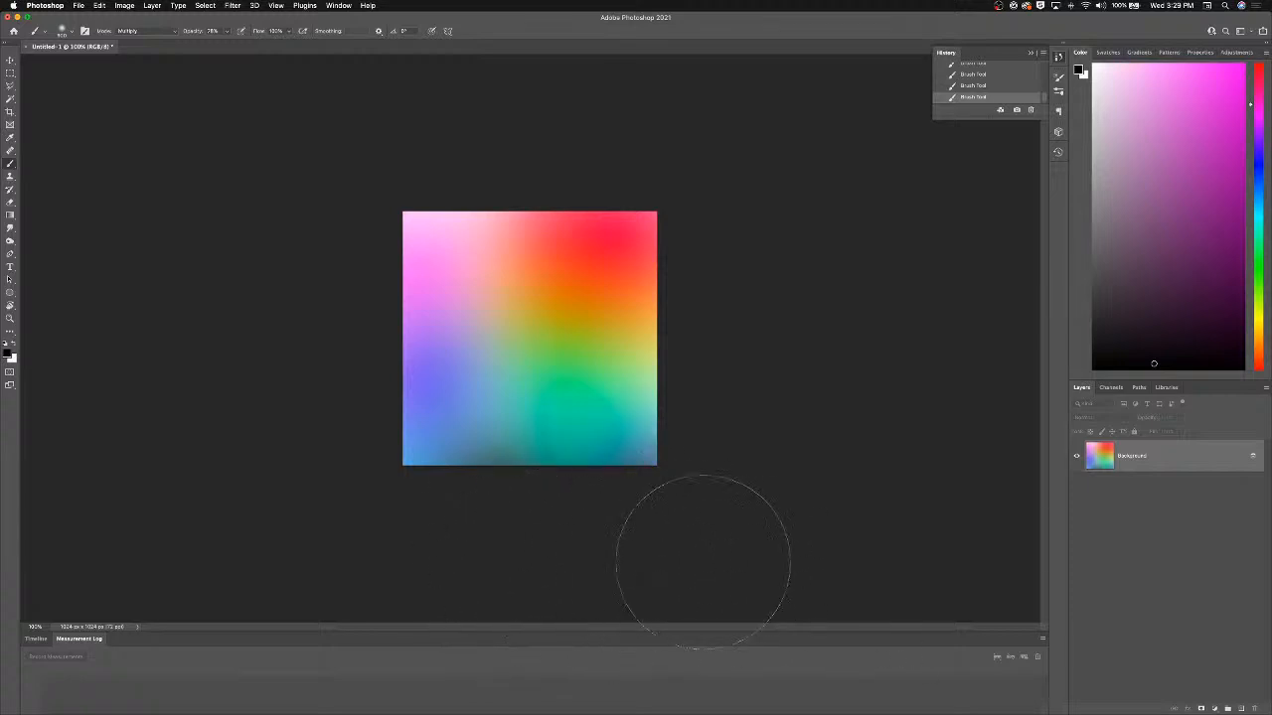
# Undo the last two brush strokes and redo them to compare.
pyautogui.press('super+z')
pyautogui.press('super+z')
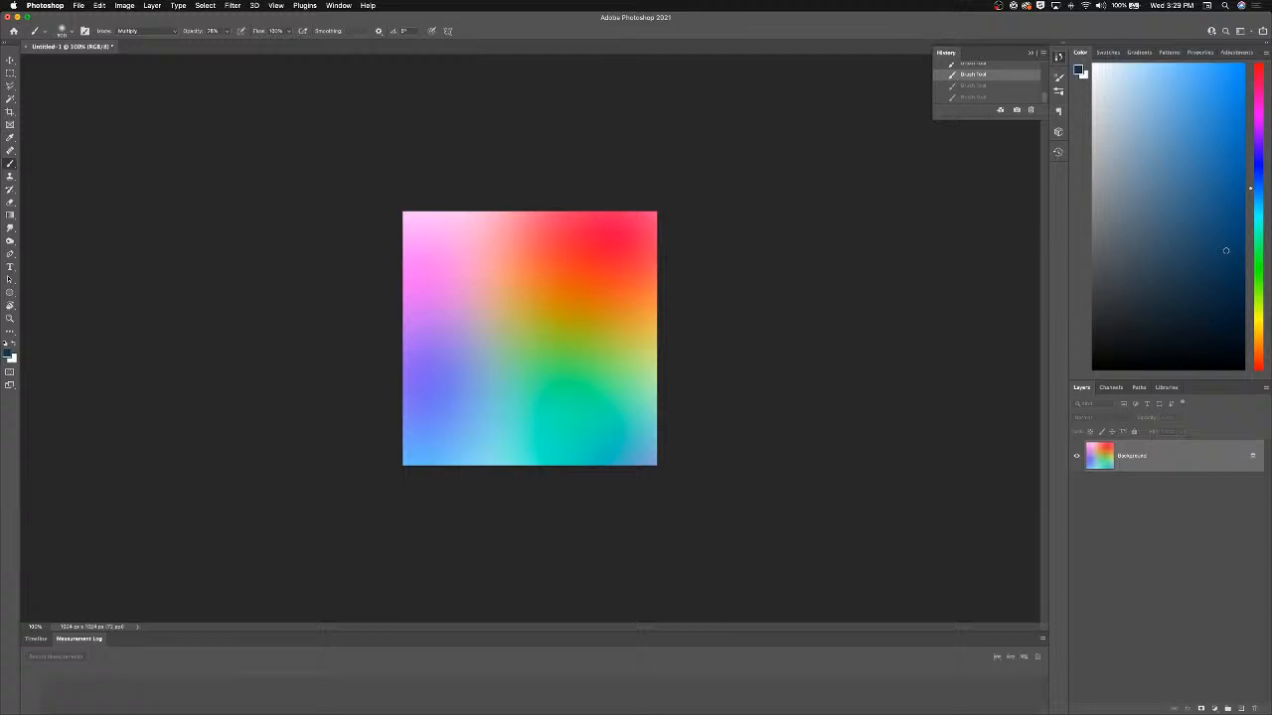
pyautogui.press('super+shift+z')
pyautogui.press('super+shift+z')
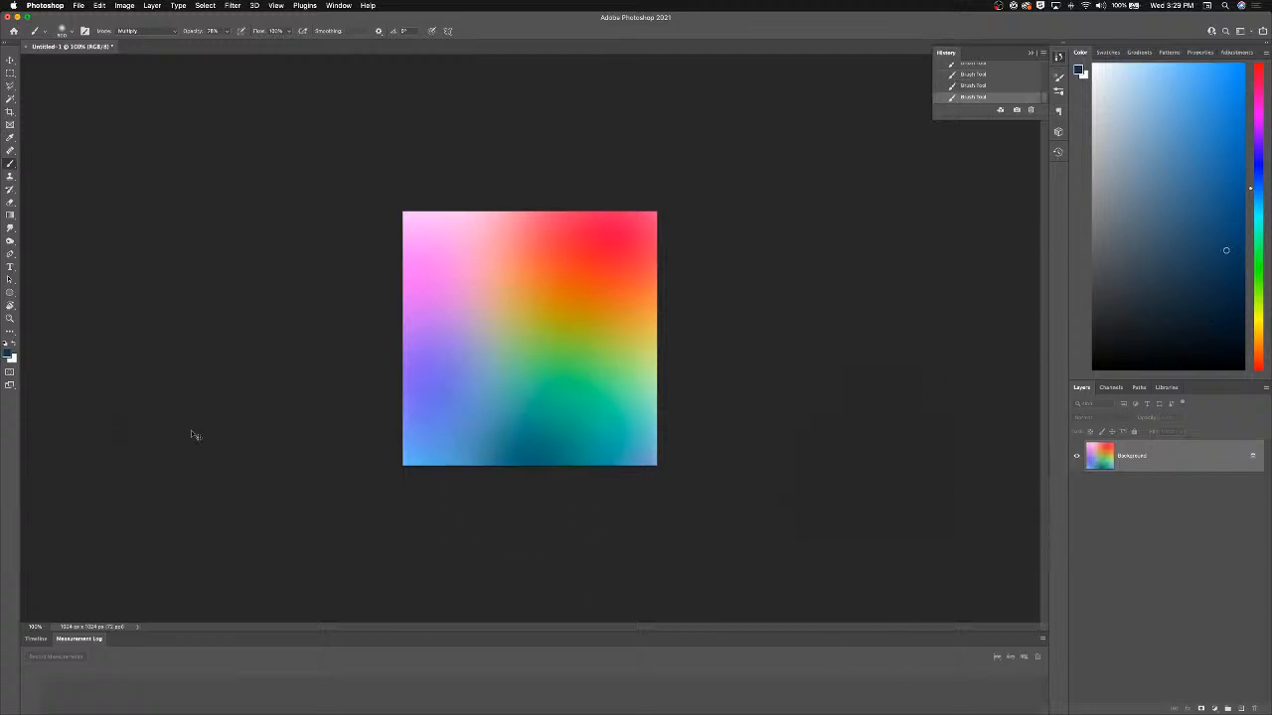
# Save the painting as a PNG named My Amazing Background on the Desktop.
pyautogui.press('super+shift+s')
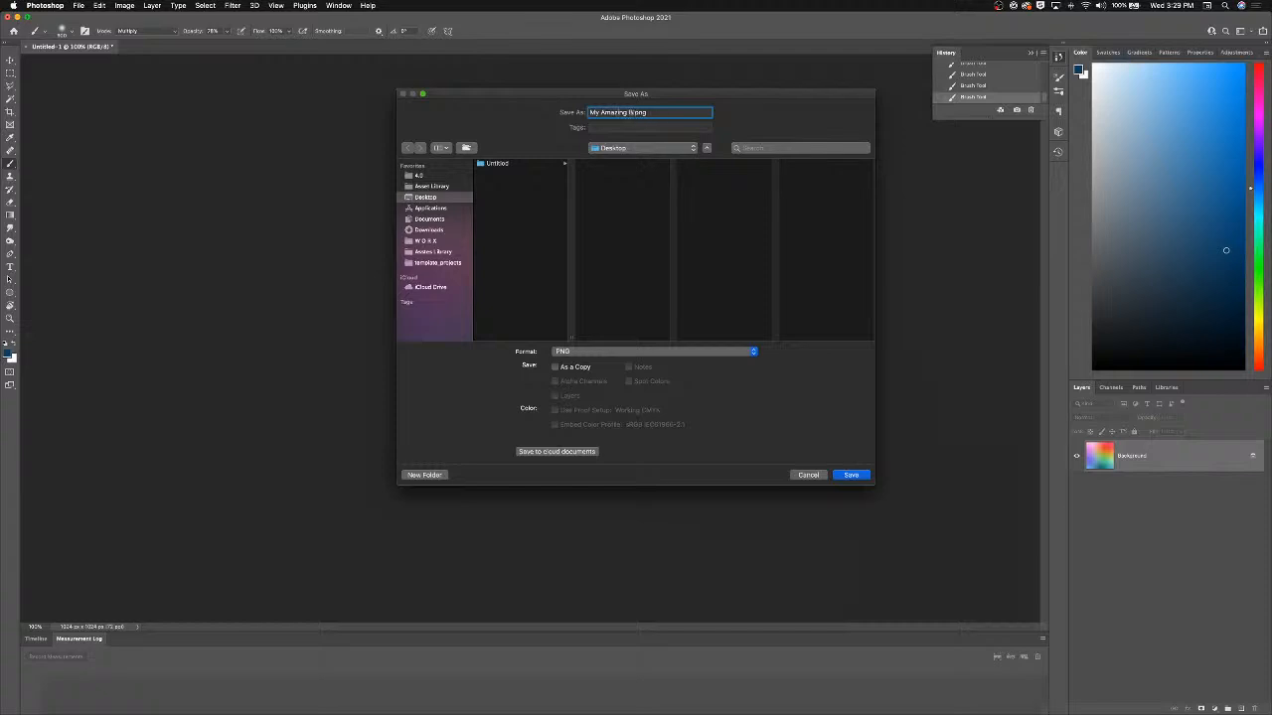
pyautogui.press('Return')
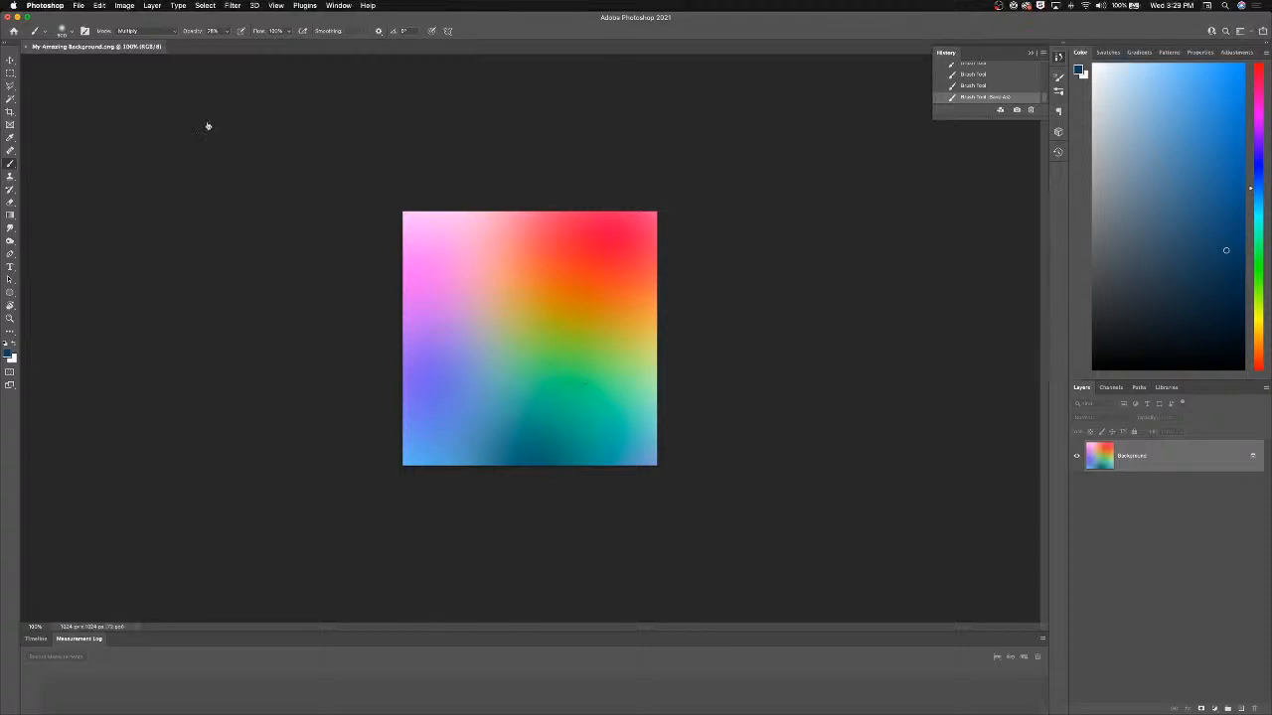
# Switch to Lens Studio and import the My Amazing Background image into the Resources.
pyautogui.click(0, 234)
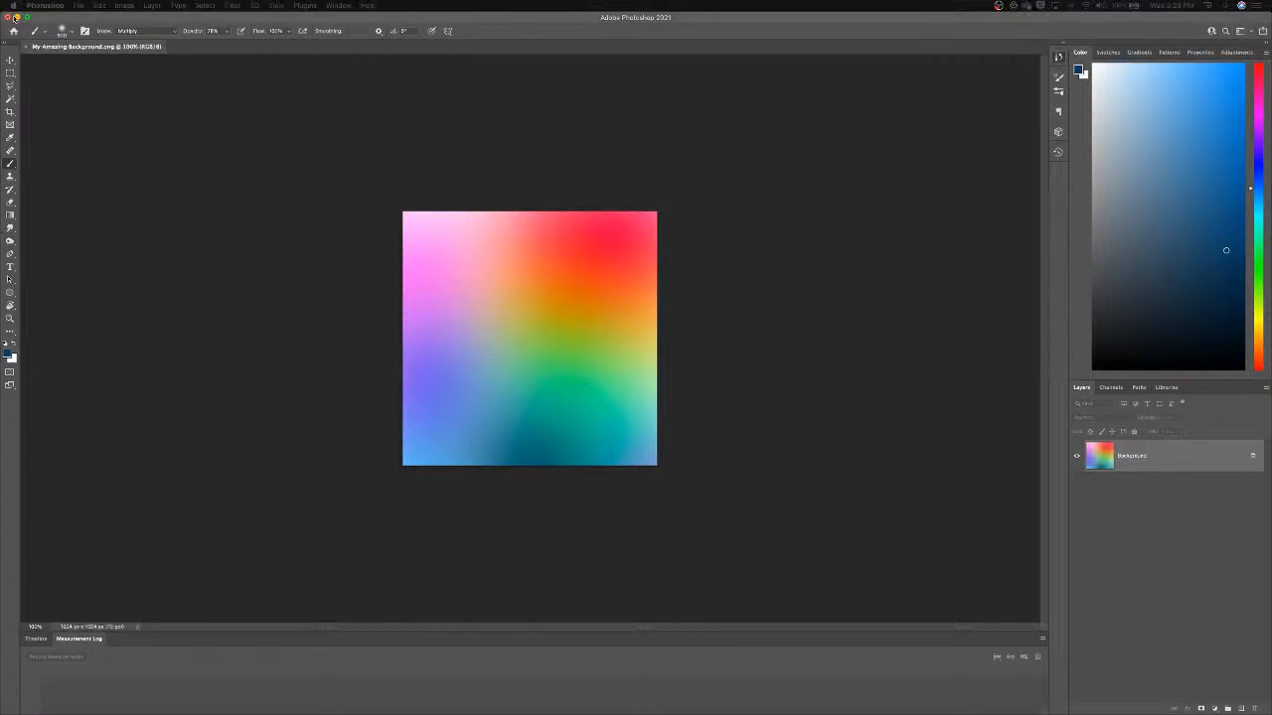
pyautogui.click(16, 17)
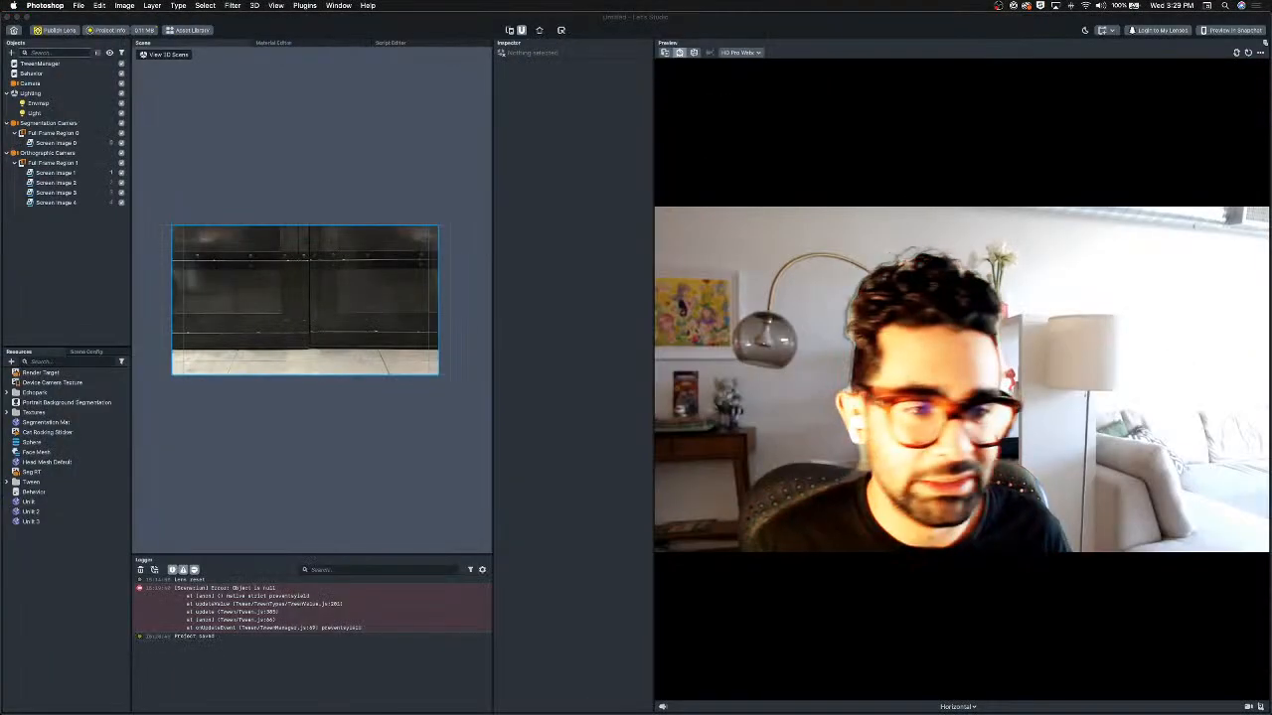
pyautogui.moveTo(1, 299); pyautogui.dragTo(84, 584)
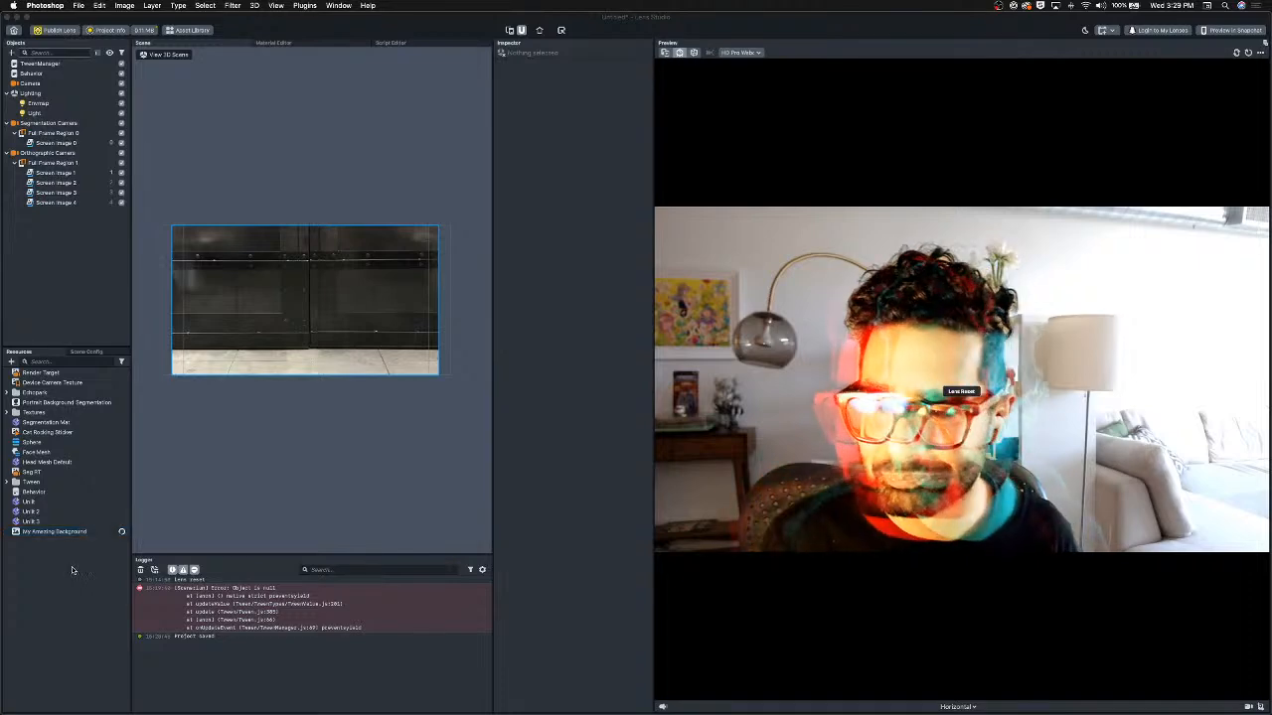
# Add a new Screen Image under the Orthographic Camera and move it to the top of Full Frame Region 1.
pyautogui.click(55, 164)
pyautogui.click(51, 154)
pyautogui.click(13, 51)
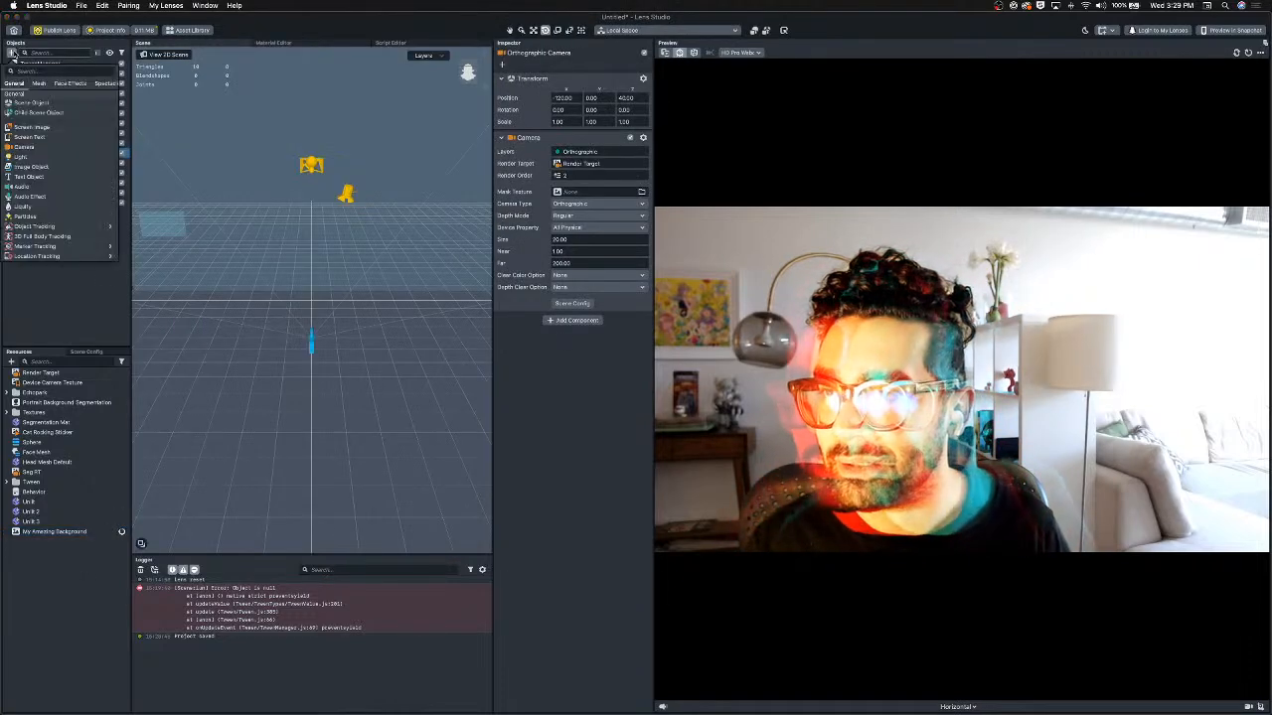
pyautogui.write('sc')
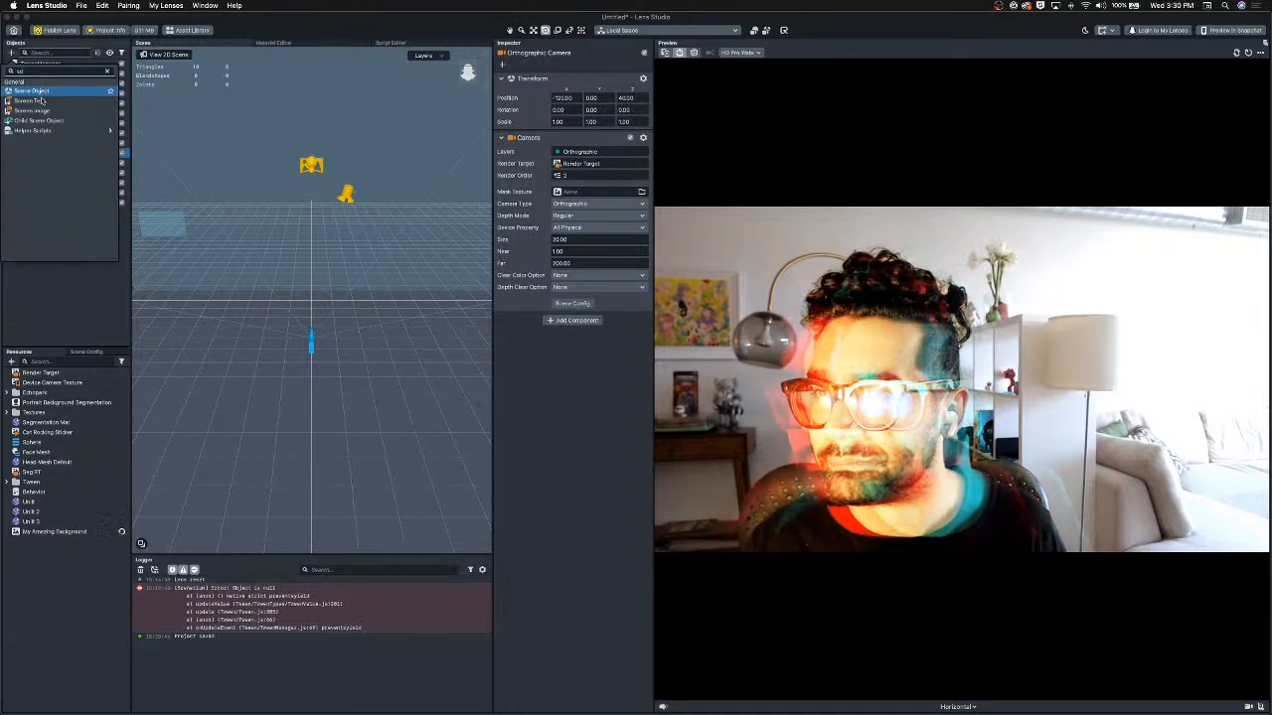
pyautogui.click(34, 111)
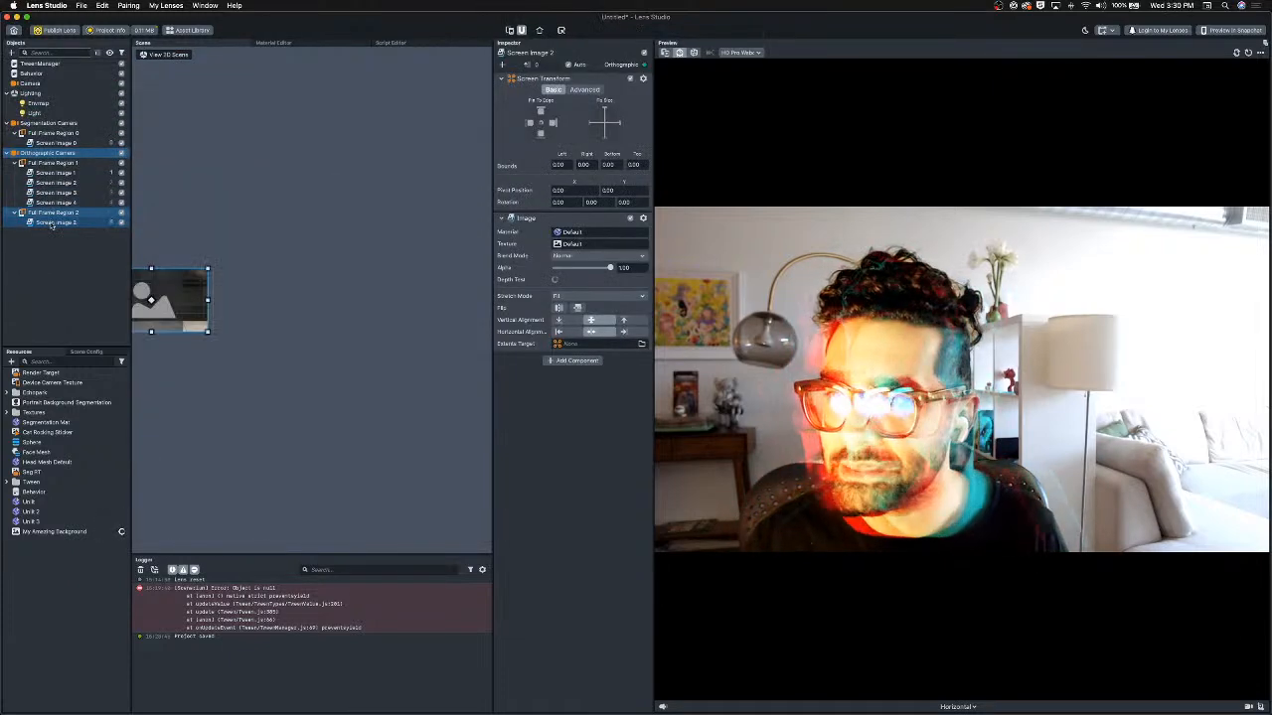
pyautogui.click(52, 224)
pyautogui.moveTo(46, 171); pyautogui.dragTo(47, 172)
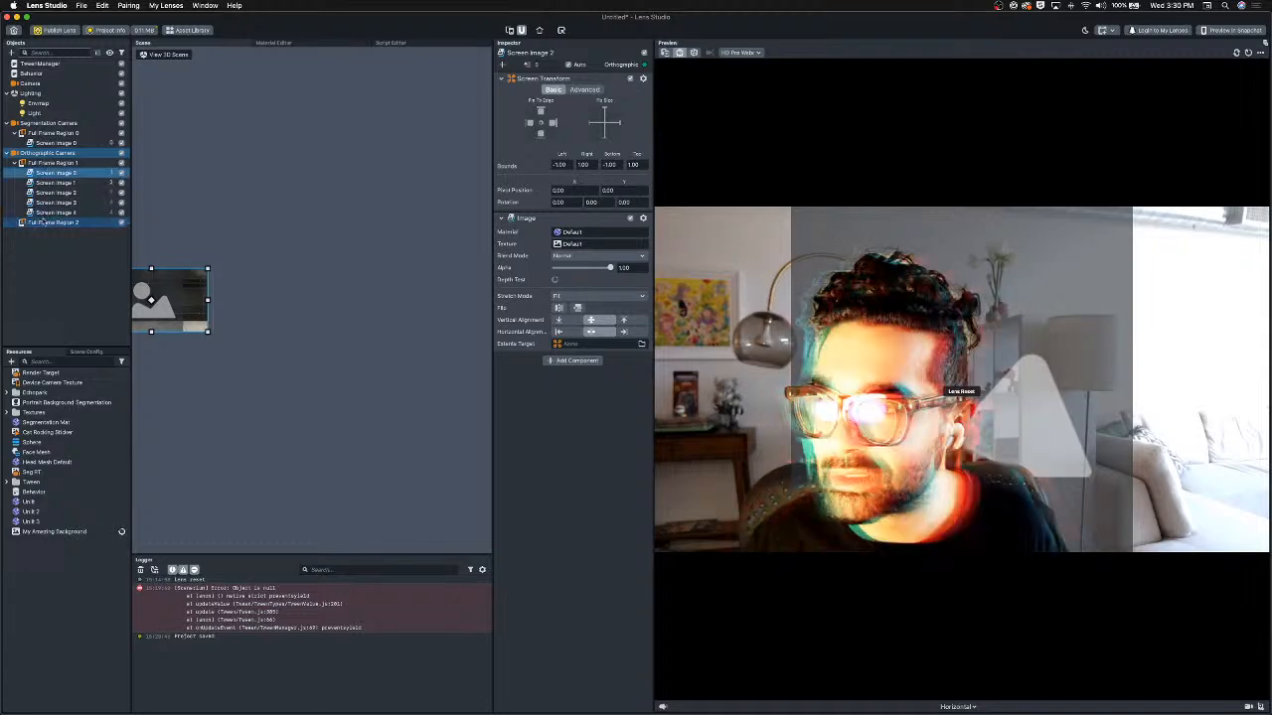
# Delete the leftover empty Full Frame Region 2.
pyautogui.click(43, 223)
pyautogui.press('Delete')
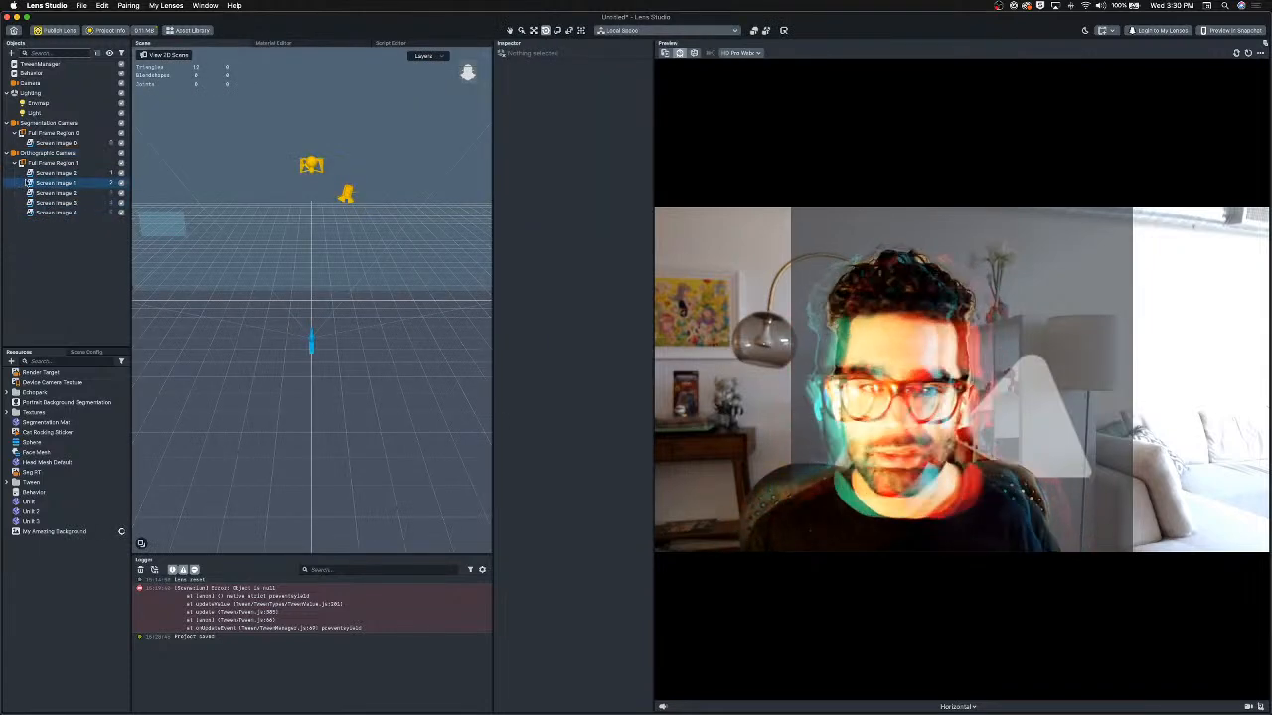
# Assign the My Amazing Background texture to the new screen image.
pyautogui.click(56, 172)
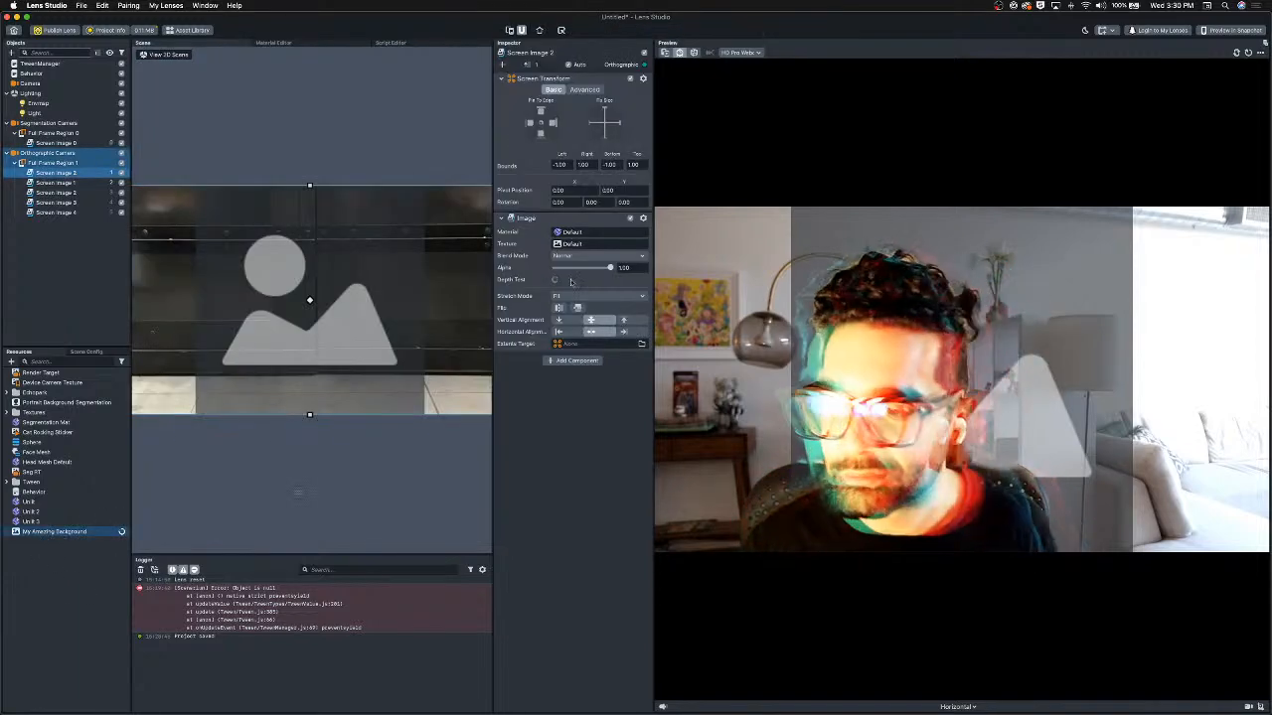
pyautogui.moveTo(573, 242); pyautogui.dragTo(577, 244)
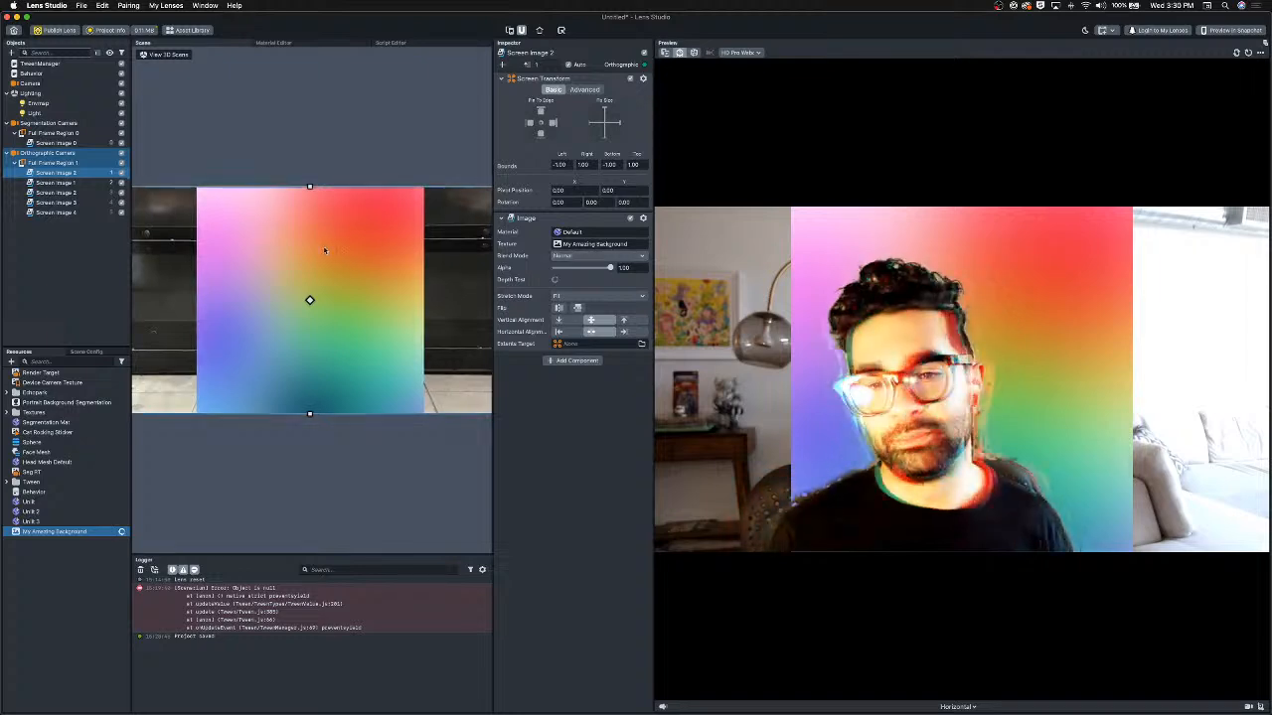
# Resize the background image so it covers the whole preview, about 1.37 wide and 2.29 tall per side.
pyautogui.scroll(-3, 378, 321)
pyautogui.moveTo(383, 339); pyautogui.dragTo(460, 468)
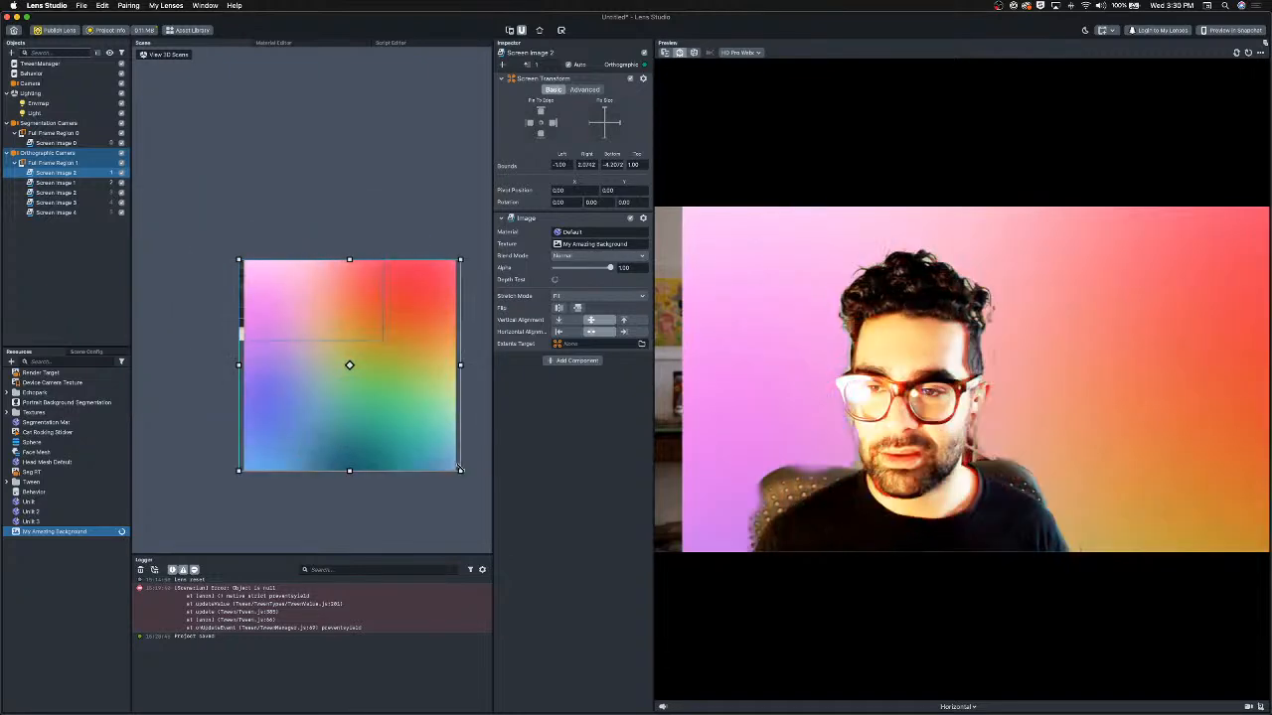
pyautogui.moveTo(401, 395); pyautogui.dragTo(374, 332)
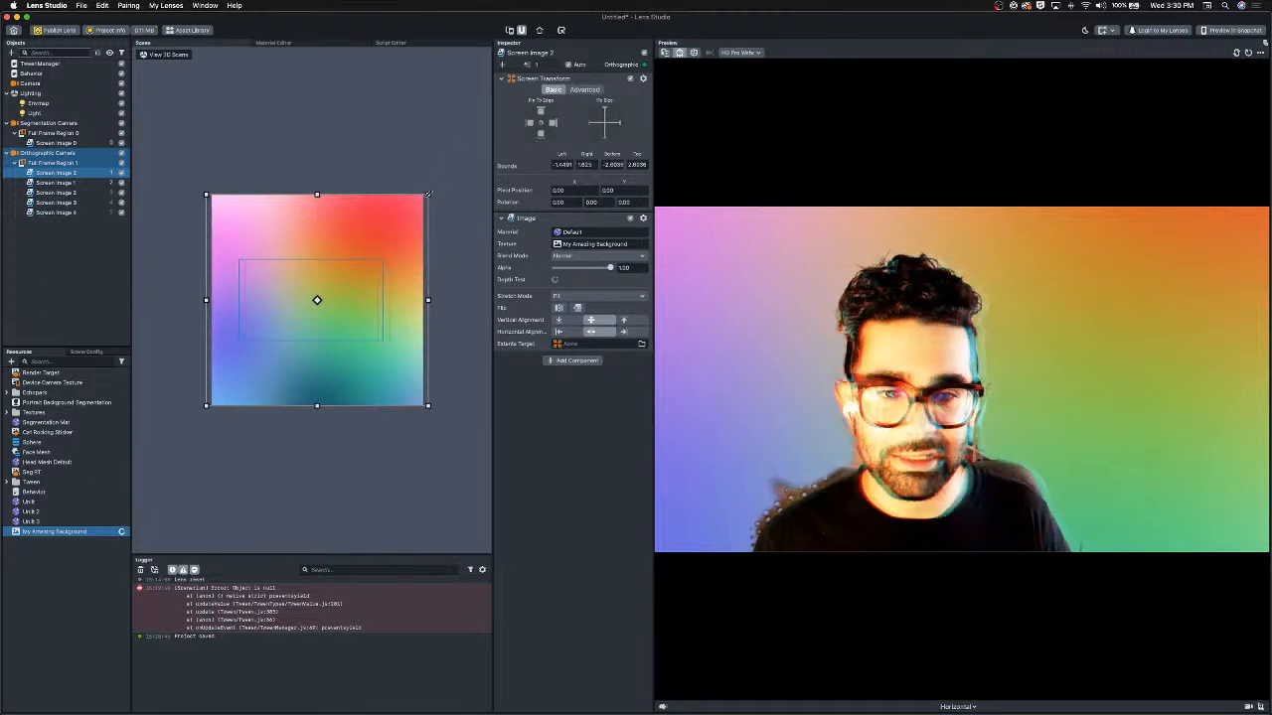
pyautogui.moveTo(429, 194); pyautogui.dragTo(403, 218)
pyautogui.moveTo(317, 343); pyautogui.dragTo(319, 340)
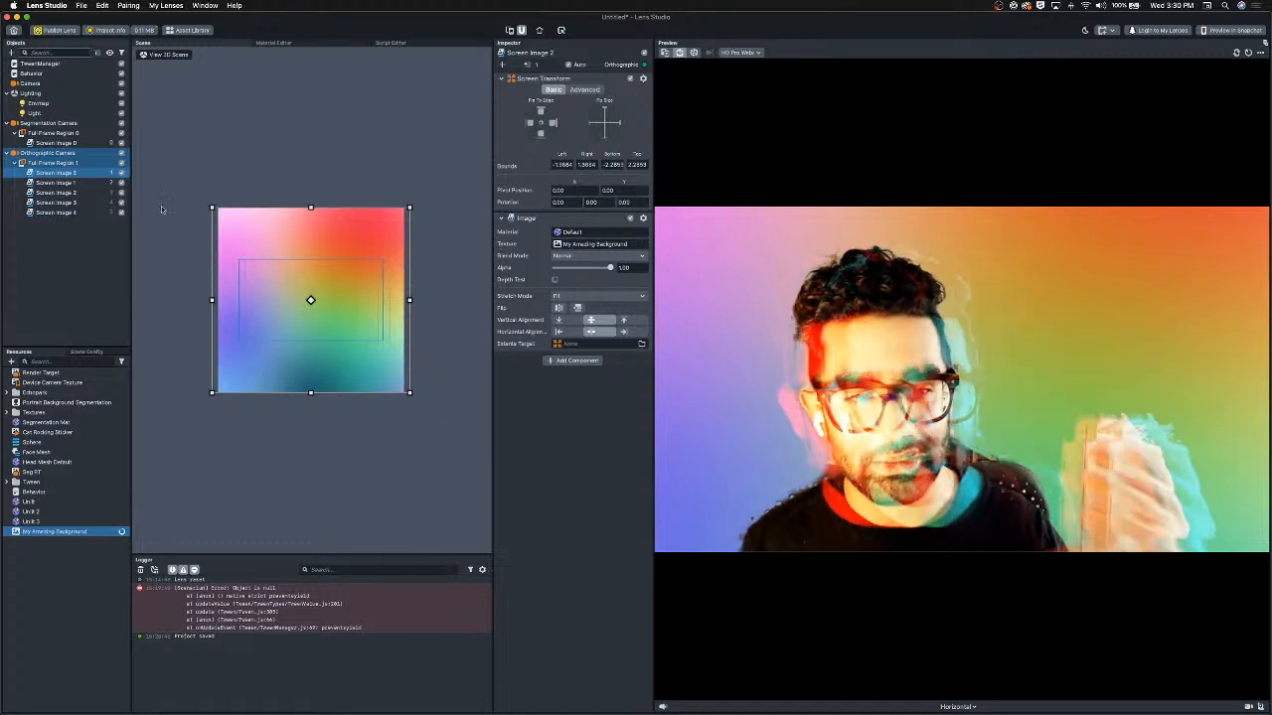
# Duplicate the background image and add a Script component using the TweenScreenTransform script to the copy.
pyautogui.press('super+d')
pyautogui.click(581, 361)
pyautogui.write('script')
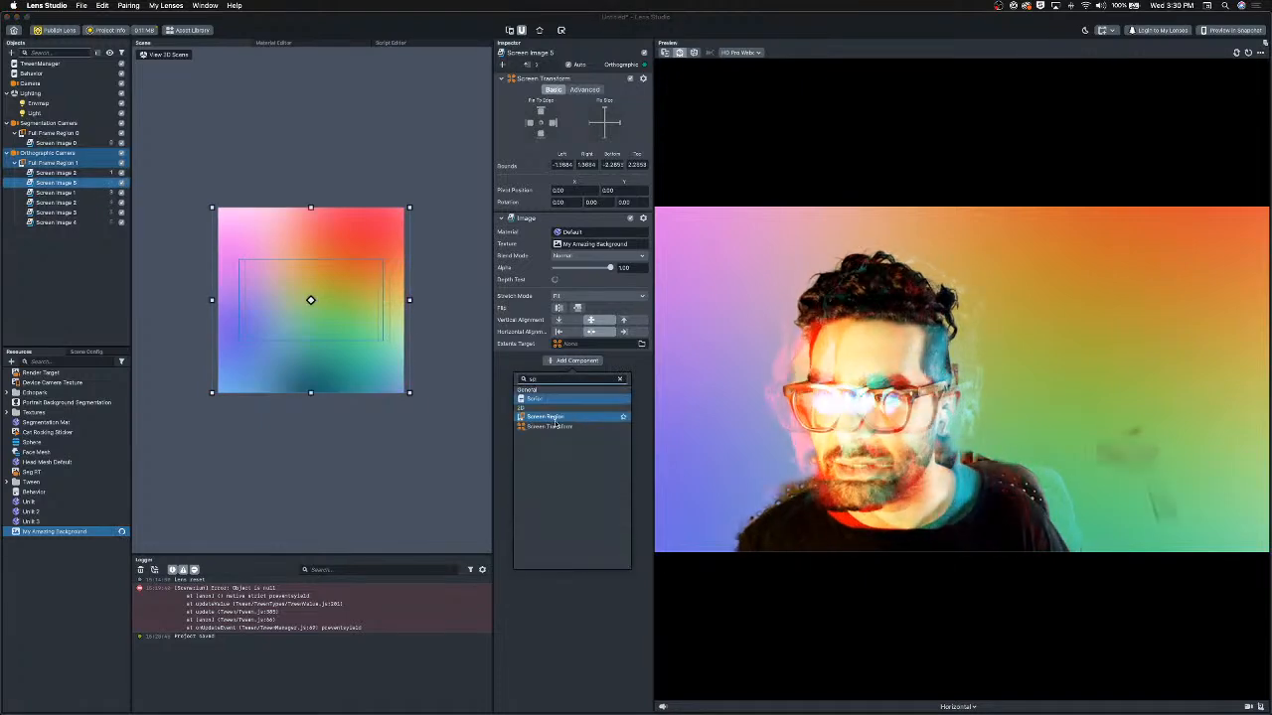
pyautogui.click(561, 397)
pyautogui.click(575, 373)
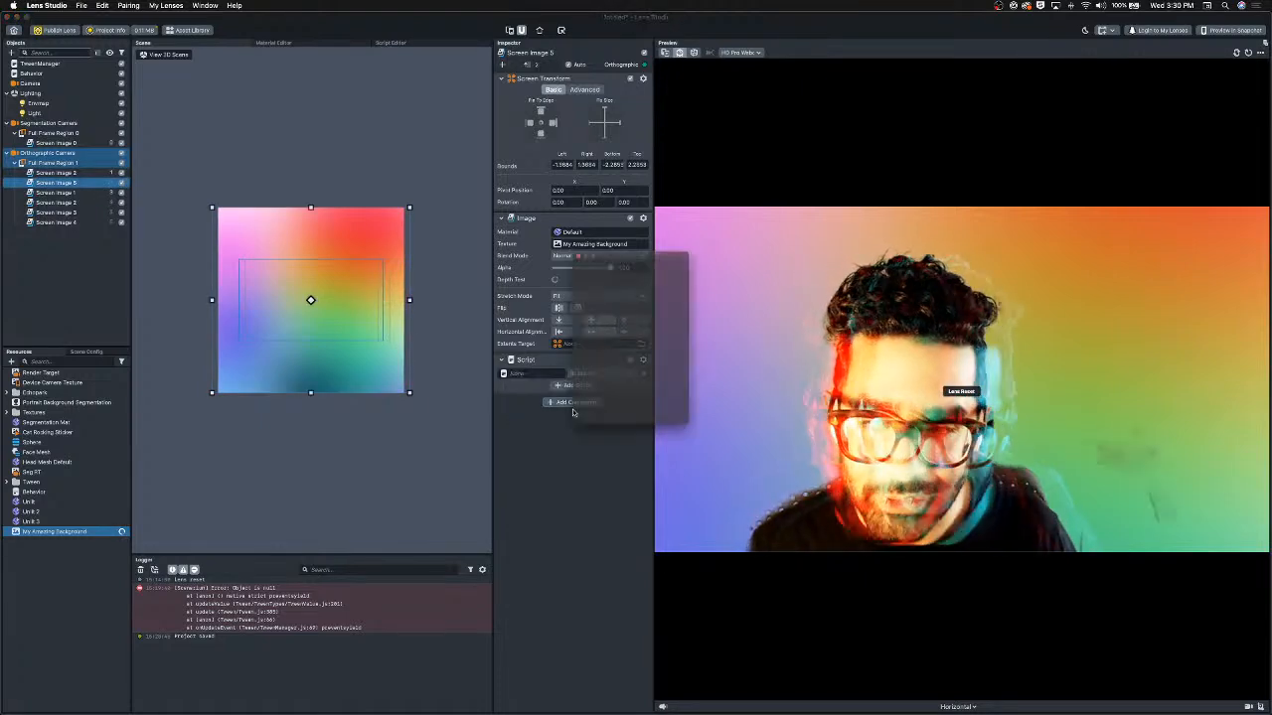
pyautogui.click(556, 252)
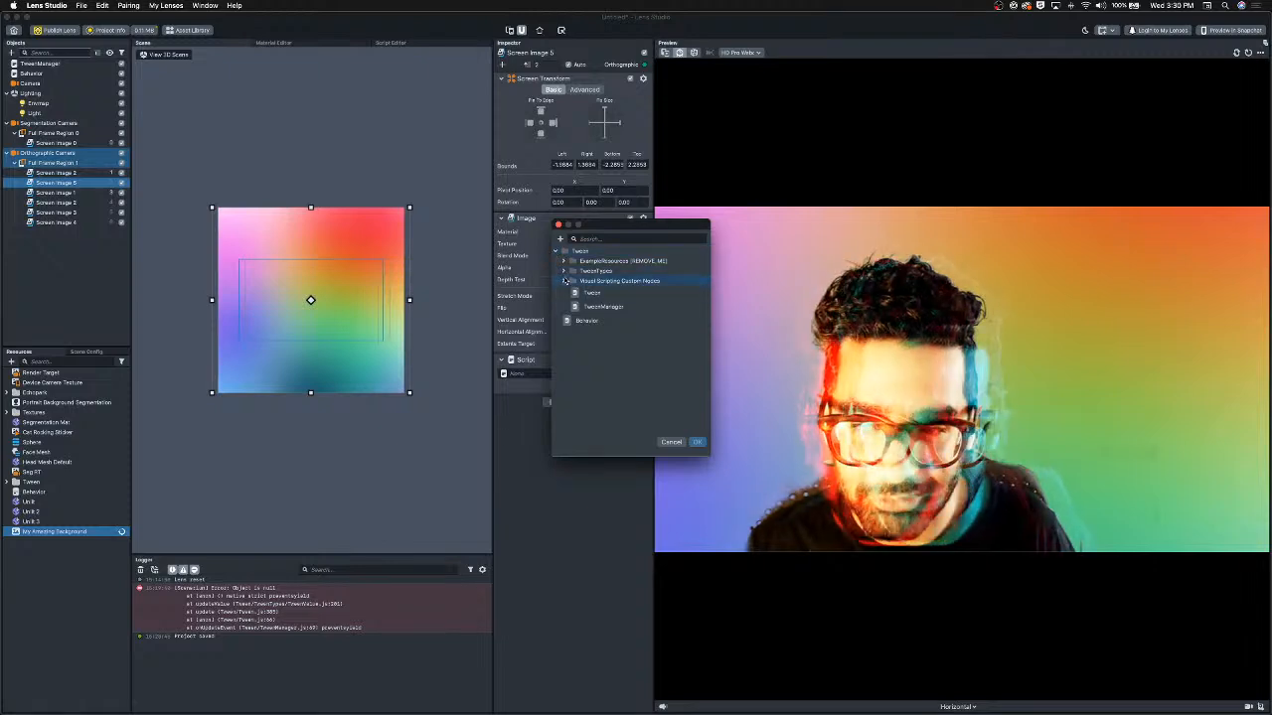
pyautogui.click(563, 271)
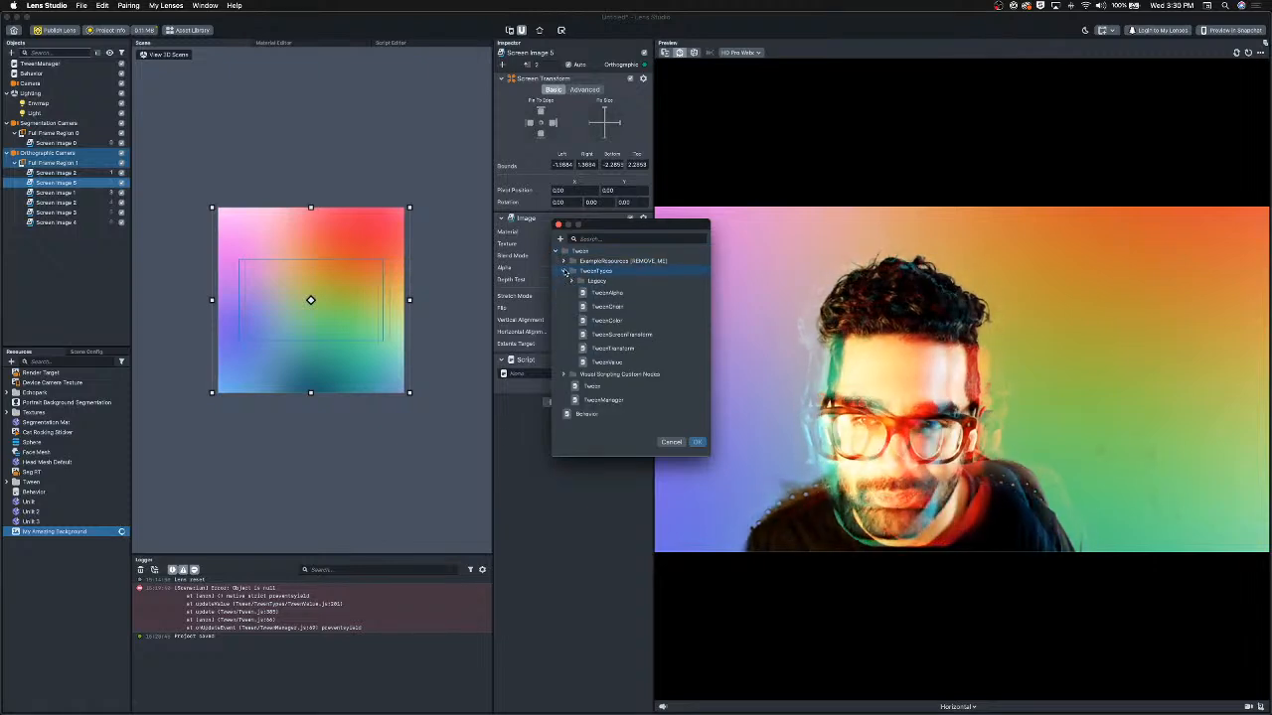
pyautogui.click(602, 335)
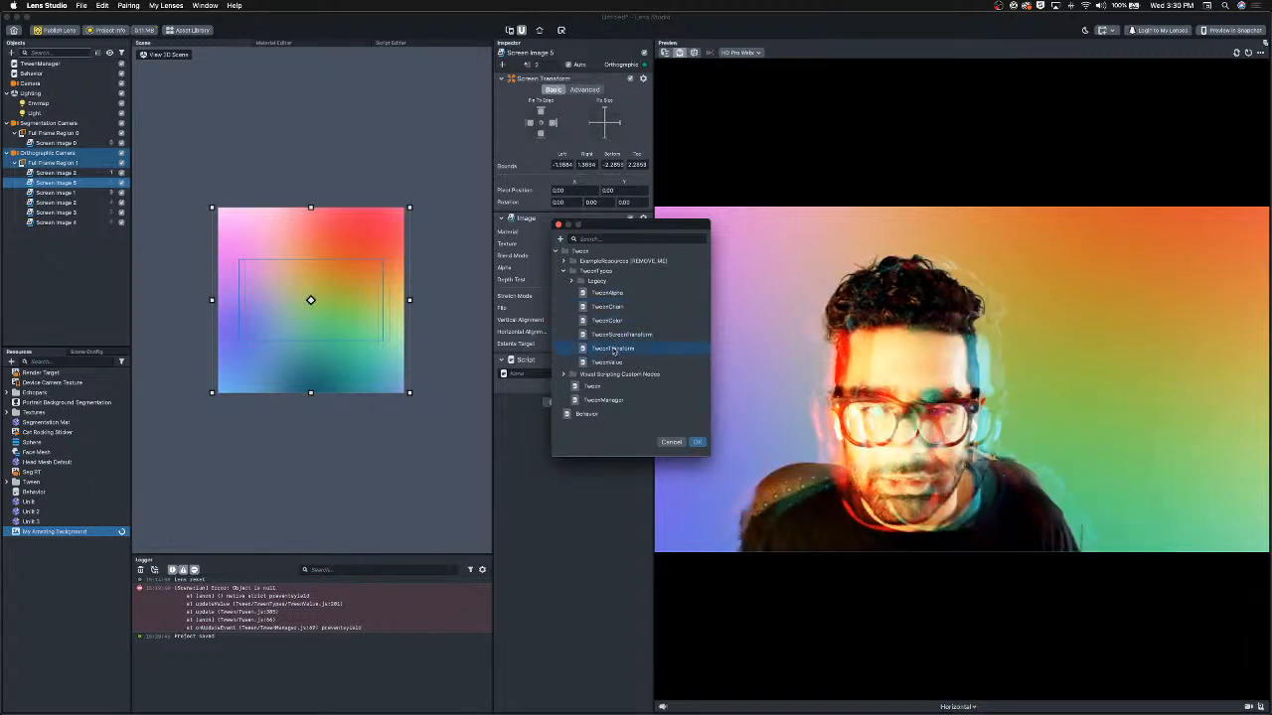
pyautogui.press('Return')
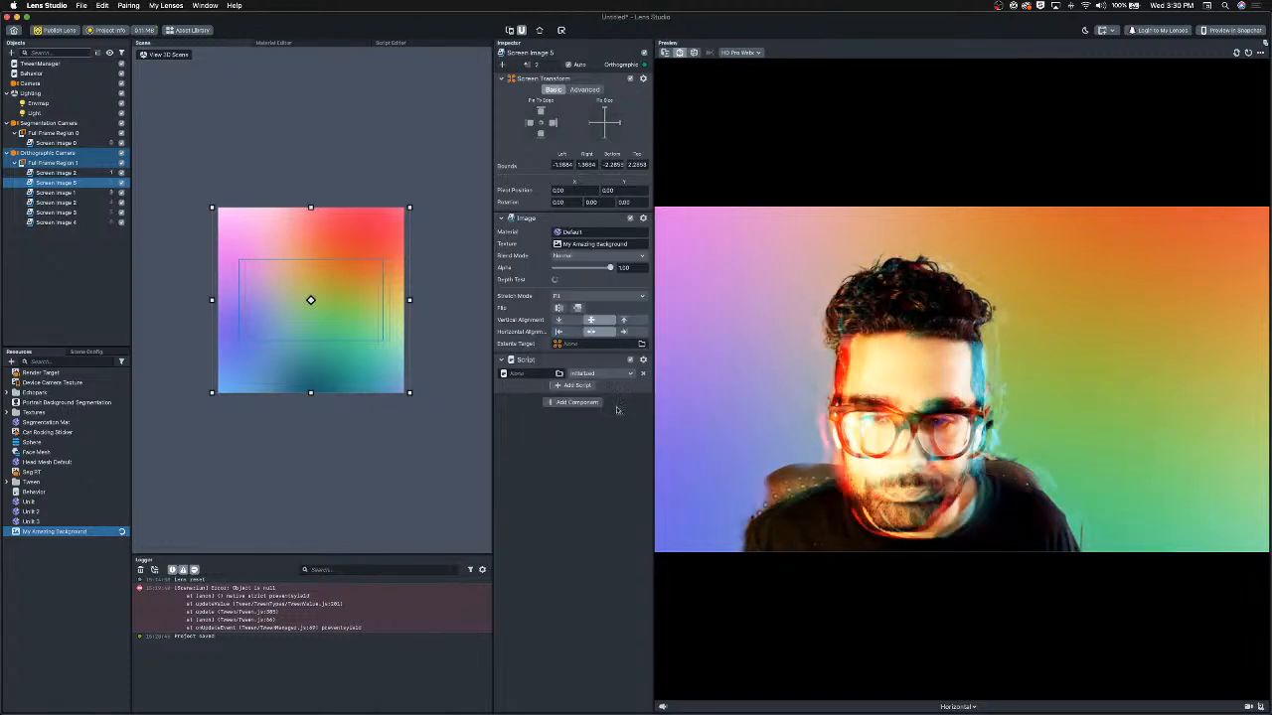
# Set the copy's tween to a Rotation type with Offset movement and an offset rotation of 30.
pyautogui.click(608, 454)
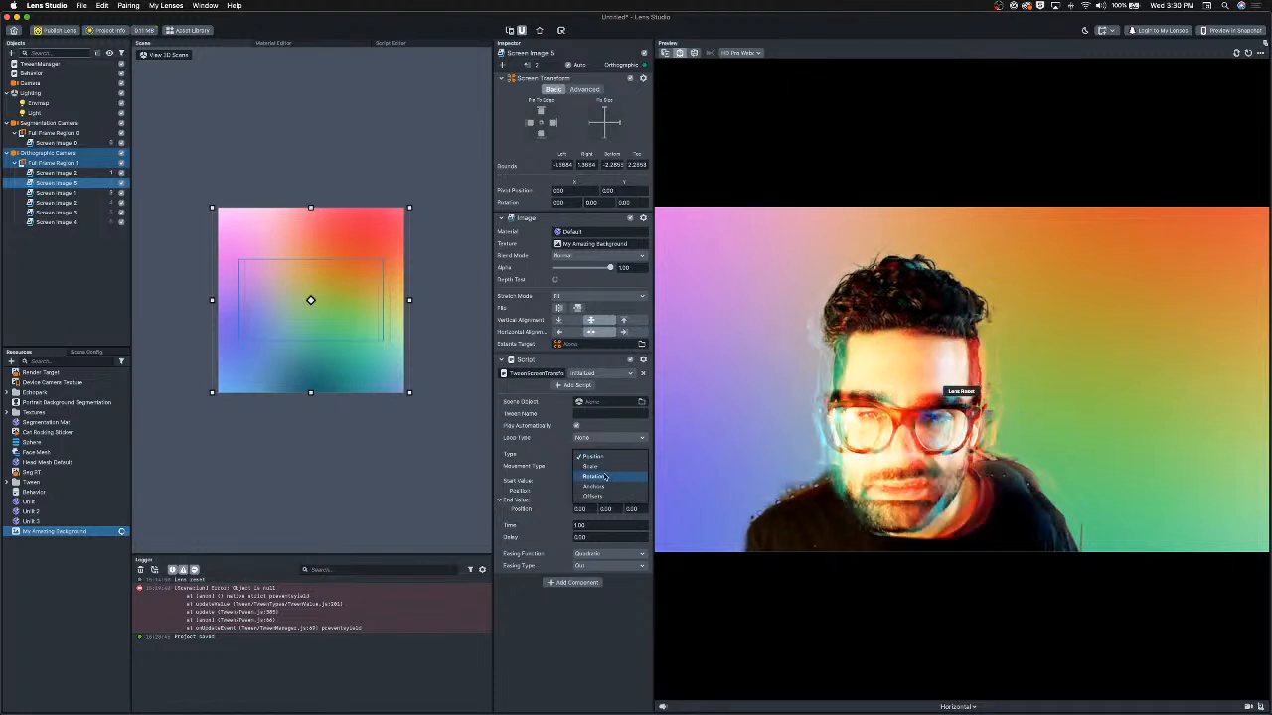
pyautogui.click(601, 473)
pyautogui.click(598, 467)
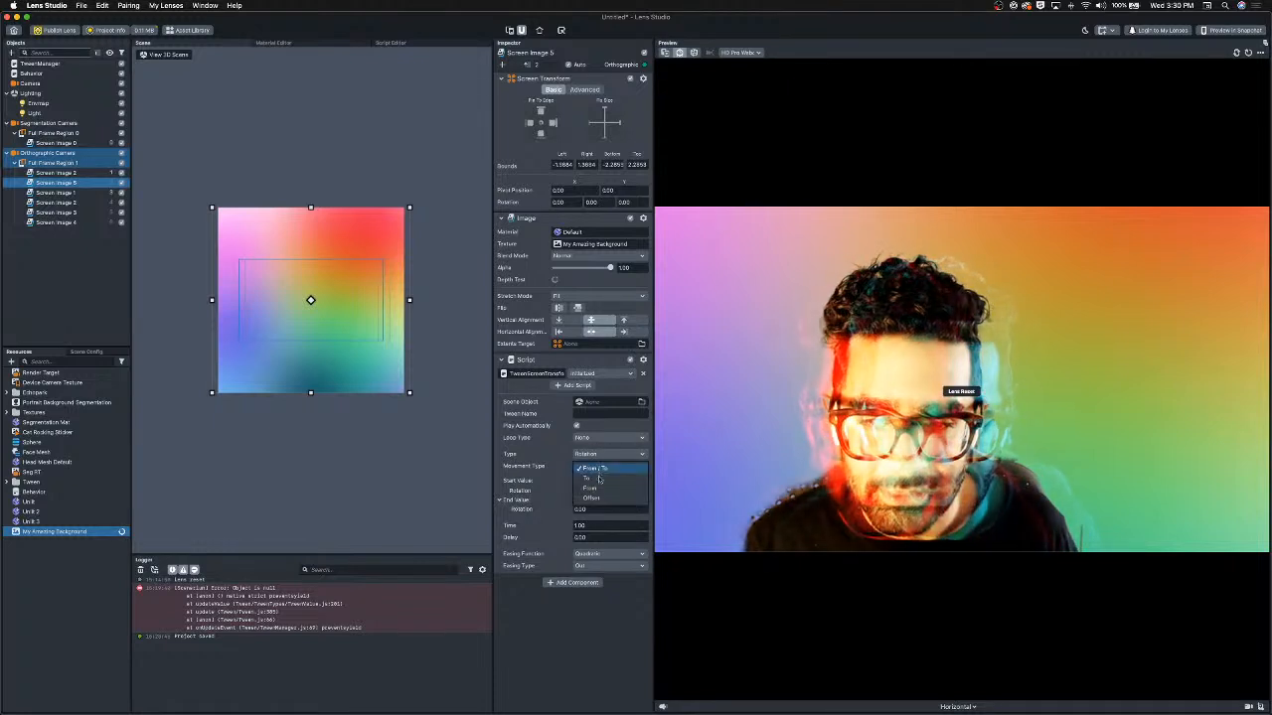
pyautogui.click(602, 490)
pyautogui.doubleClick(601, 490)
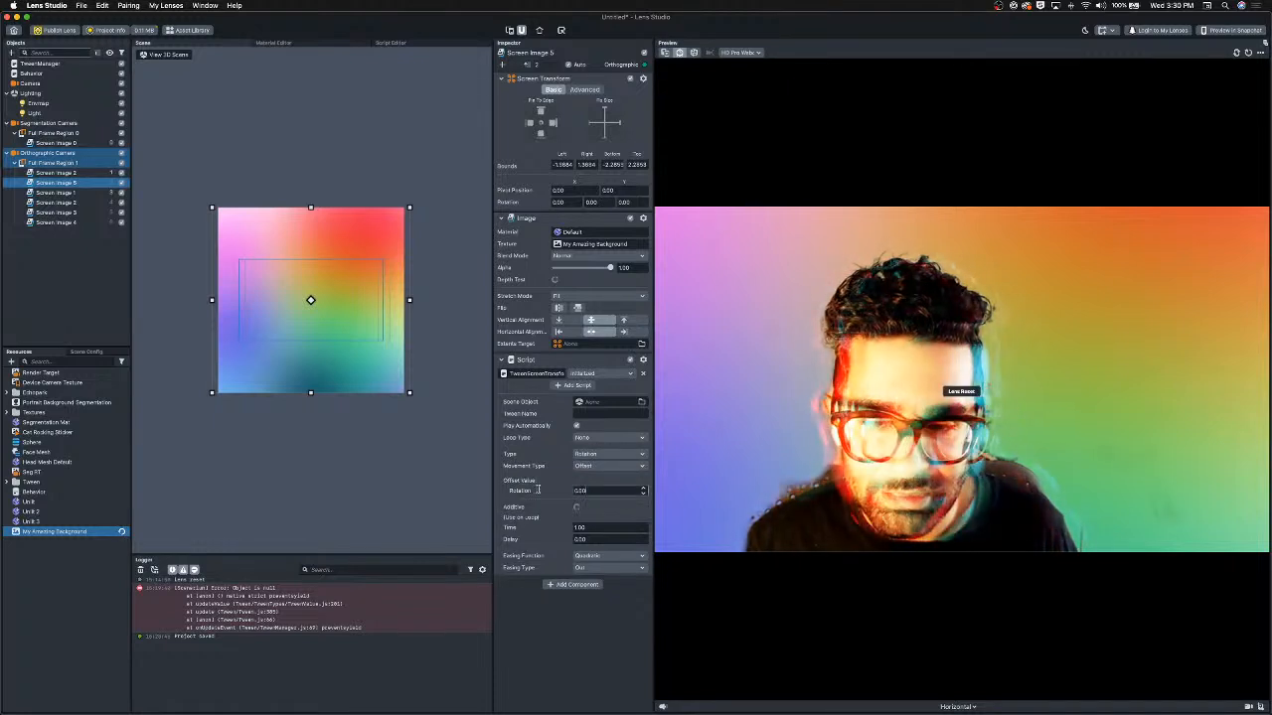
pyautogui.write('30')
pyautogui.press('Return')
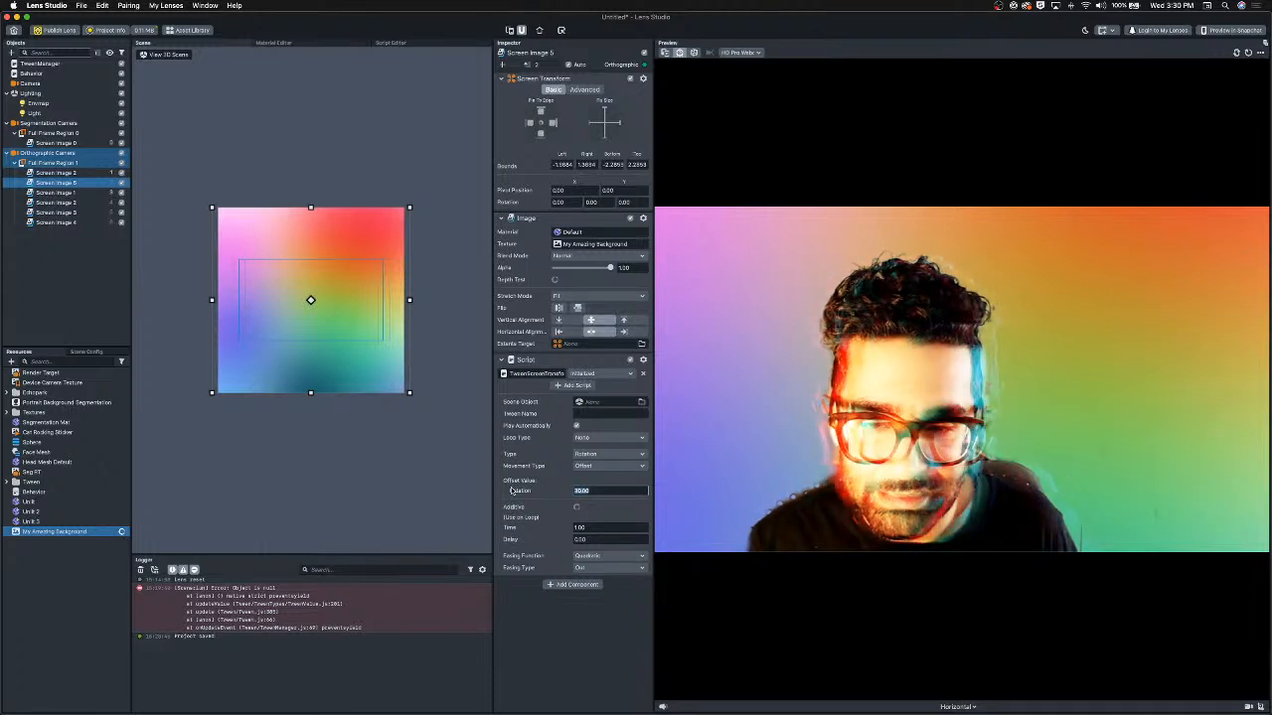
# Configure the rotation tween as additive, with Linear easing and a Loop loop type.
pyautogui.click(577, 508)
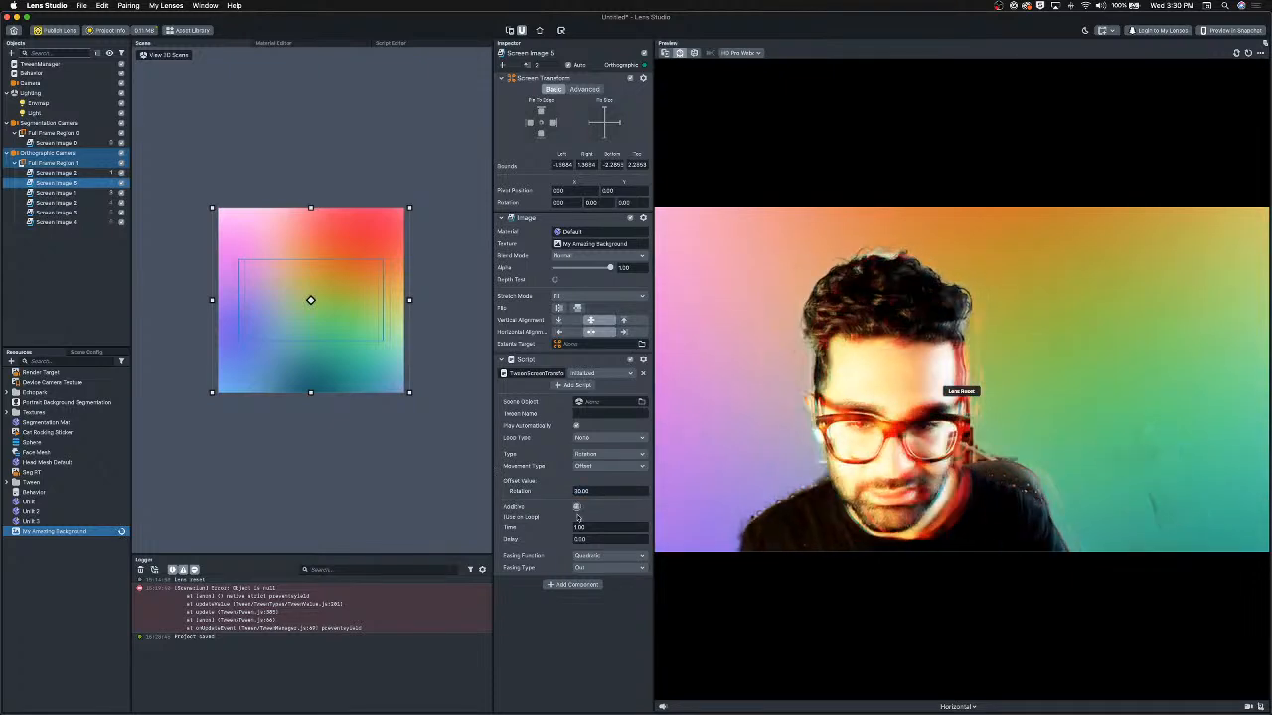
pyautogui.click(602, 556)
pyautogui.click(599, 549)
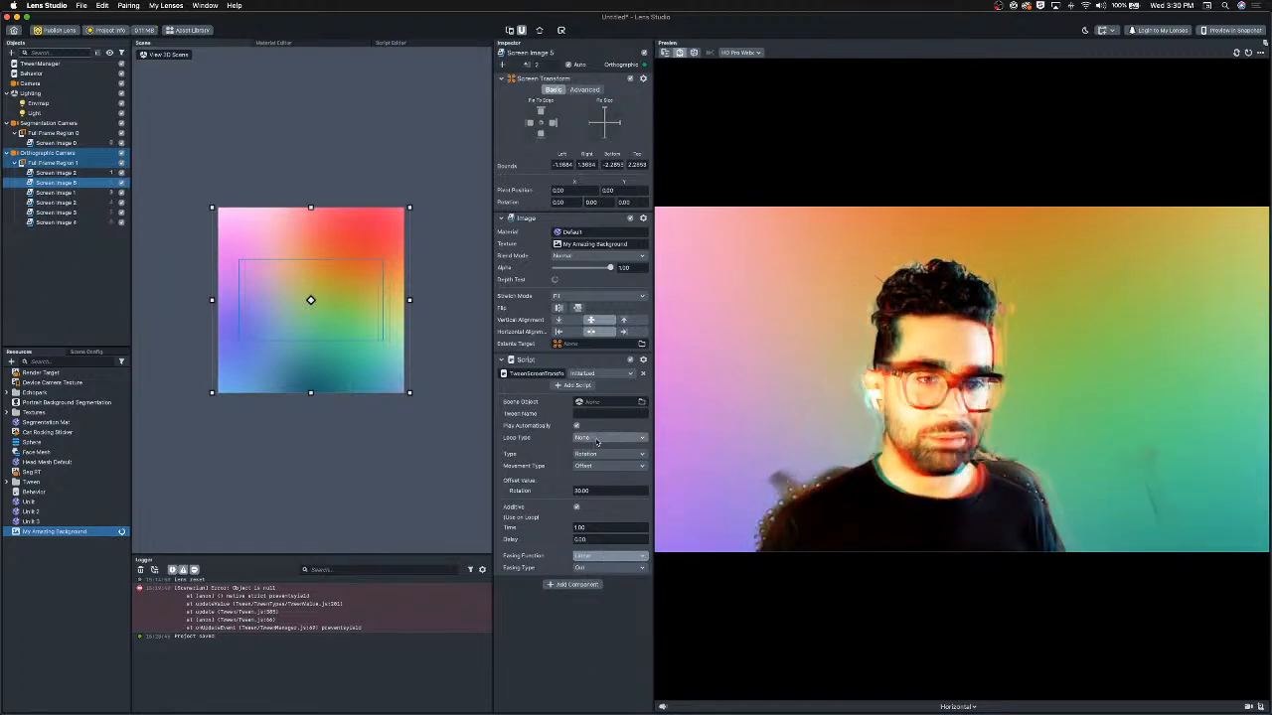
pyautogui.click(588, 438)
pyautogui.click(596, 450)
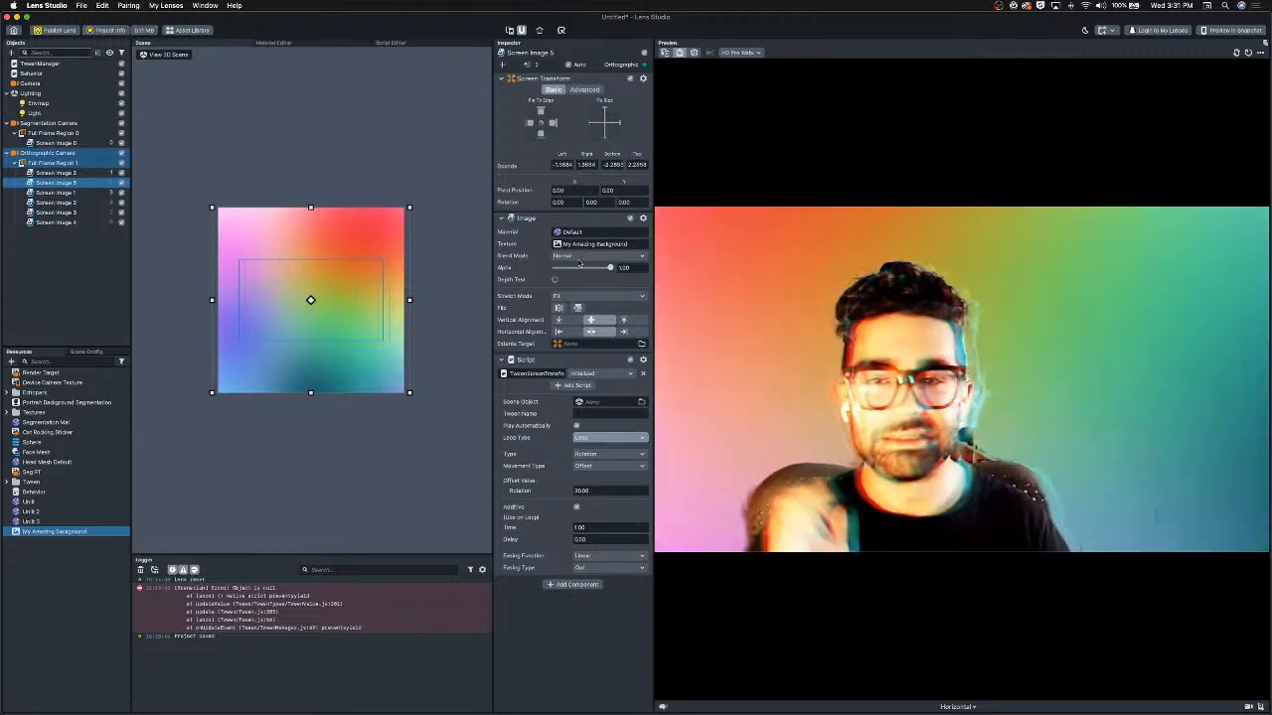
# Set the rotating background image's blend mode to Screen.
pyautogui.click(586, 256)
pyautogui.click(574, 283)
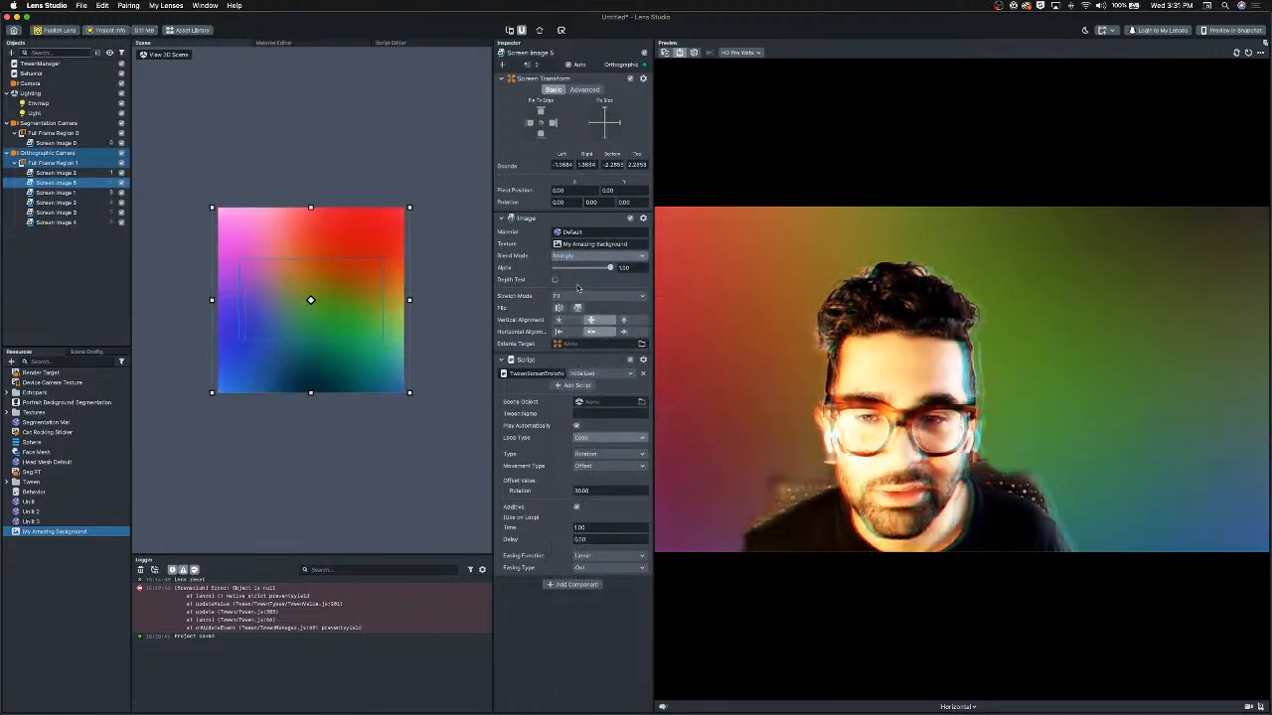
pyautogui.click(593, 256)
pyautogui.click(584, 291)
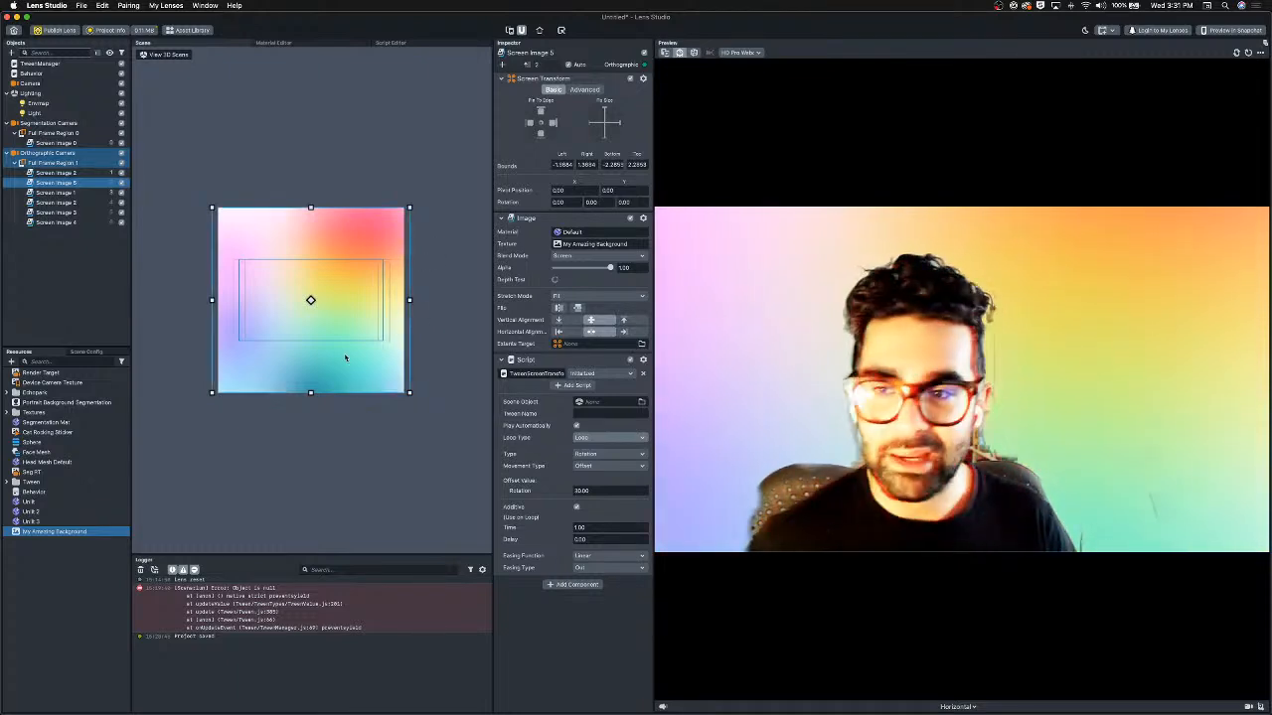
# Enlarge the rotating background image to about 2.0 wide and 2.73 tall per side so it overfills the preview.
pyautogui.moveTo(344, 357); pyautogui.dragTo(349, 346)
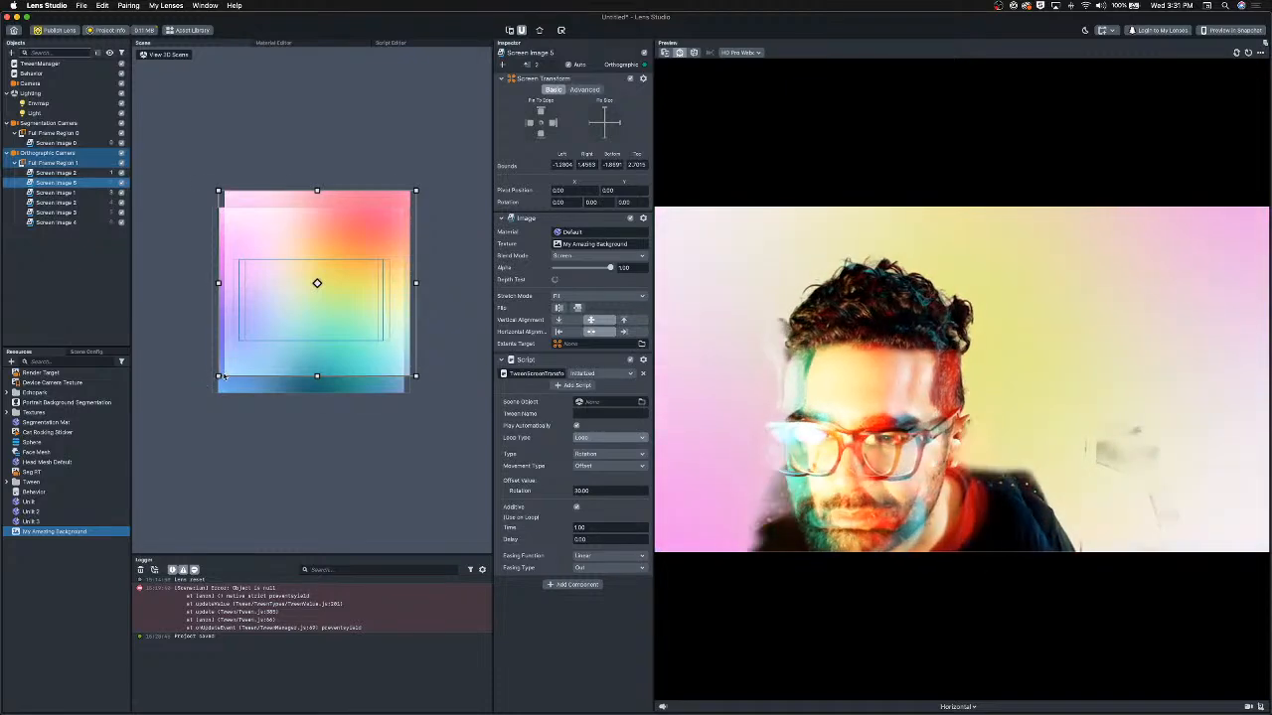
pyautogui.moveTo(223, 377); pyautogui.dragTo(153, 469)
pyautogui.moveTo(264, 429); pyautogui.dragTo(309, 356)
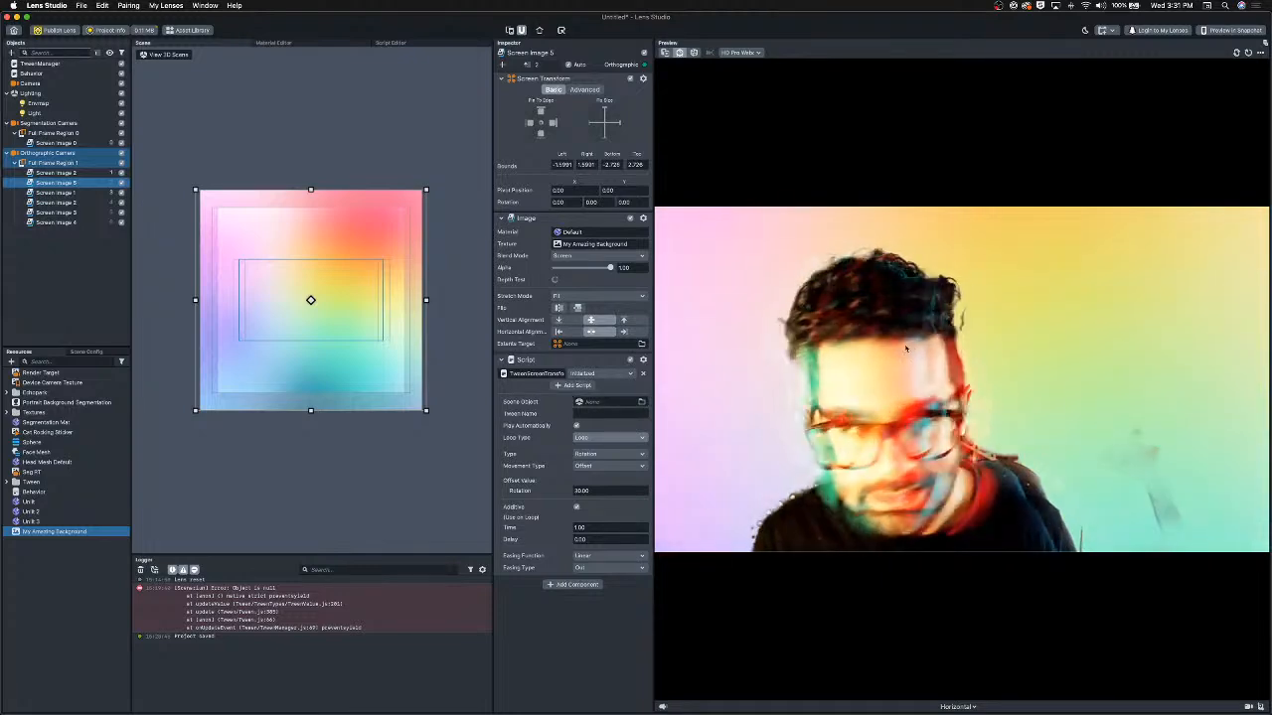
# Duplicate the rotating background image and set the copy's offset rotation to -30.
pyautogui.press('super+d')
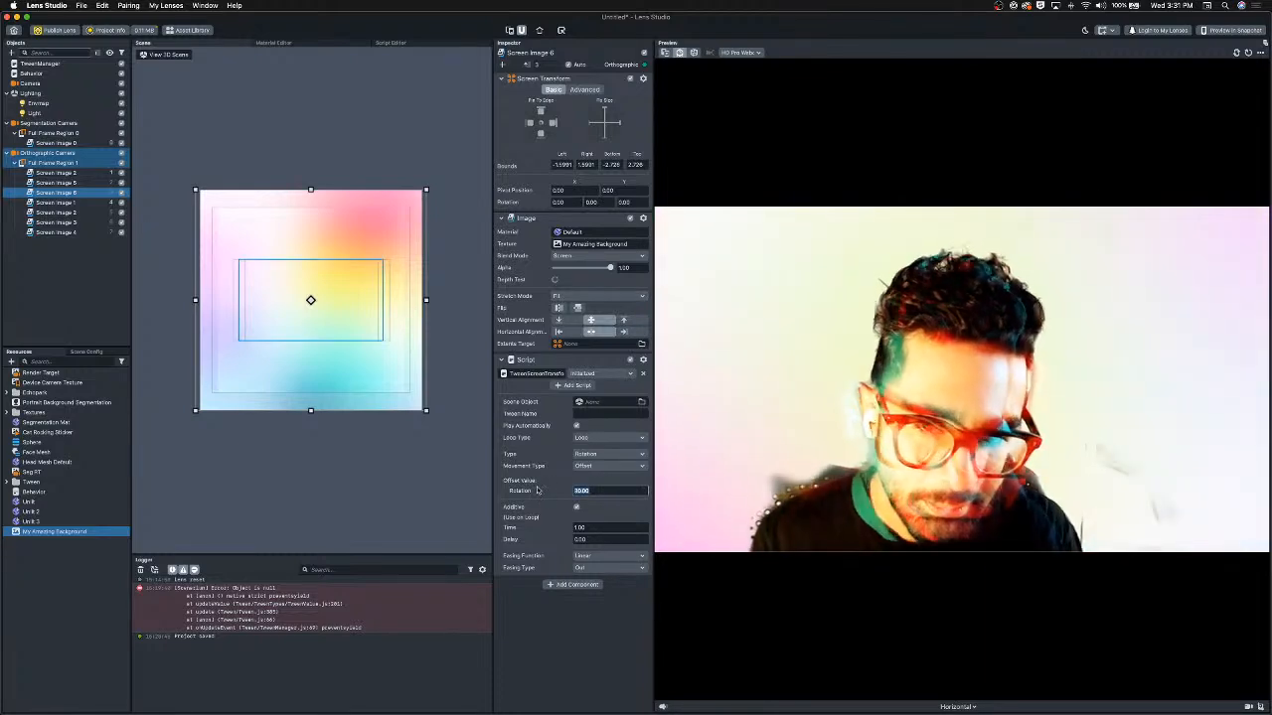
pyautogui.press('Return')
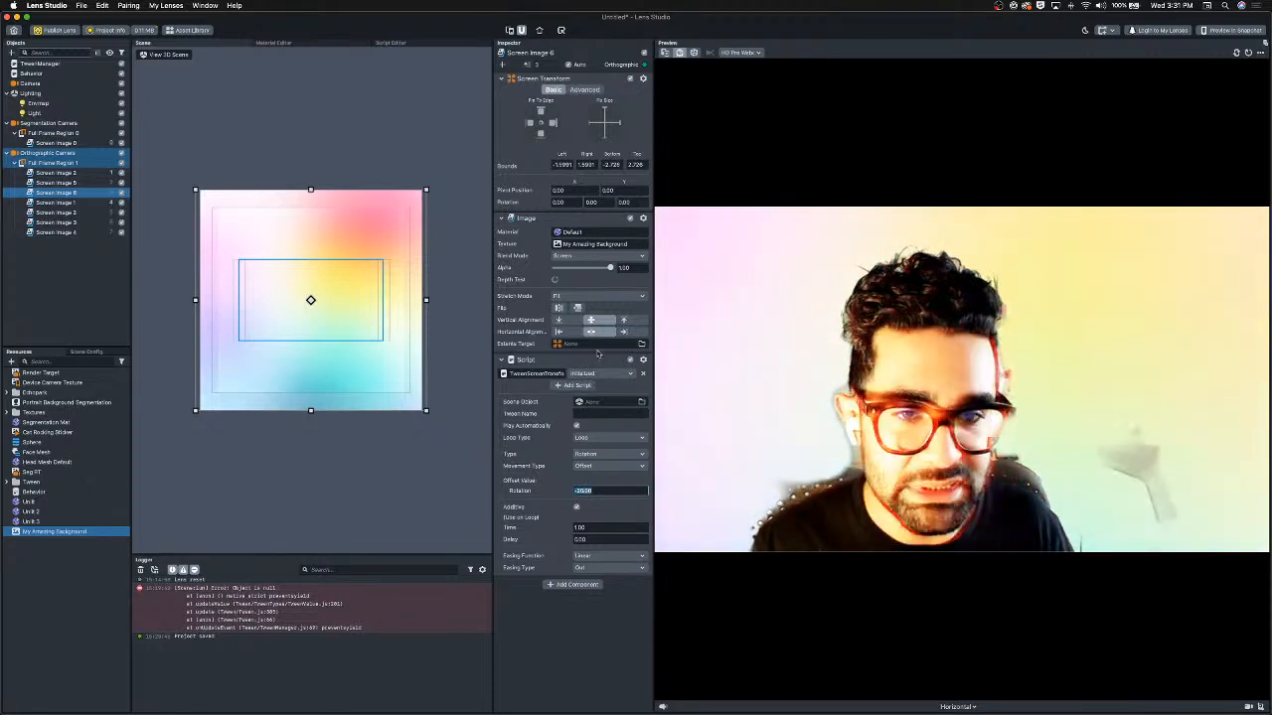
# Set the new duplicate's blend mode to Pin Light.
pyautogui.click(585, 256)
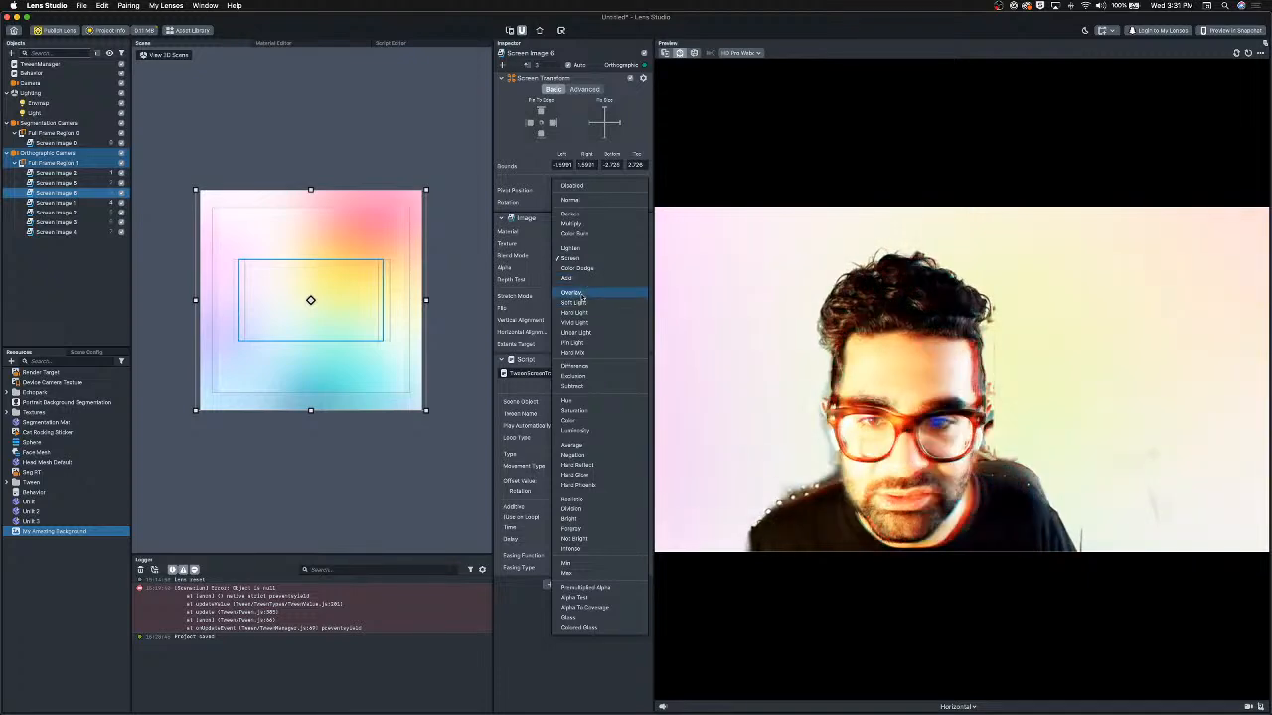
pyautogui.click(585, 294)
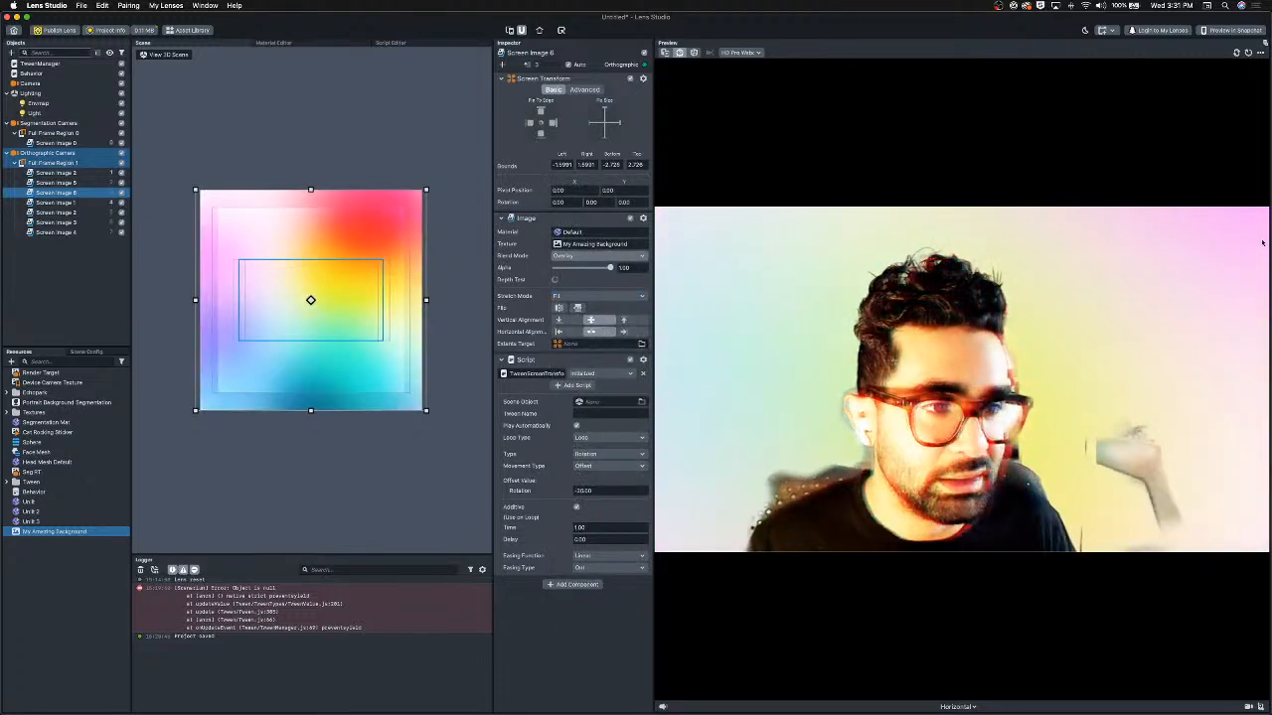
pyautogui.click(581, 259)
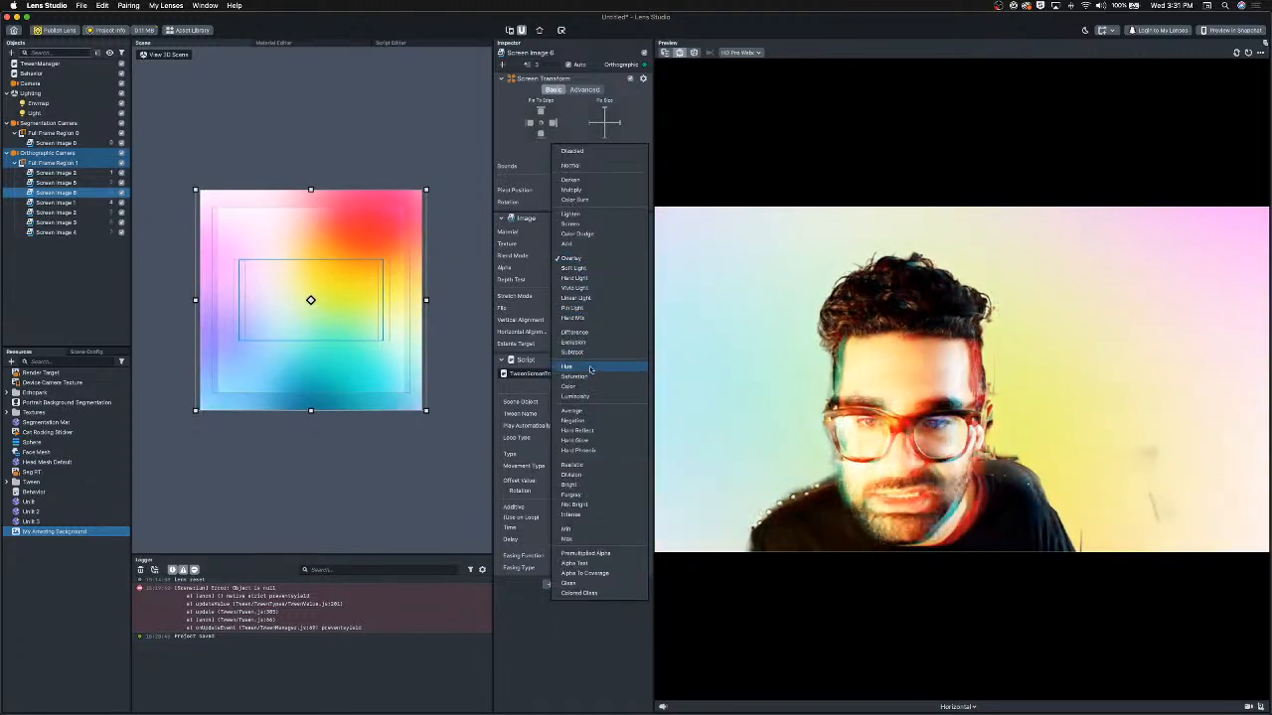
pyautogui.click(591, 298)
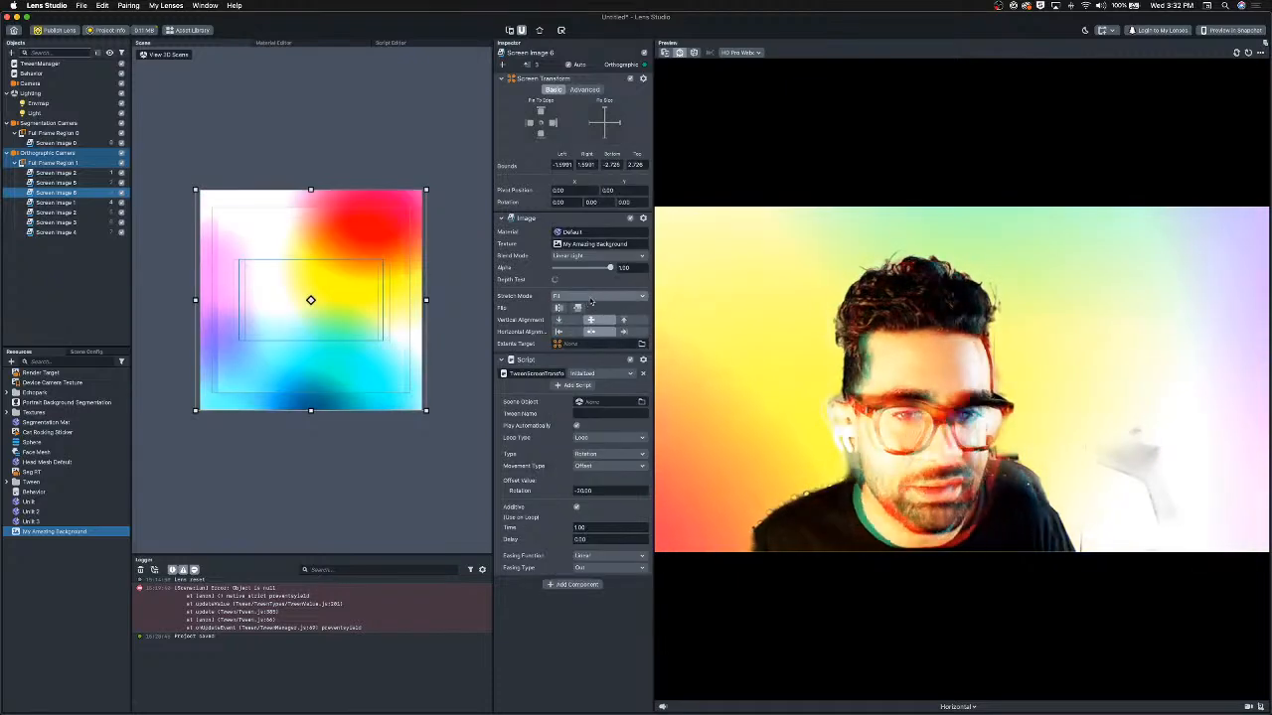
pyautogui.click(588, 255)
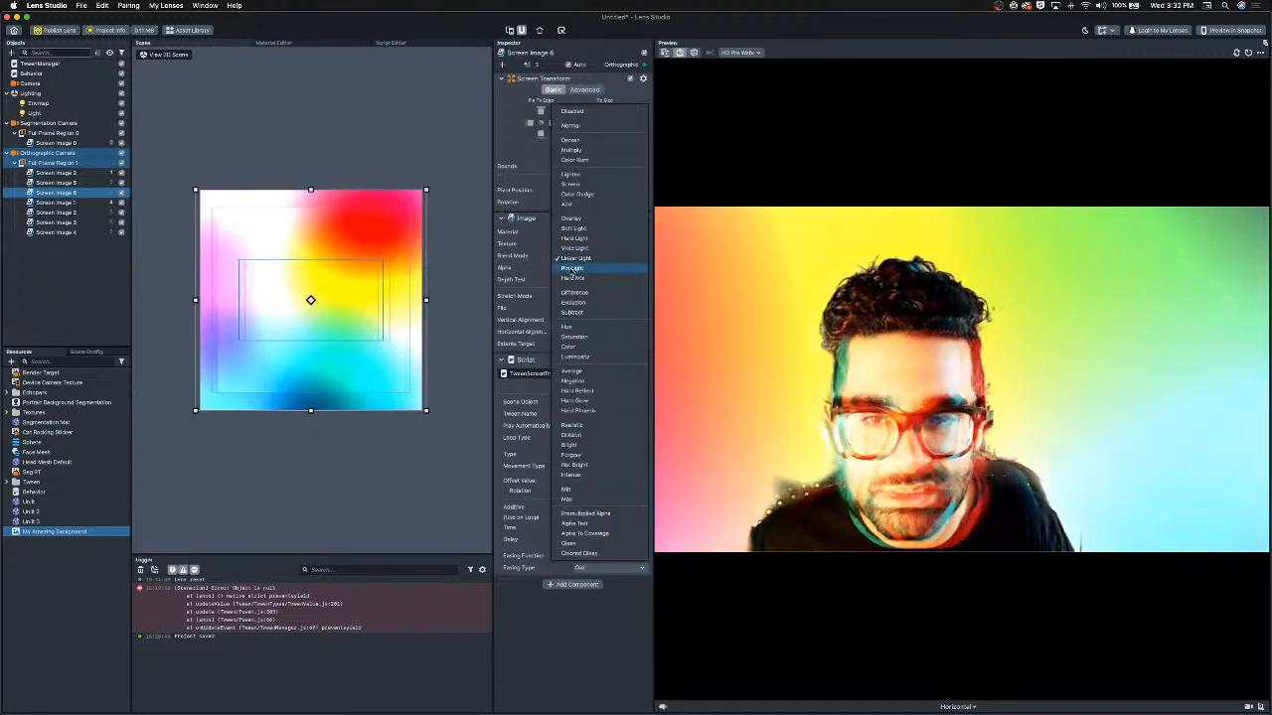
pyautogui.click(572, 278)
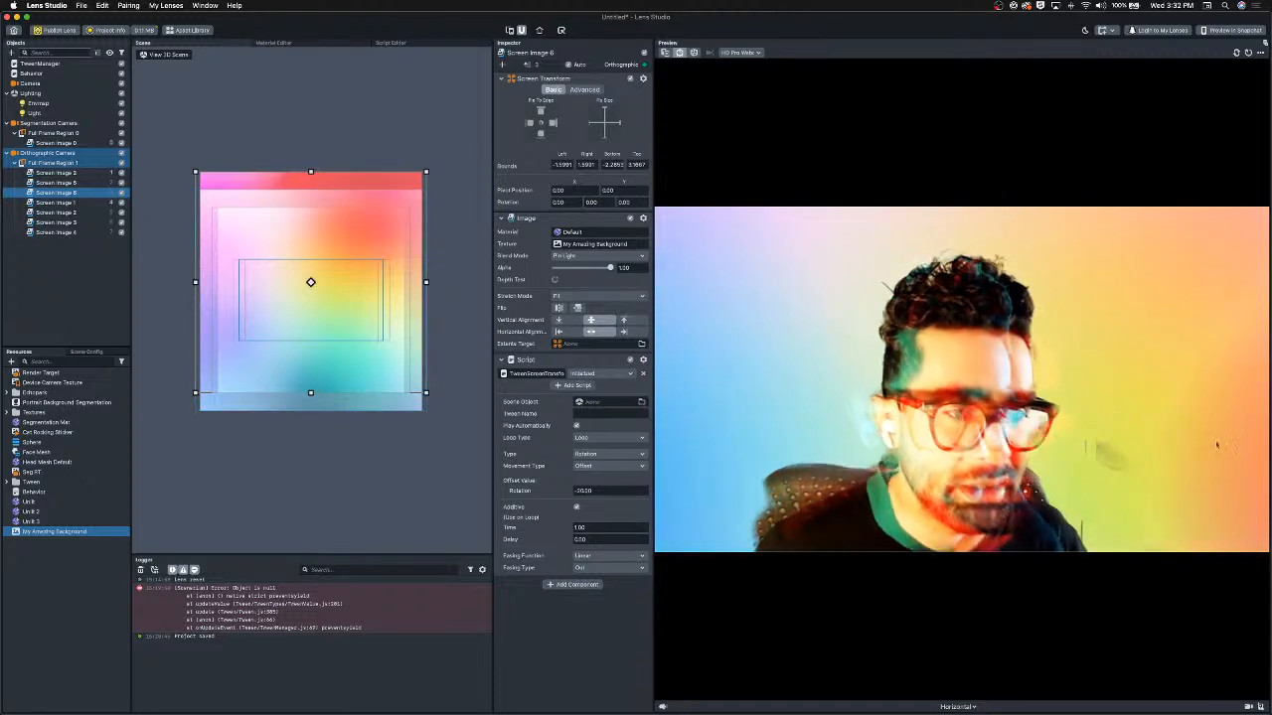
# Inspect the original background image and the My Amazing Background texture's compression settings.
pyautogui.click(56, 172)
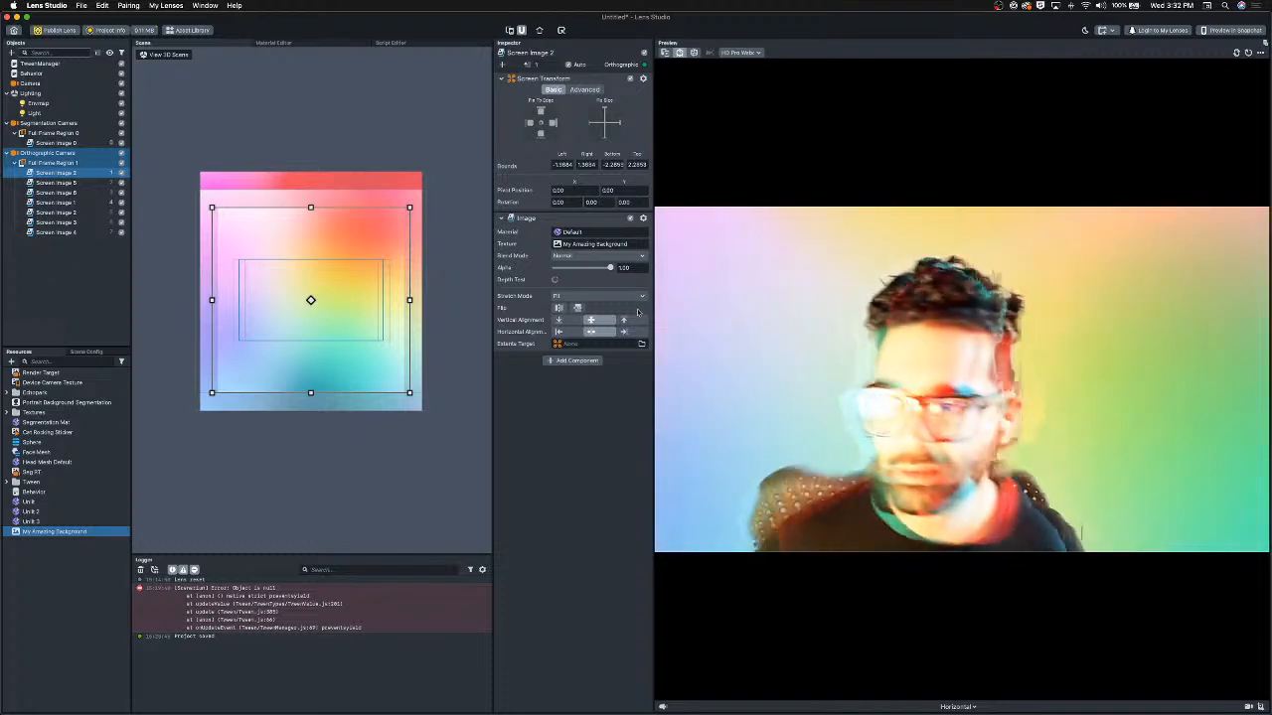
pyautogui.click(62, 533)
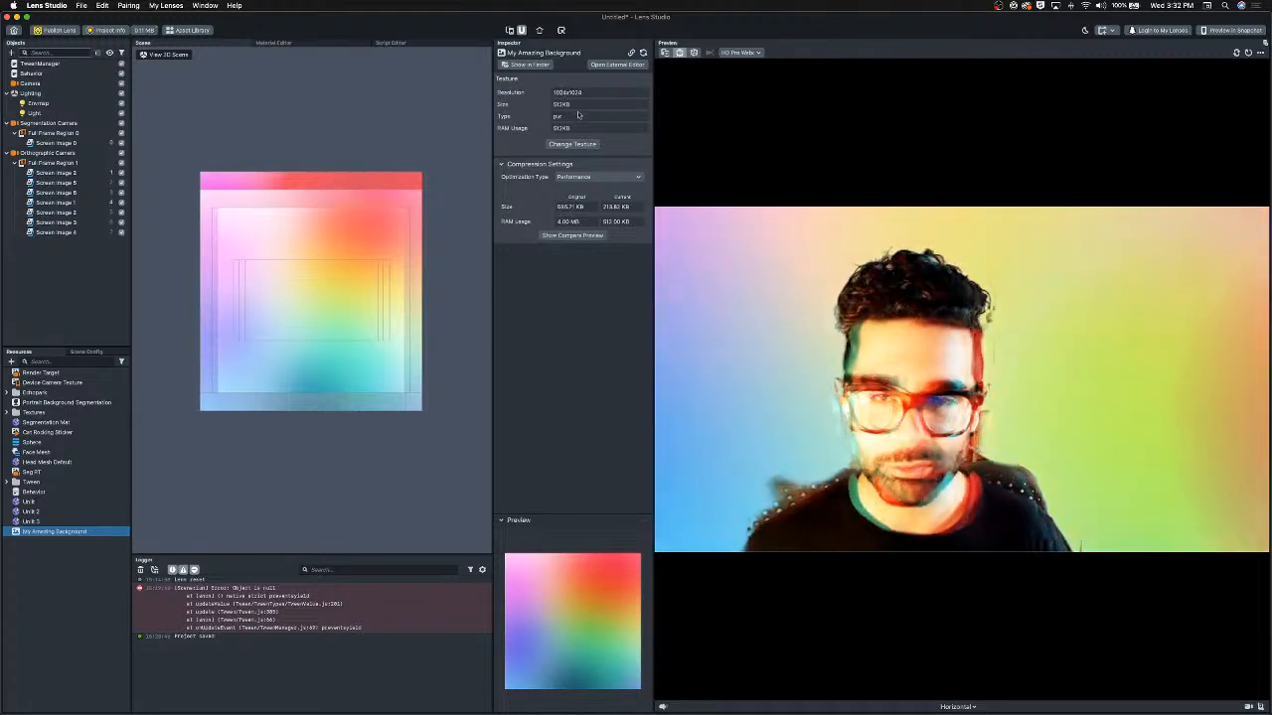
pyautogui.click(579, 181)
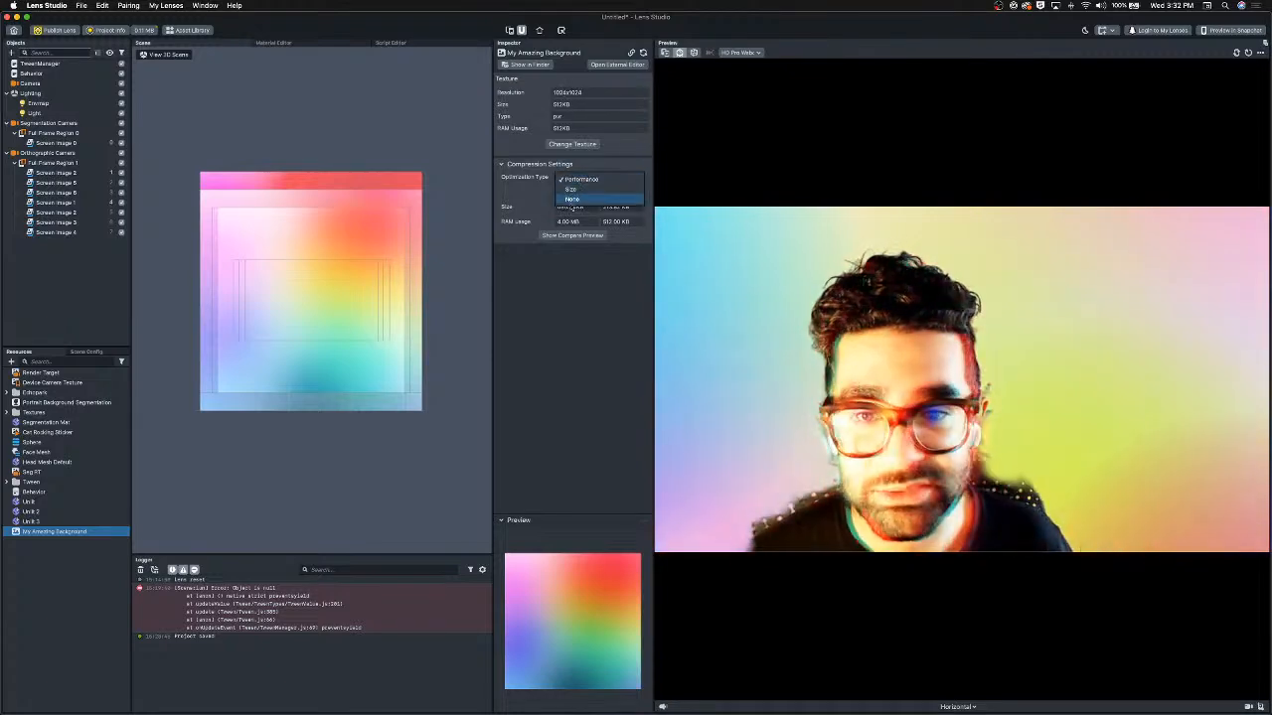
pyautogui.click(573, 325)
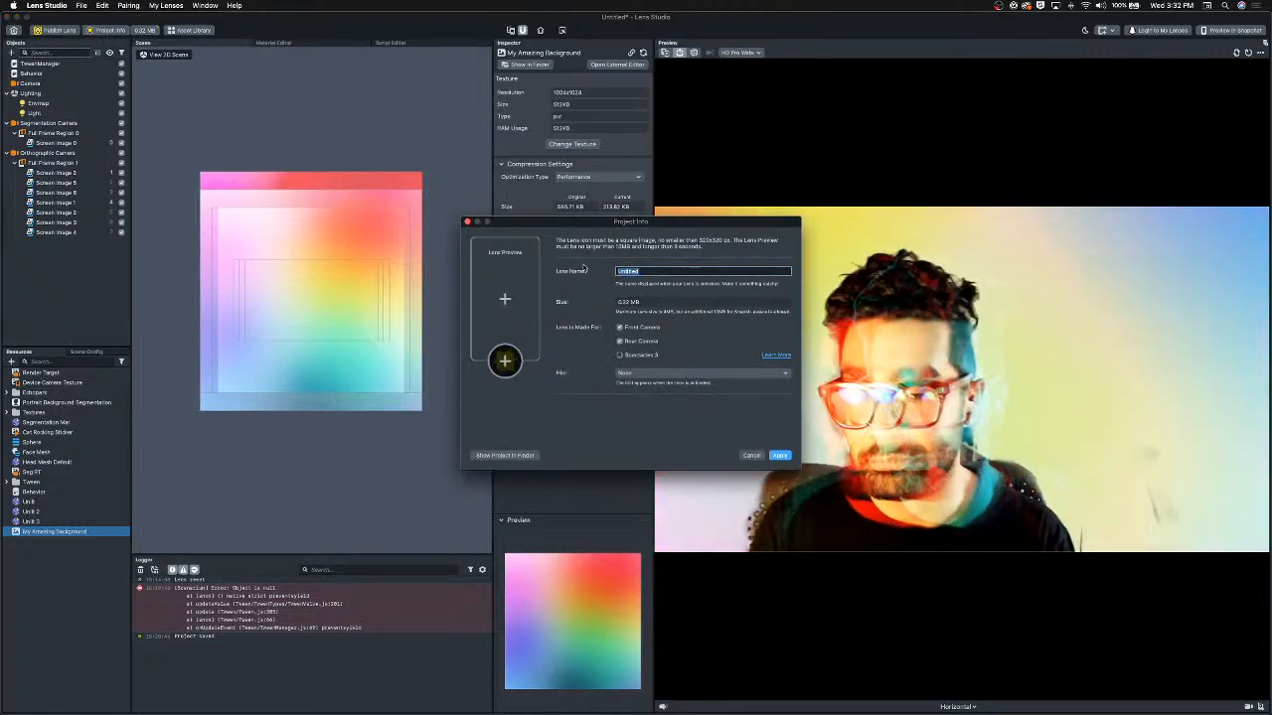
# Name the lens My Amazing Lens in the project info.
pyautogui.write('M')
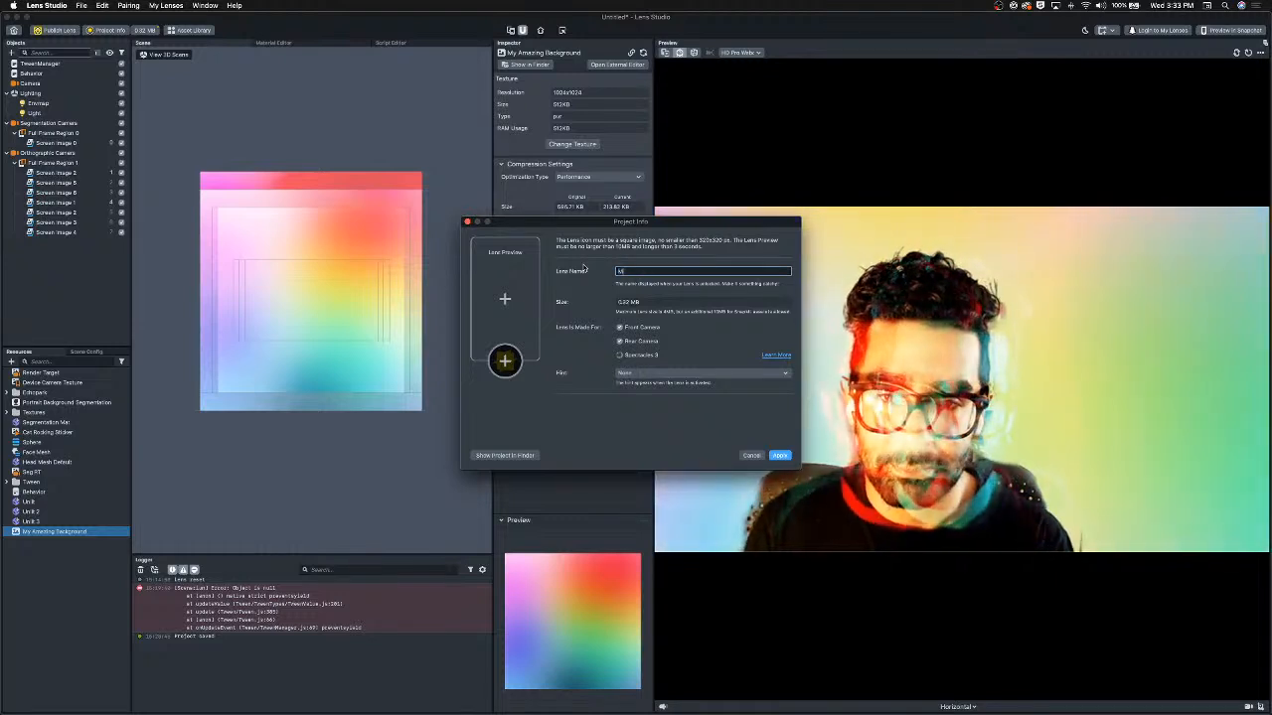
pyautogui.write('y')
pyautogui.write(' Ame')
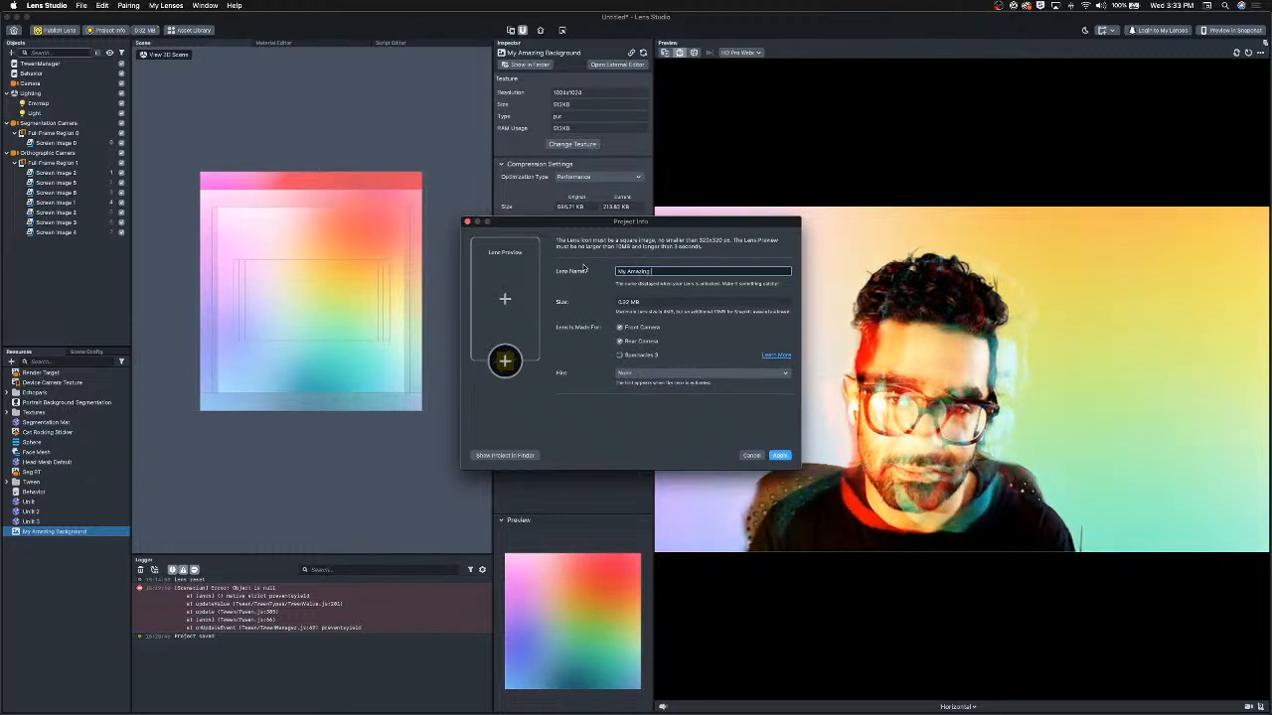
pyautogui.press('Return')
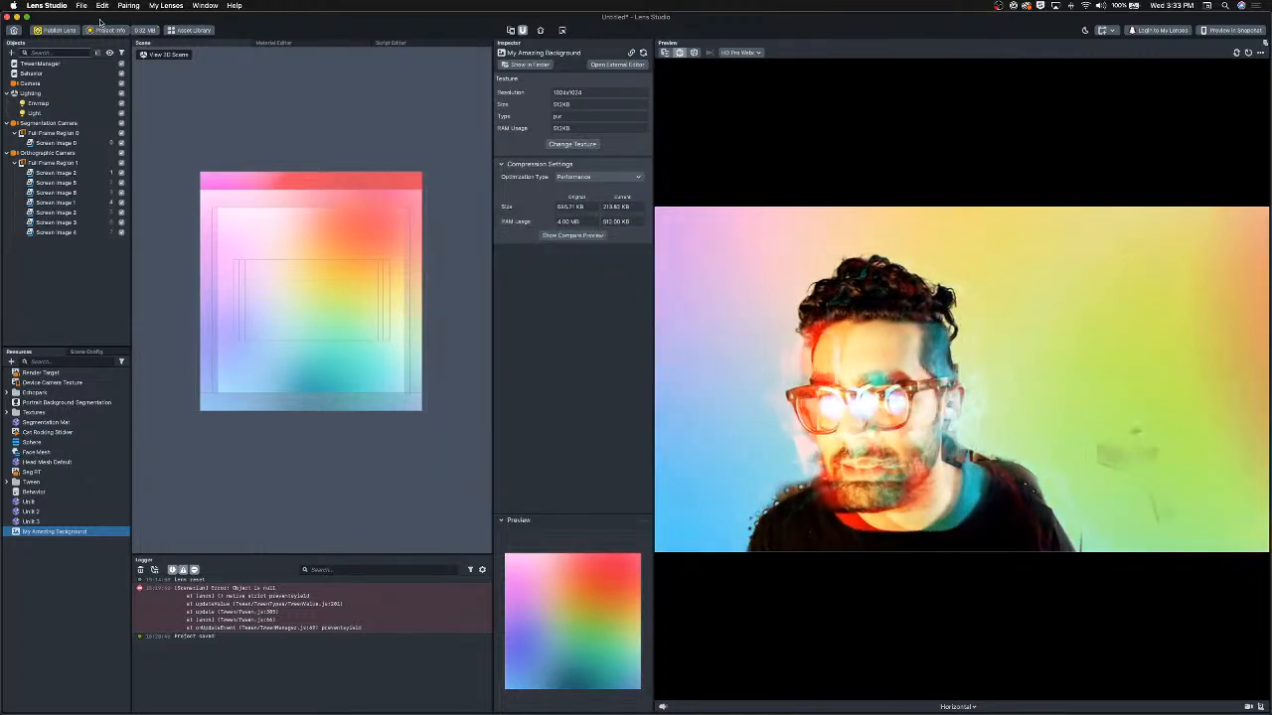
# Set the lens icon to the My Amazing Background.png image.
pyautogui.click(106, 31)
pyautogui.click(498, 371)
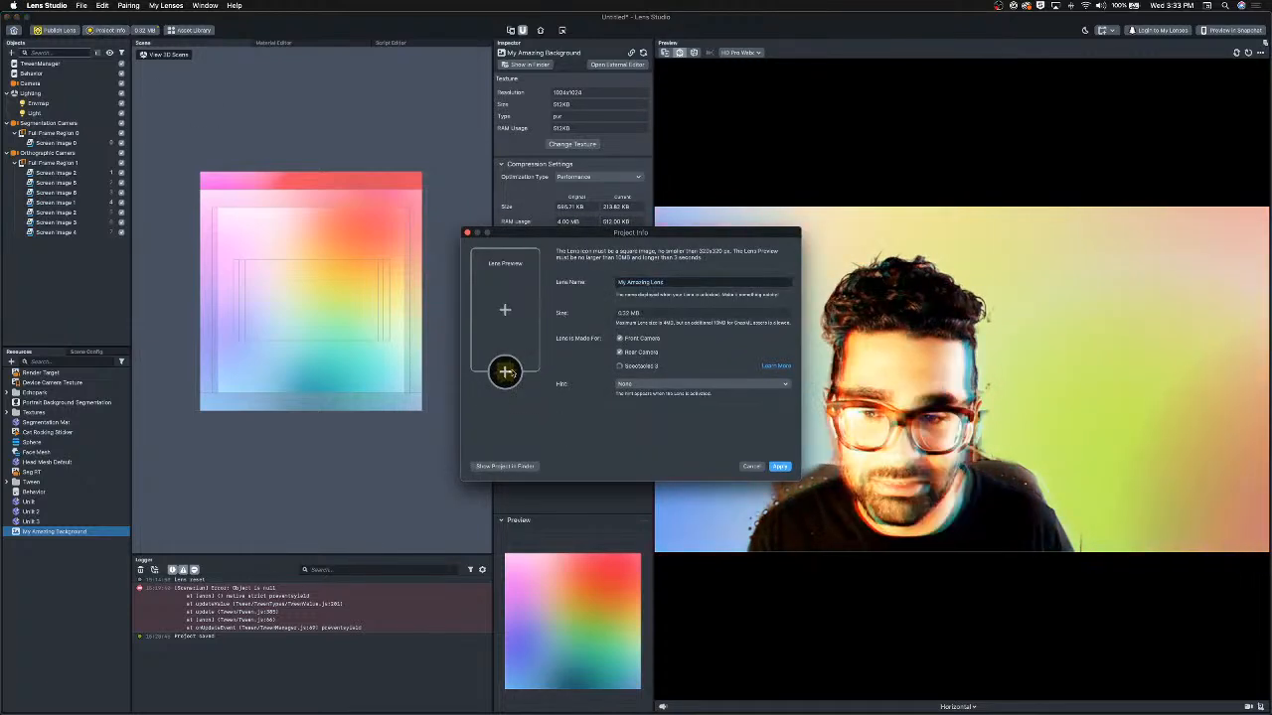
pyautogui.click(619, 286)
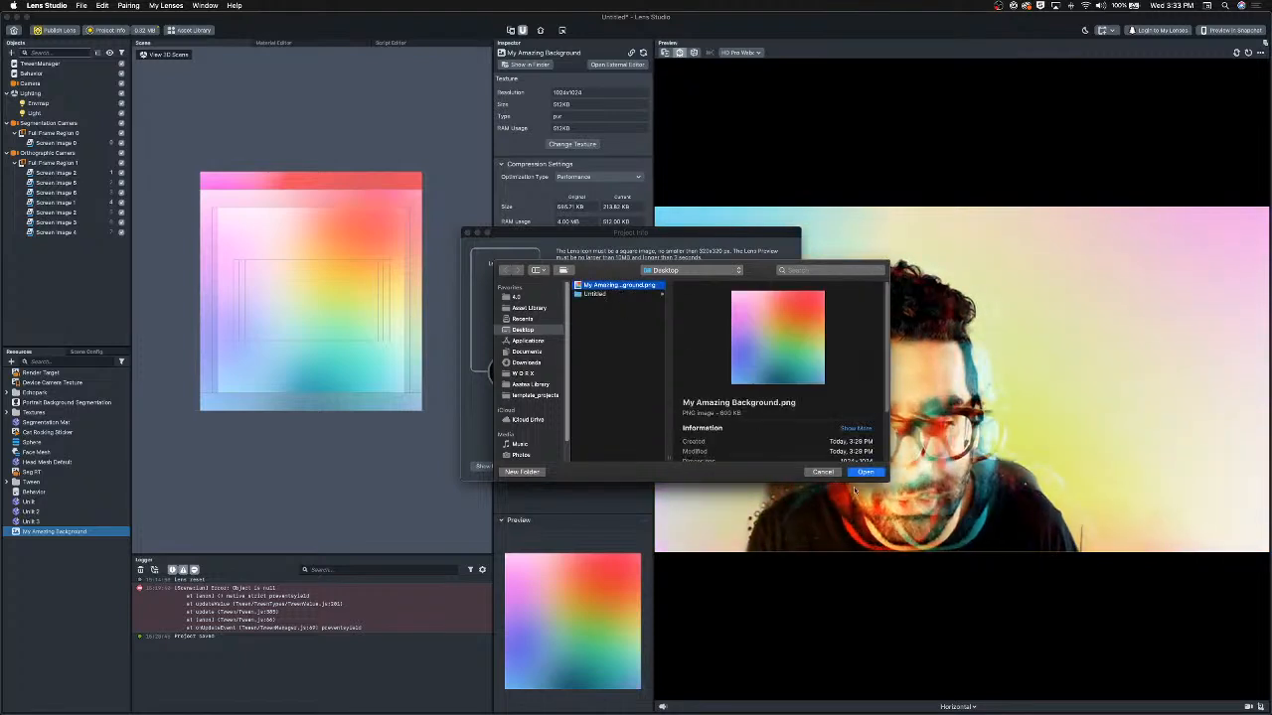
pyautogui.click(864, 473)
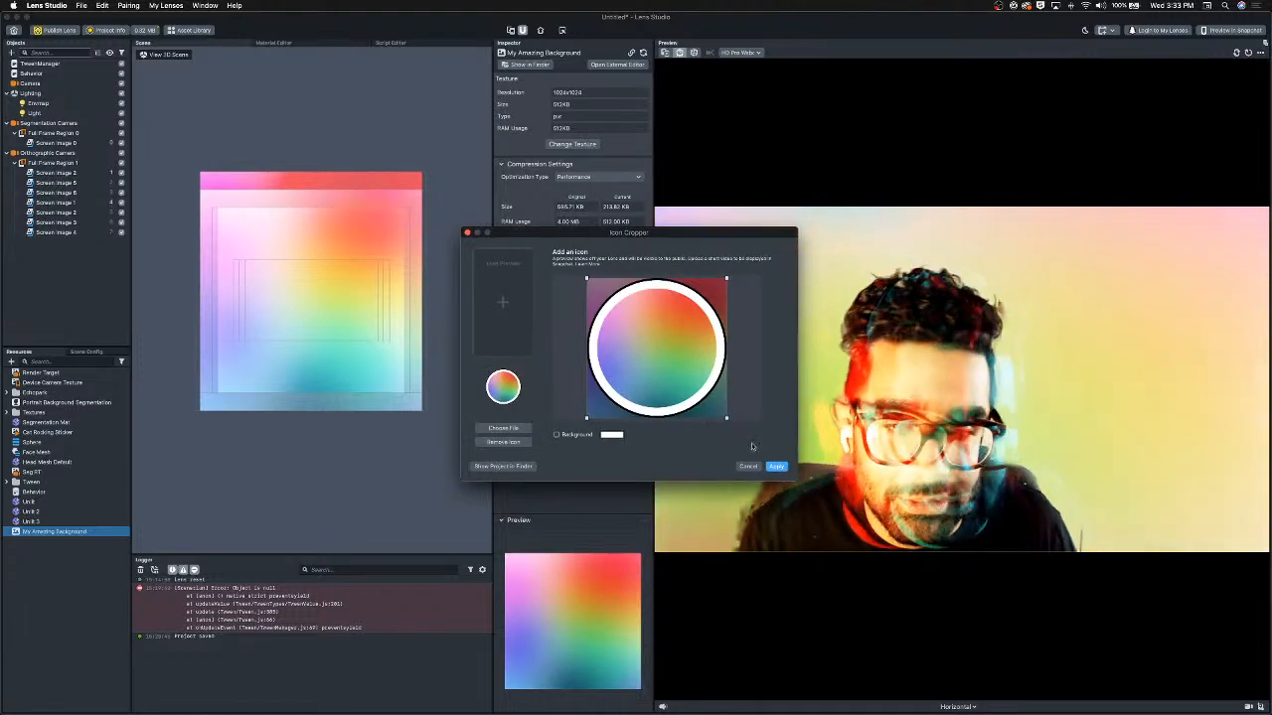
pyautogui.click(776, 466)
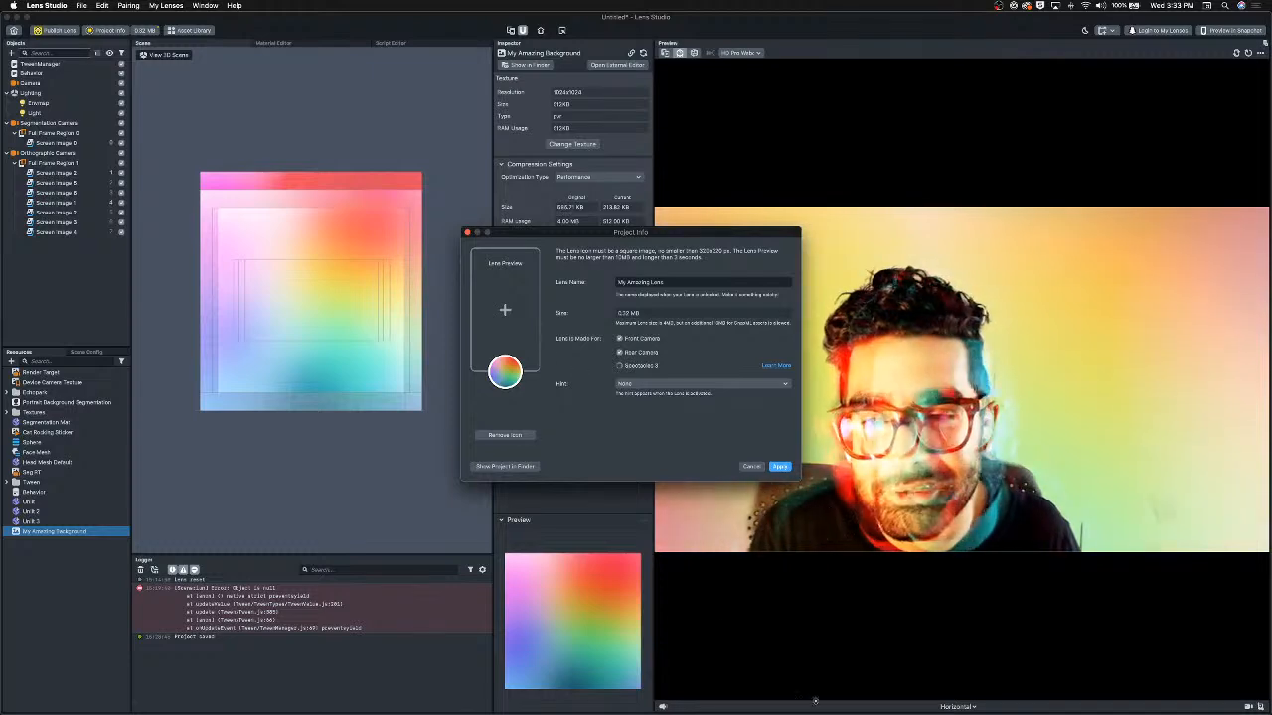
# Set the lens preview to the Open Mouth sample video and apply the project info.
pyautogui.click(479, 335)
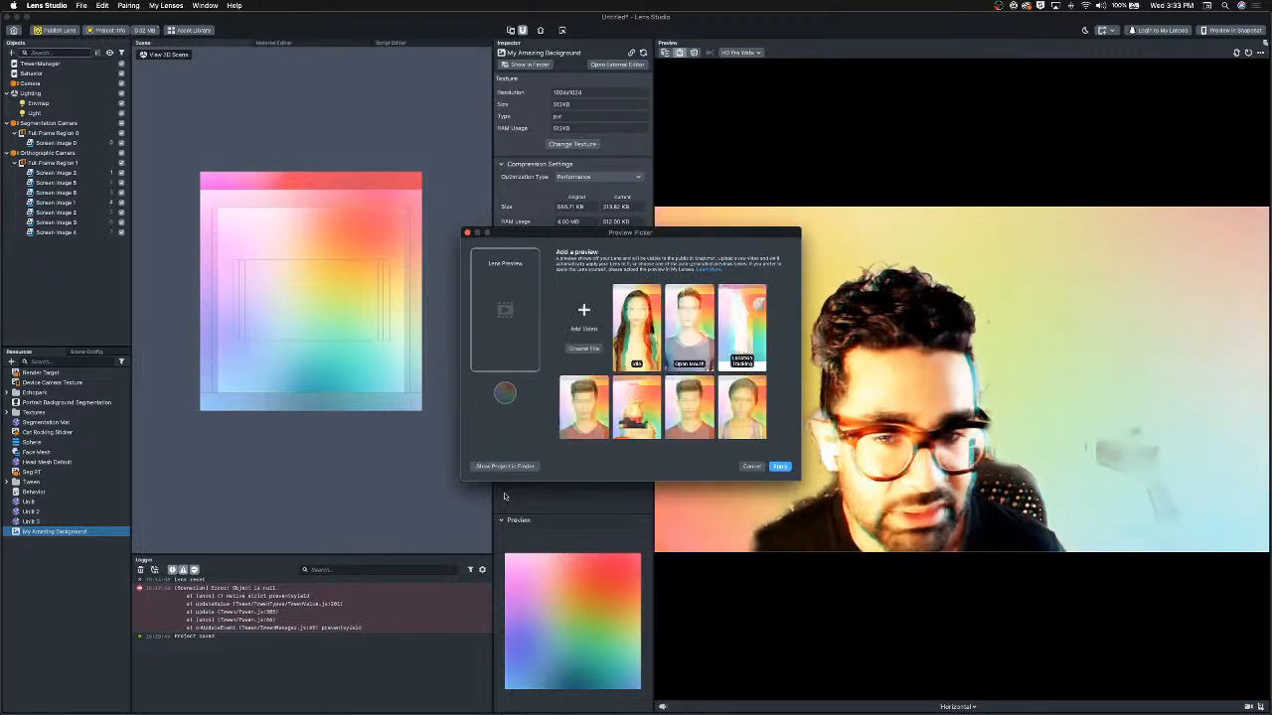
pyautogui.scroll(-5, 654, 380)
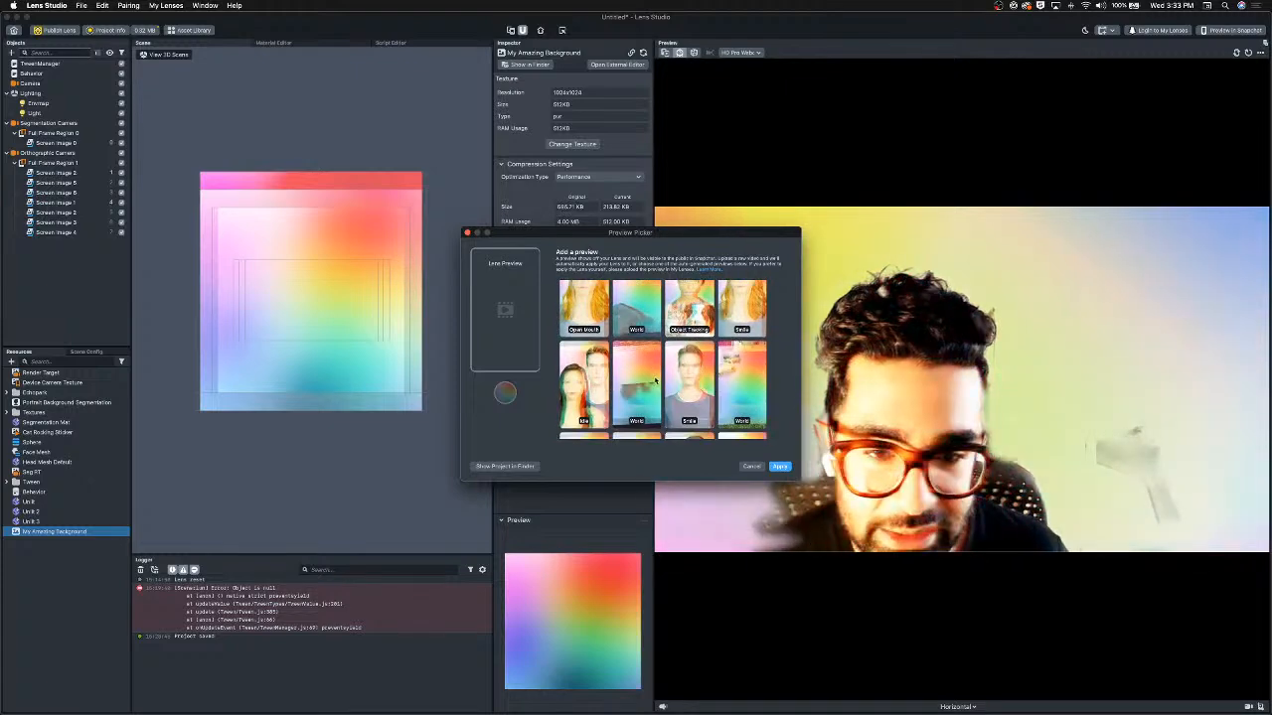
pyautogui.scroll(-3, 655, 381)
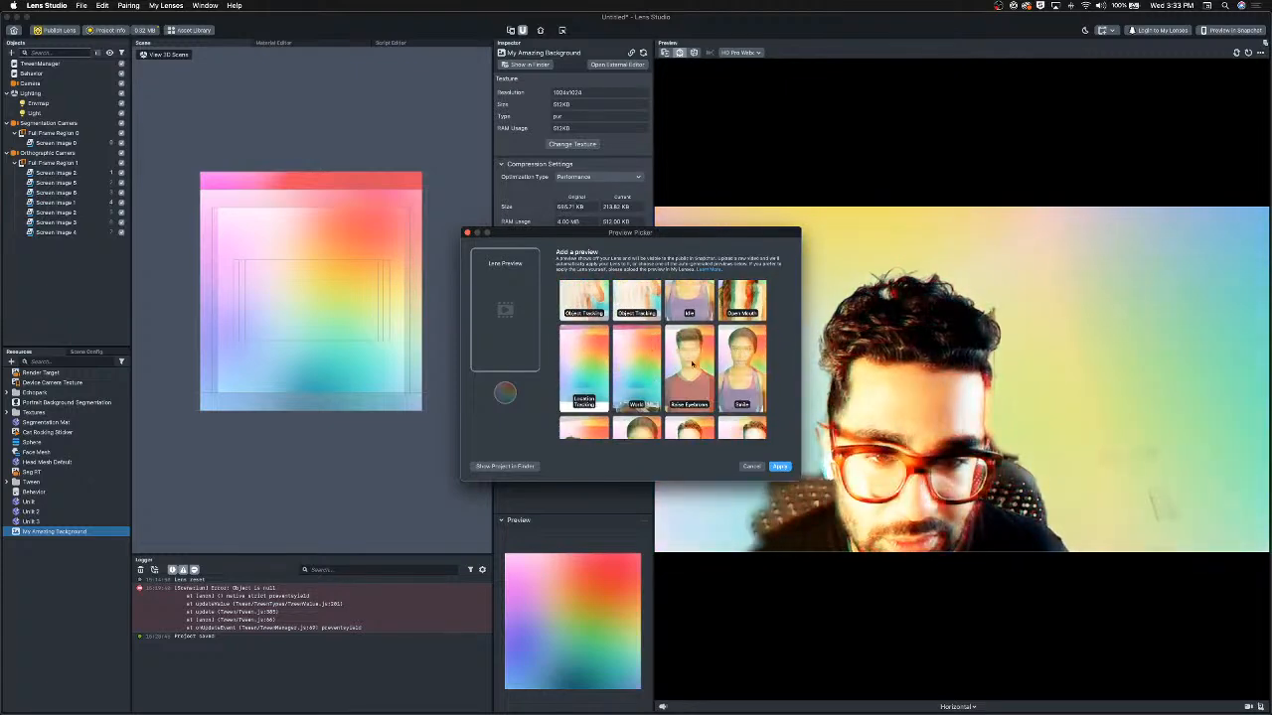
pyautogui.scroll(-6, 693, 364)
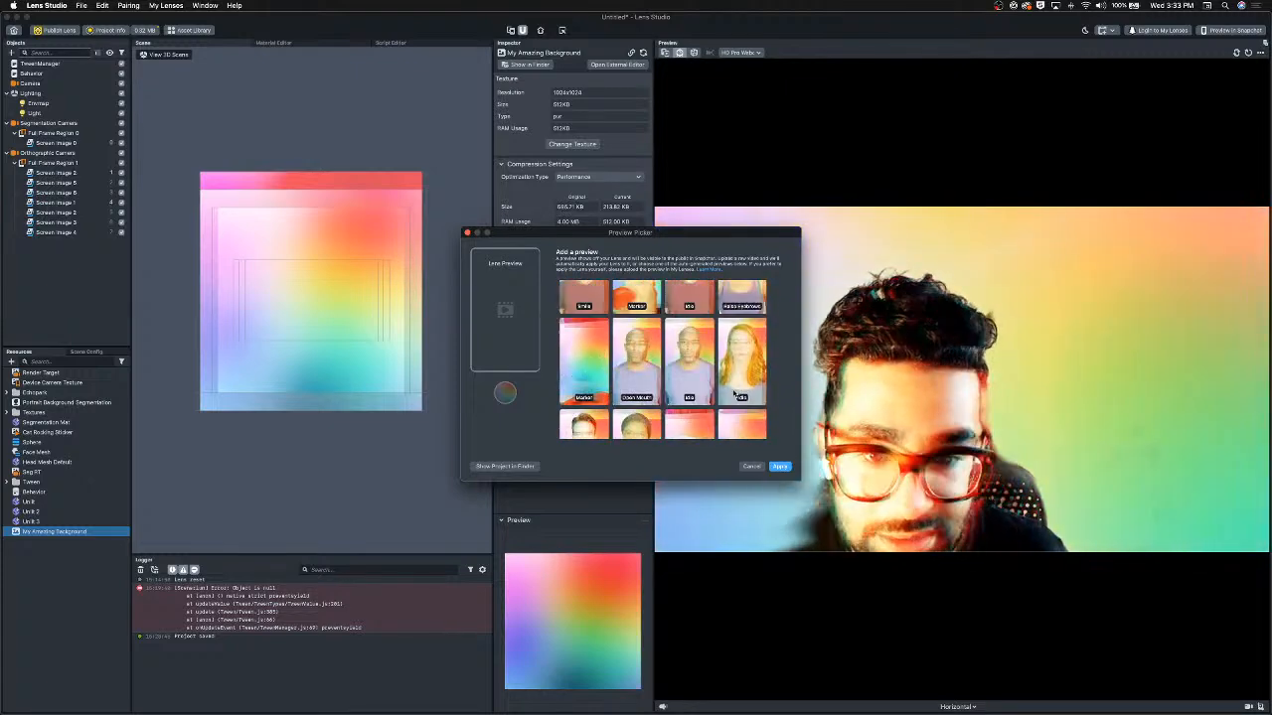
pyautogui.scroll(10, 736, 396)
pyautogui.click(636, 407)
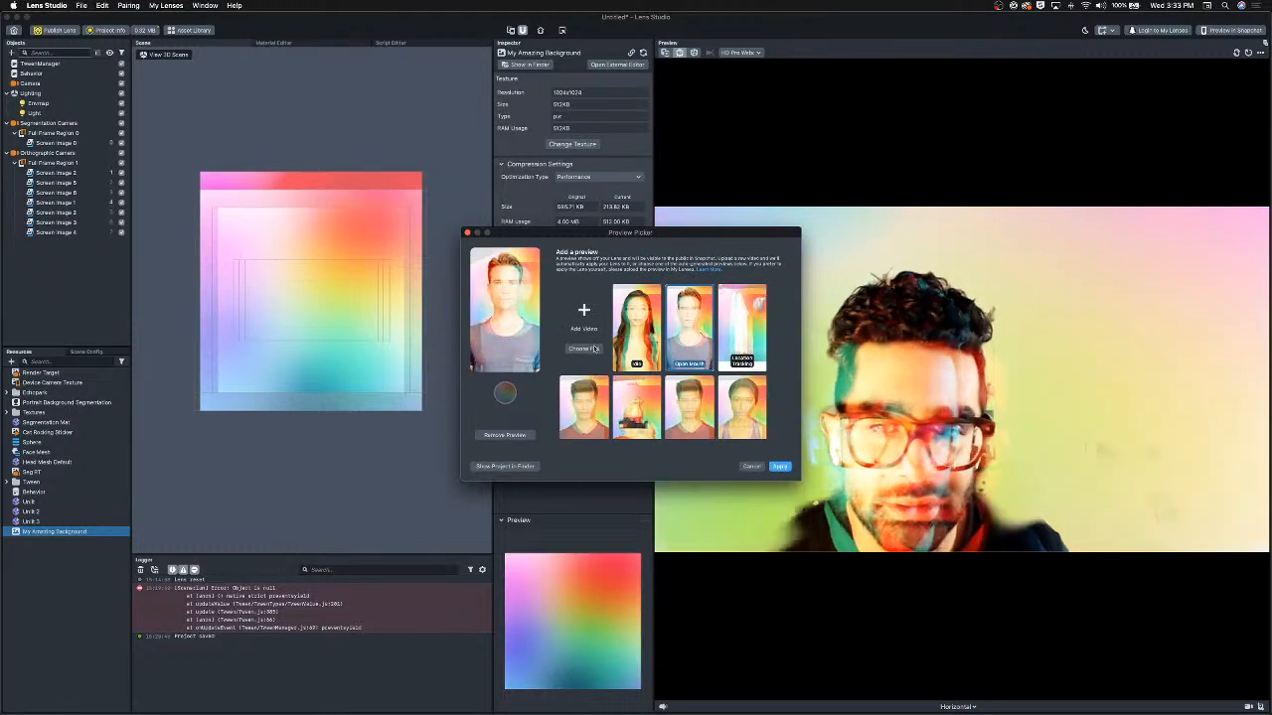
pyautogui.click(780, 466)
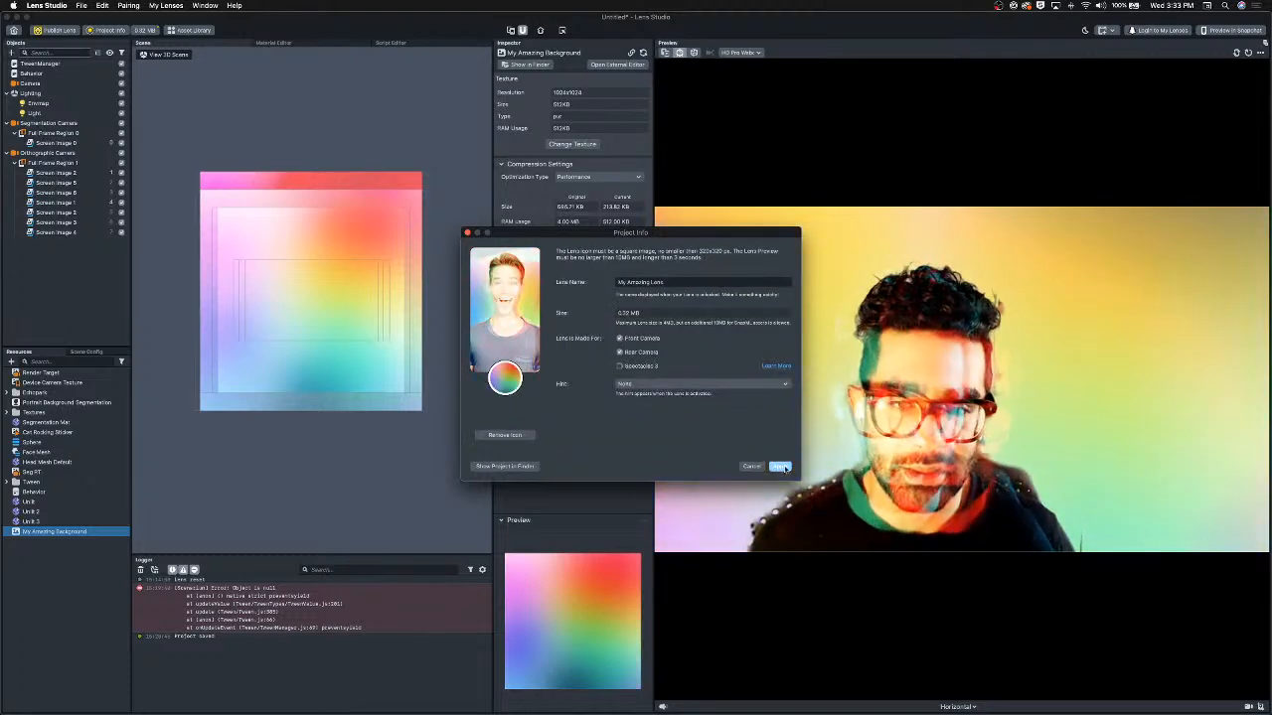
pyautogui.click(781, 466)
# Switch the preview device to iPhone X and change Screen Images 2, 5 and 6's stretch mode so the background fills the screen.
pyautogui.click(957, 706)
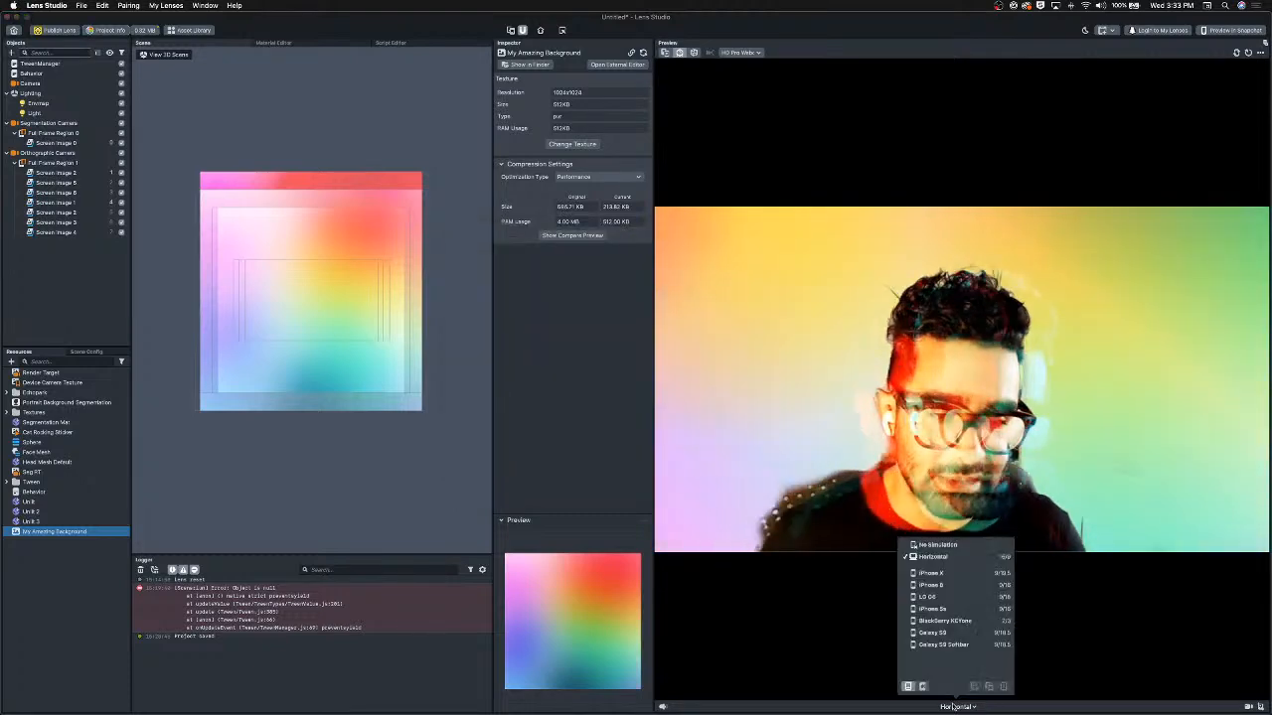
pyautogui.click(945, 575)
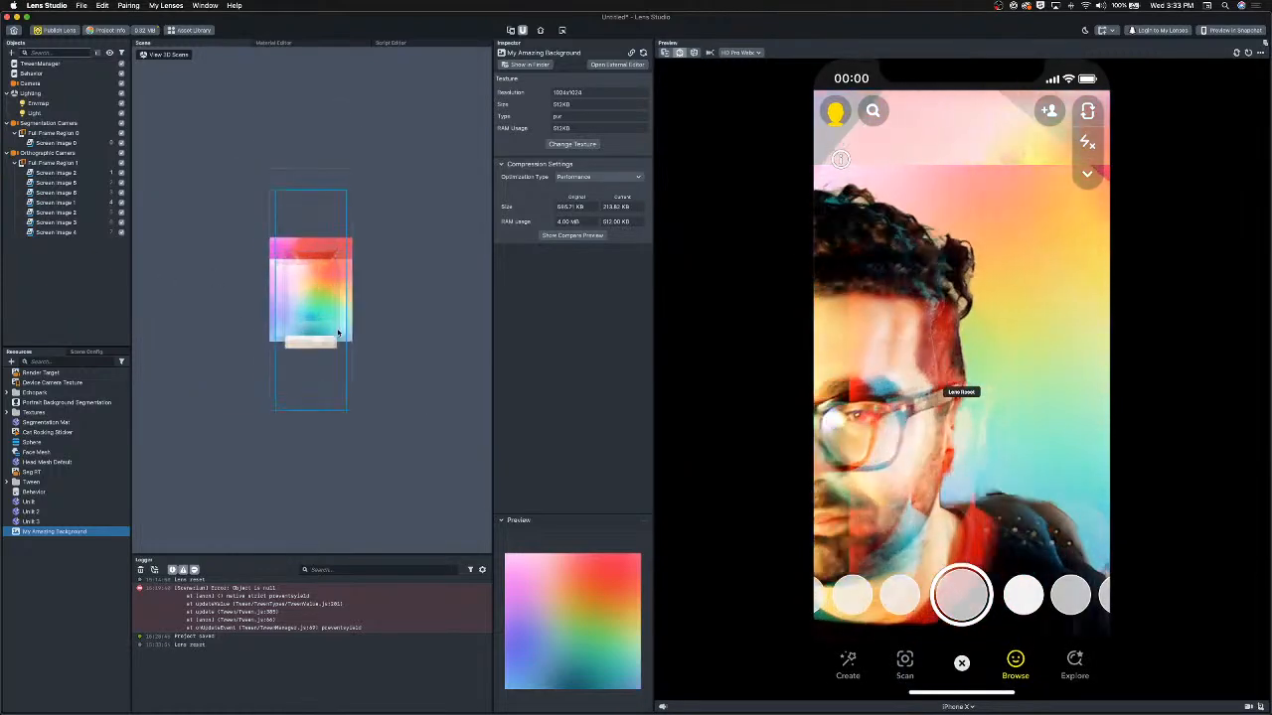
pyautogui.click(319, 401)
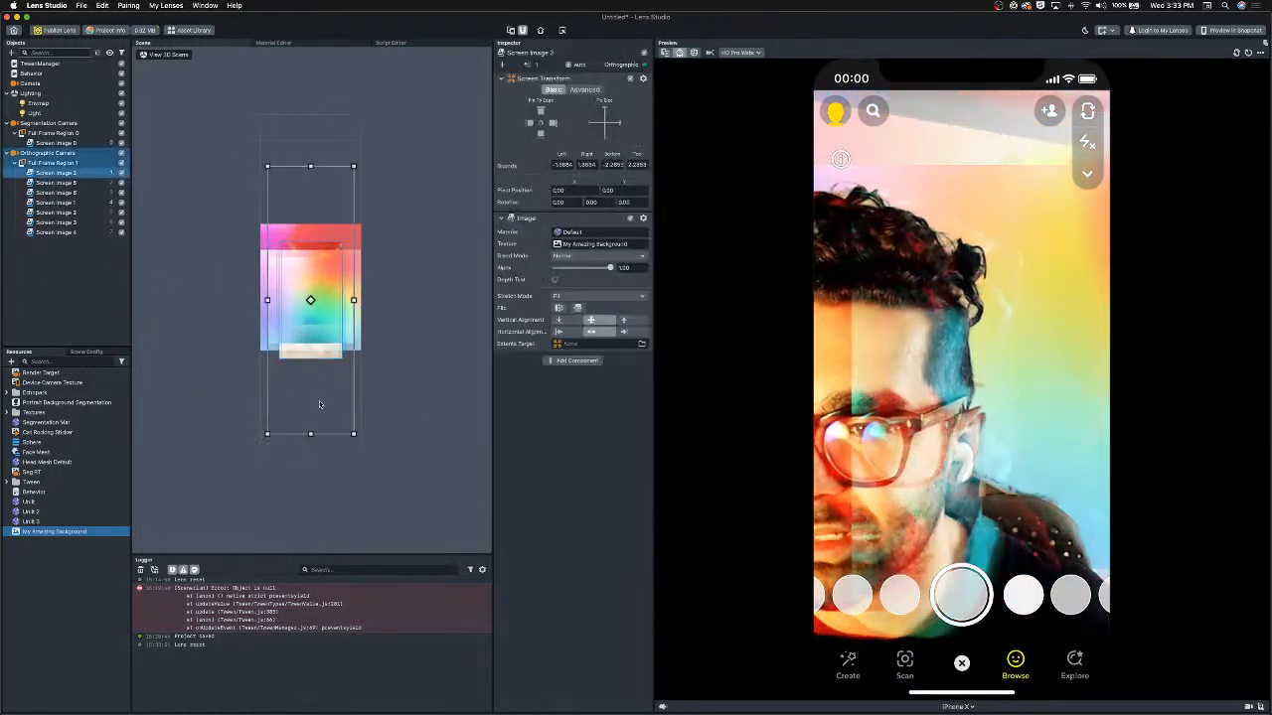
pyautogui.keyDown('shift'); pyautogui.click(89, 193); pyautogui.keyUp('shift')
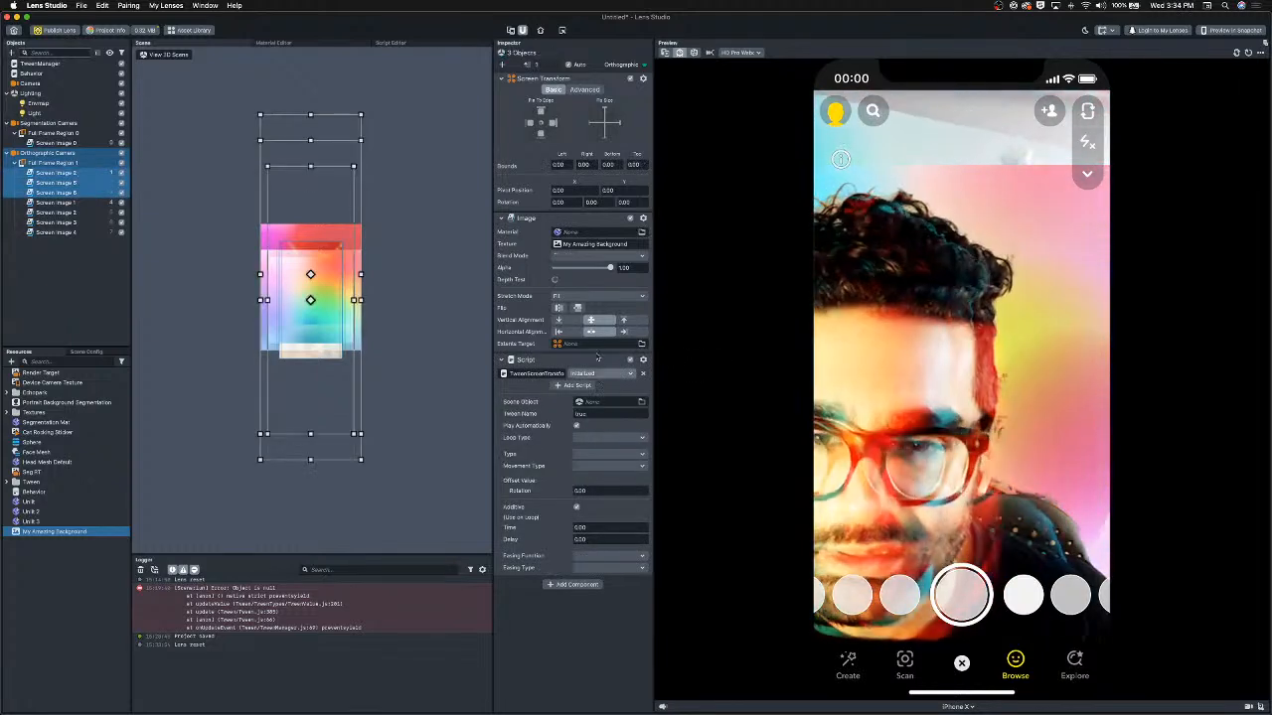
pyautogui.click(586, 256)
pyautogui.click(586, 258)
pyautogui.click(602, 296)
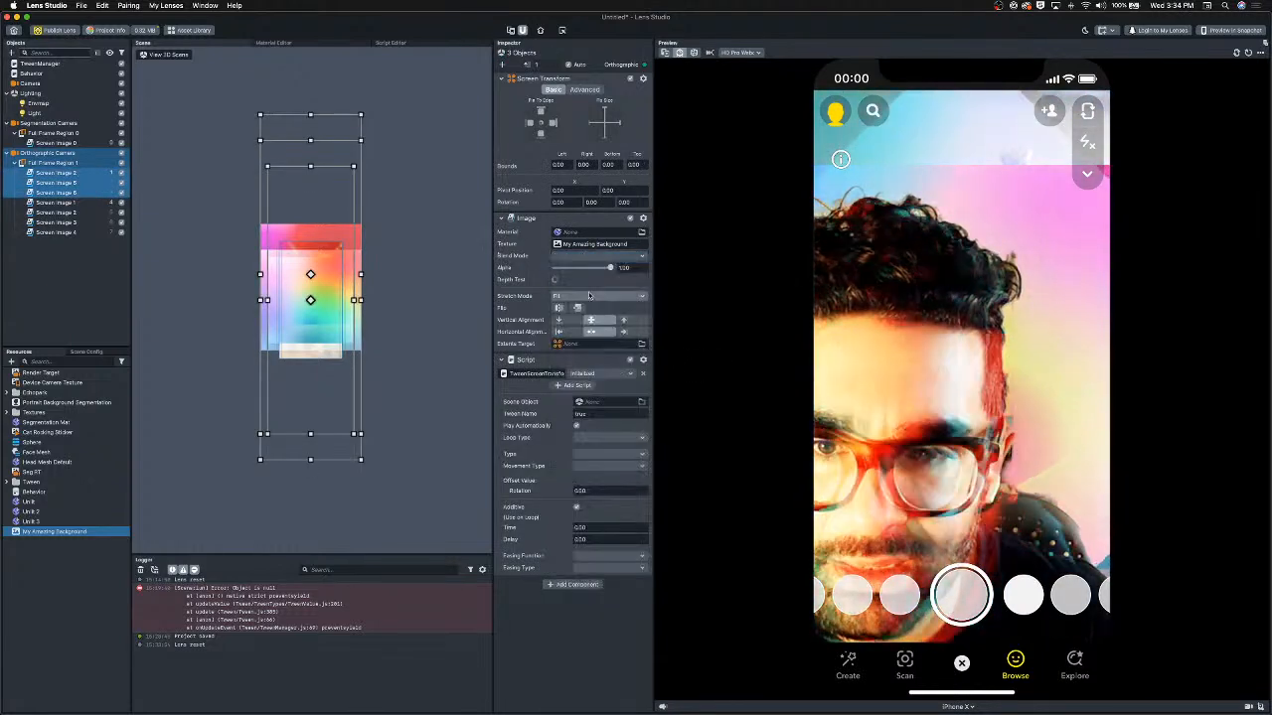
pyautogui.click(580, 309)
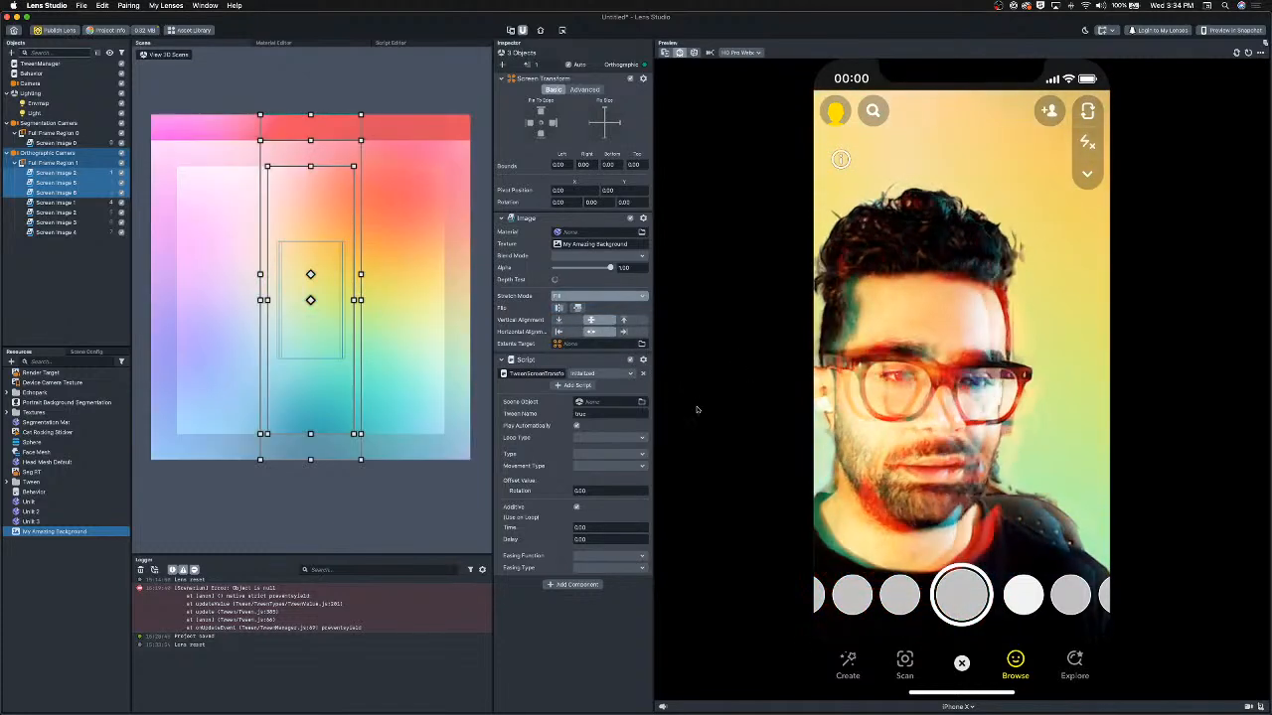
# Replace the lens preview with the Object Tracking sample video in the project info and apply it.
pyautogui.click(107, 29)
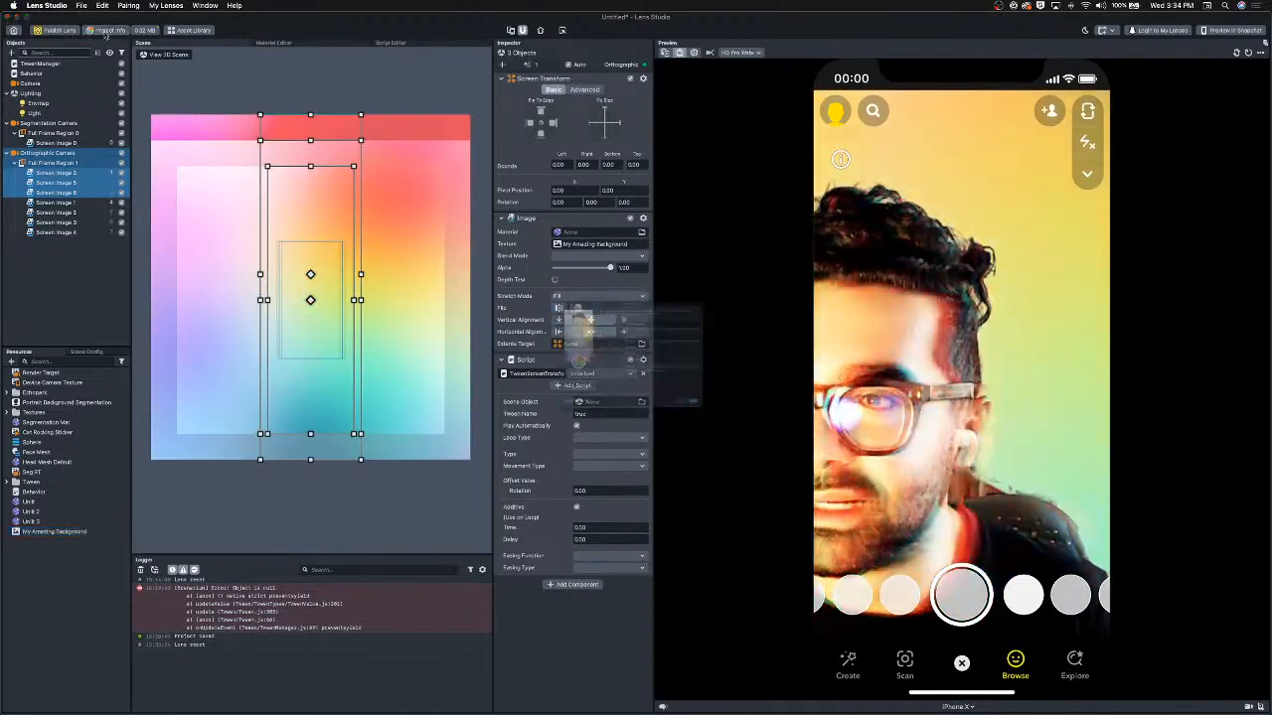
pyautogui.click(495, 311)
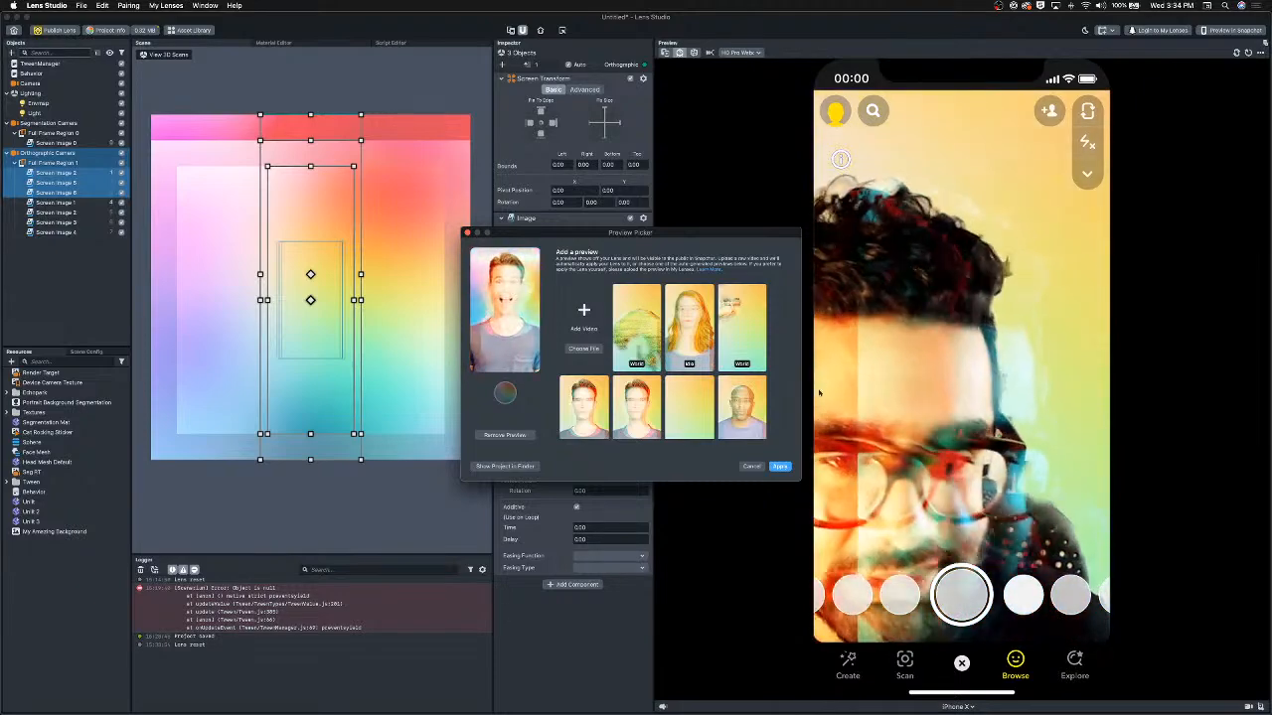
pyautogui.scroll(-3, 740, 396)
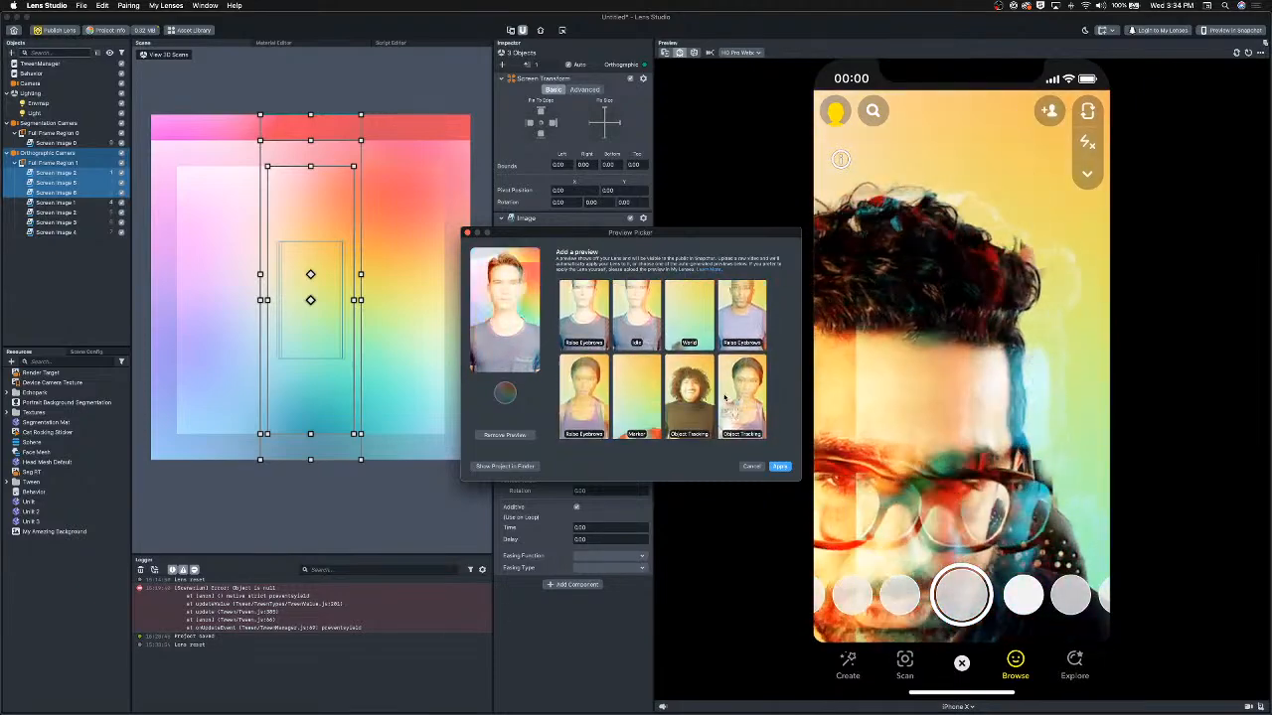
pyautogui.scroll(-3, 731, 405)
pyautogui.click(694, 324)
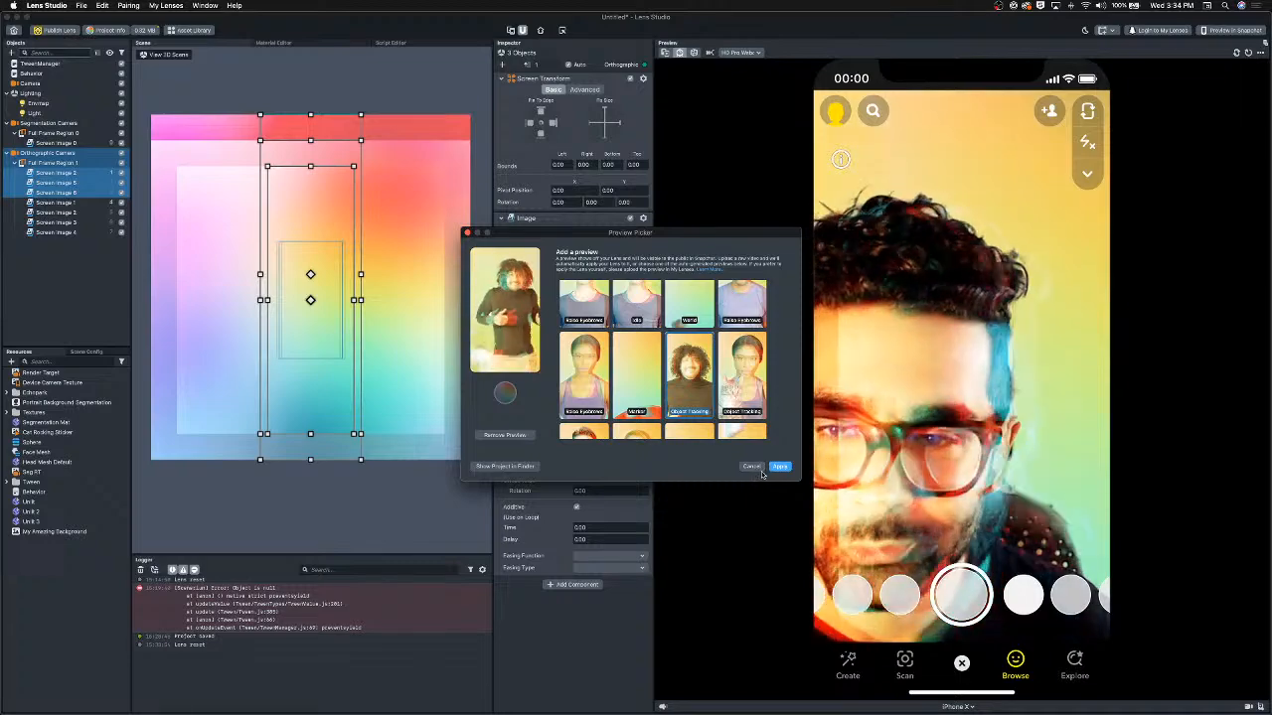
pyautogui.click(780, 468)
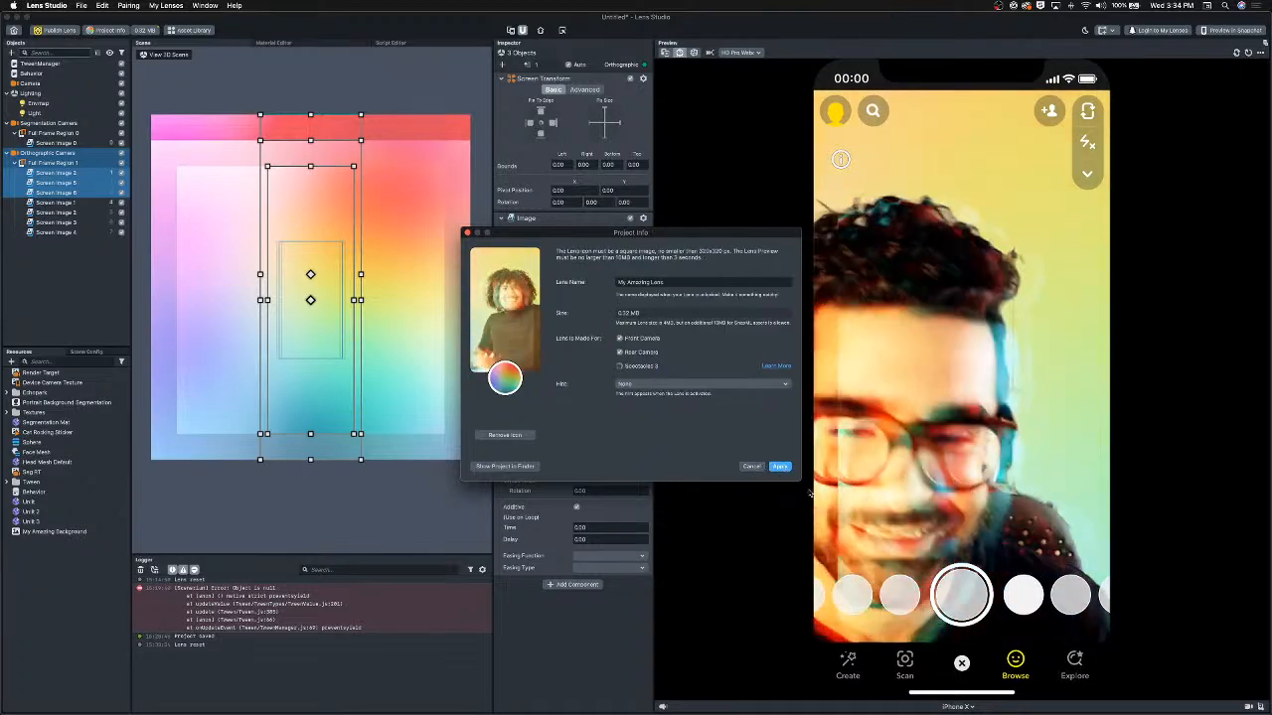
pyautogui.click(778, 467)
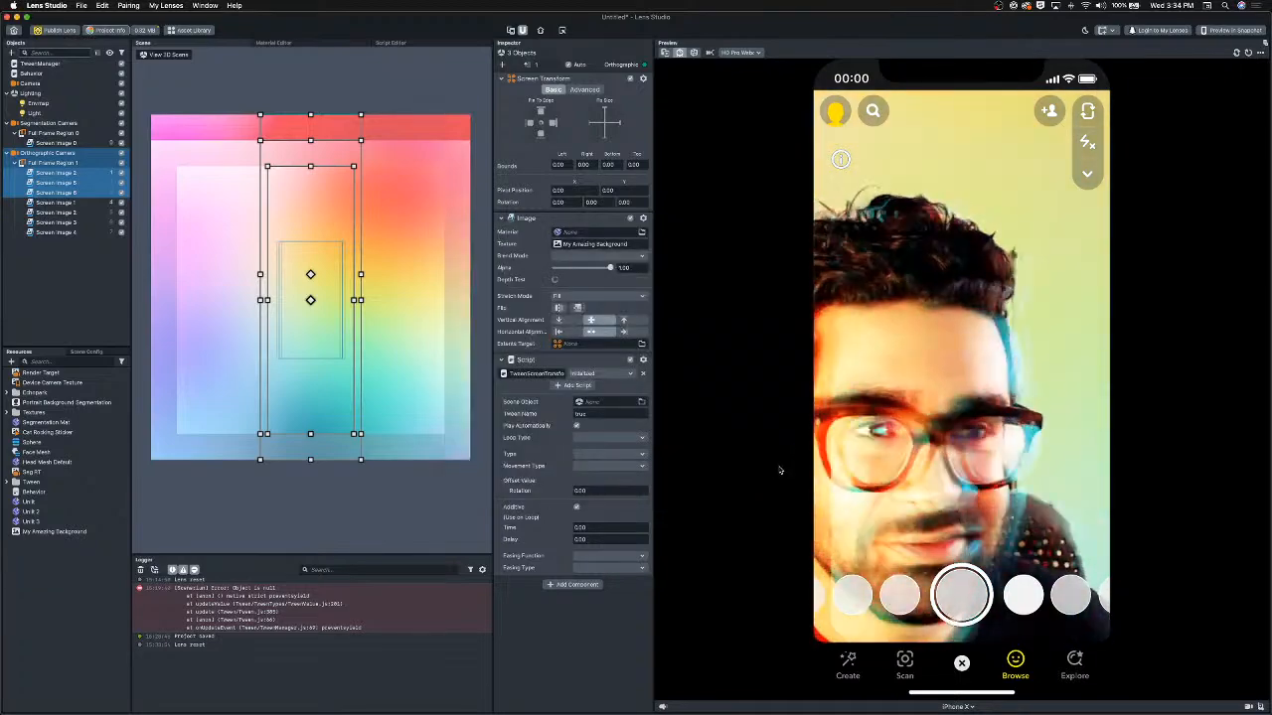
# Publish the lens, submit it from the web Lens Details page, and close the browser tab.
pyautogui.click(56, 31)
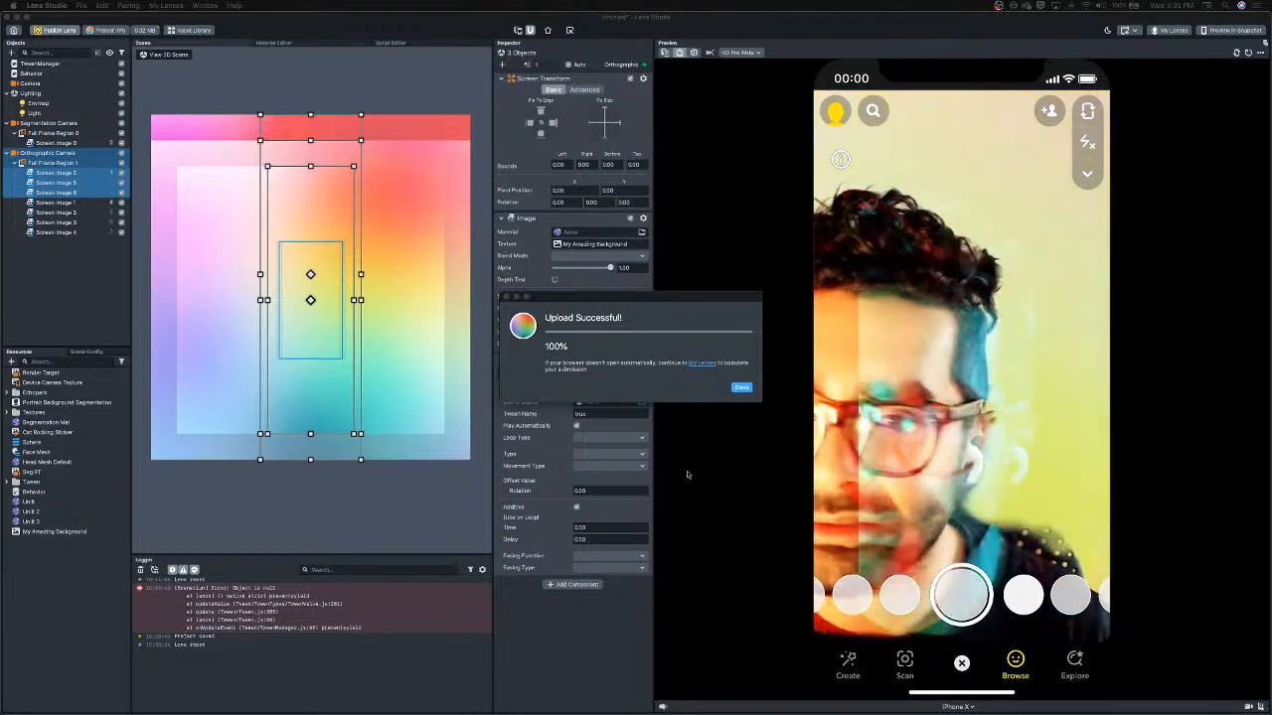
pyautogui.click(748, 389)
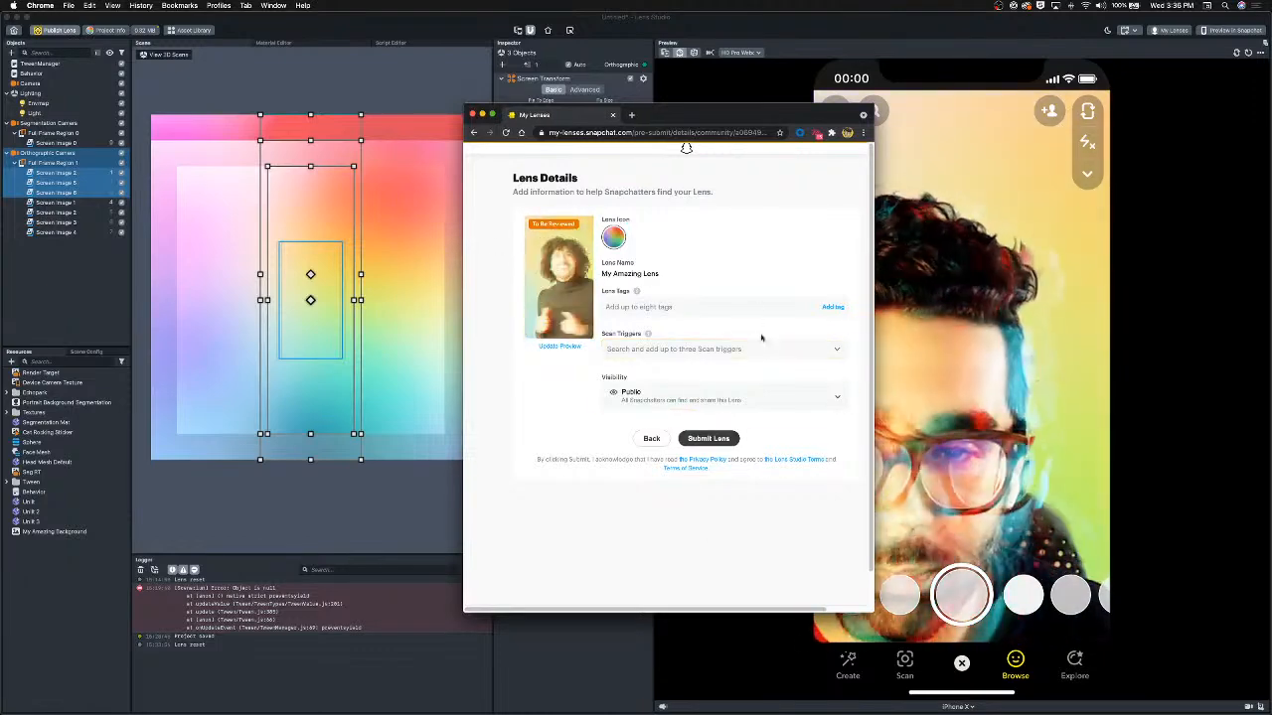
pyautogui.click(708, 438)
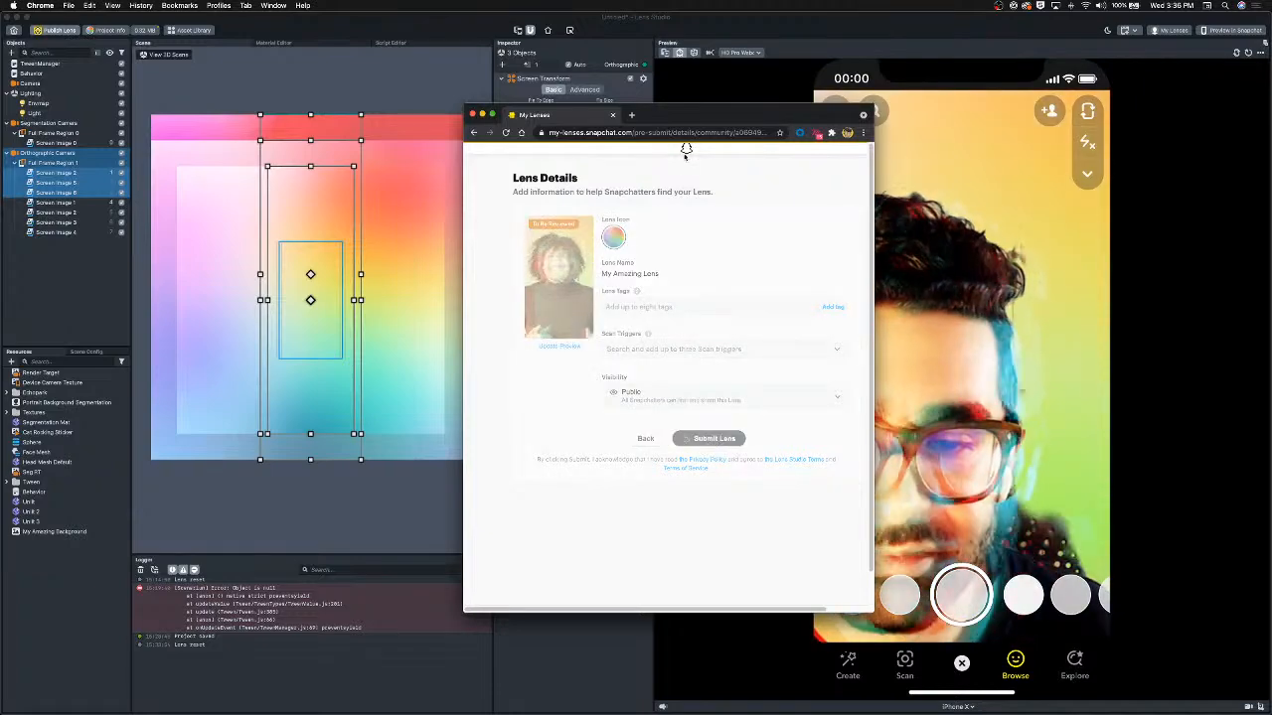
pyautogui.moveTo(667, 118); pyautogui.dragTo(675, 119)
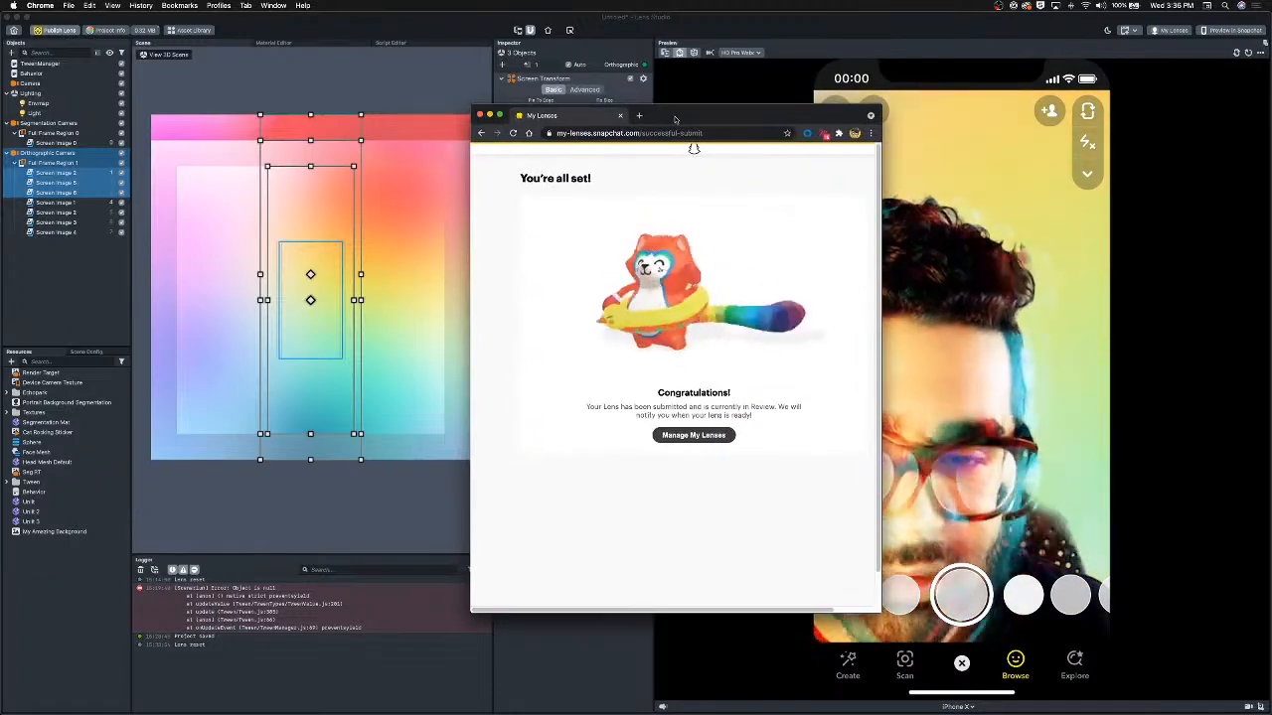
pyautogui.press('super+w')
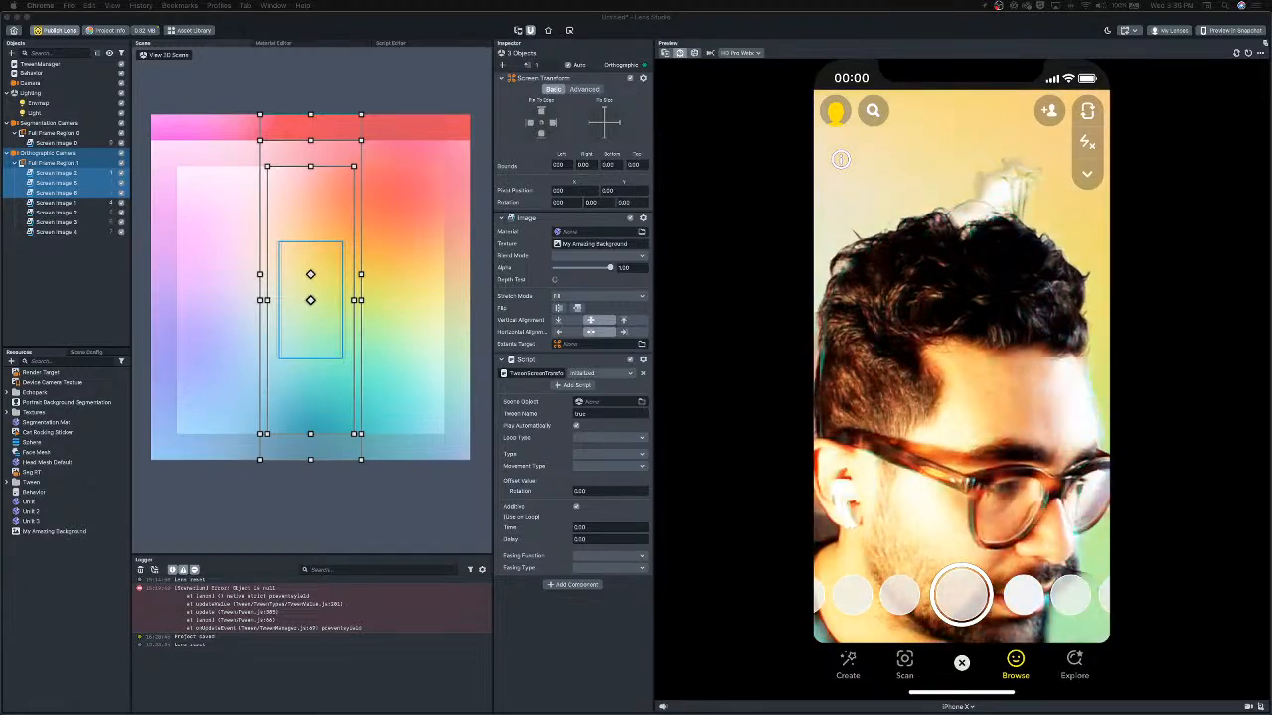
# Switch the preview device back to Horizontal.
pyautogui.moveTo(839, 714); pyautogui.dragTo(1271, 378)
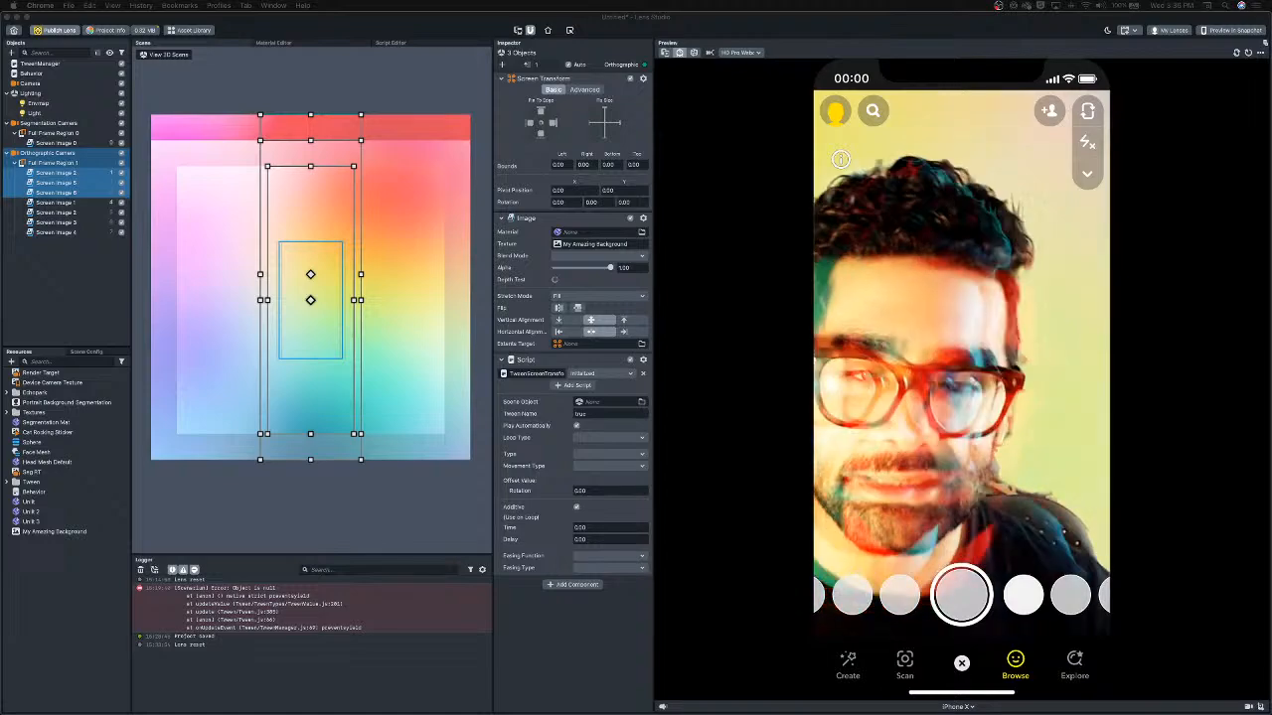
pyautogui.click(960, 707)
pyautogui.click(942, 560)
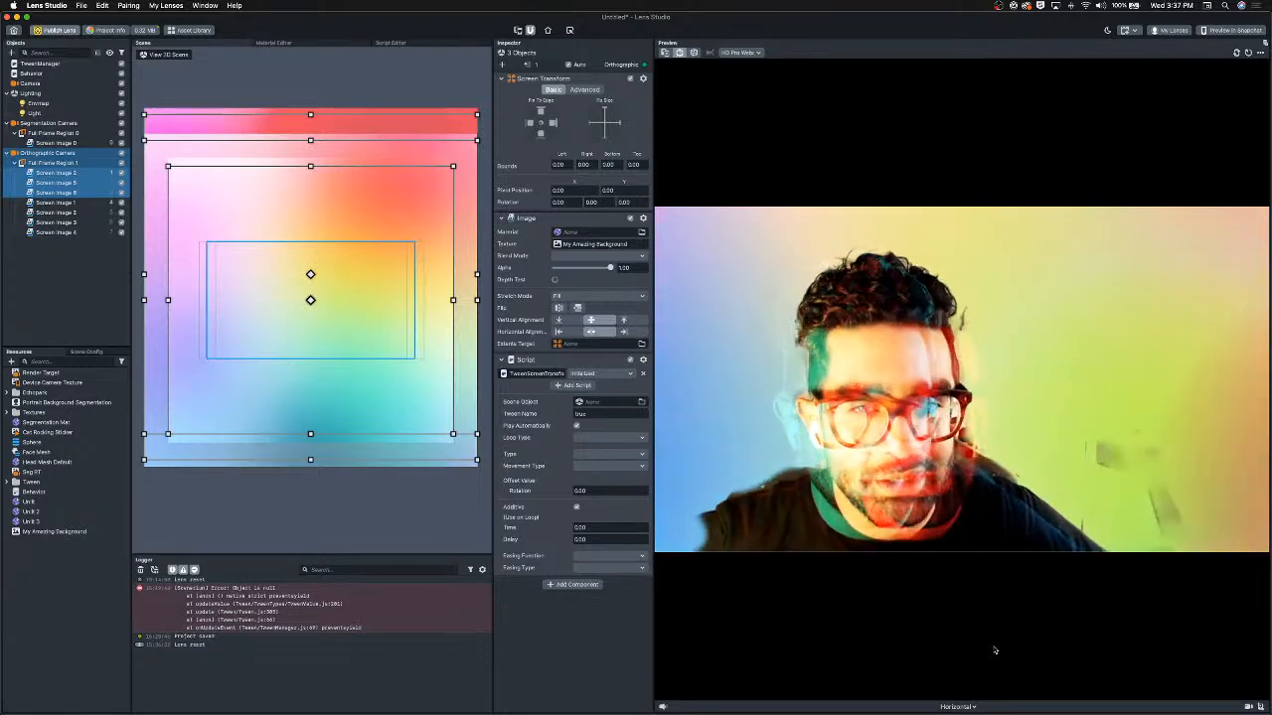
# Republish the lens as an update to the existing My Amazing Lens community lens, submit it, and close the tab.
pyautogui.click(55, 31)
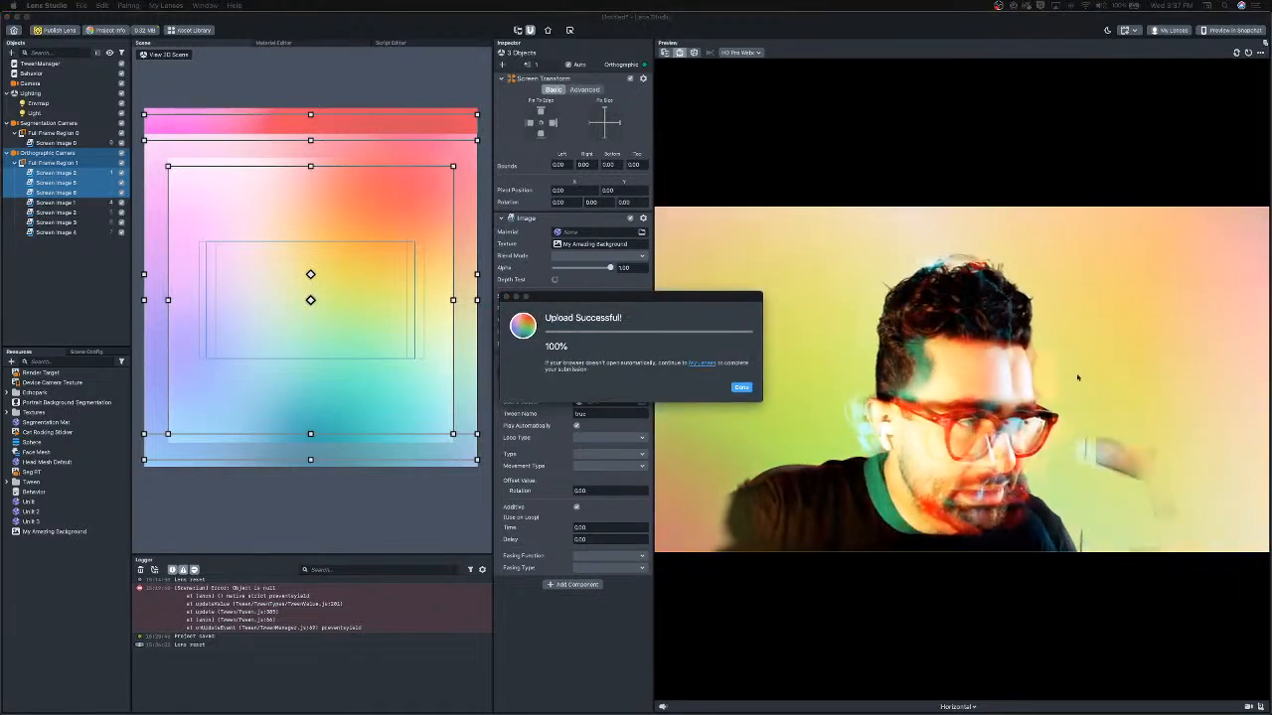
pyautogui.click(742, 388)
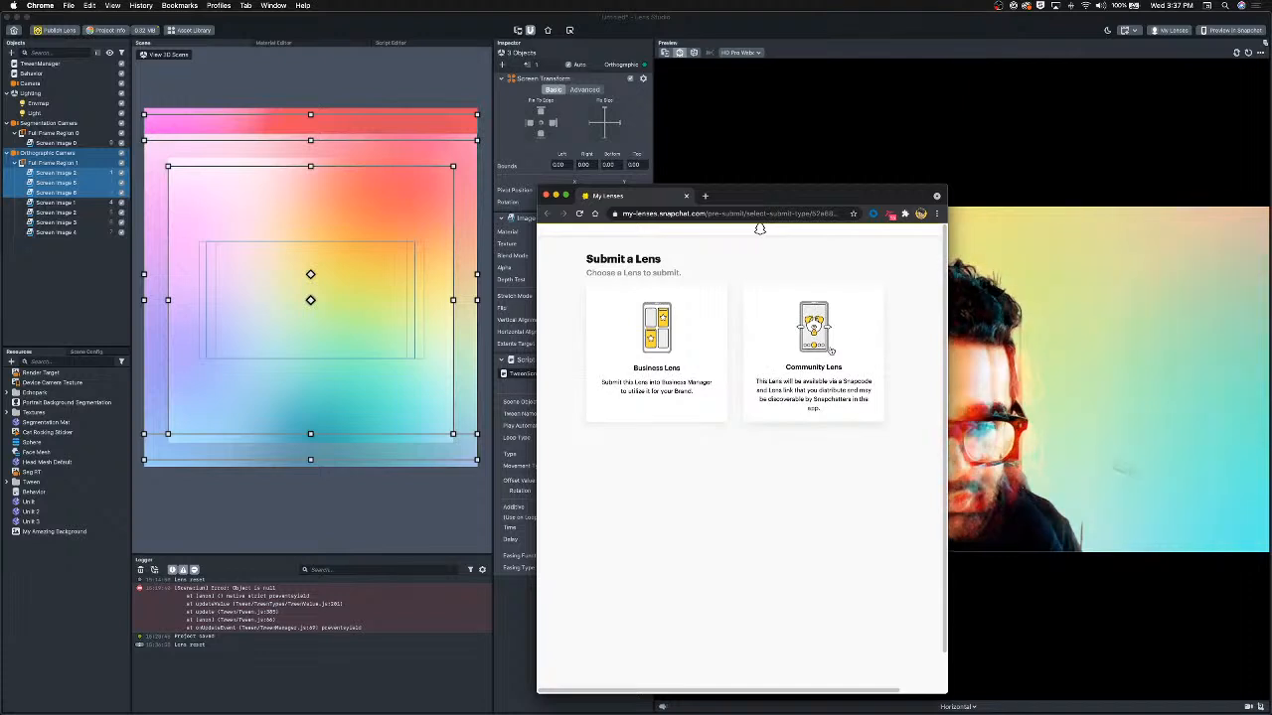
pyautogui.click(829, 348)
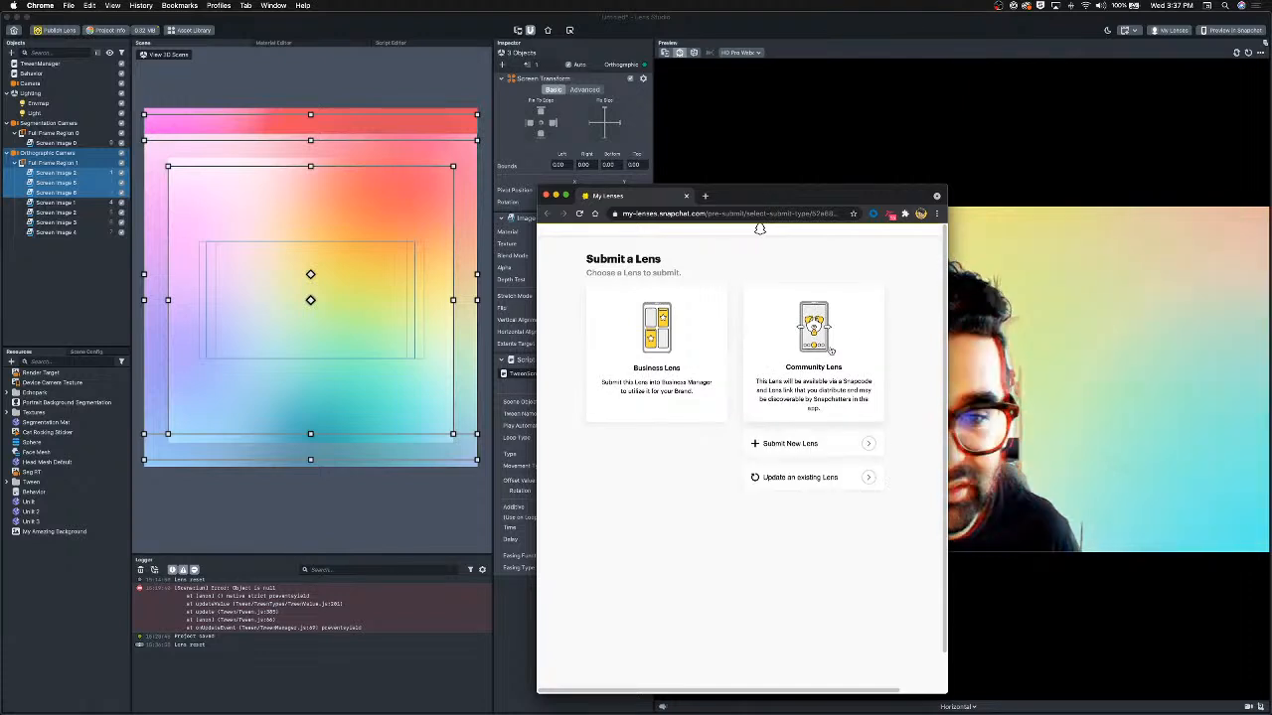
pyautogui.click(804, 487)
pyautogui.moveTo(774, 197); pyautogui.dragTo(811, 203)
pyautogui.click(709, 329)
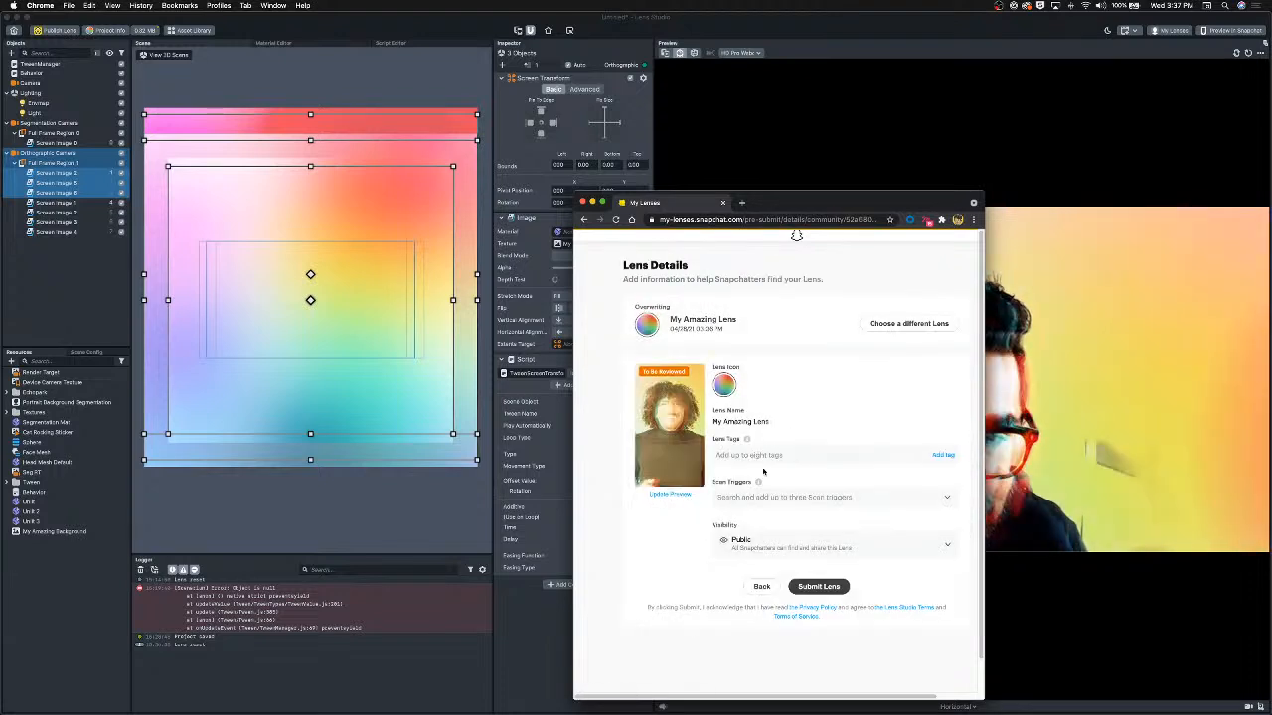
pyautogui.click(826, 587)
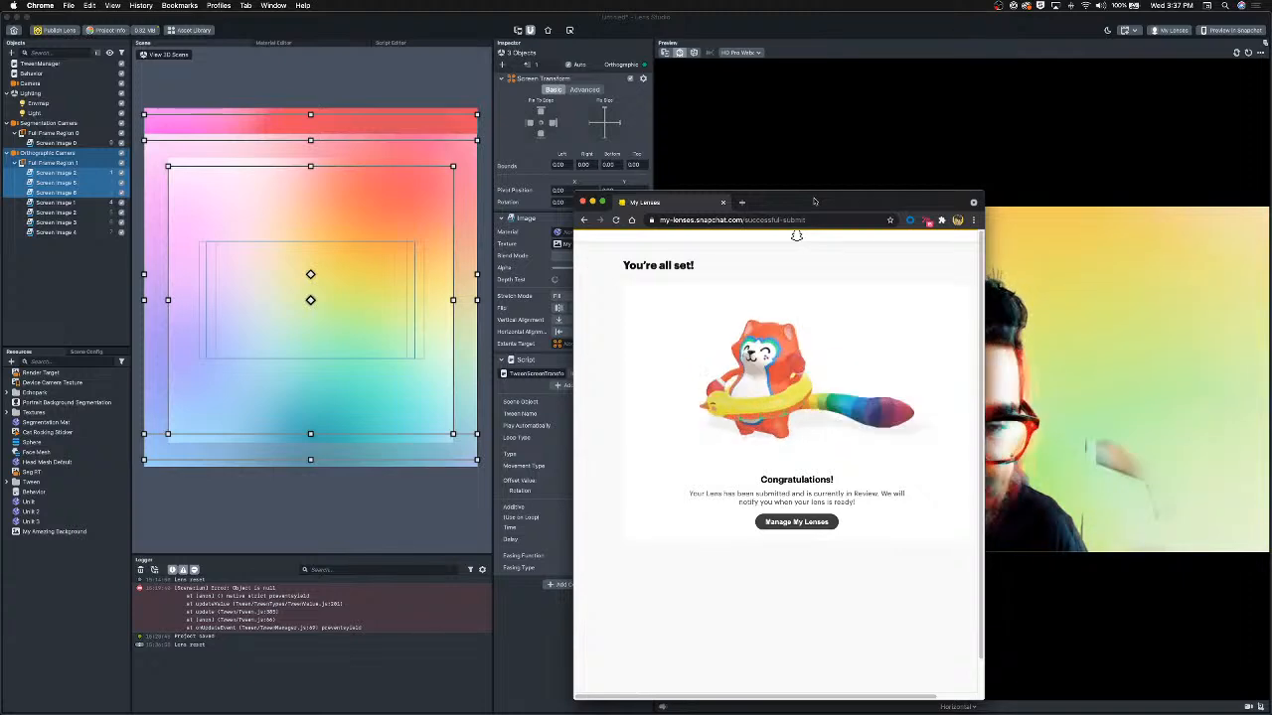
pyautogui.moveTo(814, 202); pyautogui.dragTo(647, 155)
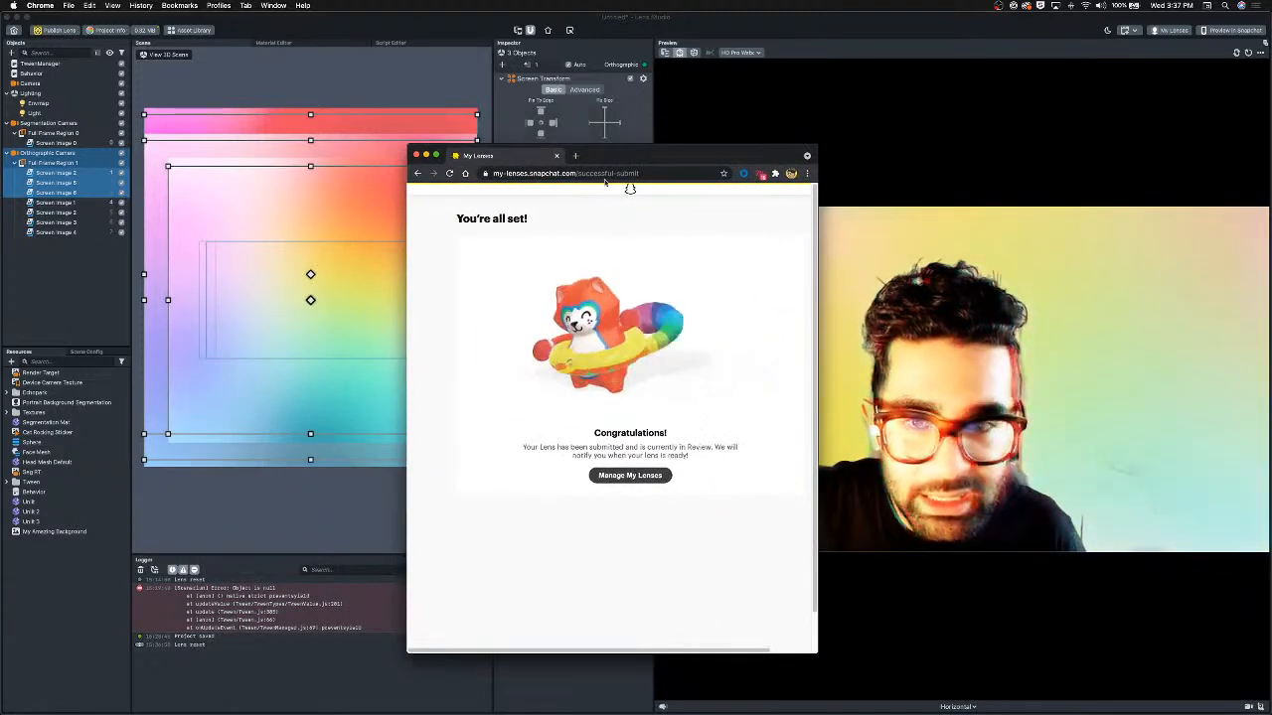
pyautogui.press('super+w')
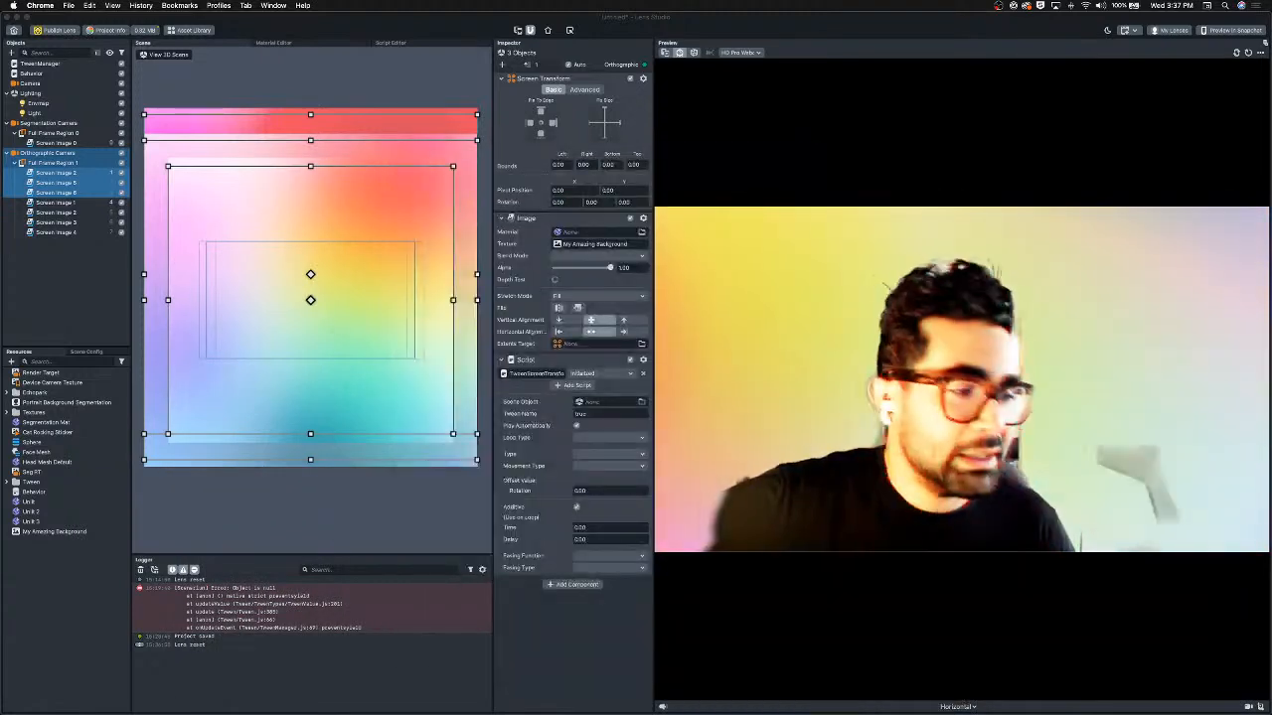